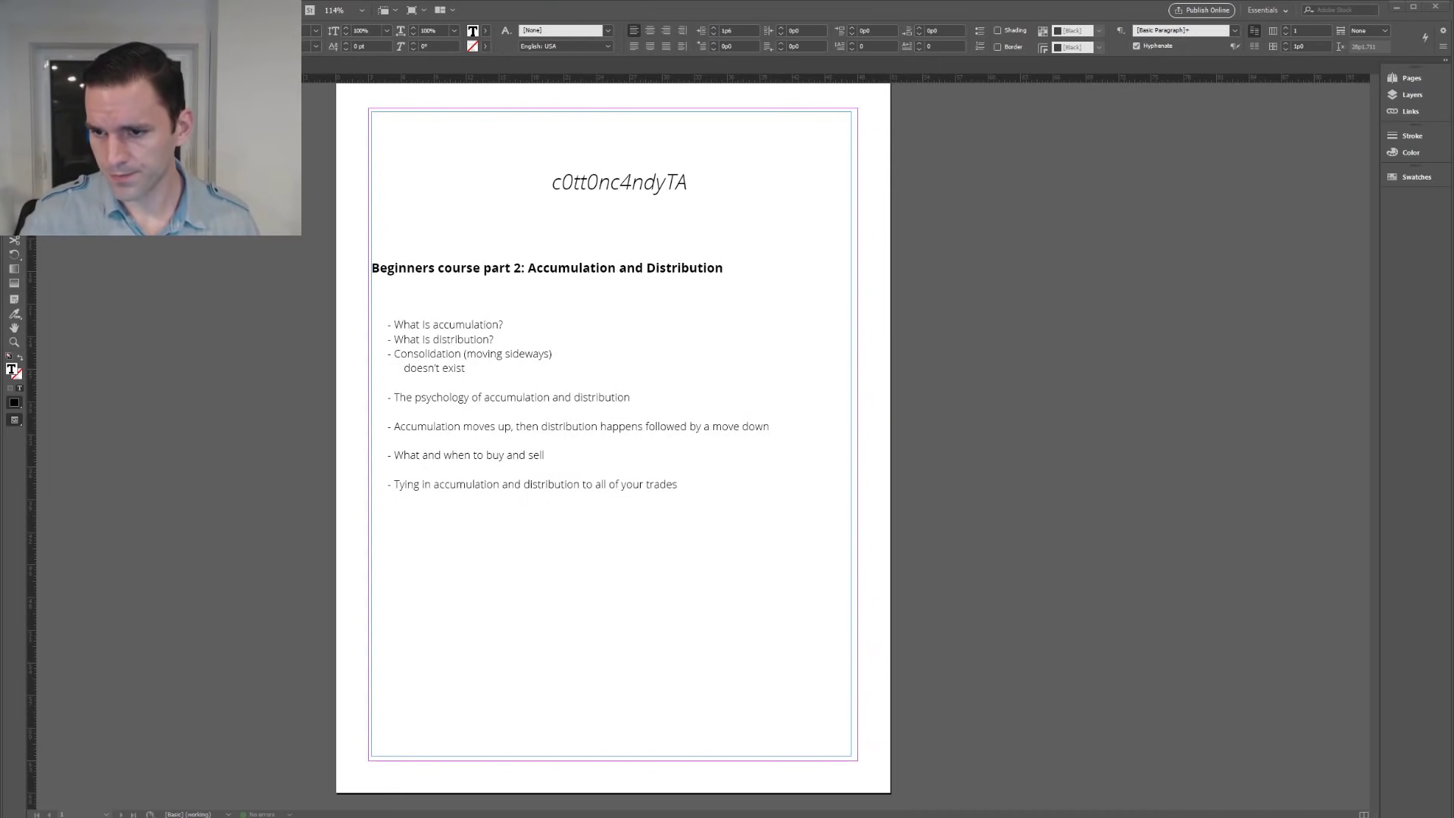
- Switch to the TradingView chart and draw a yellow rectangle over the sideways range from late March to mid-April 2018
{"action": "key", "text": "alt+Tab"}
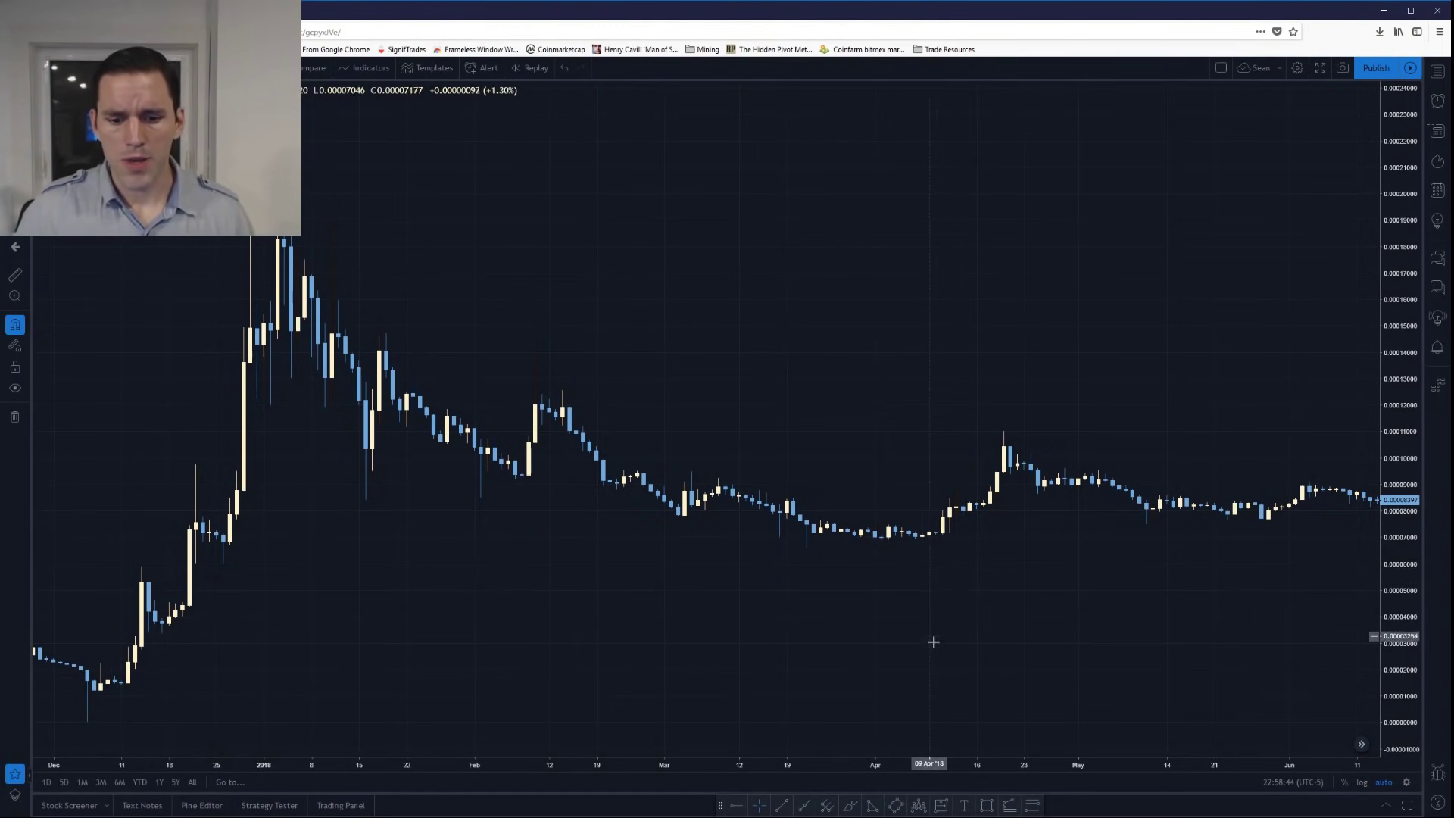
{"action": "left_click", "coordinate": [986, 805]}
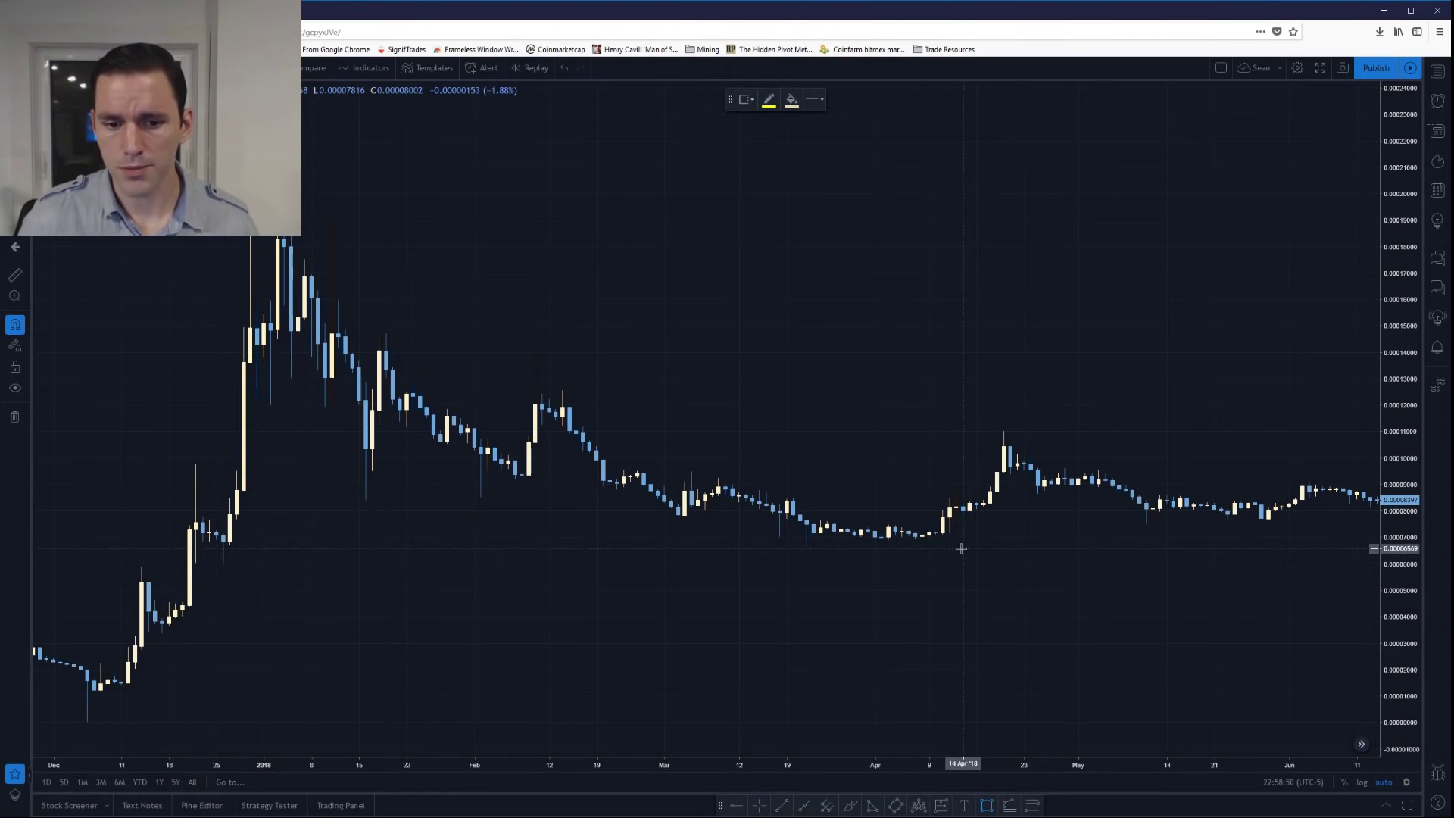
{"action": "mouse_move", "coordinate": [955, 544]}
{"action": "left_mouse_down"}
{"action": "mouse_move", "coordinate": [786, 511]}
{"action": "mouse_move", "coordinate": [799, 524]}
{"action": "left_mouse_up"}
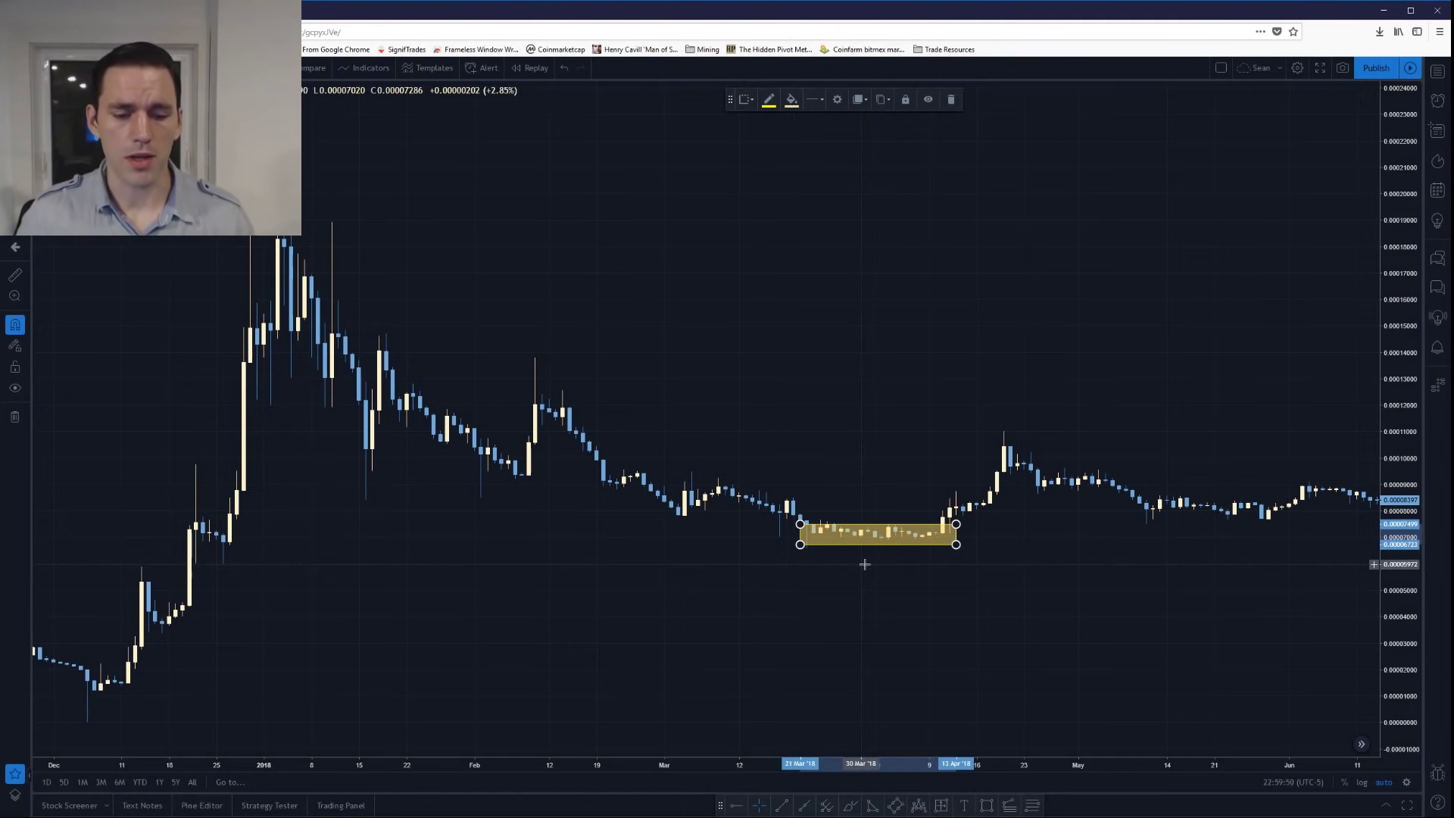
- Mark the April peak with a brush circle, trace the rise into it and the decline after it, and circle the following sideways range
{"action": "left_click", "coordinate": [849, 805]}
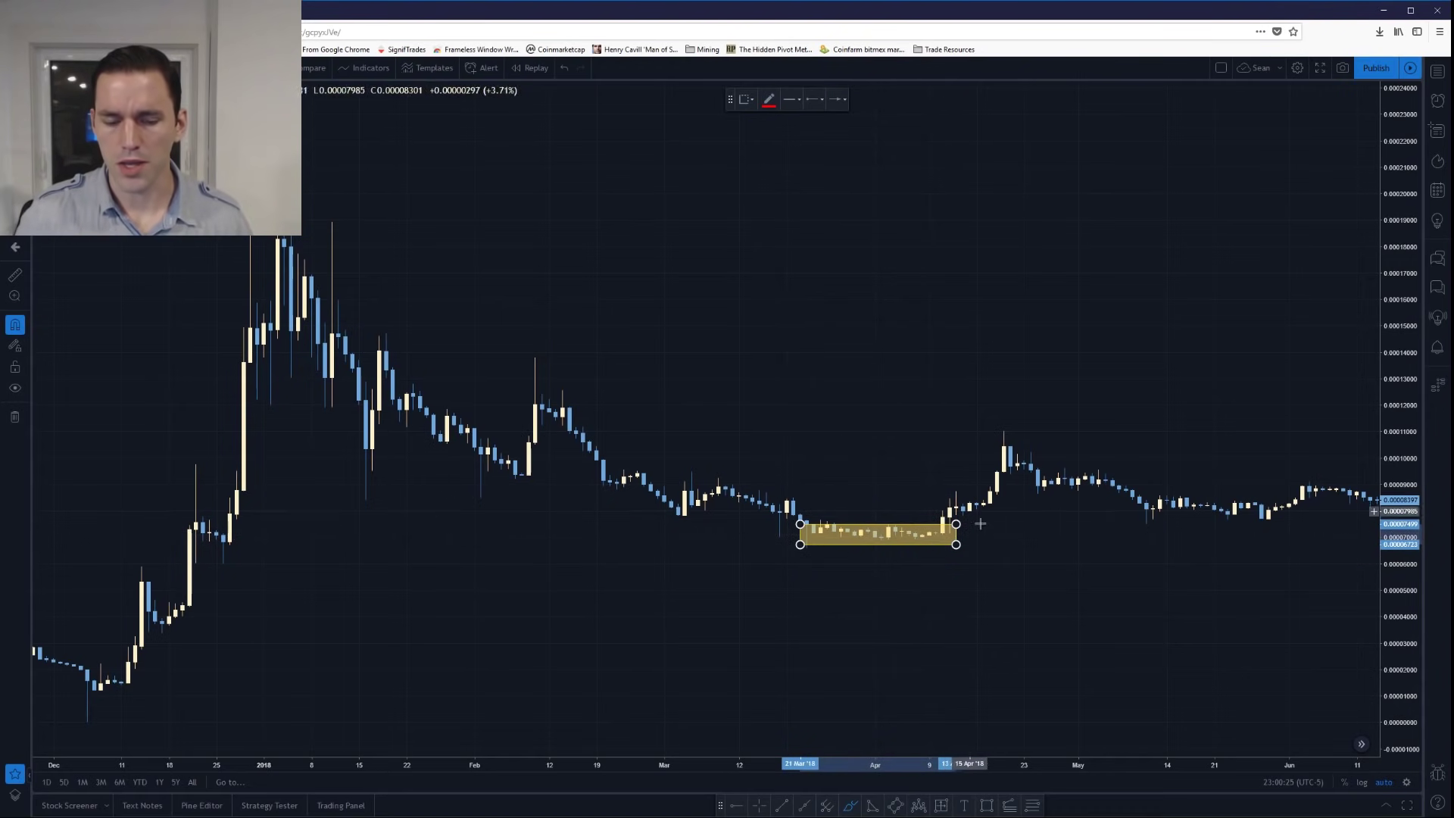
{"action": "mouse_move", "coordinate": [1015, 427]}
{"action": "left_mouse_down"}
{"action": "mouse_move", "coordinate": [984, 429]}
{"action": "mouse_move", "coordinate": [1007, 446]}
{"action": "mouse_move", "coordinate": [984, 422]}
{"action": "left_mouse_up"}
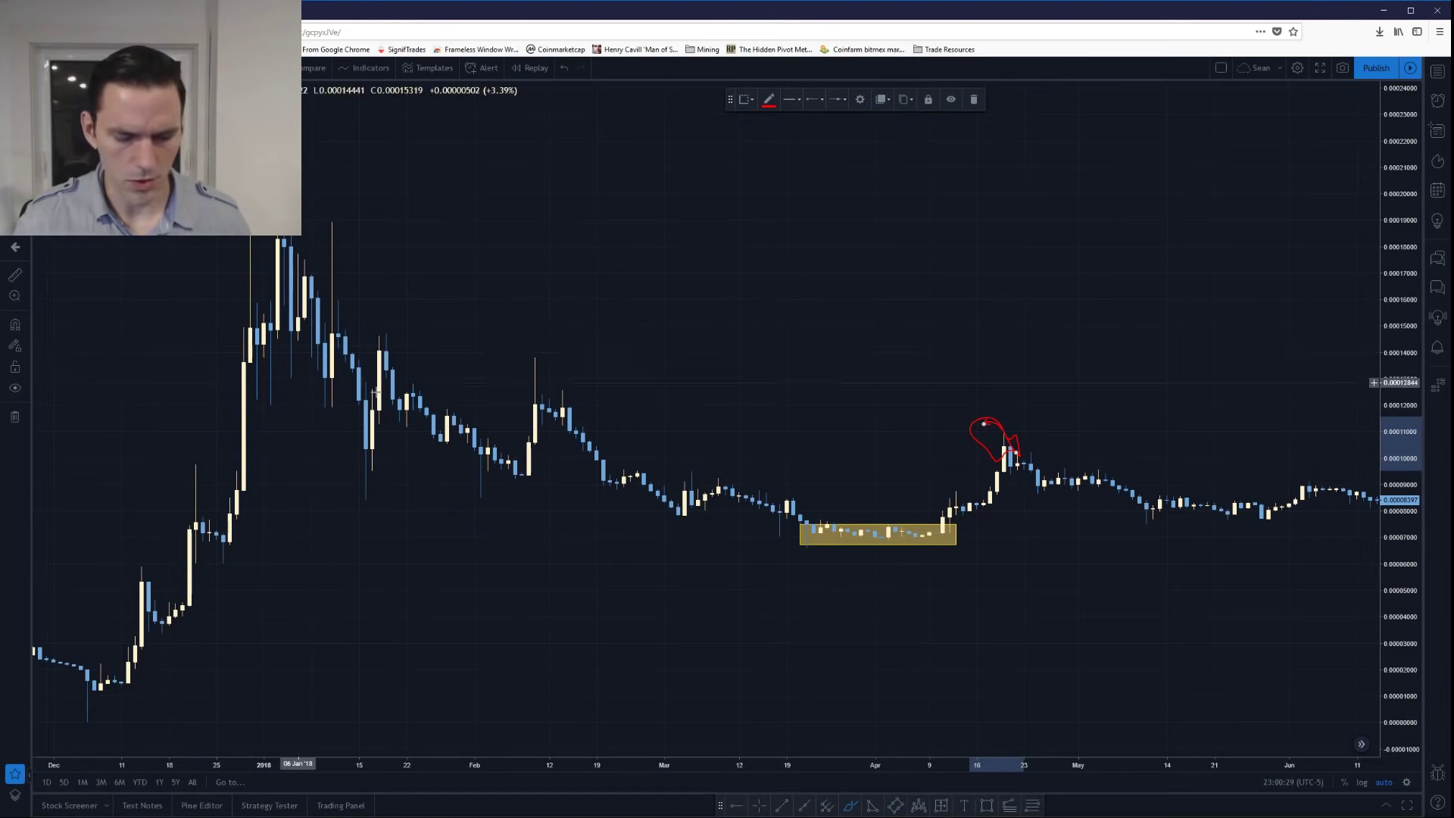
{"action": "key", "text": "ctrl+z"}
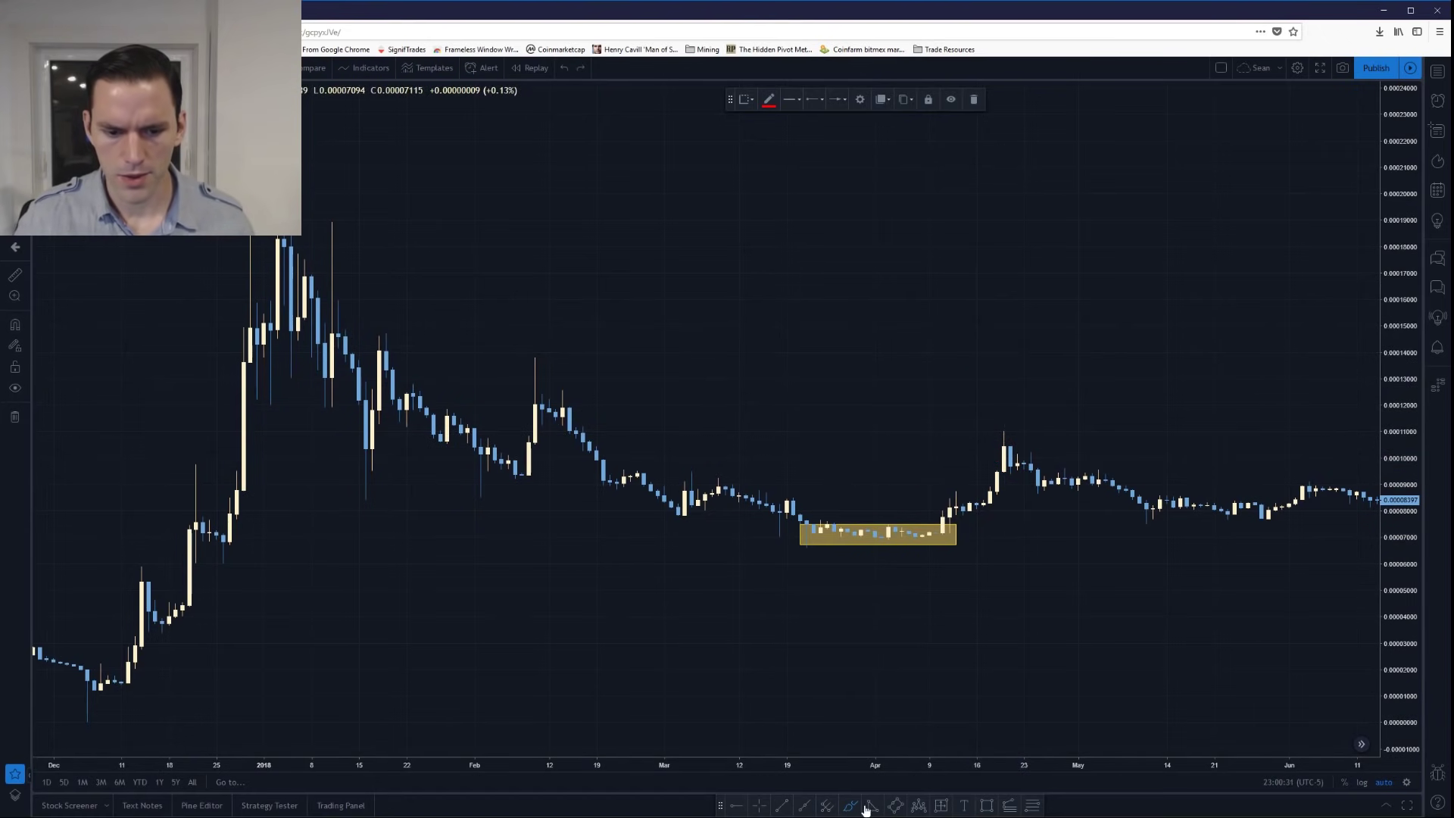
{"action": "mouse_move", "coordinate": [1037, 429]}
{"action": "left_mouse_down"}
{"action": "mouse_move", "coordinate": [1015, 410]}
{"action": "mouse_move", "coordinate": [998, 453]}
{"action": "mouse_move", "coordinate": [1037, 430]}
{"action": "left_mouse_up"}
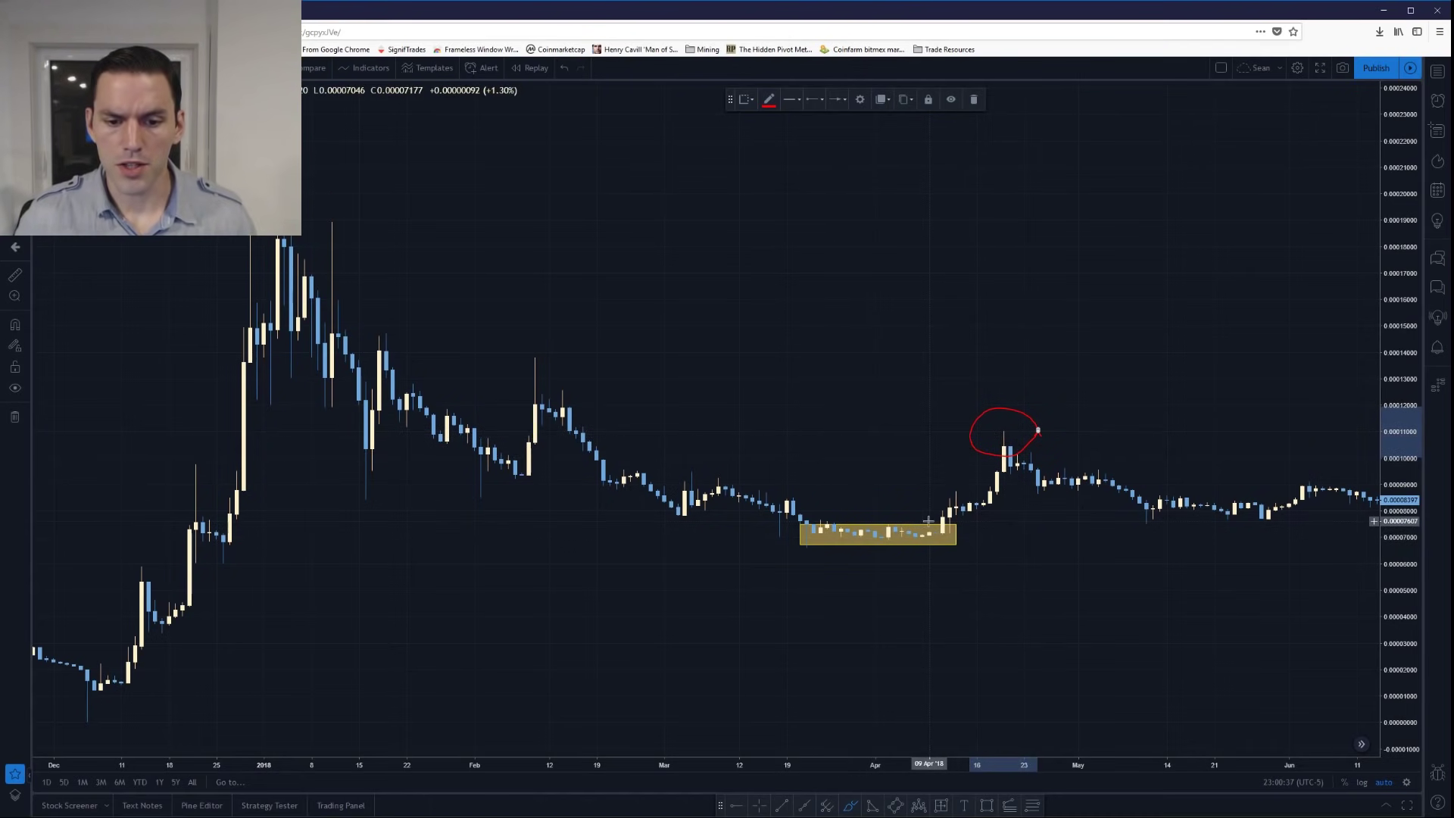
{"action": "mouse_move", "coordinate": [924, 522]}
{"action": "left_mouse_down"}
{"action": "mouse_move", "coordinate": [1007, 447]}
{"action": "mouse_move", "coordinate": [1146, 500]}
{"action": "left_mouse_up"}
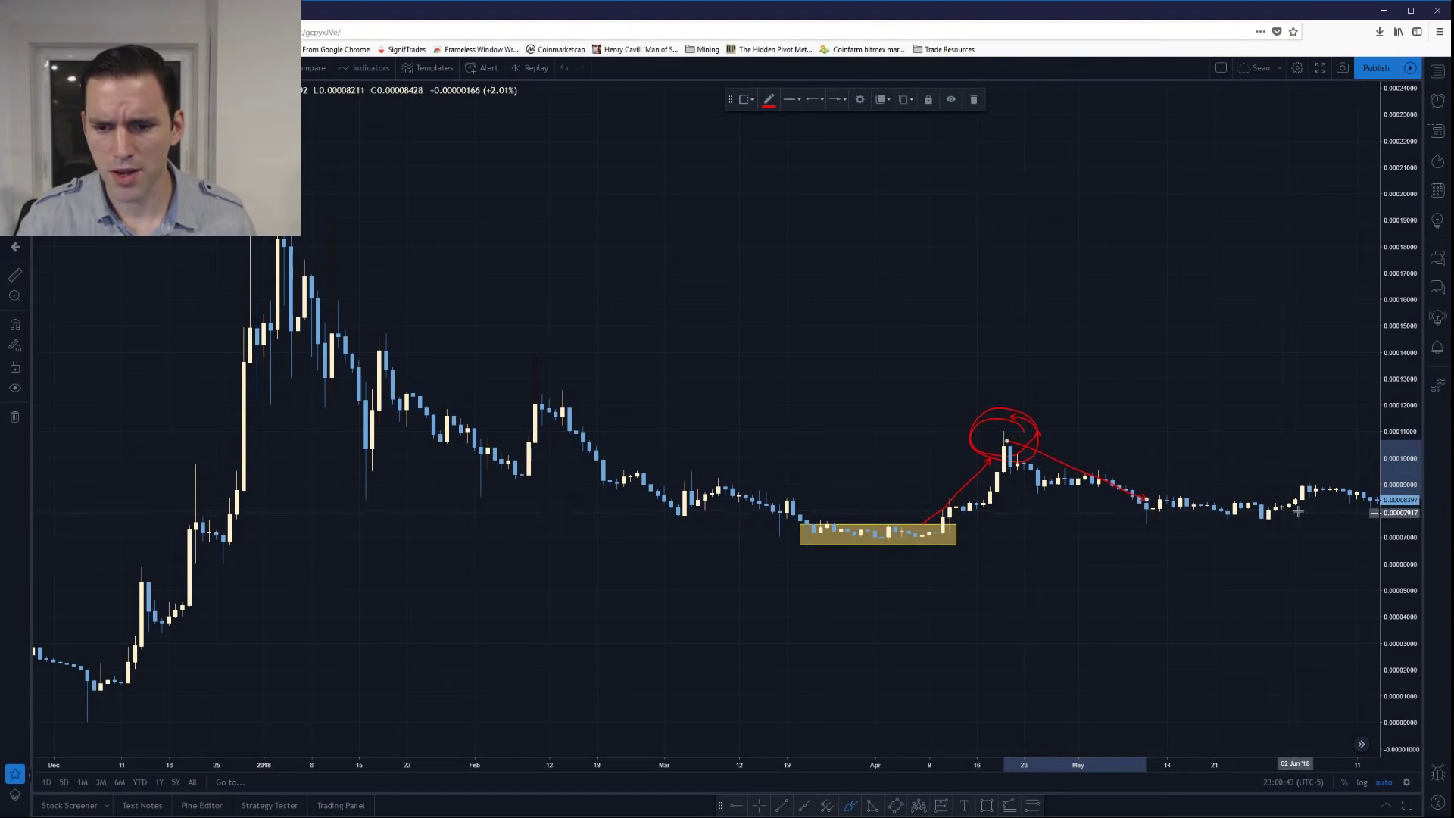
{"action": "left_click_drag", "start_coordinate": [1333, 498], "coordinate": [1180, 492]}
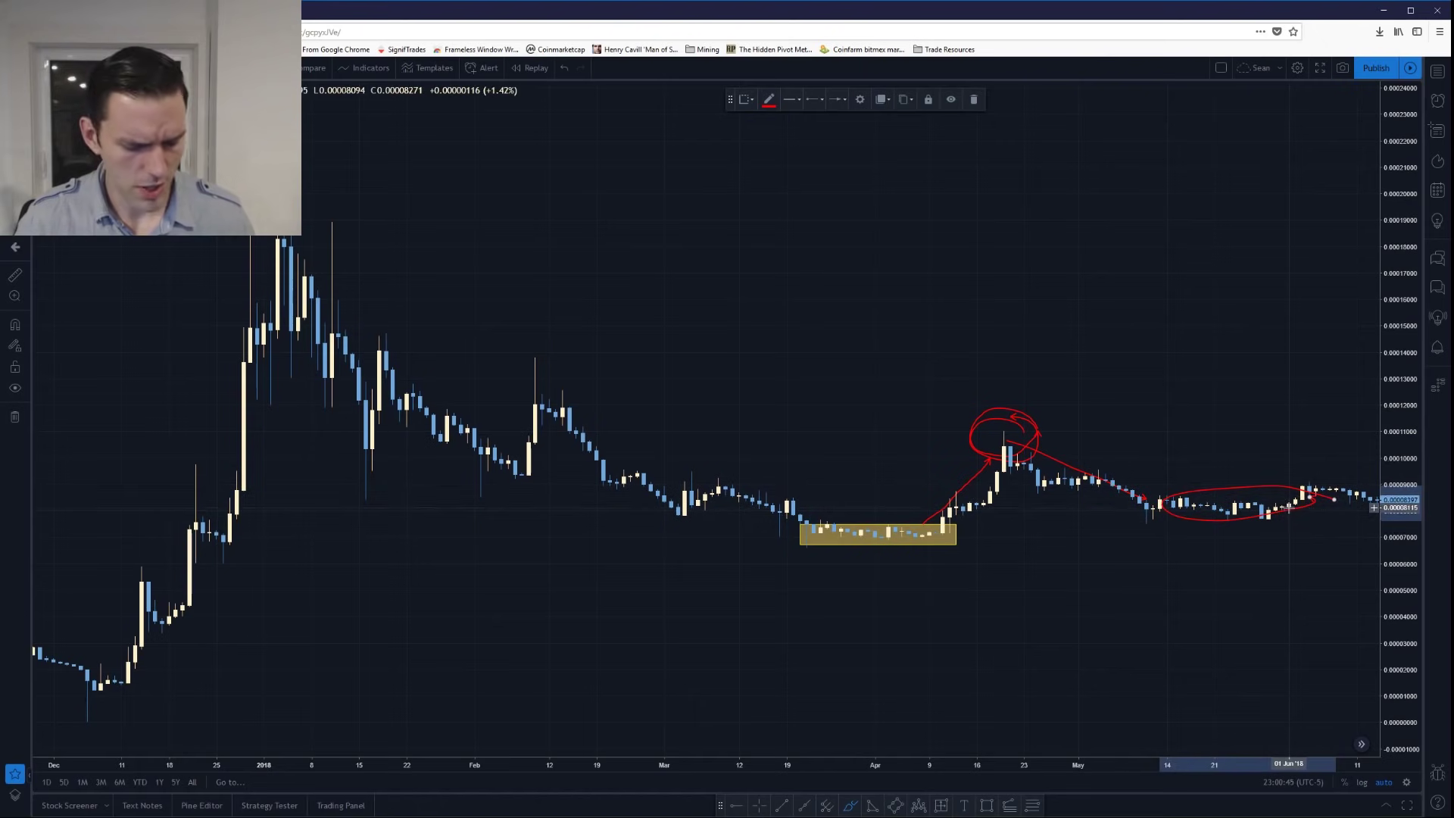
- Undo the brush marks around the April peak, and check the course outline document before returning to the chart
{"action": "key", "text": "ctrl+z"}
{"action": "key", "text": "ctrl+z"}
{"action": "key", "text": "ctrl+z"}
{"action": "key", "text": "ctrl+z"}
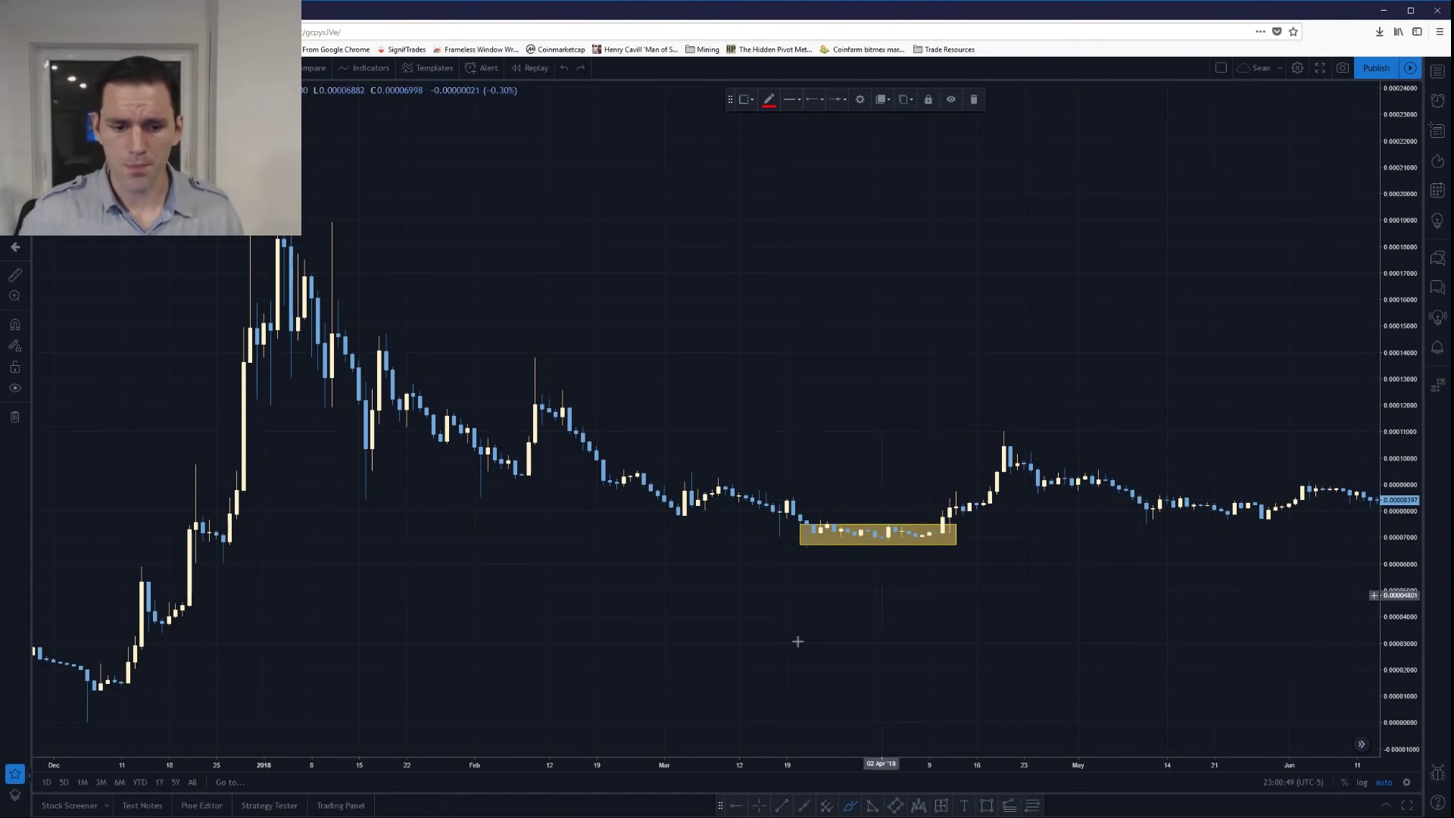
{"action": "key", "text": "alt+Tab"}
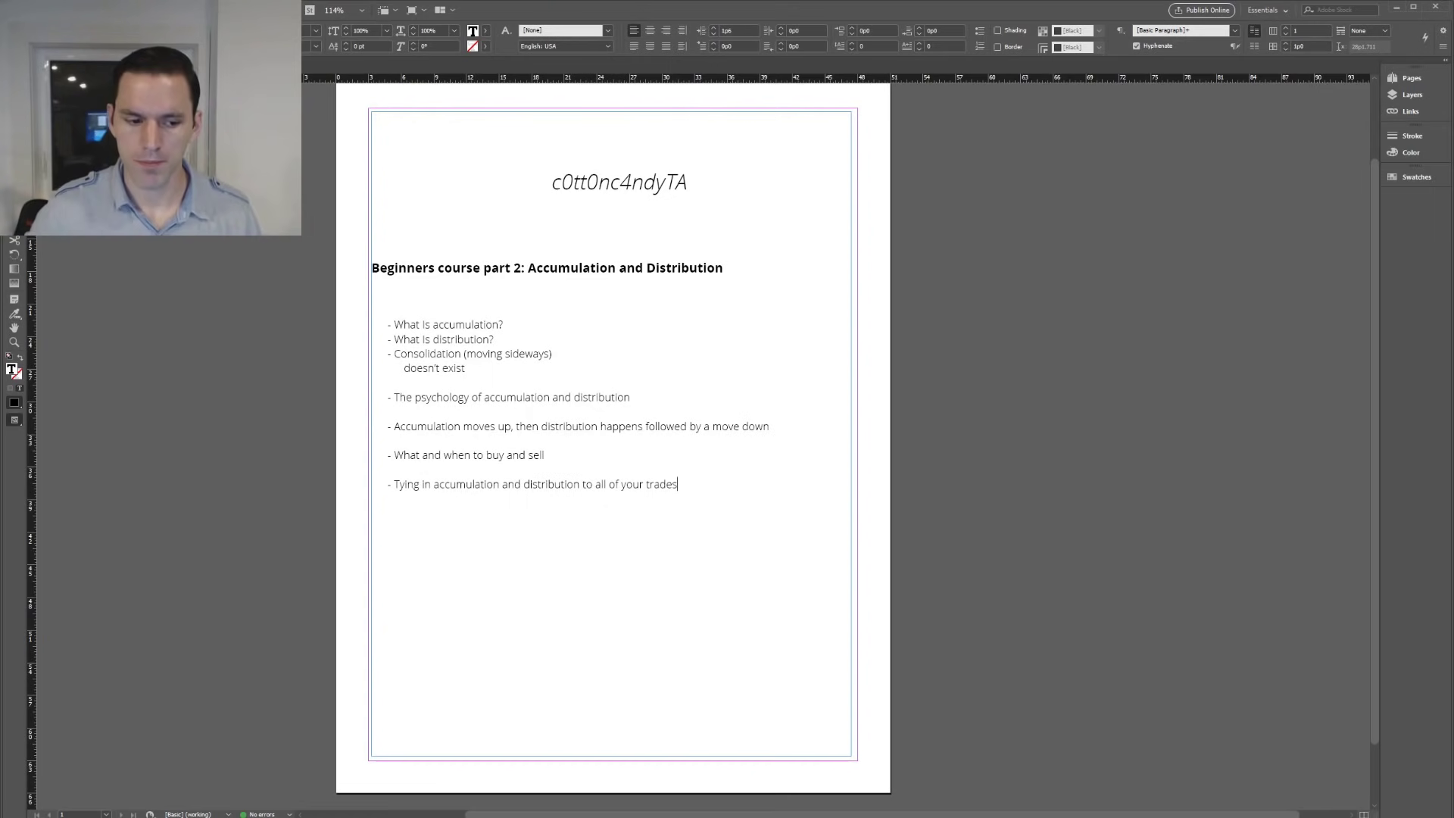
{"action": "key", "text": "alt+Tab"}
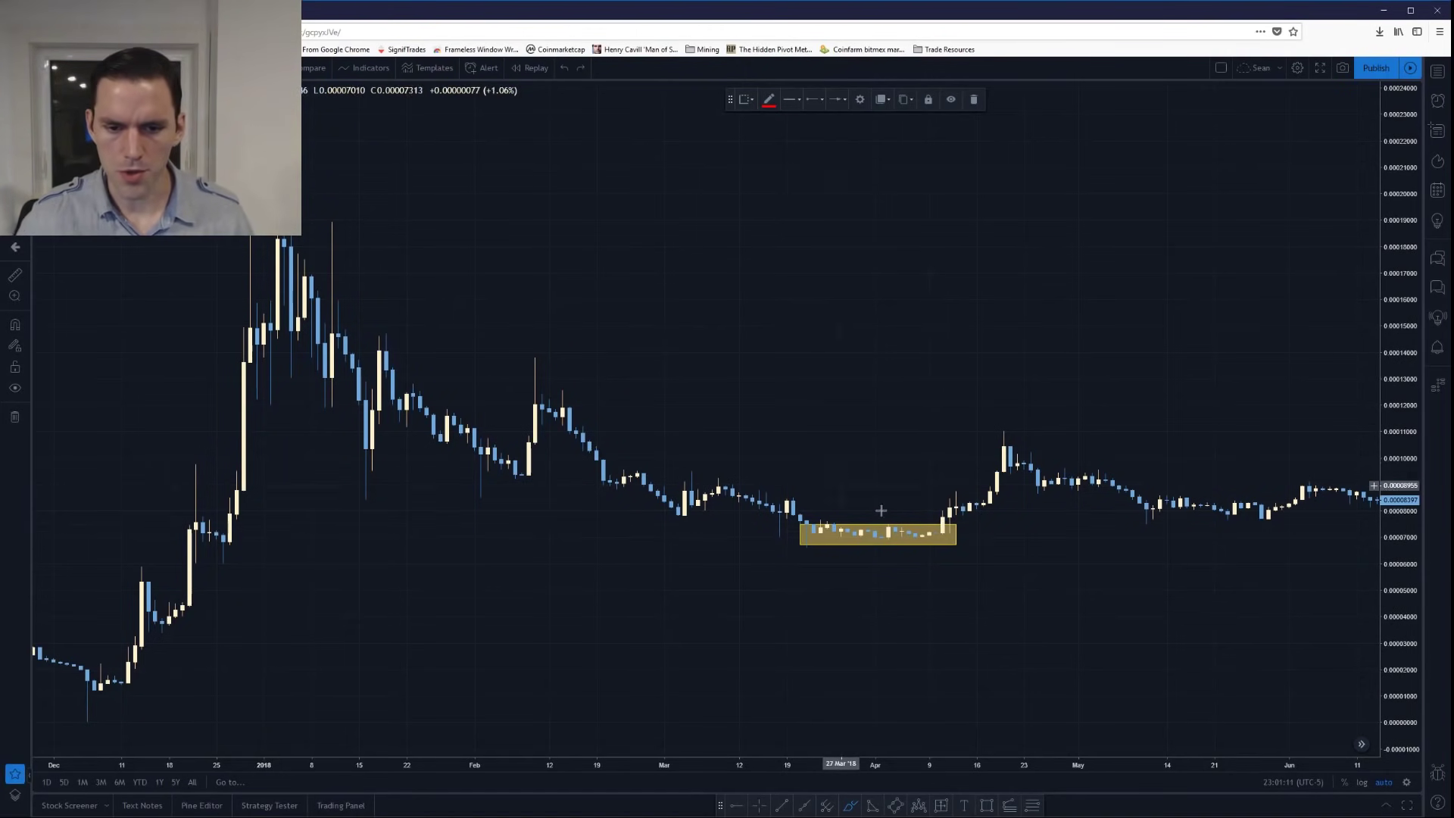
- Draw a rectangle with red outline and red fill over the April peak, positioned to span 18 to 24 Apr '18
{"action": "left_click", "coordinate": [986, 806]}
{"action": "left_click", "coordinate": [769, 100]}
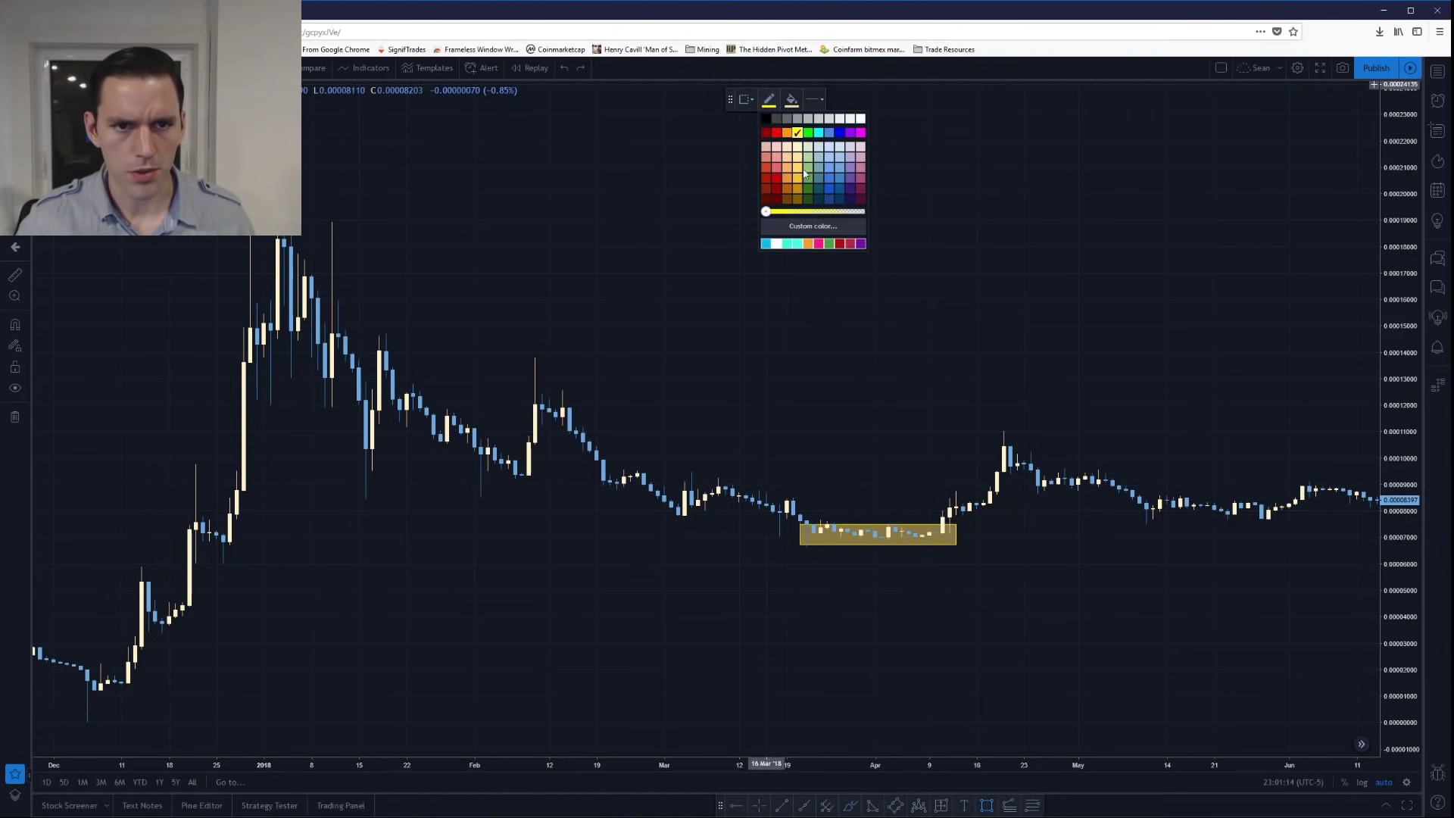
{"action": "left_click", "coordinate": [771, 144]}
{"action": "left_click_drag", "start_coordinate": [976, 426], "coordinate": [1017, 448]}
{"action": "left_click", "coordinate": [792, 100]}
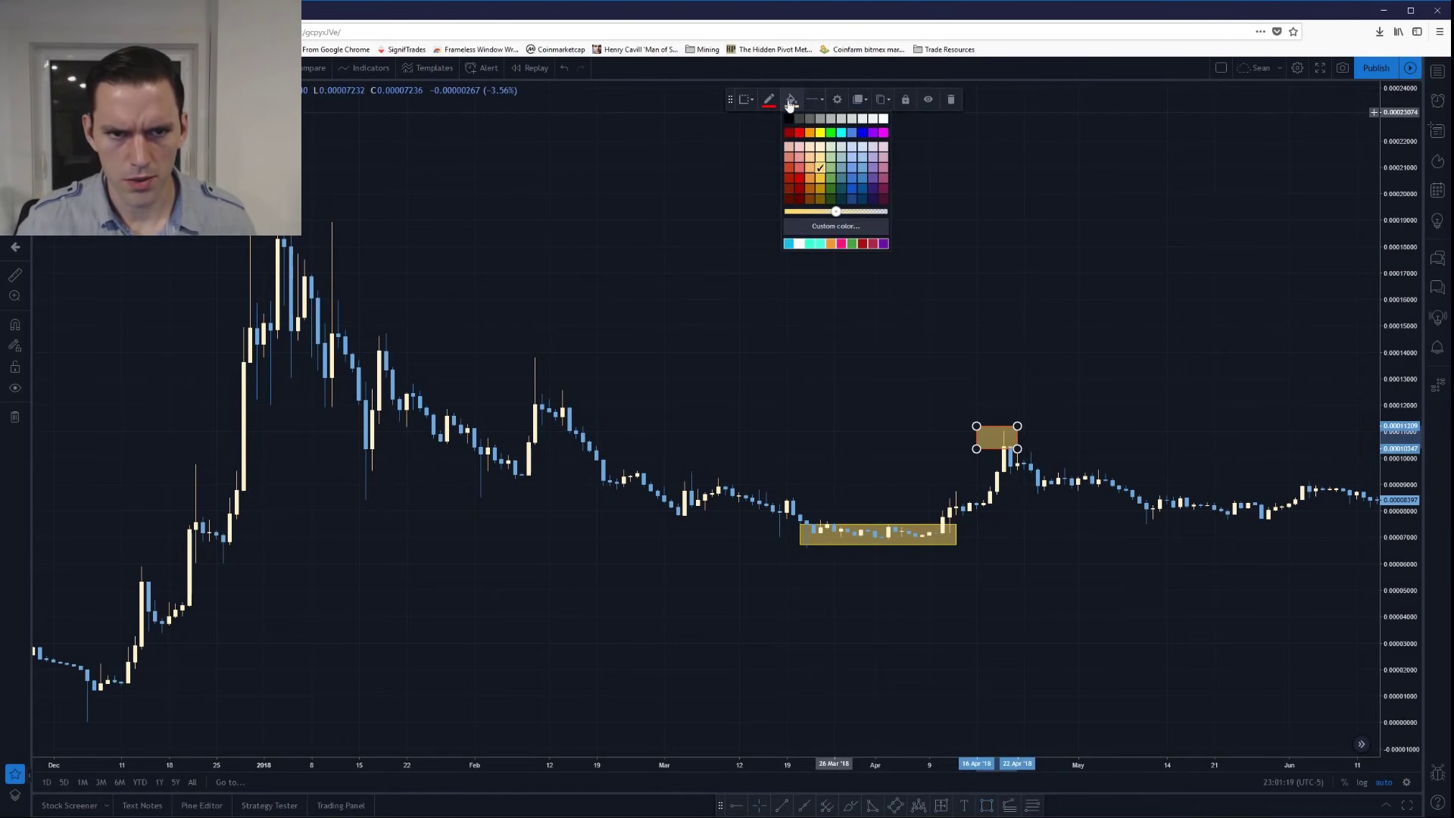
{"action": "left_click", "coordinate": [799, 154]}
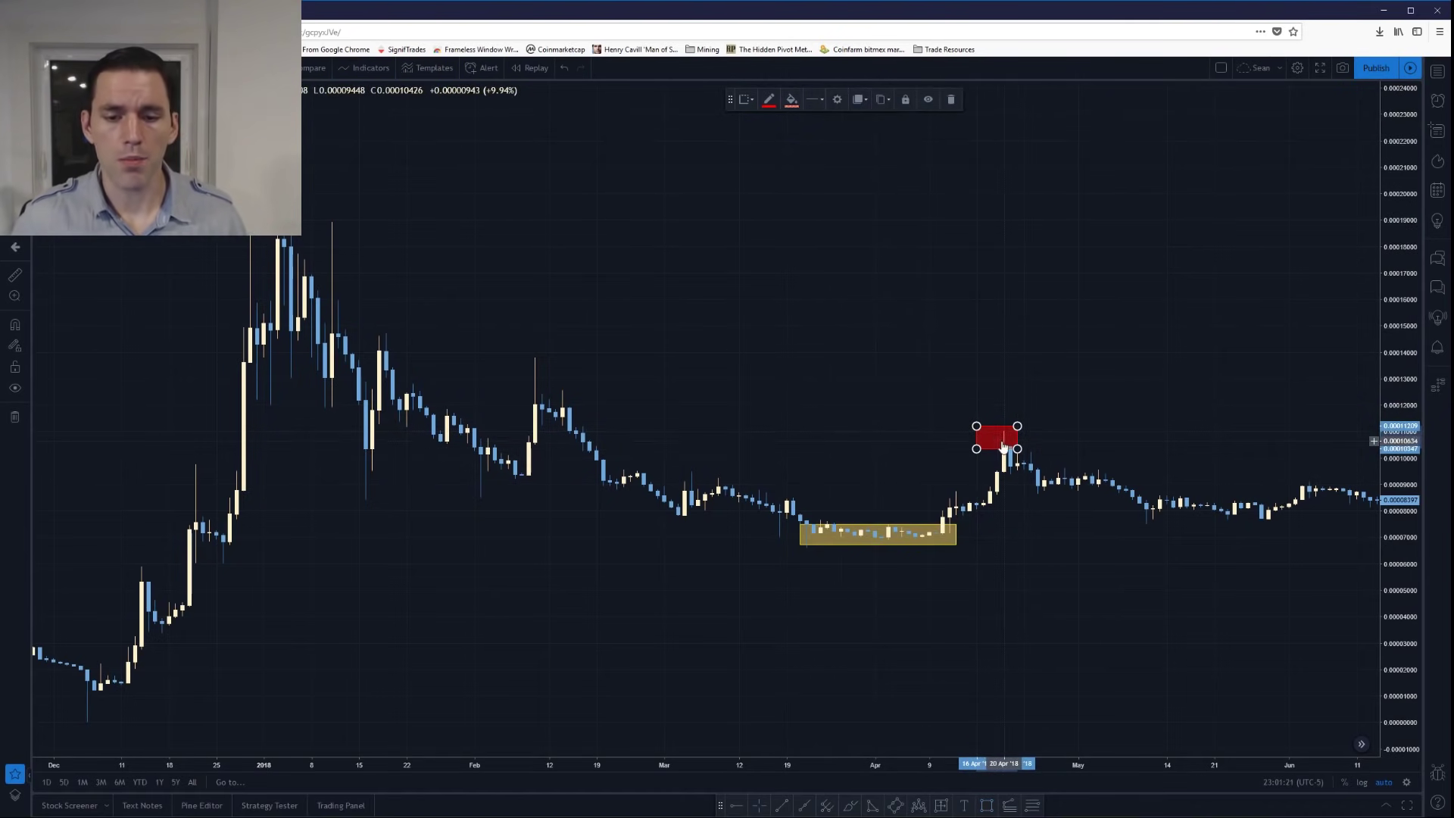
{"action": "left_click_drag", "start_coordinate": [998, 452], "coordinate": [1012, 454]}
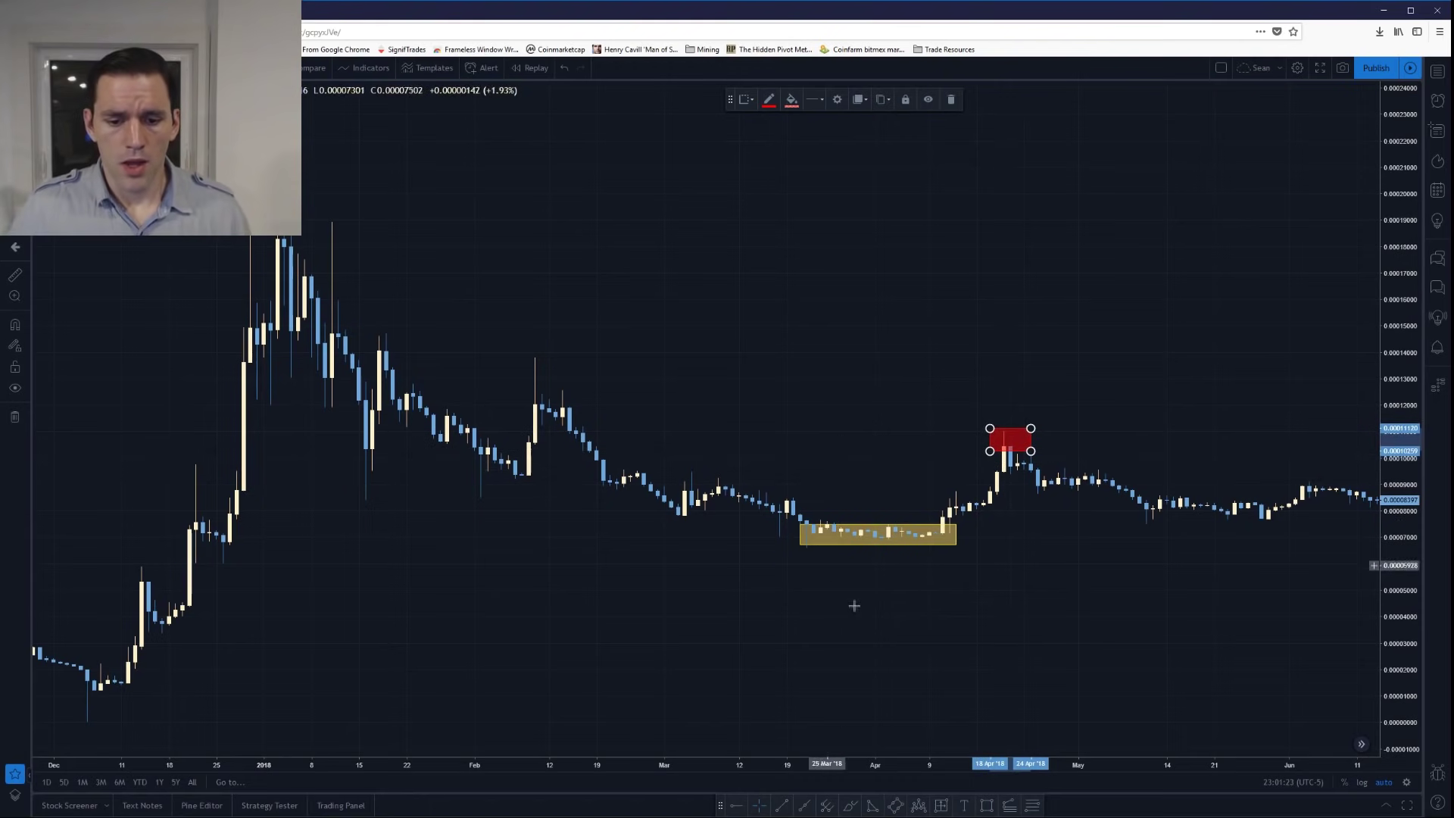
- Circle the yellow zone with the brush, trace the rise up to the red zone, and delete these marks
{"action": "left_click", "coordinate": [849, 808]}
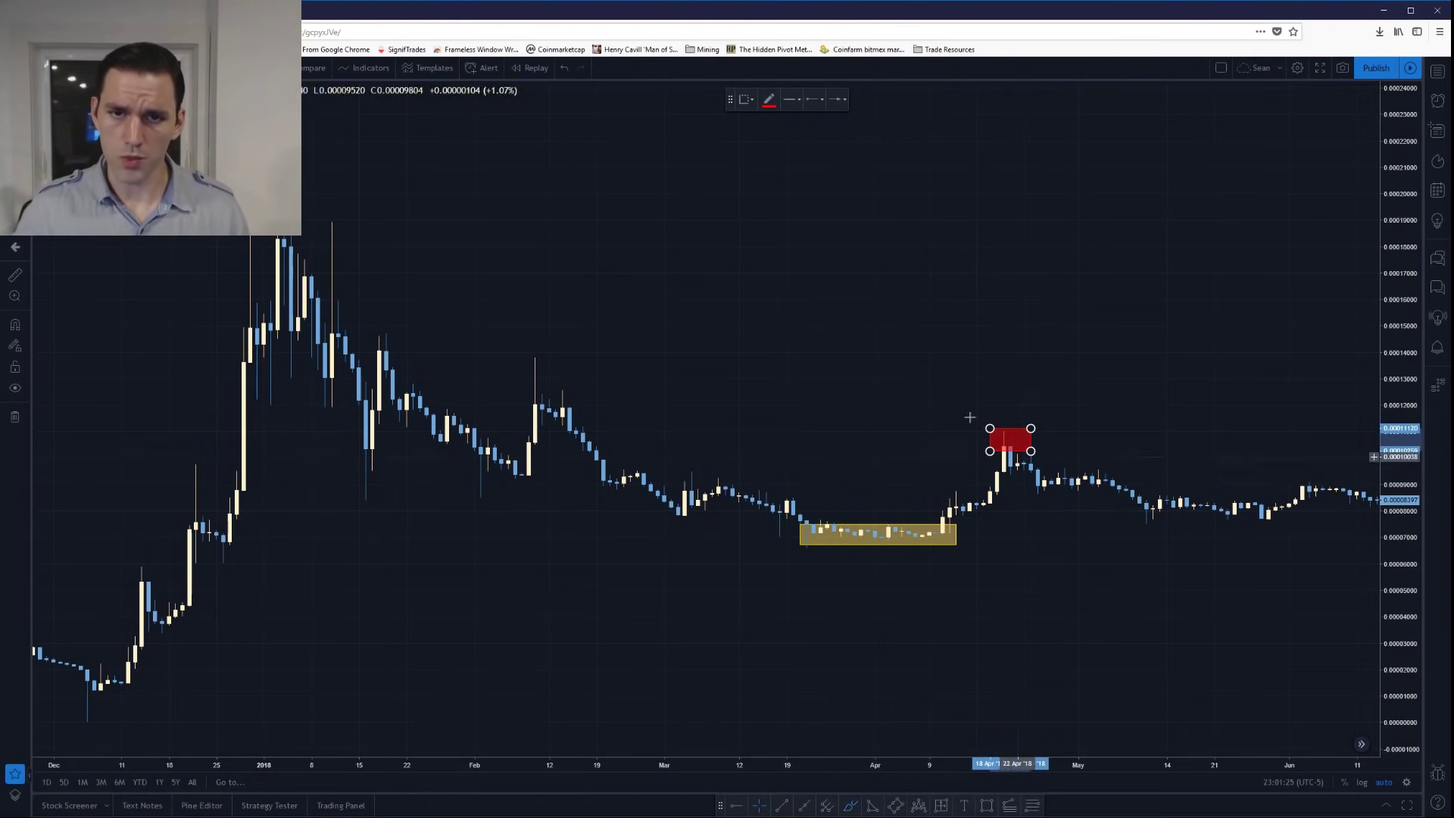
{"action": "mouse_move", "coordinate": [913, 517]}
{"action": "left_mouse_down"}
{"action": "mouse_move", "coordinate": [791, 518]}
{"action": "mouse_move", "coordinate": [870, 568]}
{"action": "mouse_move", "coordinate": [966, 534]}
{"action": "mouse_move", "coordinate": [948, 517]}
{"action": "left_mouse_up"}
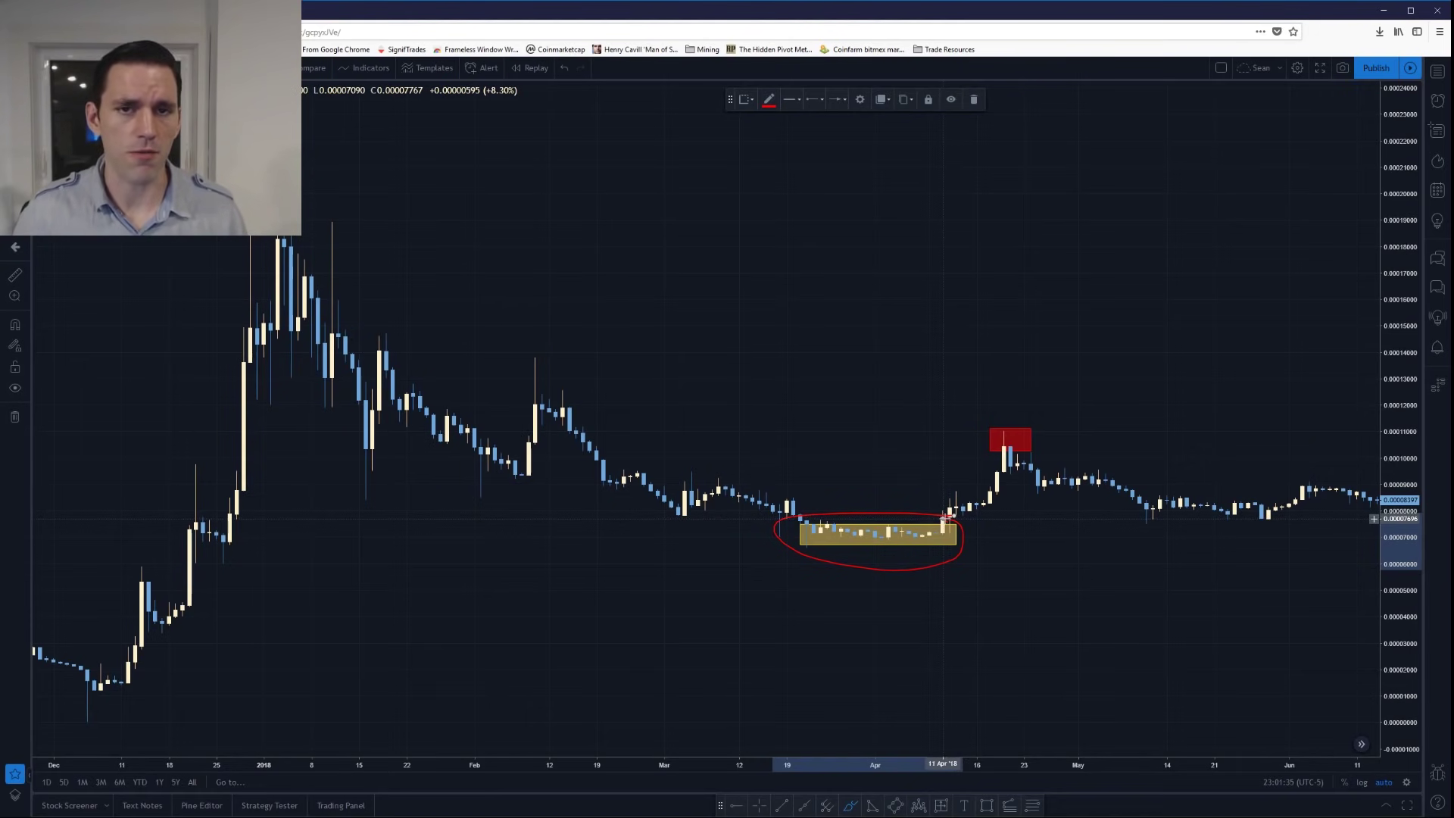
{"action": "left_click_drag", "start_coordinate": [942, 518], "coordinate": [998, 452]}
{"action": "mouse_move", "coordinate": [913, 519]}
{"action": "left_mouse_down"}
{"action": "mouse_move", "coordinate": [805, 530]}
{"action": "mouse_move", "coordinate": [929, 542]}
{"action": "mouse_move", "coordinate": [946, 528]}
{"action": "mouse_move", "coordinate": [891, 523]}
{"action": "left_mouse_up"}
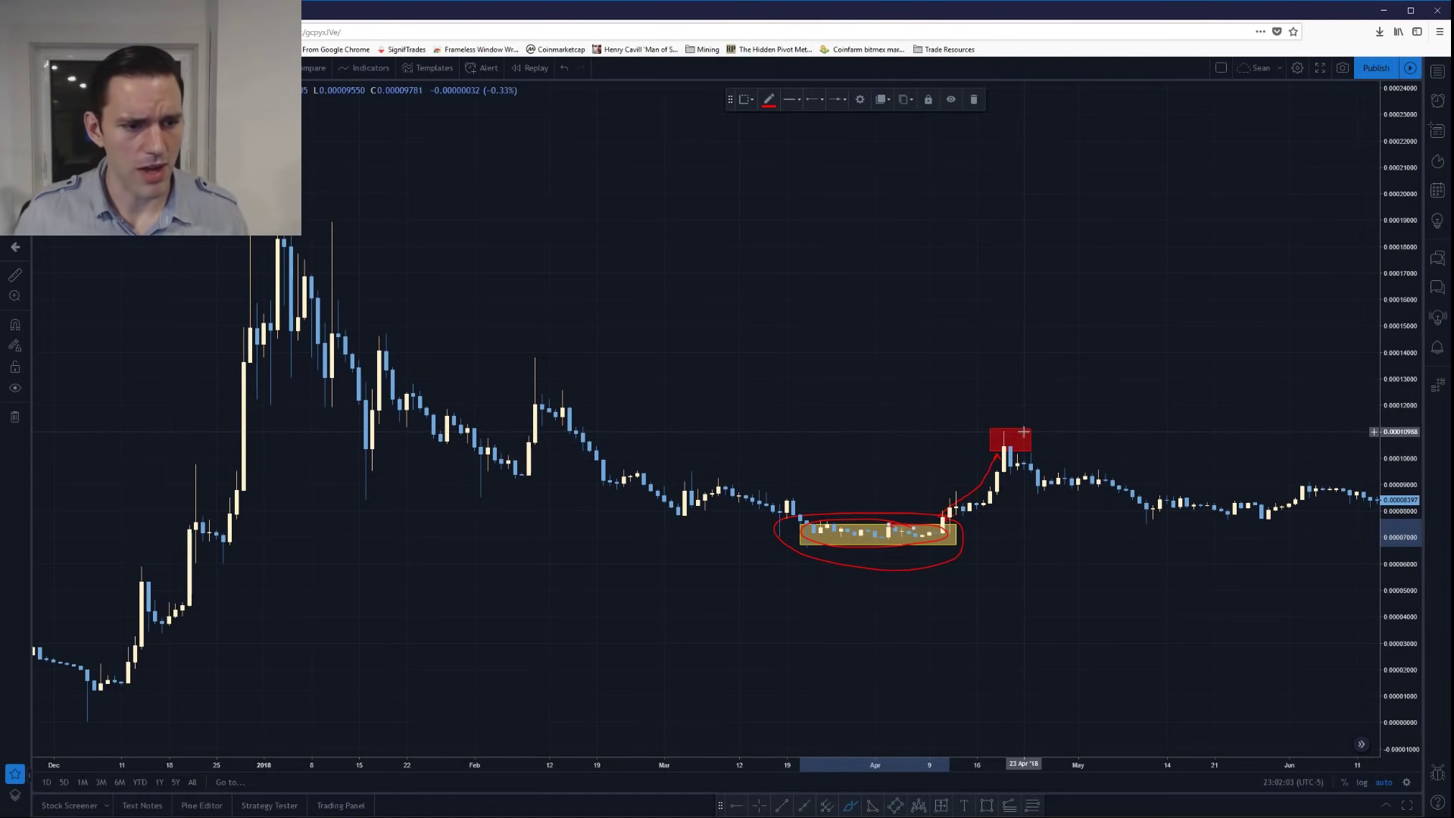
{"action": "left_click", "coordinate": [917, 662]}
{"action": "key", "text": "Delete"}
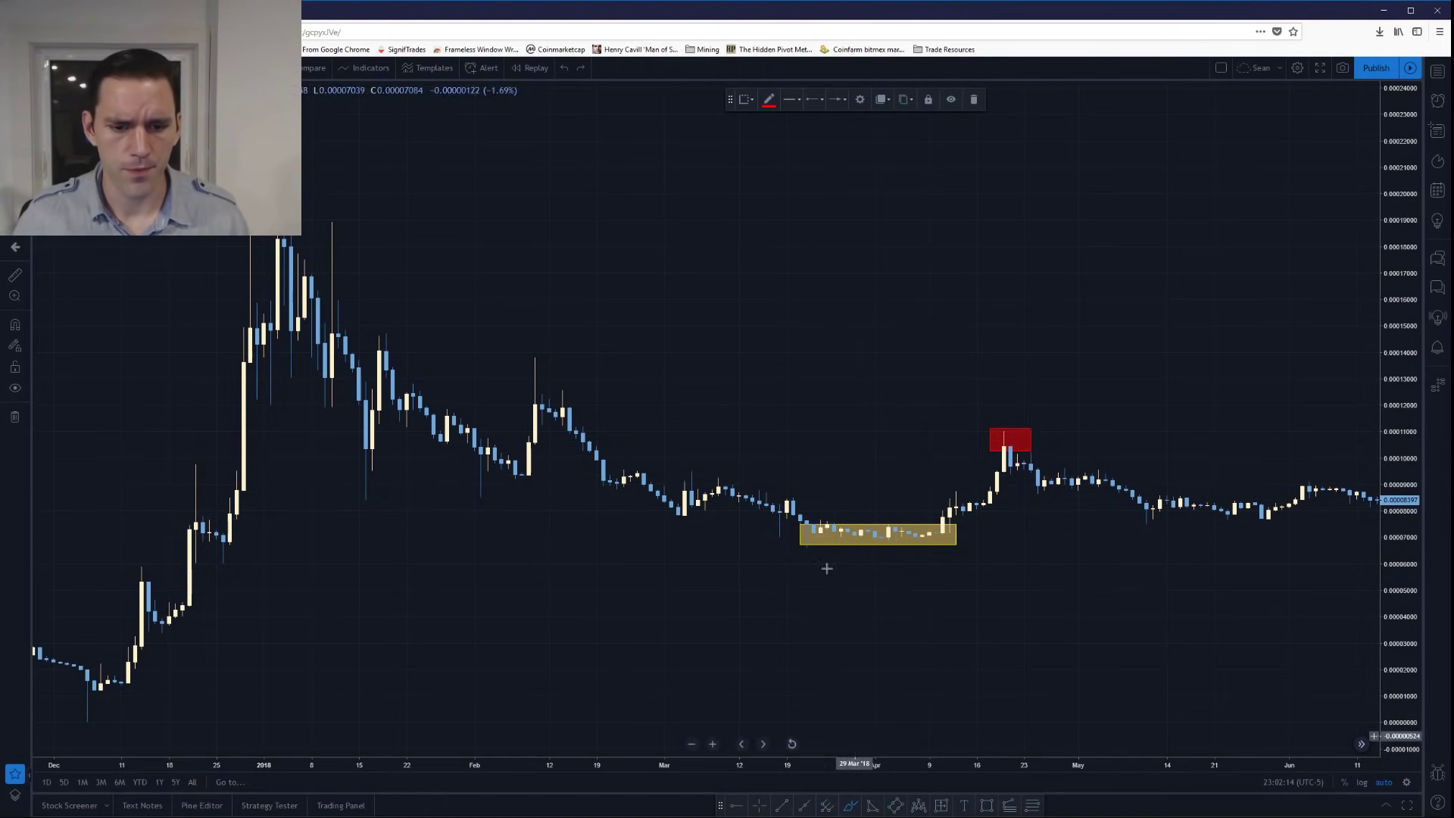
- Sketch brush arrows for the rise from the yellow zone and the decline after the red zone, and circle the red zone
{"action": "mouse_move", "coordinate": [824, 468]}
{"action": "left_mouse_down"}
{"action": "mouse_move", "coordinate": [847, 445]}
{"action": "mouse_move", "coordinate": [835, 513]}
{"action": "left_mouse_up"}
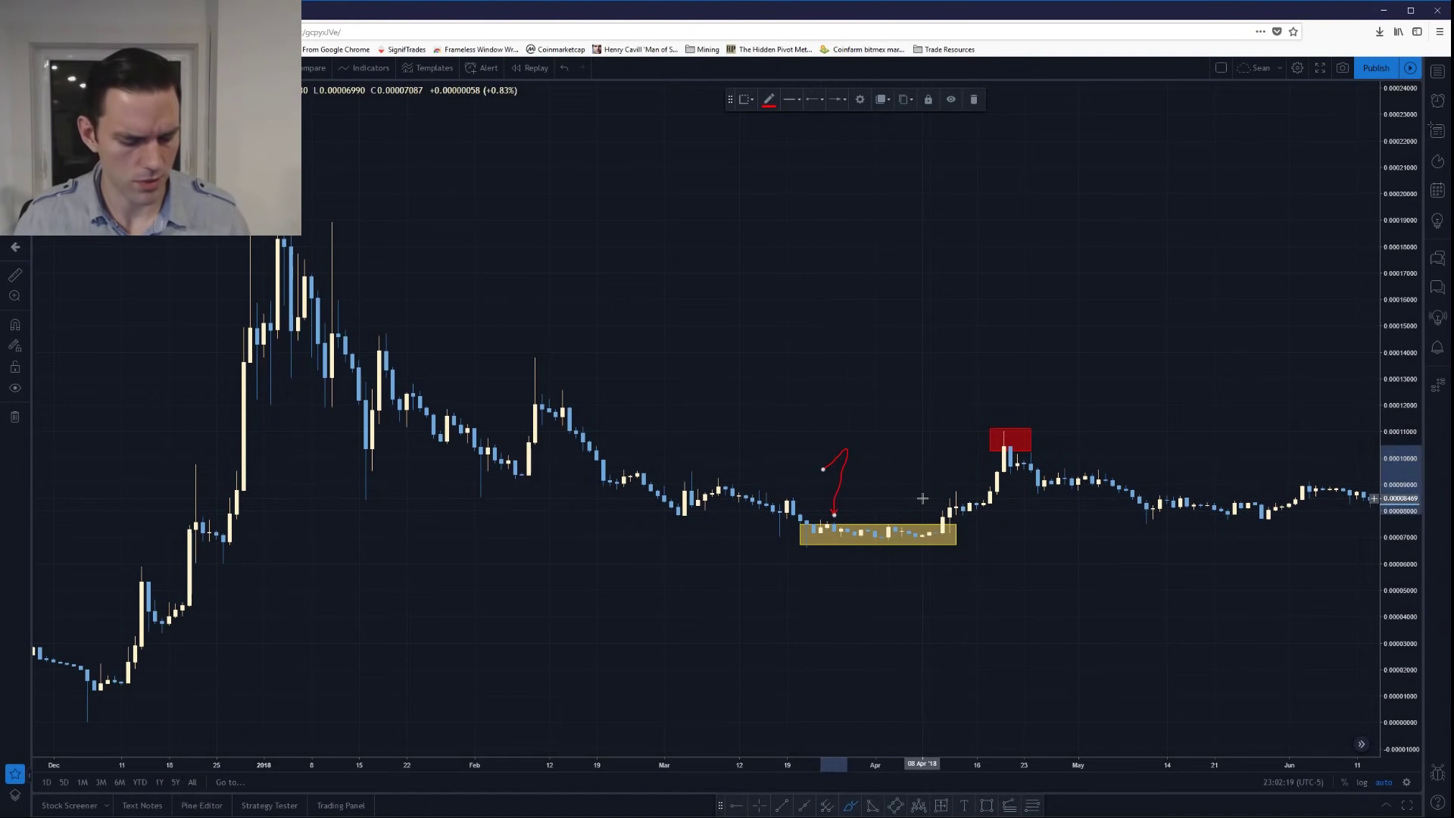
{"action": "key", "text": "ctrl+z"}
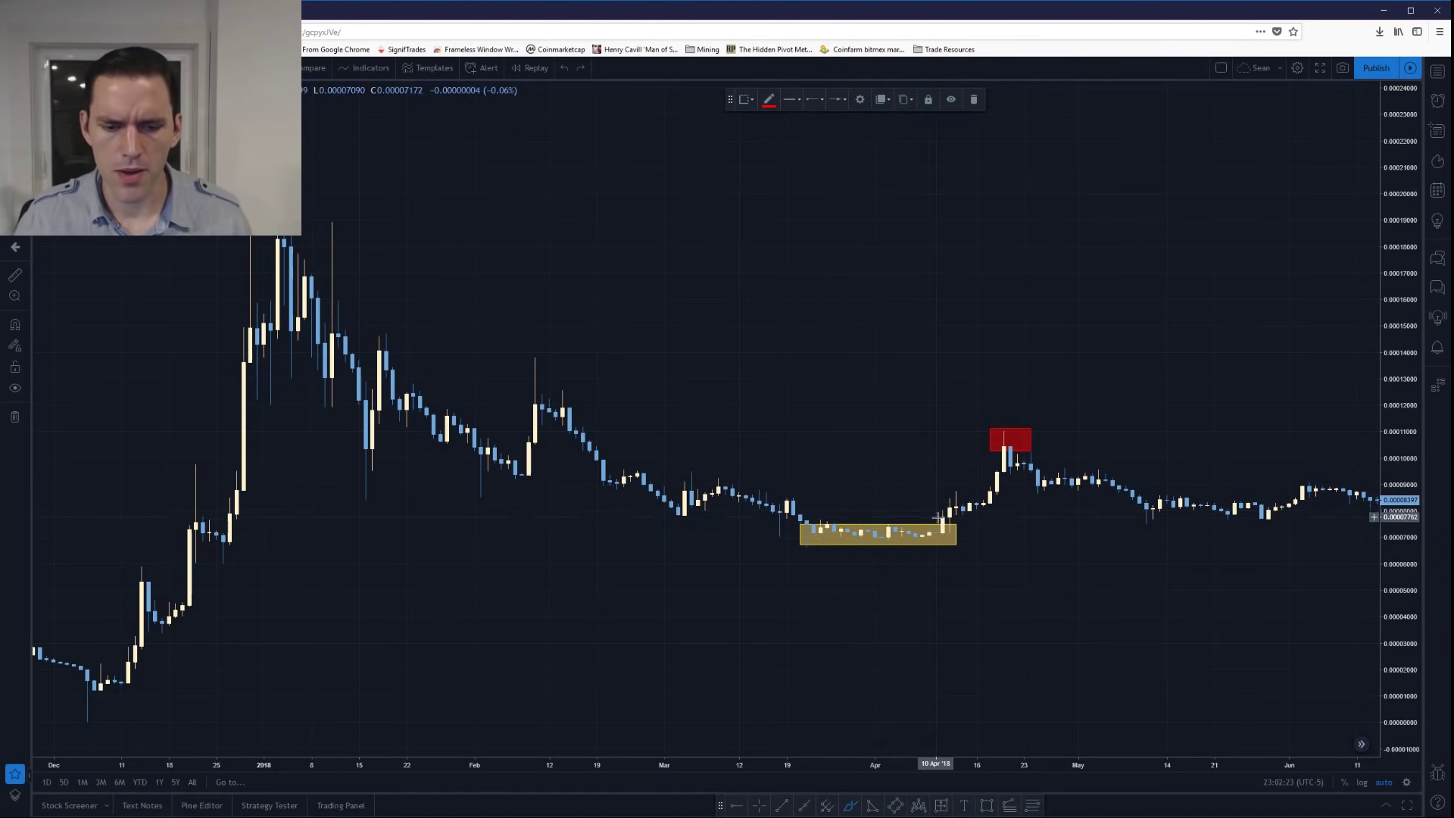
{"action": "mouse_move", "coordinate": [931, 516]}
{"action": "left_mouse_down"}
{"action": "mouse_move", "coordinate": [1026, 445]}
{"action": "mouse_move", "coordinate": [985, 419]}
{"action": "mouse_move", "coordinate": [996, 453]}
{"action": "left_mouse_up"}
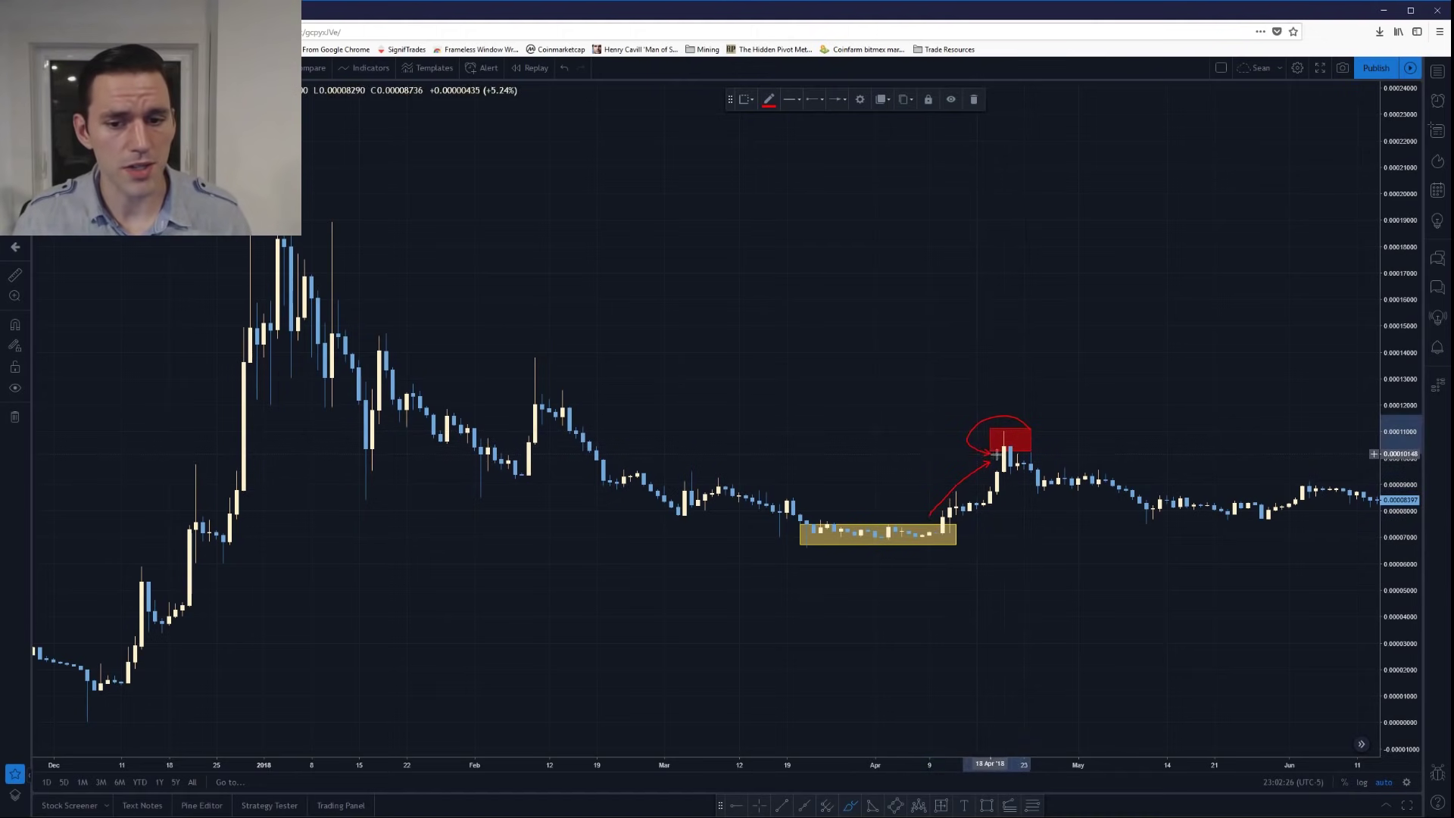
{"action": "left_click_drag", "start_coordinate": [1026, 450], "coordinate": [1153, 491]}
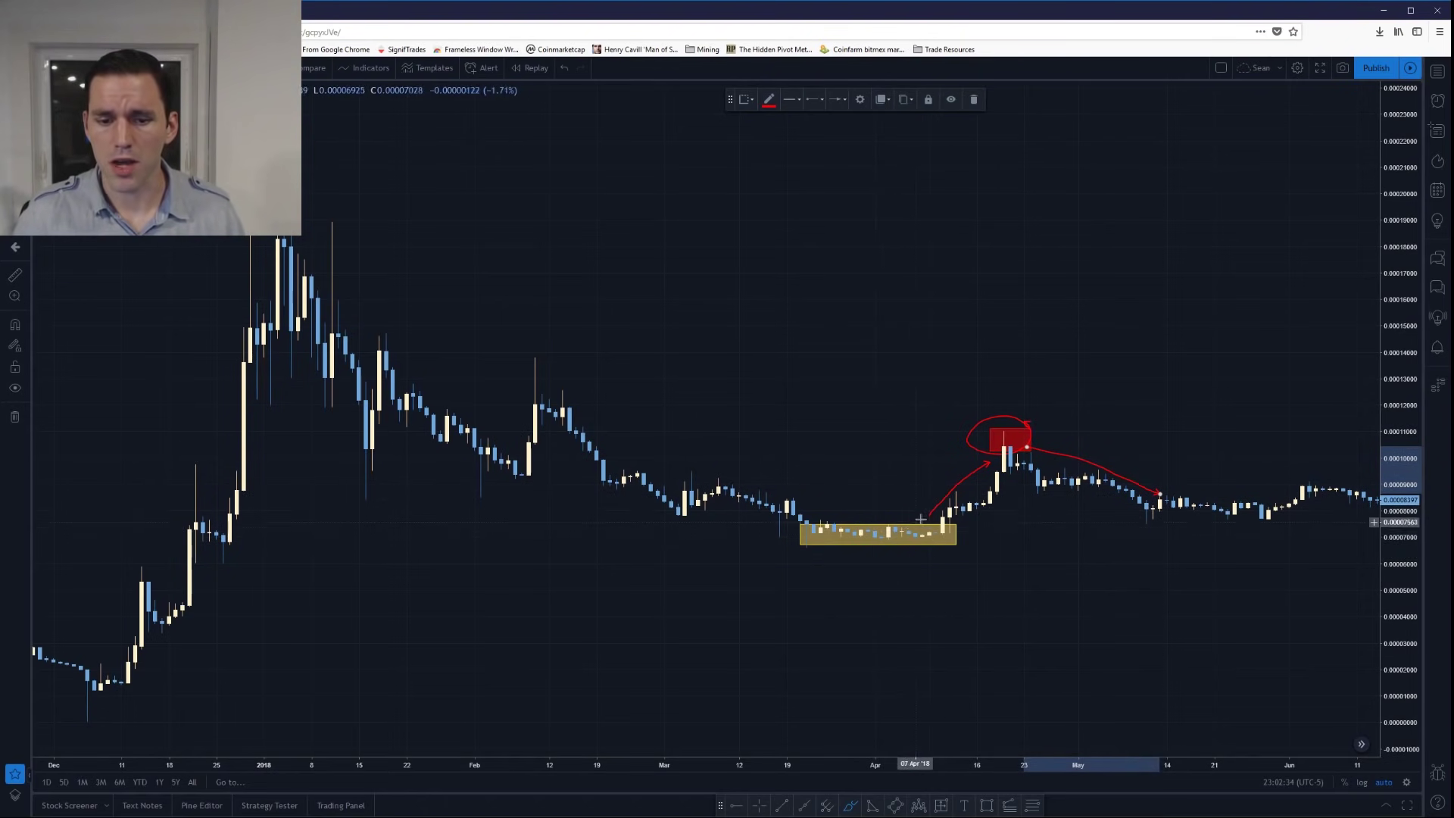
{"action": "mouse_move", "coordinate": [938, 532]}
{"action": "left_mouse_down"}
{"action": "mouse_move", "coordinate": [1004, 466]}
{"action": "mouse_move", "coordinate": [947, 520]}
{"action": "mouse_move", "coordinate": [997, 482]}
{"action": "left_mouse_up"}
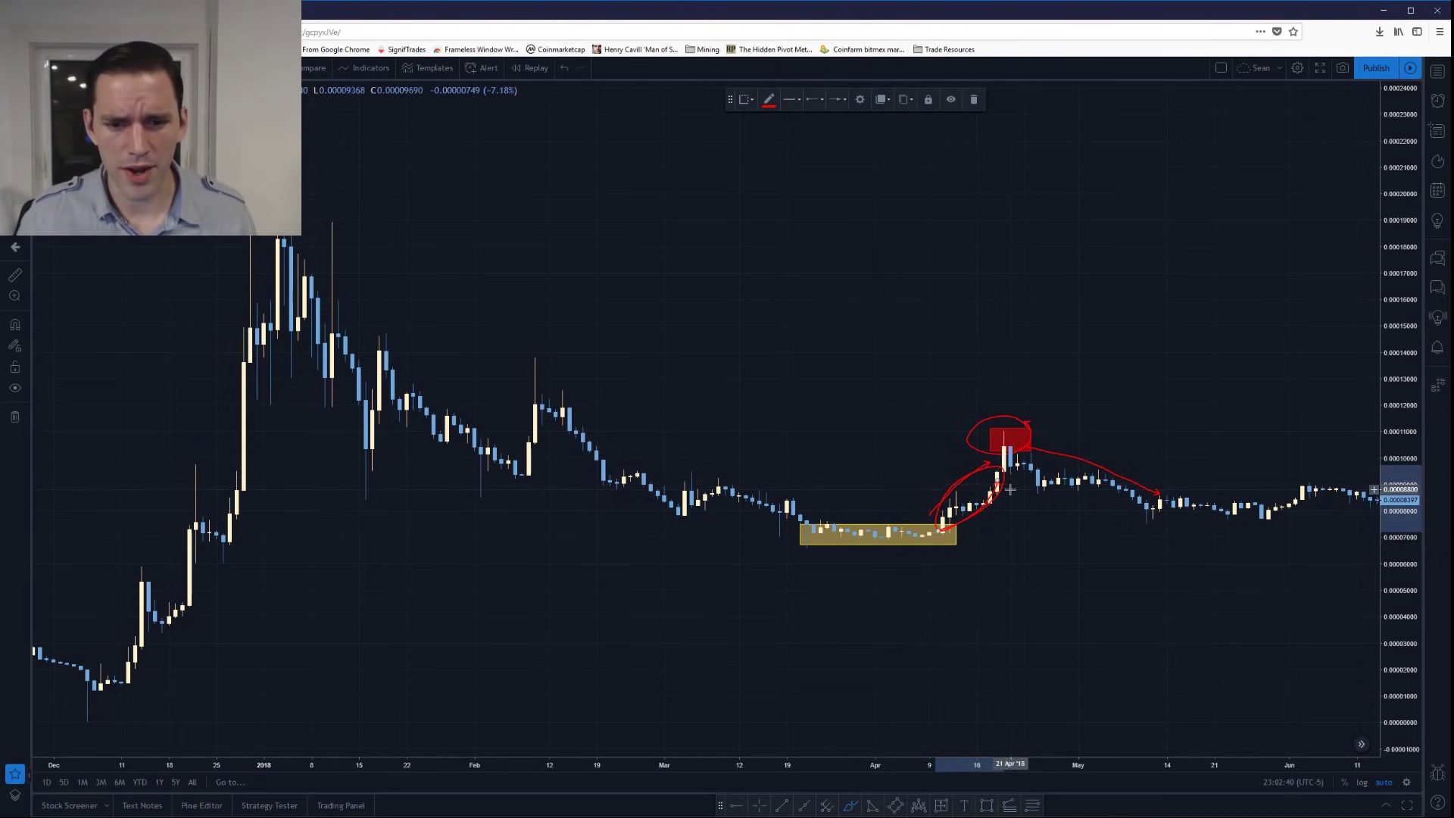
- Undo the brush arrows and the circle around the red zone, keeping only the two rectangles
{"action": "key", "text": "ctrl+z"}
{"action": "key", "text": "ctrl+z"}
{"action": "key", "text": "ctrl+z"}
{"action": "key", "text": "ctrl+z"}
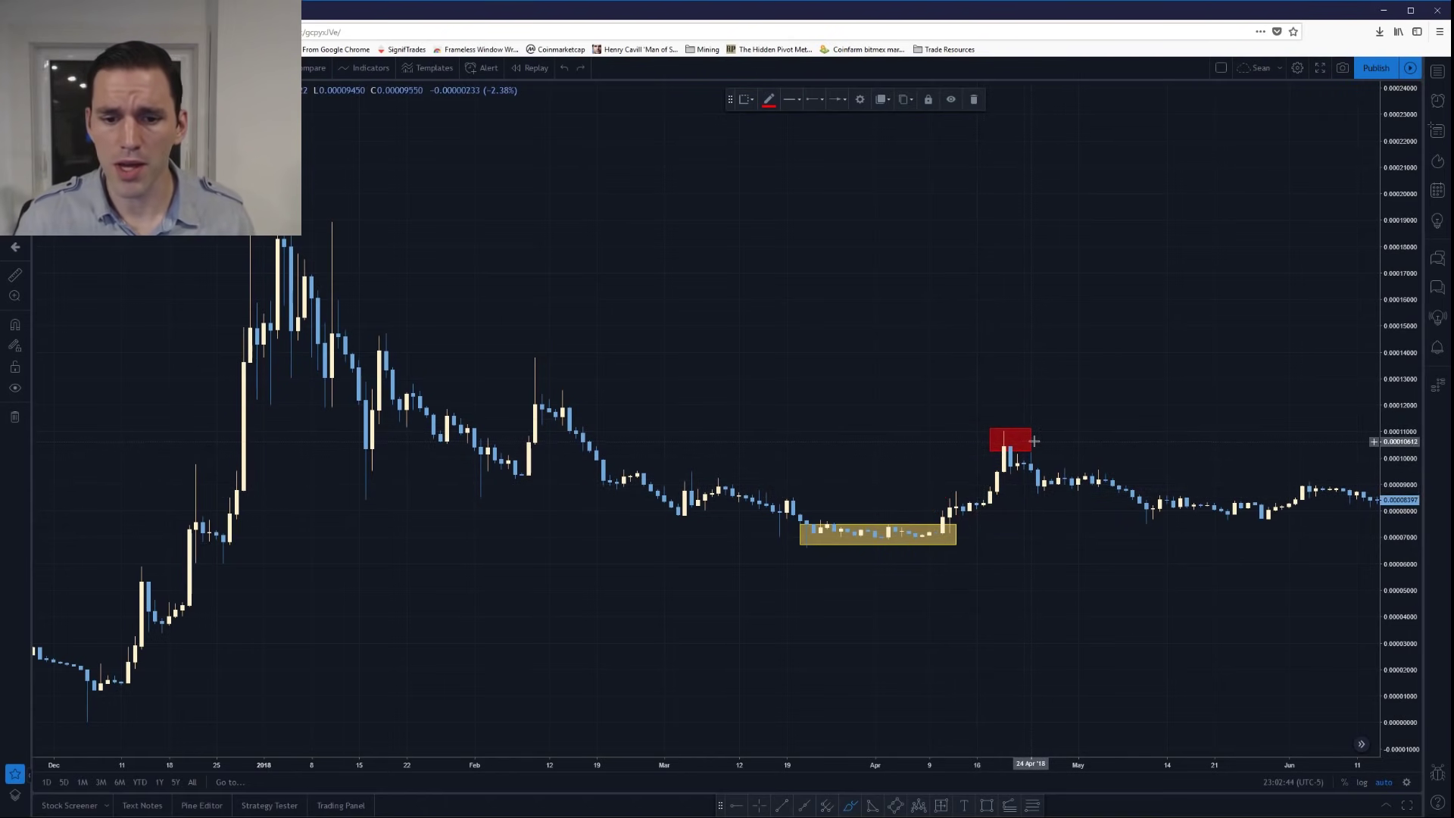
- Circle the red zone and trace the decline into May with the brush, and undo both strokes
{"action": "mouse_move", "coordinate": [1039, 422]}
{"action": "left_mouse_down"}
{"action": "mouse_move", "coordinate": [989, 423]}
{"action": "mouse_move", "coordinate": [983, 447]}
{"action": "mouse_move", "coordinate": [1043, 426]}
{"action": "left_mouse_up"}
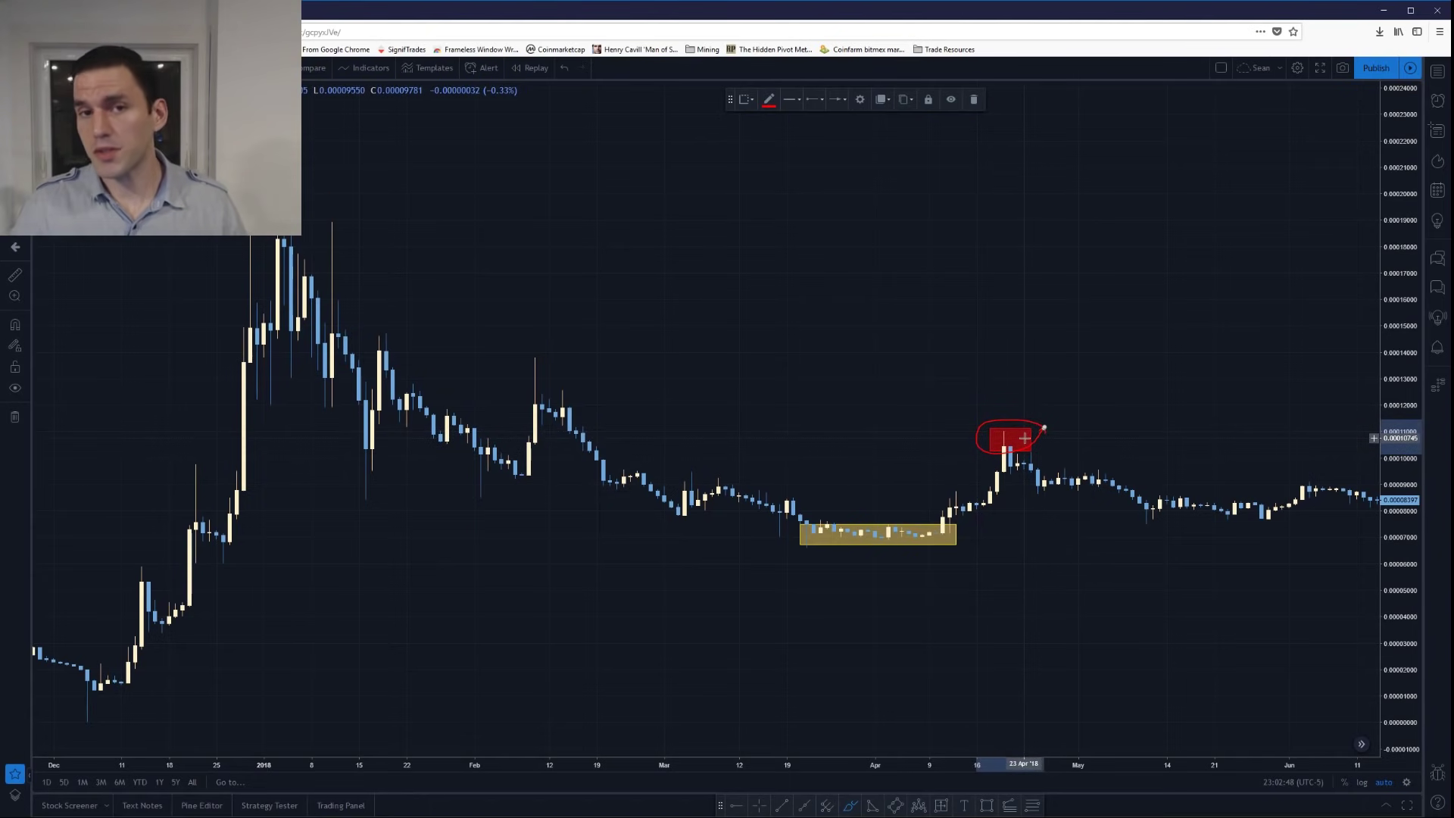
{"action": "left_click_drag", "start_coordinate": [1026, 462], "coordinate": [1071, 471]}
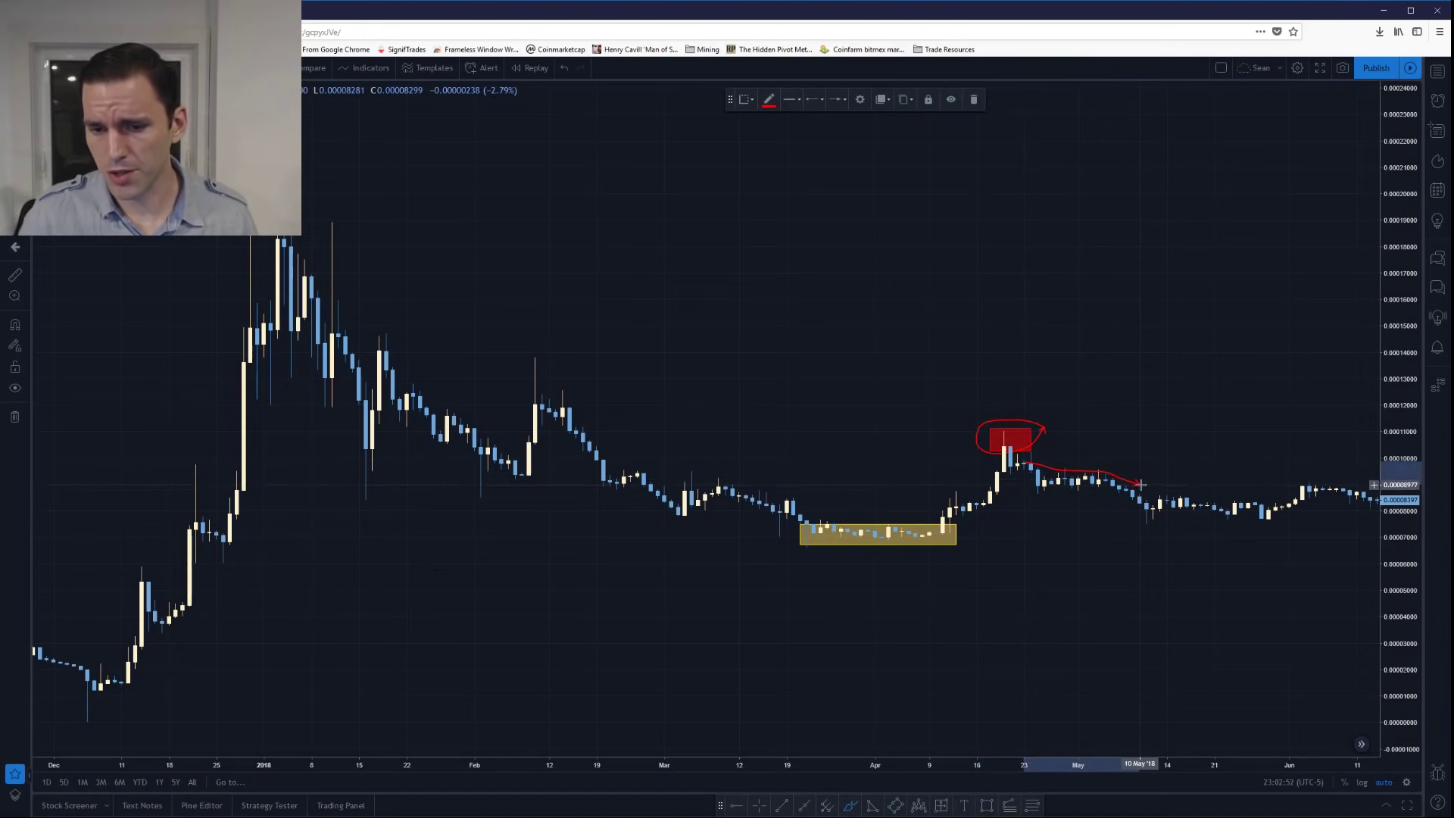
{"action": "key", "text": "ctrl+z"}
{"action": "key", "text": "ctrl+z"}
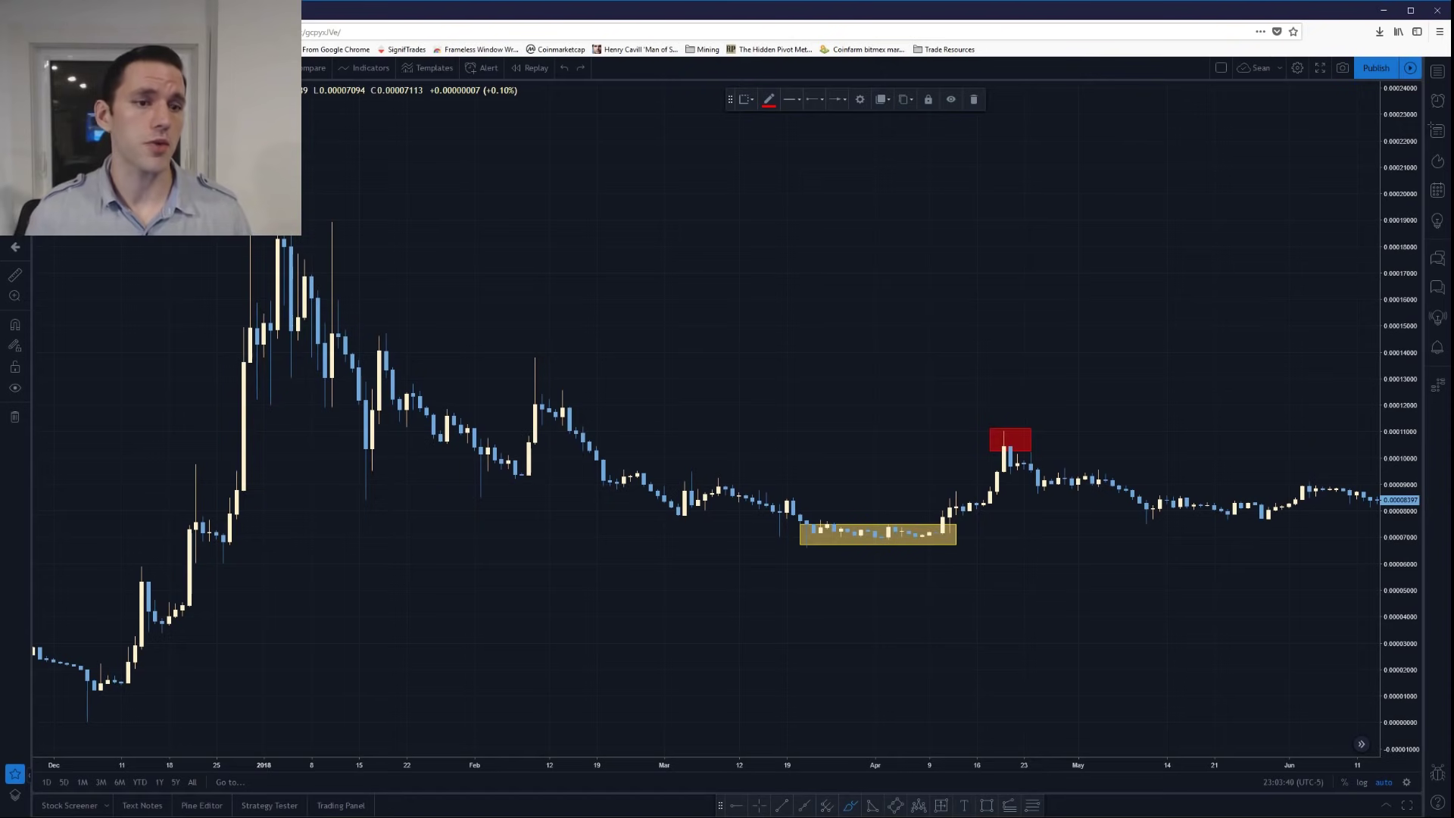
- Circle the early-December 2017 low with the brush and draw an arrow up to the first mid-December peak
{"action": "mouse_move", "coordinate": [269, 530]}
{"action": "left_mouse_down"}
{"action": "mouse_move", "coordinate": [225, 508]}
{"action": "mouse_move", "coordinate": [157, 530]}
{"action": "mouse_move", "coordinate": [235, 538]}
{"action": "mouse_move", "coordinate": [235, 515]}
{"action": "left_mouse_up"}
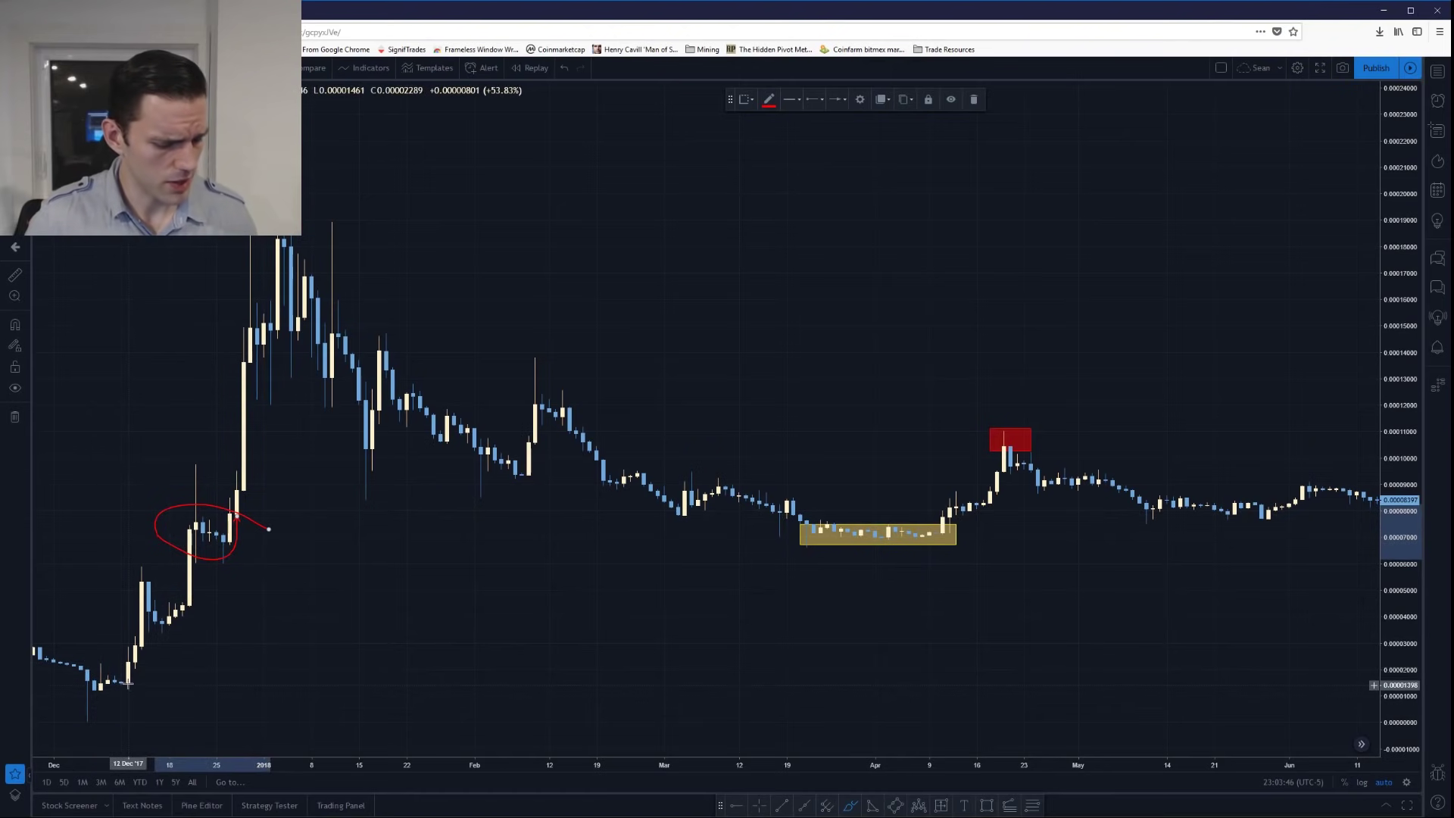
{"action": "key", "text": "ctrl+z"}
{"action": "mouse_move", "coordinate": [130, 670]}
{"action": "left_mouse_down"}
{"action": "mouse_move", "coordinate": [89, 691]}
{"action": "mouse_move", "coordinate": [137, 671]}
{"action": "mouse_move", "coordinate": [135, 568]}
{"action": "left_mouse_up"}
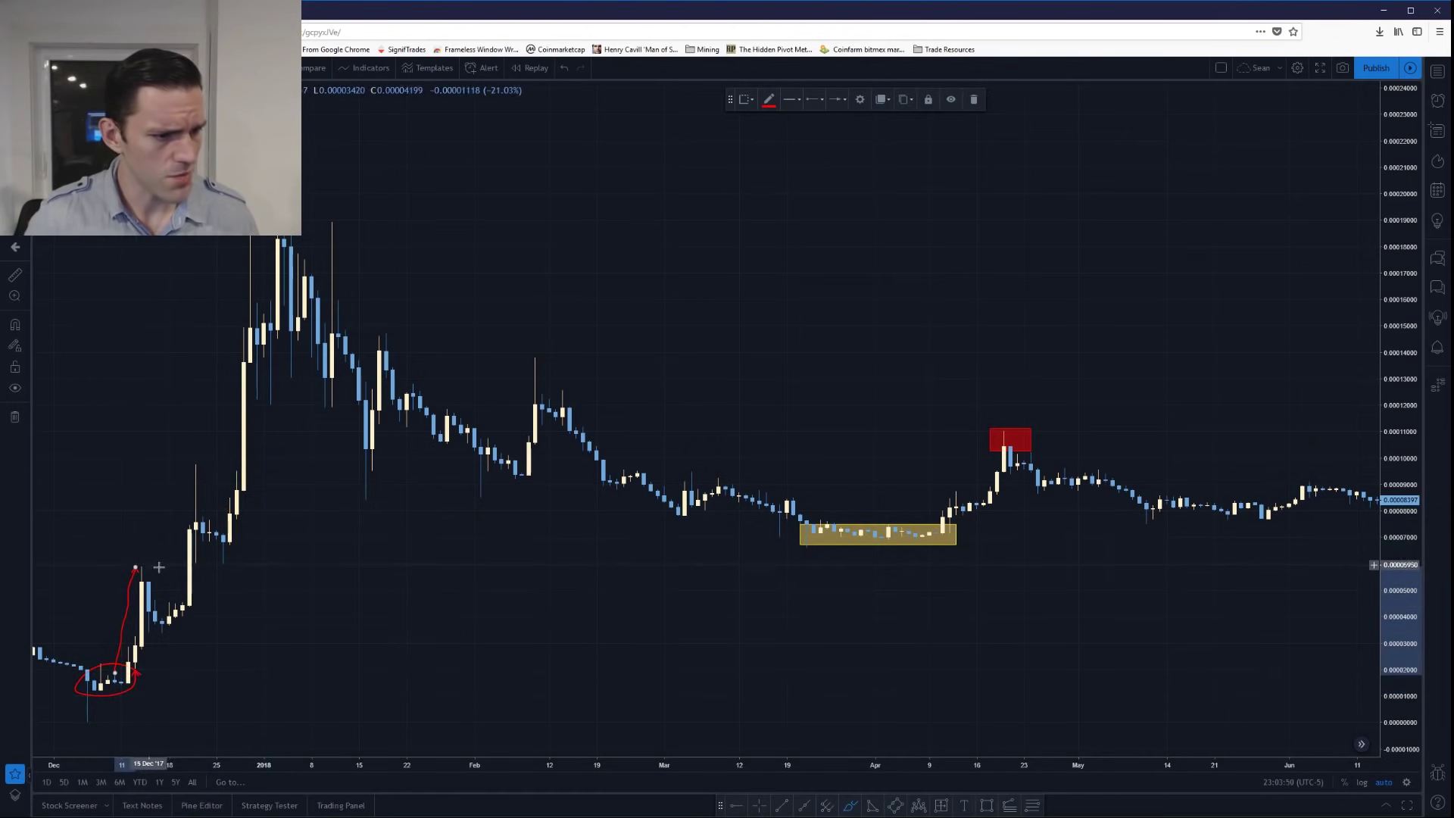
{"action": "left_click_drag", "start_coordinate": [143, 569], "coordinate": [162, 631]}
{"action": "key", "text": "ctrl+z"}
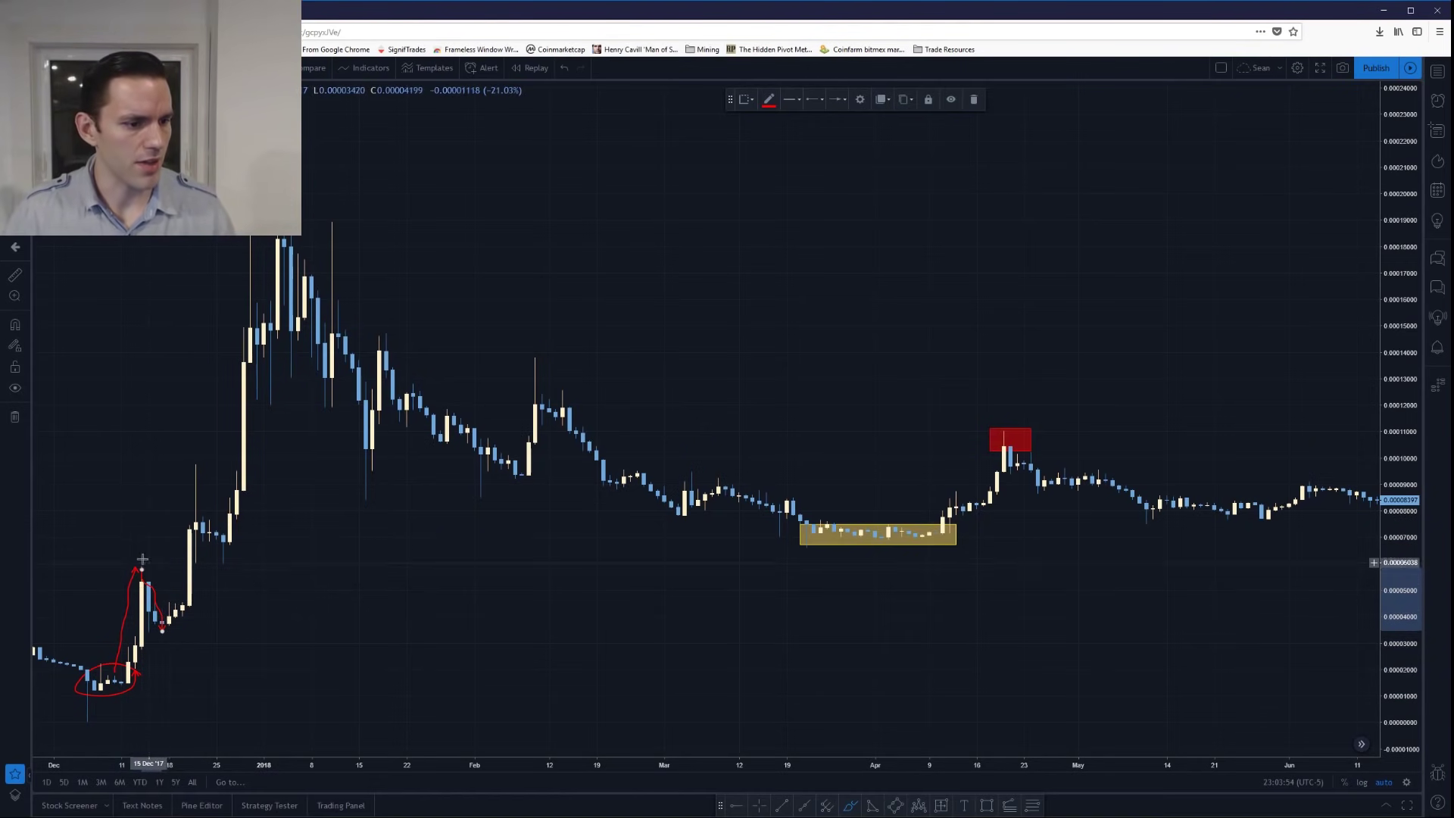
- Circle the mid-December pullback range, draw a brush arrow up to the next December spike, and circle its high
{"action": "mouse_move", "coordinate": [151, 598]}
{"action": "left_mouse_down"}
{"action": "mouse_move", "coordinate": [163, 621]}
{"action": "mouse_move", "coordinate": [198, 605]}
{"action": "mouse_move", "coordinate": [162, 630]}
{"action": "mouse_move", "coordinate": [194, 615]}
{"action": "left_mouse_up"}
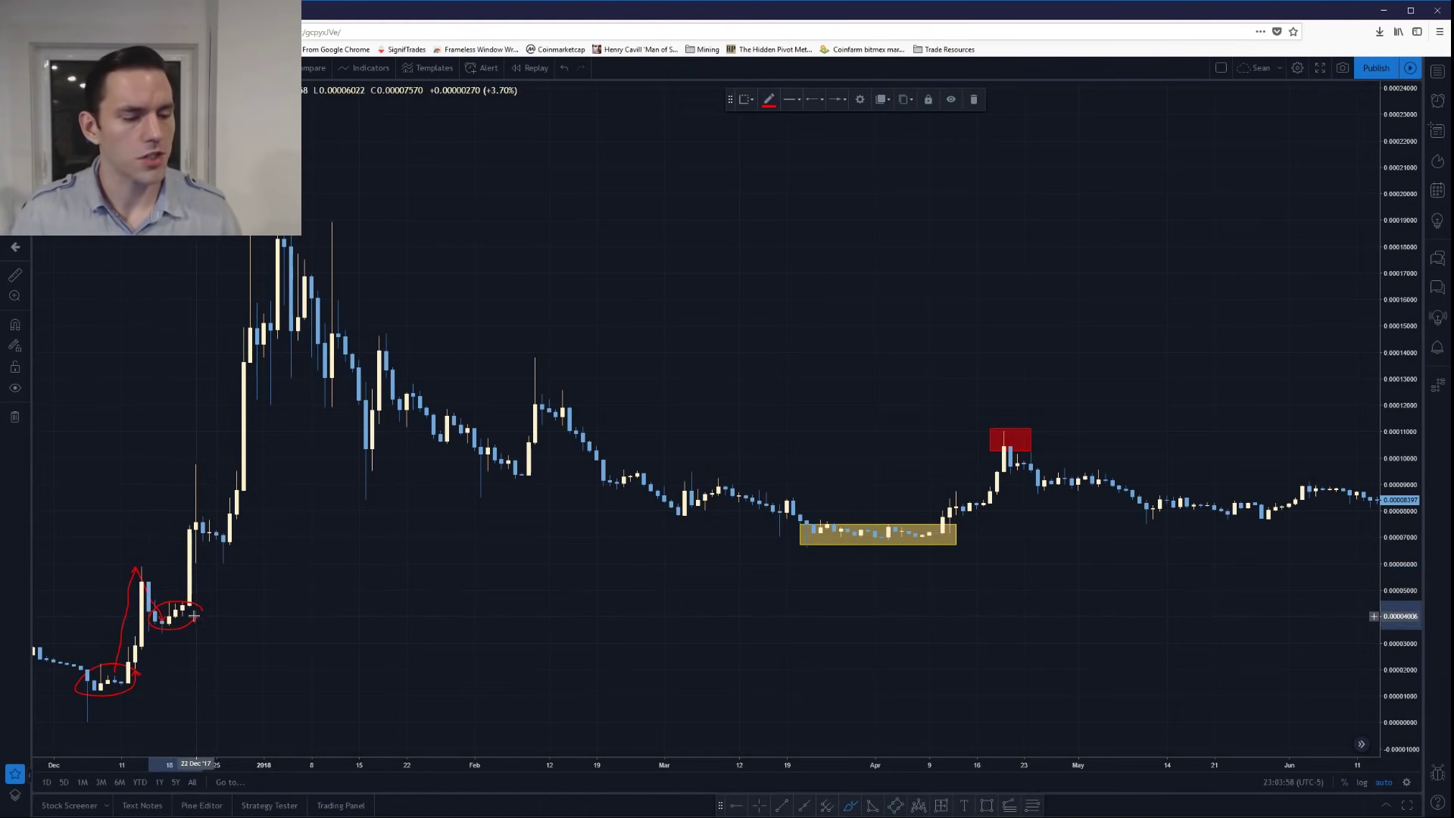
{"action": "left_click_drag", "start_coordinate": [175, 608], "coordinate": [190, 454]}
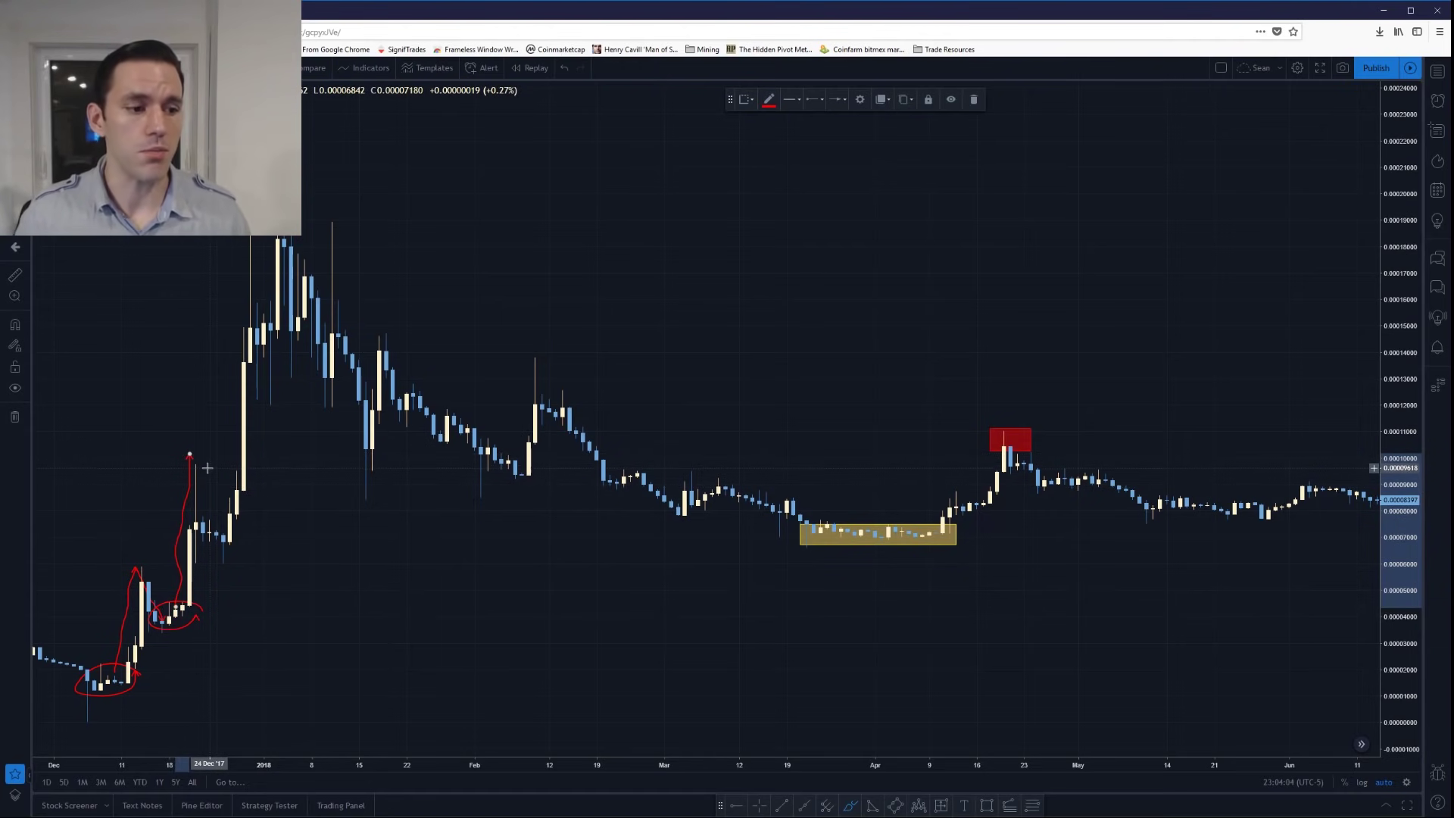
{"action": "mouse_move", "coordinate": [202, 459]}
{"action": "left_mouse_down"}
{"action": "mouse_move", "coordinate": [171, 459]}
{"action": "mouse_move", "coordinate": [182, 484]}
{"action": "mouse_move", "coordinate": [207, 460]}
{"action": "left_mouse_up"}
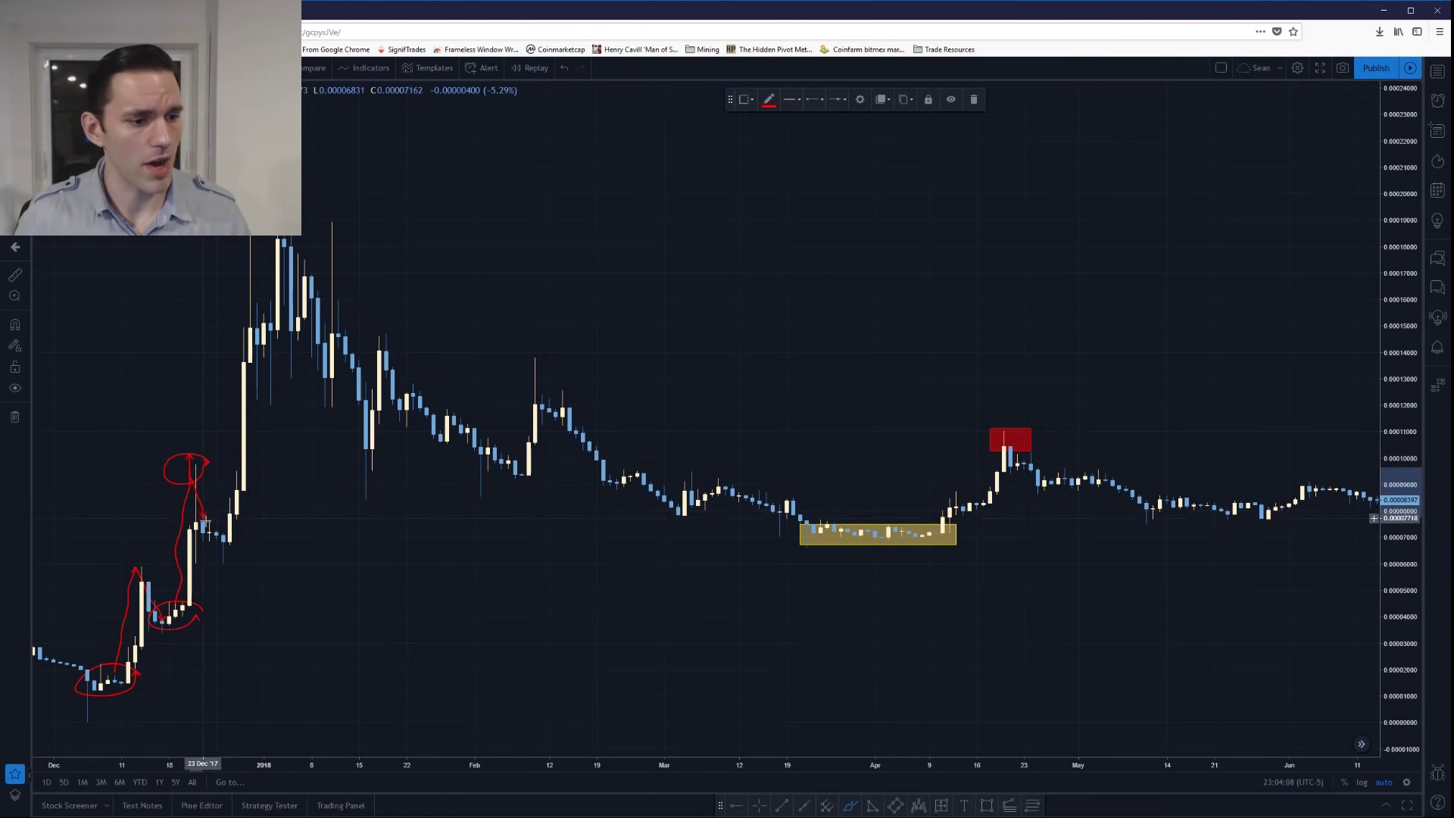
- Circle the late-December 2017 range with the brush, draw arrows up to the year-end peak and back down, and circle the pullback and its lower wicks
{"action": "mouse_move", "coordinate": [208, 535]}
{"action": "left_mouse_down"}
{"action": "mouse_move", "coordinate": [195, 551]}
{"action": "mouse_move", "coordinate": [243, 550]}
{"action": "mouse_move", "coordinate": [202, 524]}
{"action": "mouse_move", "coordinate": [209, 553]}
{"action": "mouse_move", "coordinate": [256, 548]}
{"action": "mouse_move", "coordinate": [218, 299]}
{"action": "mouse_move", "coordinate": [250, 199]}
{"action": "left_mouse_up"}
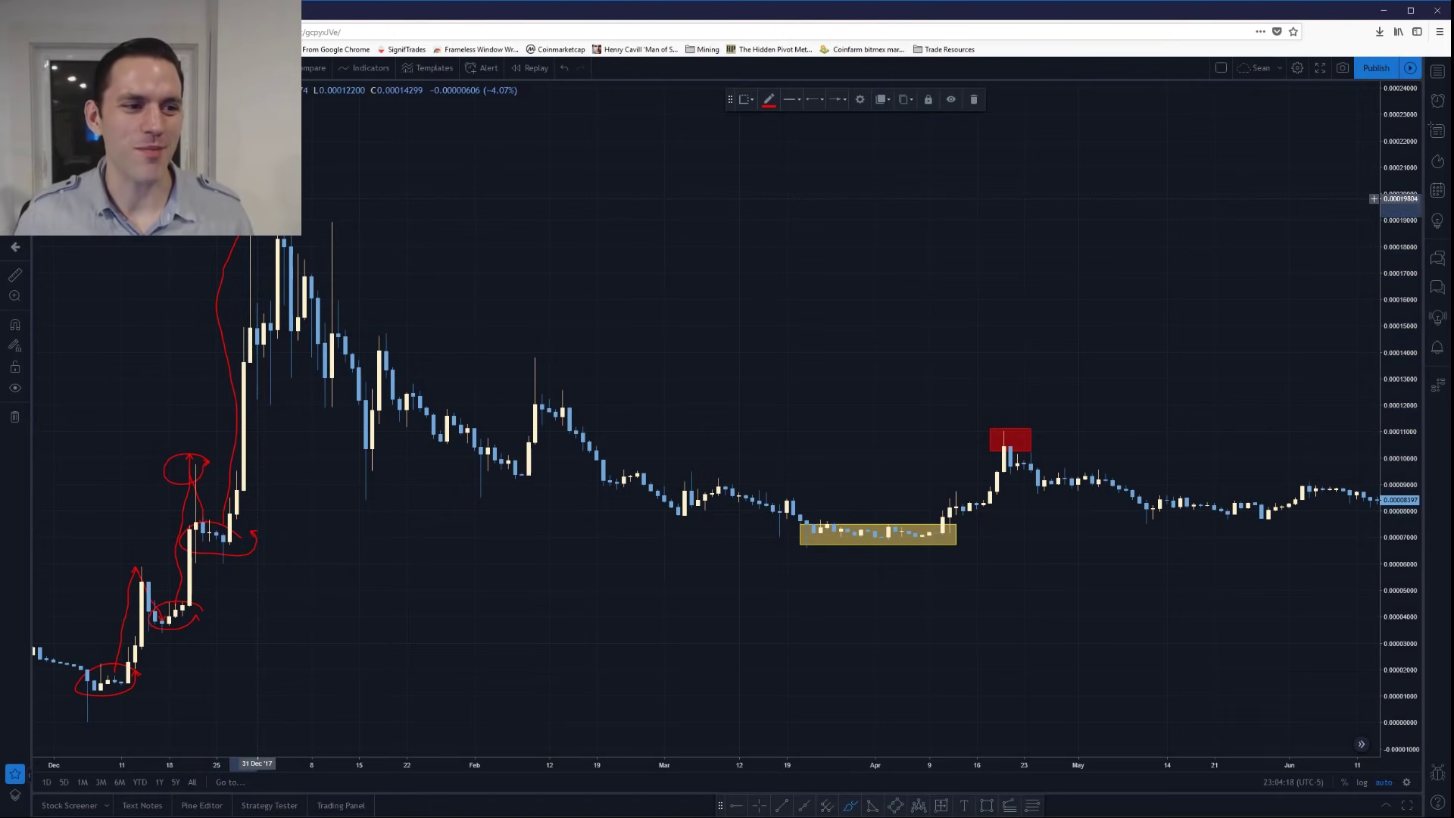
{"action": "left_click_drag", "start_coordinate": [254, 216], "coordinate": [264, 335]}
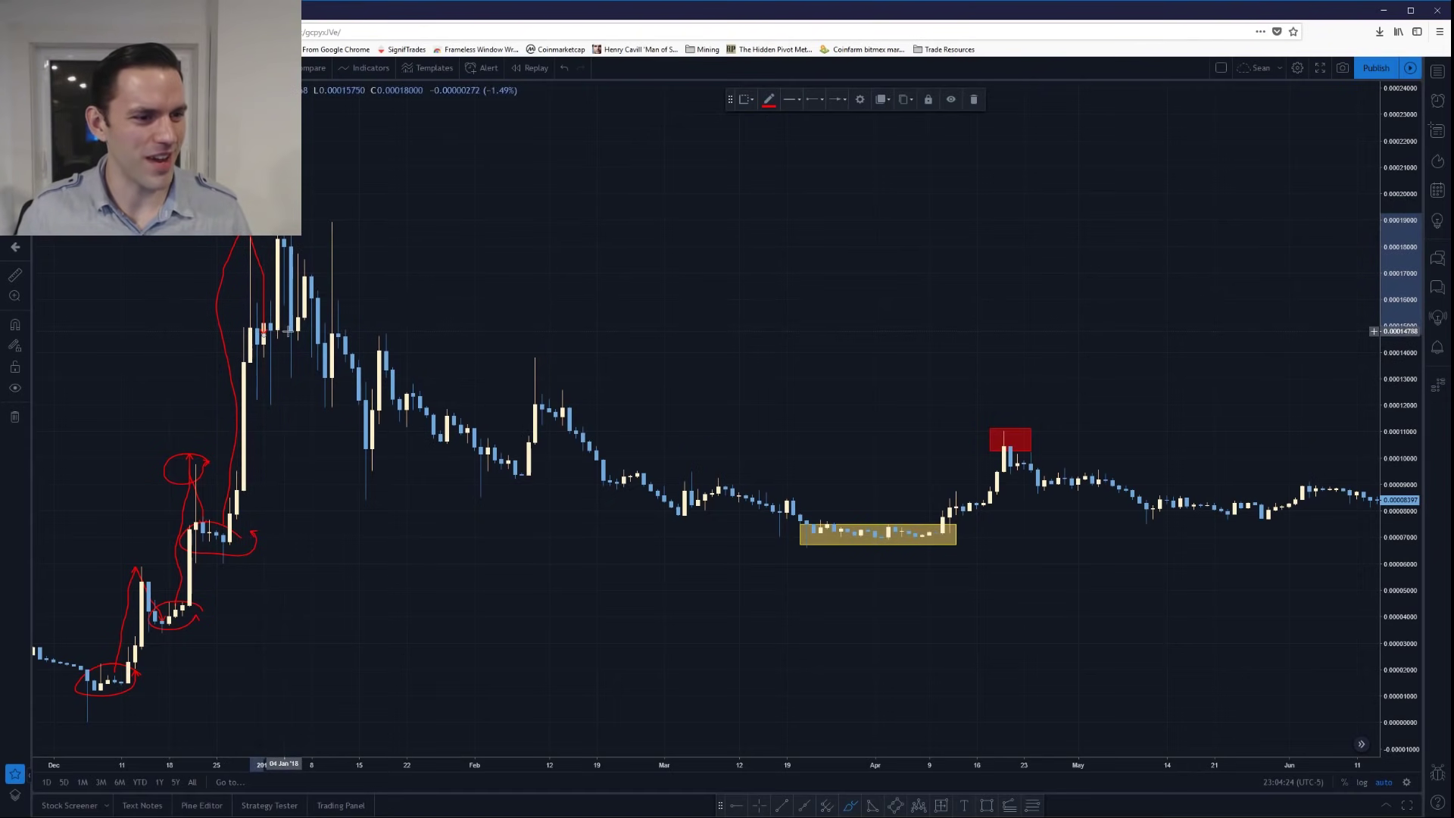
{"action": "mouse_move", "coordinate": [276, 328]}
{"action": "left_mouse_down"}
{"action": "mouse_move", "coordinate": [241, 327]}
{"action": "mouse_move", "coordinate": [244, 347]}
{"action": "mouse_move", "coordinate": [271, 324]}
{"action": "left_mouse_up"}
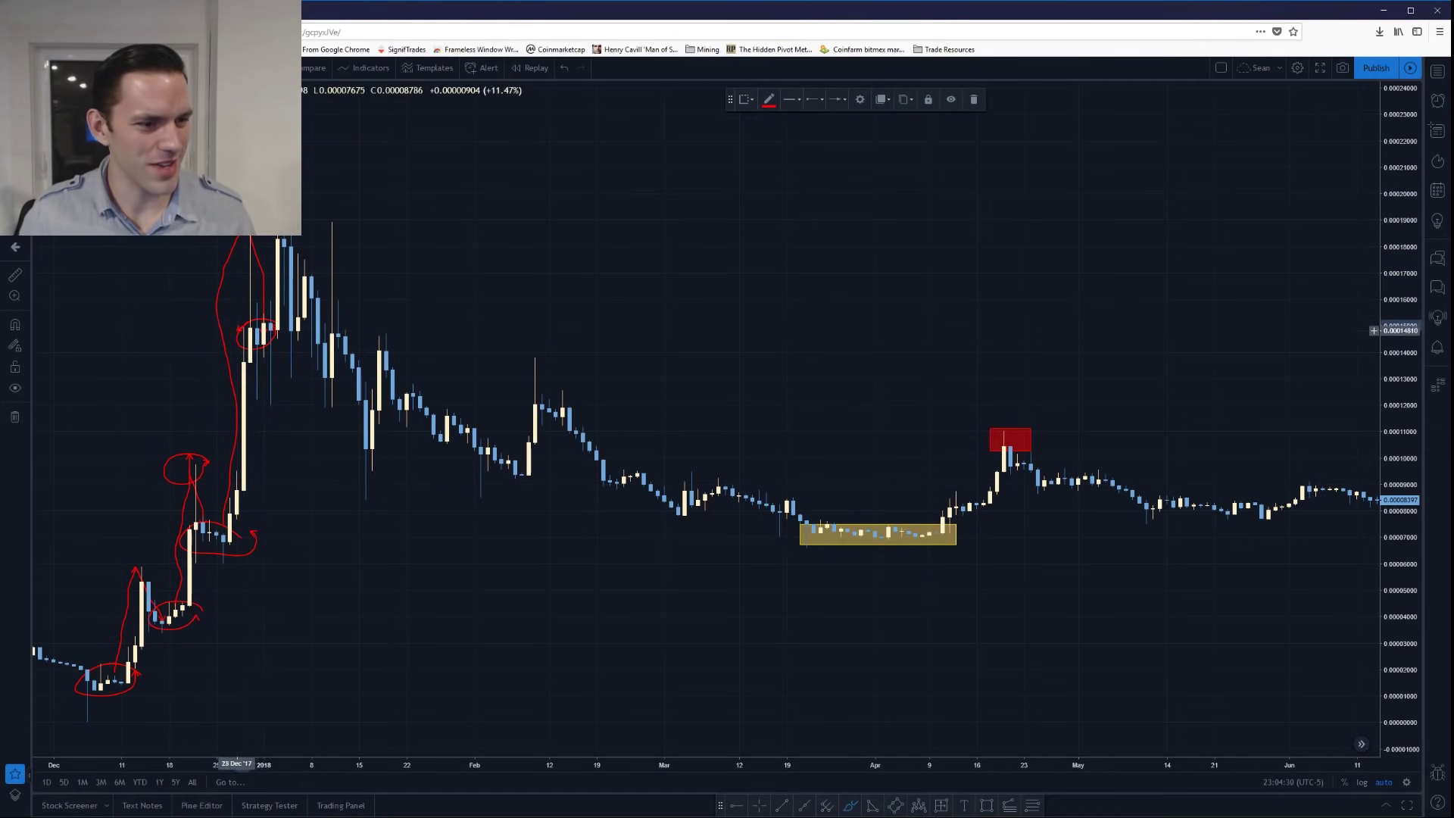
{"action": "mouse_move", "coordinate": [276, 389]}
{"action": "left_mouse_down"}
{"action": "mouse_move", "coordinate": [250, 398]}
{"action": "mouse_move", "coordinate": [270, 394]}
{"action": "left_mouse_up"}
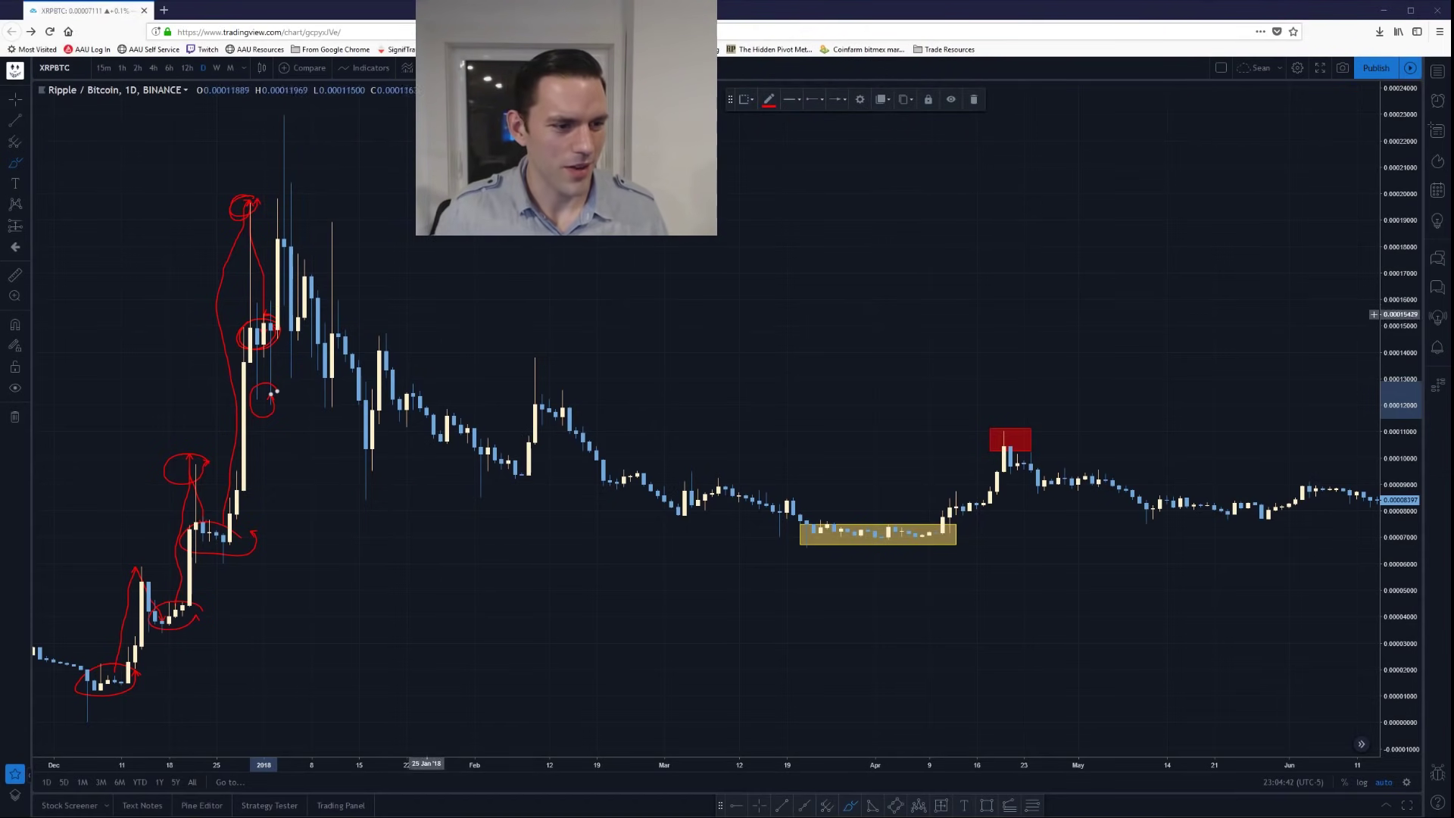
- Trace the January 2018 swings, the decline through March into the yellow zone and the rise to the red zone with brush arrows and circles
{"action": "mouse_move", "coordinate": [274, 392]}
{"action": "left_mouse_down"}
{"action": "mouse_move", "coordinate": [286, 121]}
{"action": "mouse_move", "coordinate": [301, 110]}
{"action": "mouse_move", "coordinate": [262, 139]}
{"action": "mouse_move", "coordinate": [315, 115]}
{"action": "mouse_move", "coordinate": [302, 225]}
{"action": "mouse_move", "coordinate": [322, 400]}
{"action": "mouse_move", "coordinate": [331, 222]}
{"action": "mouse_move", "coordinate": [352, 243]}
{"action": "left_mouse_up"}
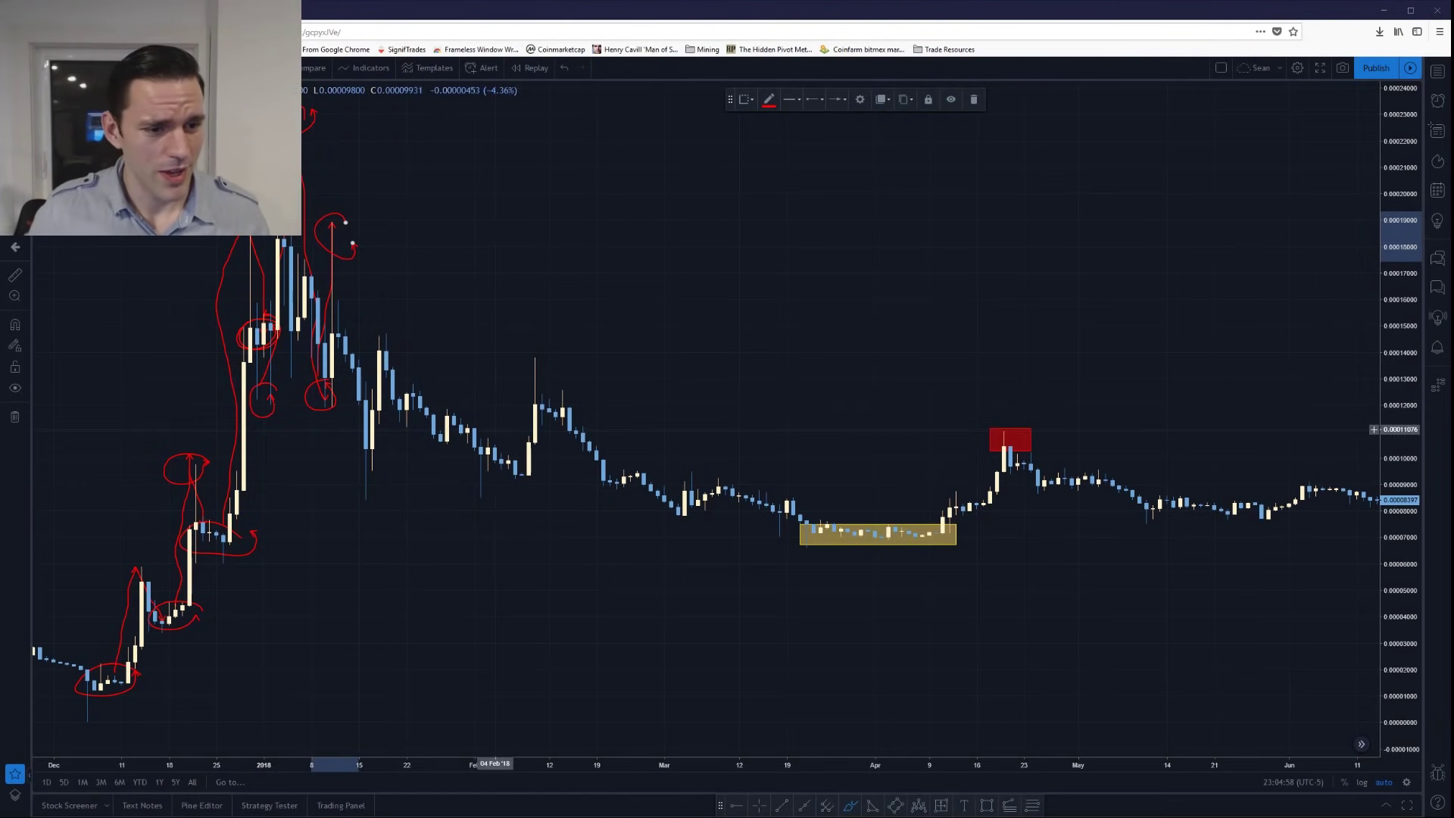
{"action": "left_click", "coordinate": [338, 258]}
{"action": "mouse_move", "coordinate": [339, 258]}
{"action": "left_mouse_down"}
{"action": "mouse_move", "coordinate": [526, 464]}
{"action": "mouse_move", "coordinate": [504, 456]}
{"action": "mouse_move", "coordinate": [491, 485]}
{"action": "mouse_move", "coordinate": [534, 466]}
{"action": "mouse_move", "coordinate": [536, 356]}
{"action": "mouse_move", "coordinate": [685, 509]}
{"action": "mouse_move", "coordinate": [656, 506]}
{"action": "mouse_move", "coordinate": [676, 515]}
{"action": "mouse_move", "coordinate": [697, 474]}
{"action": "mouse_move", "coordinate": [821, 523]}
{"action": "left_mouse_up"}
{"action": "mouse_move", "coordinate": [944, 535]}
{"action": "left_mouse_down"}
{"action": "mouse_move", "coordinate": [807, 526]}
{"action": "mouse_move", "coordinate": [920, 564]}
{"action": "mouse_move", "coordinate": [957, 536]}
{"action": "mouse_move", "coordinate": [1002, 442]}
{"action": "left_mouse_up"}
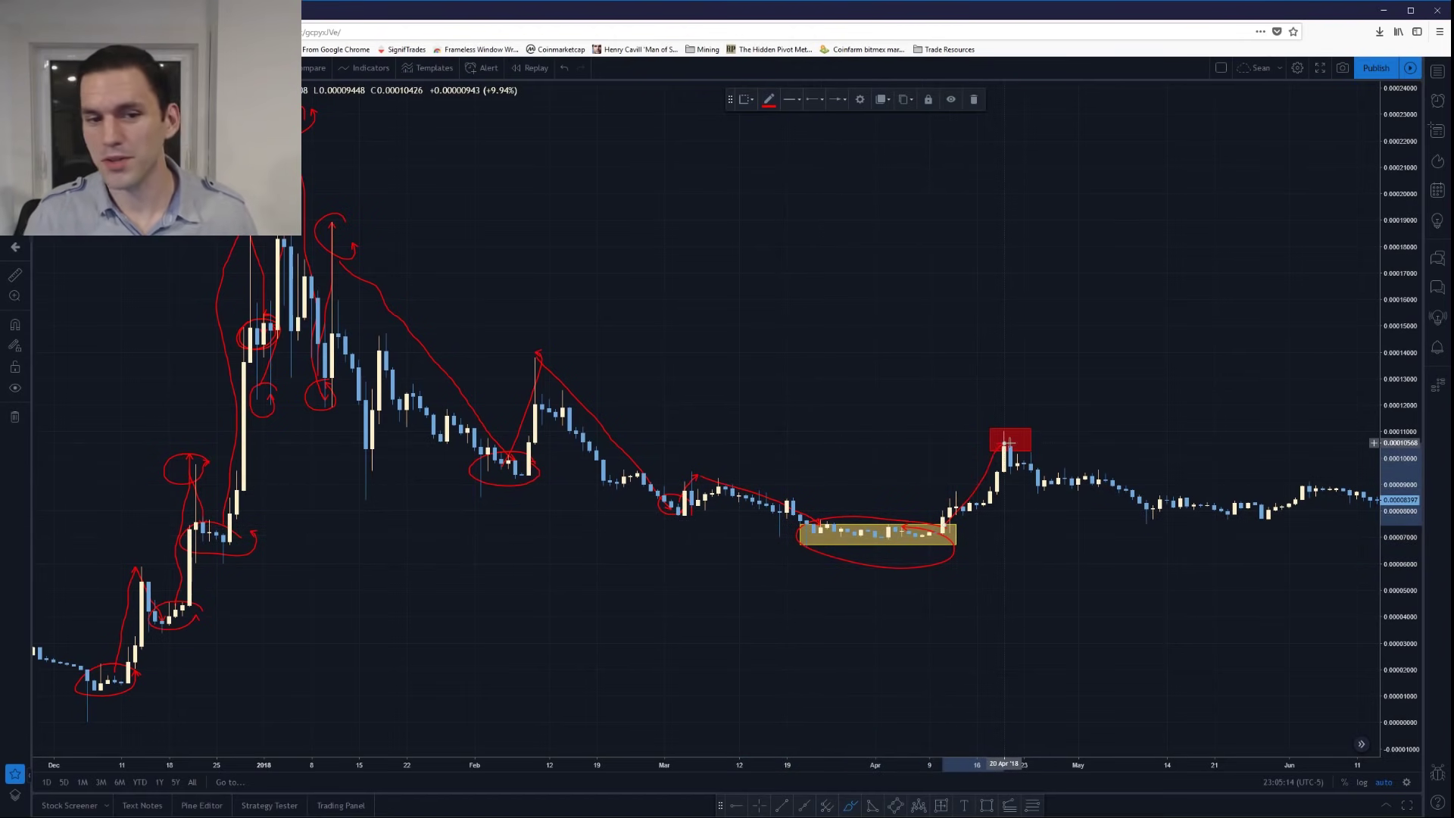
- Remove all drawings from the chart
{"action": "right_click", "coordinate": [849, 440]}
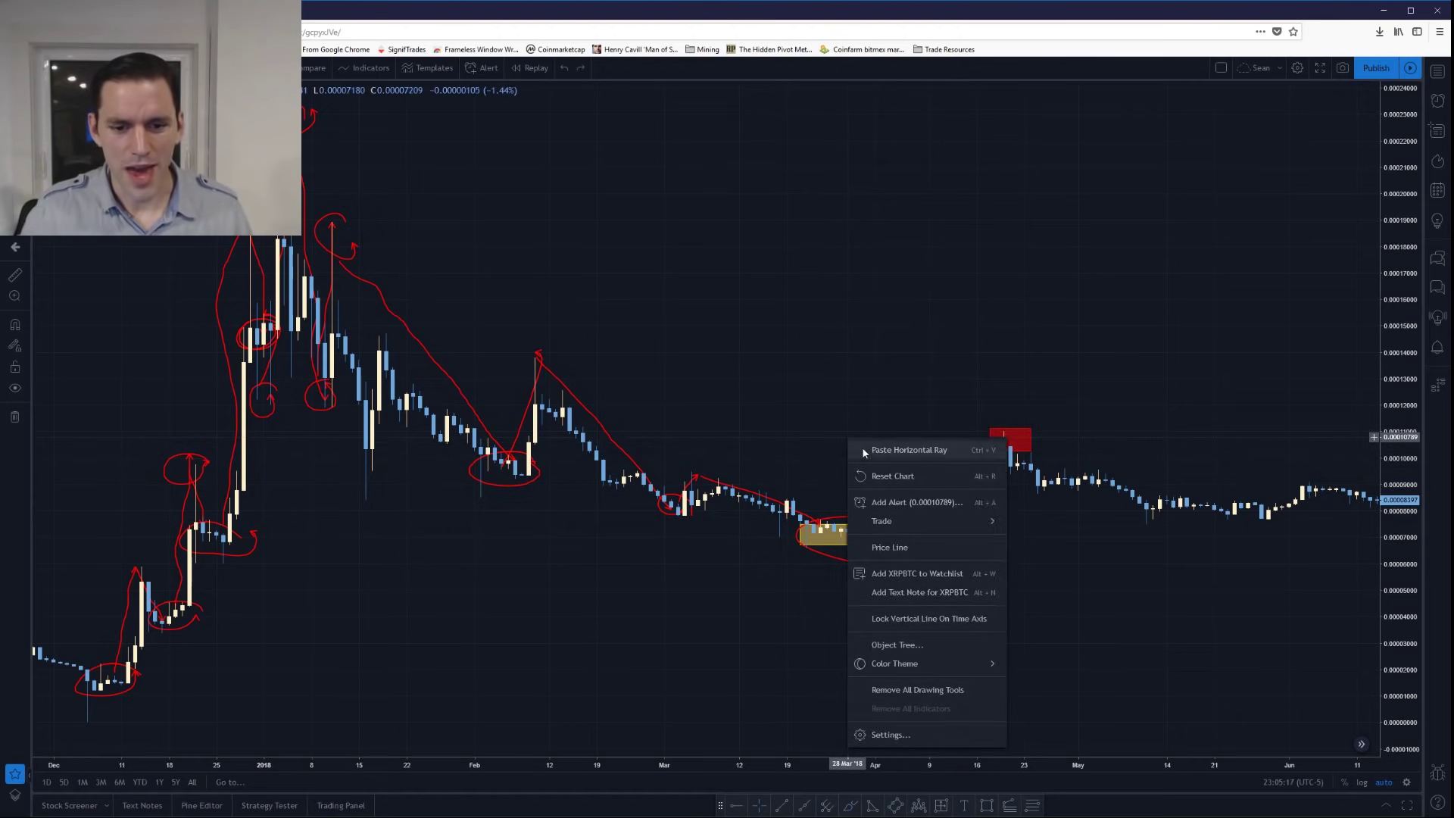
{"action": "left_click", "coordinate": [934, 691]}
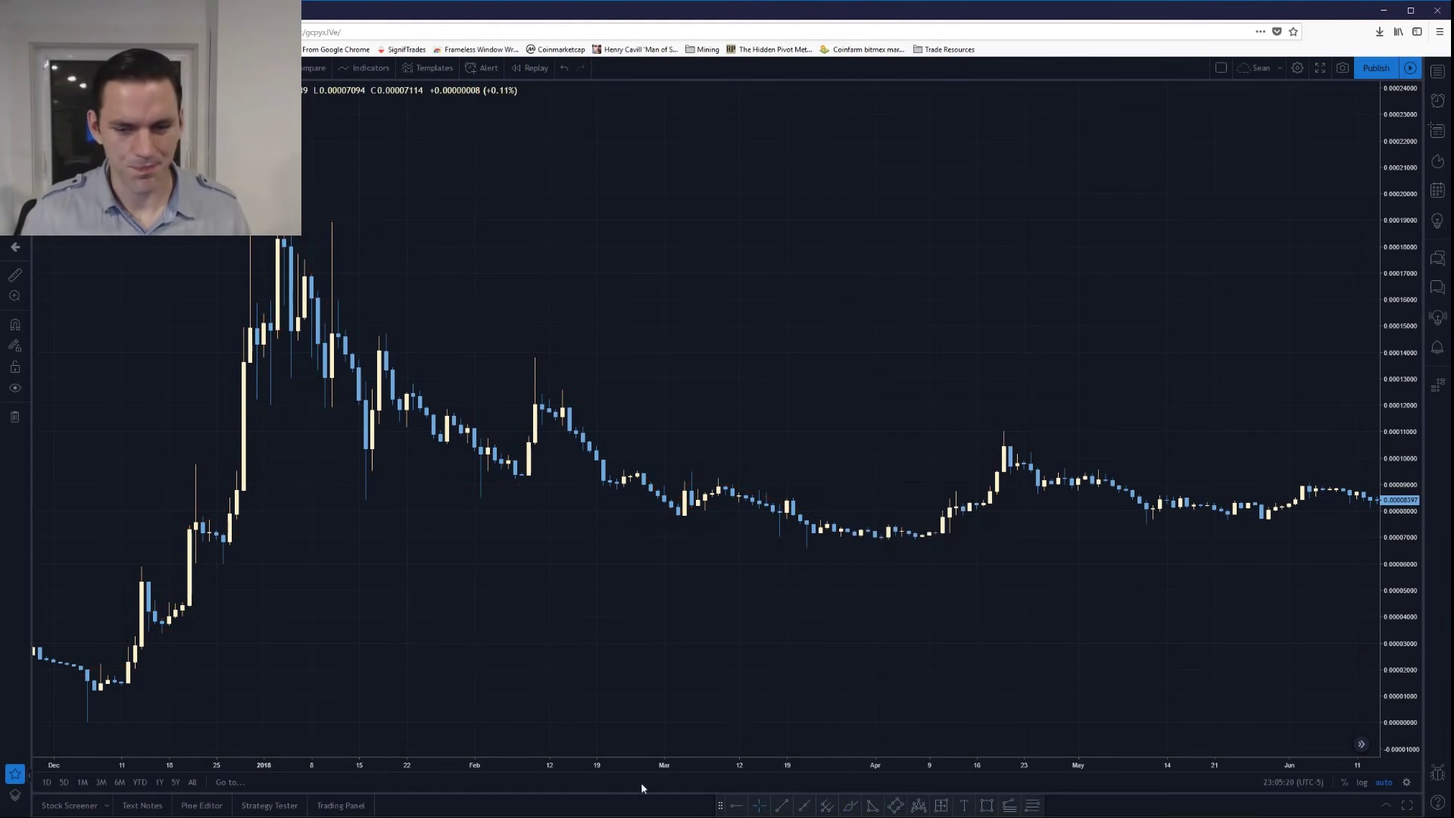
- Switch to the InDesign course outline and highlight the points on distribution and on consolidation (moving sideways)
{"action": "key", "text": "alt+Tab"}
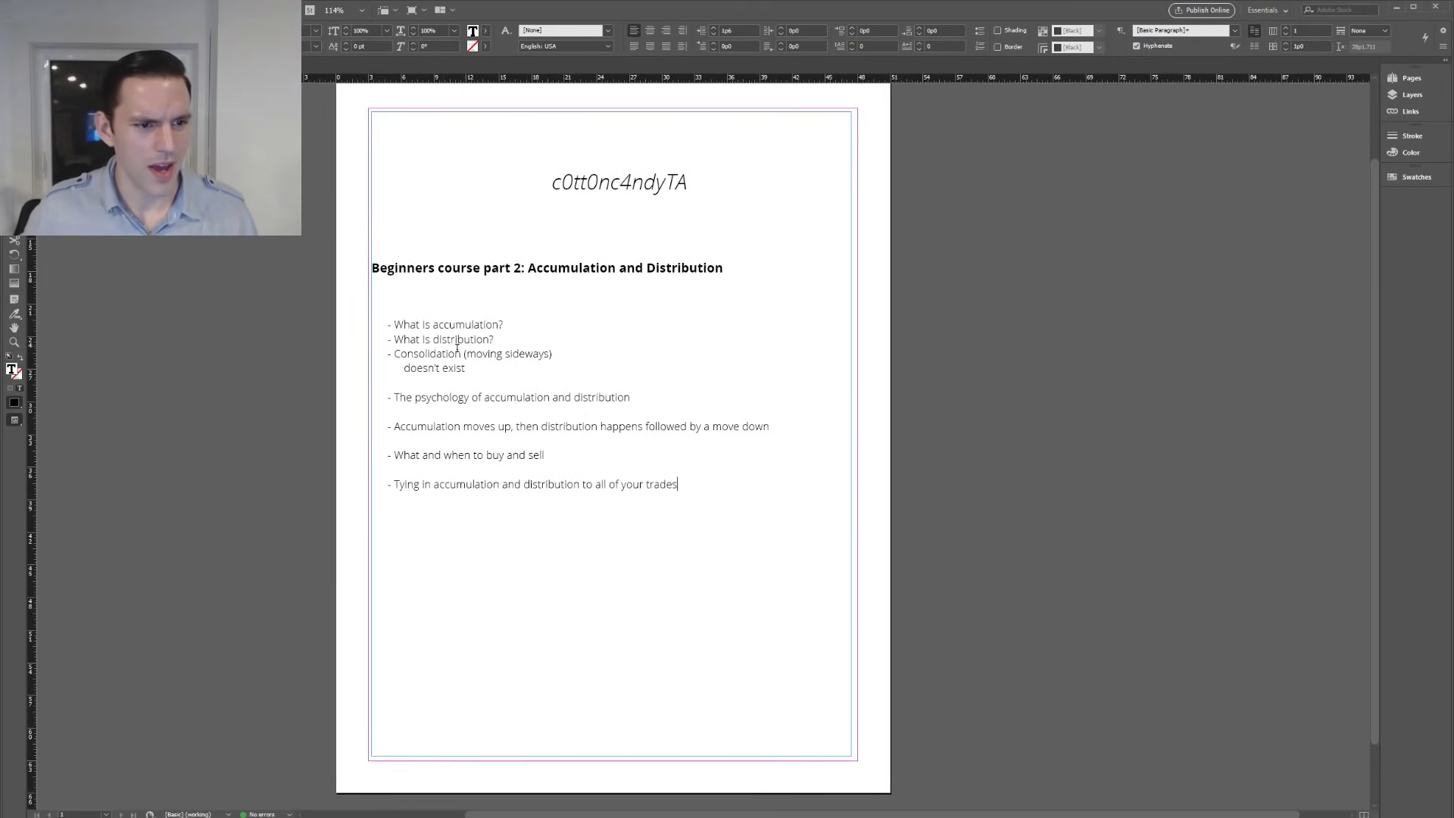
{"action": "left_click_drag", "start_coordinate": [387, 326], "coordinate": [496, 341]}
{"action": "left_click", "coordinate": [382, 335]}
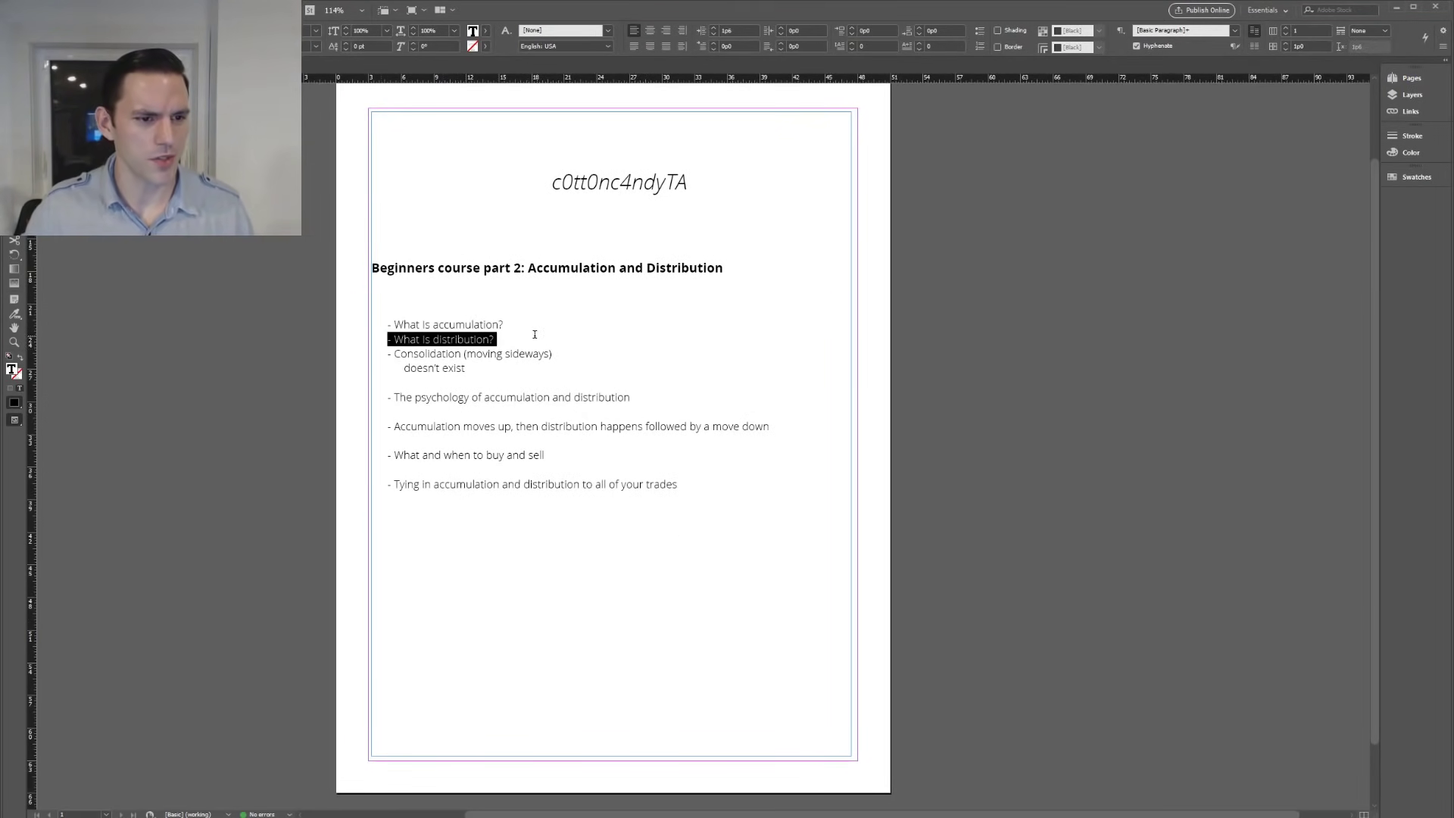
{"action": "left_click", "coordinate": [391, 354]}
{"action": "left_click_drag", "start_coordinate": [390, 354], "coordinate": [510, 351]}
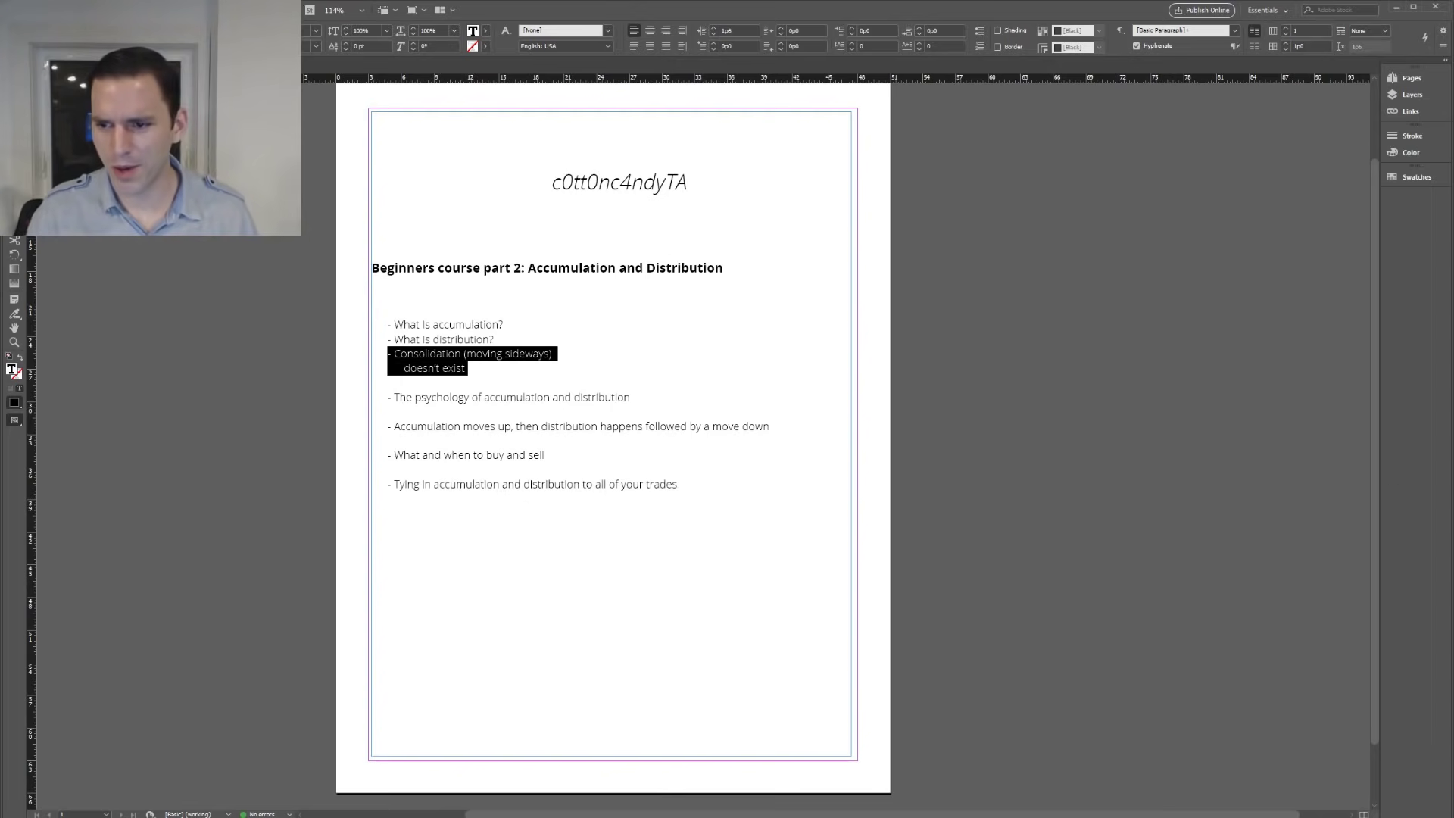
- Switch back to the TradingView chart in the browser and show the XRPBTC price history on the weekly interval
{"action": "key", "text": "alt+Tab"}
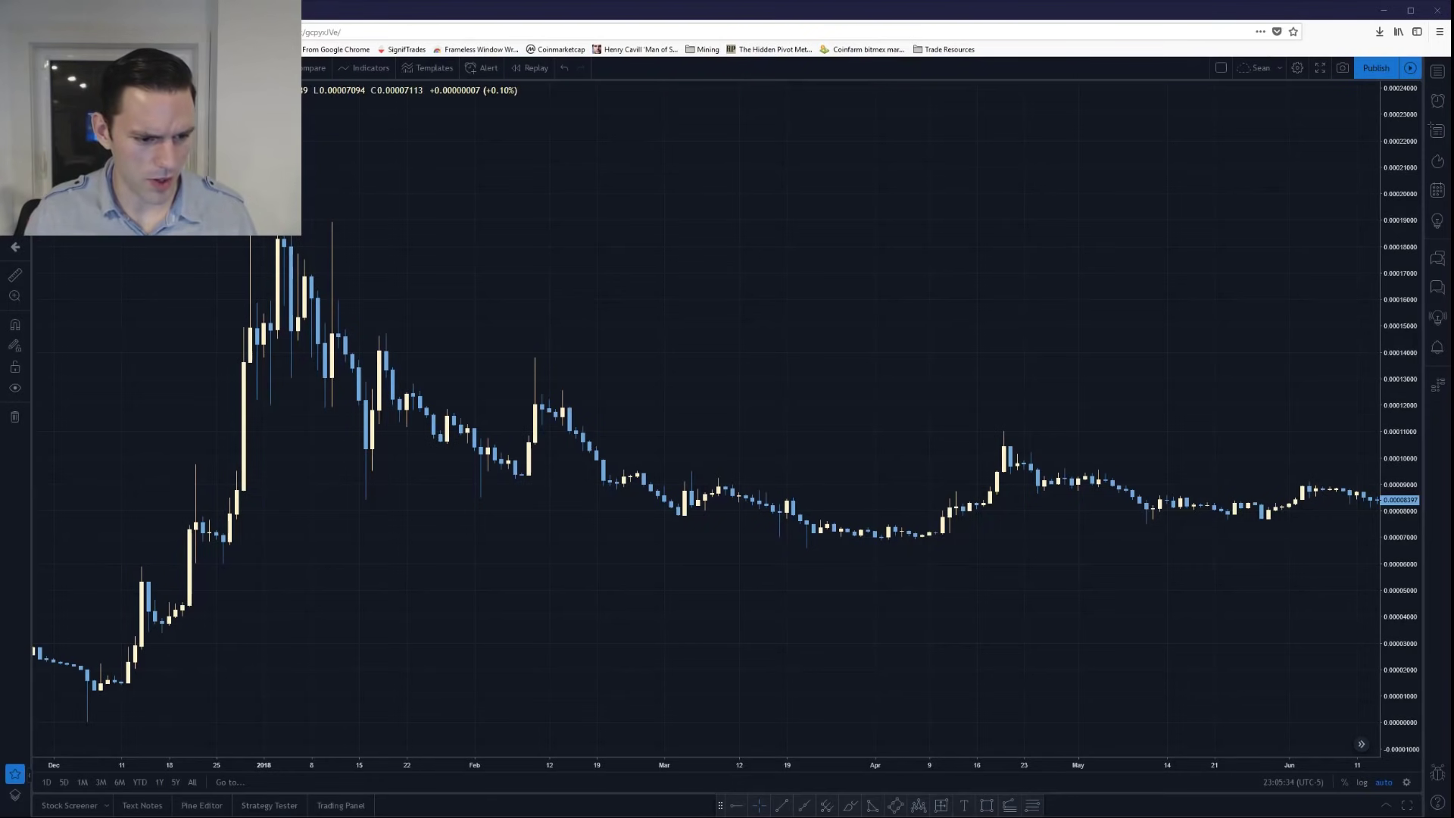
{"action": "scroll", "coordinate": [959, 518], "scroll_direction": "down", "scroll_amount": 1}
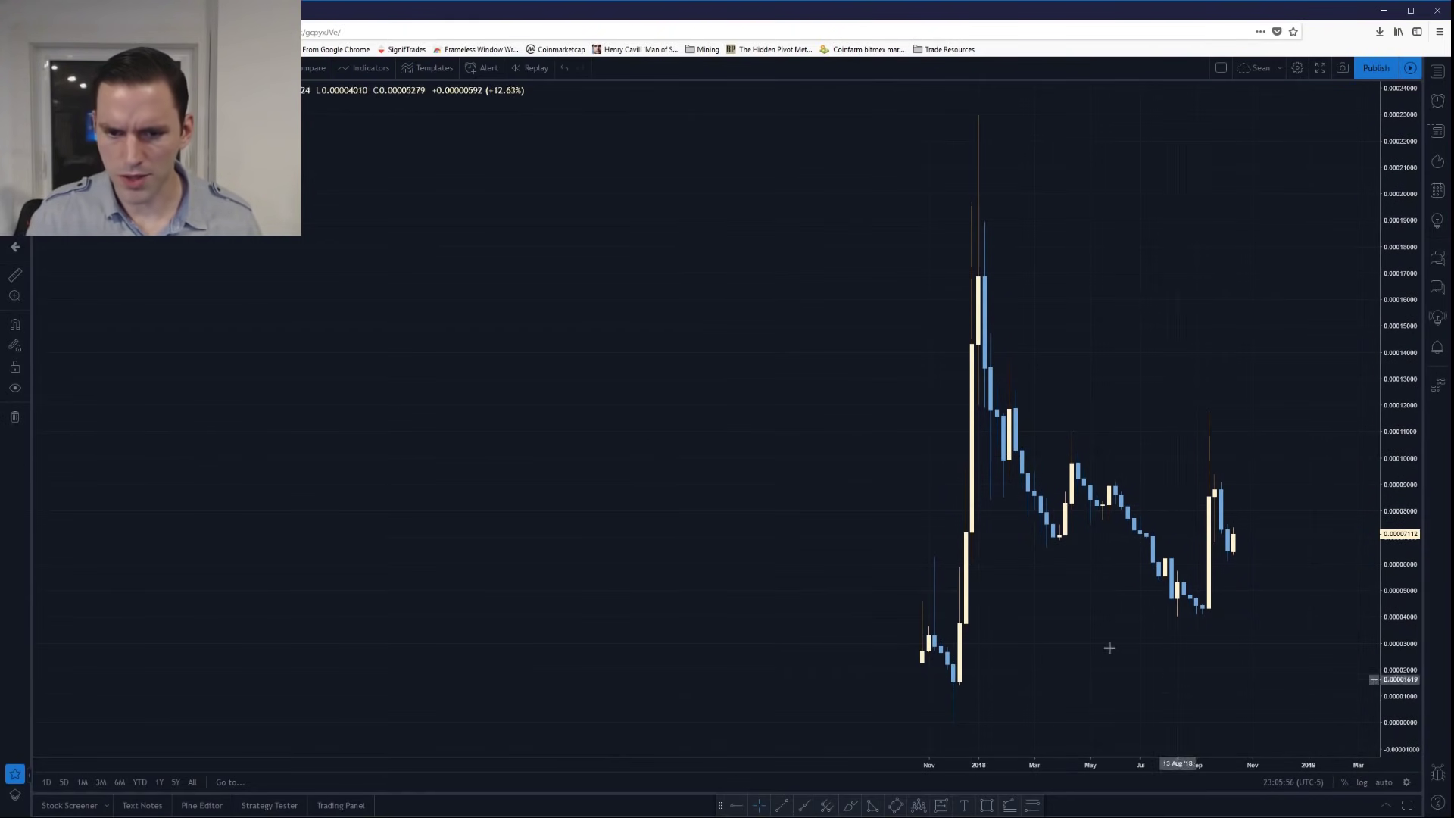
{"action": "scroll", "coordinate": [1060, 628], "scroll_direction": "up", "scroll_amount": 5}
{"action": "left_click_drag", "start_coordinate": [604, 559], "coordinate": [526, 537]}
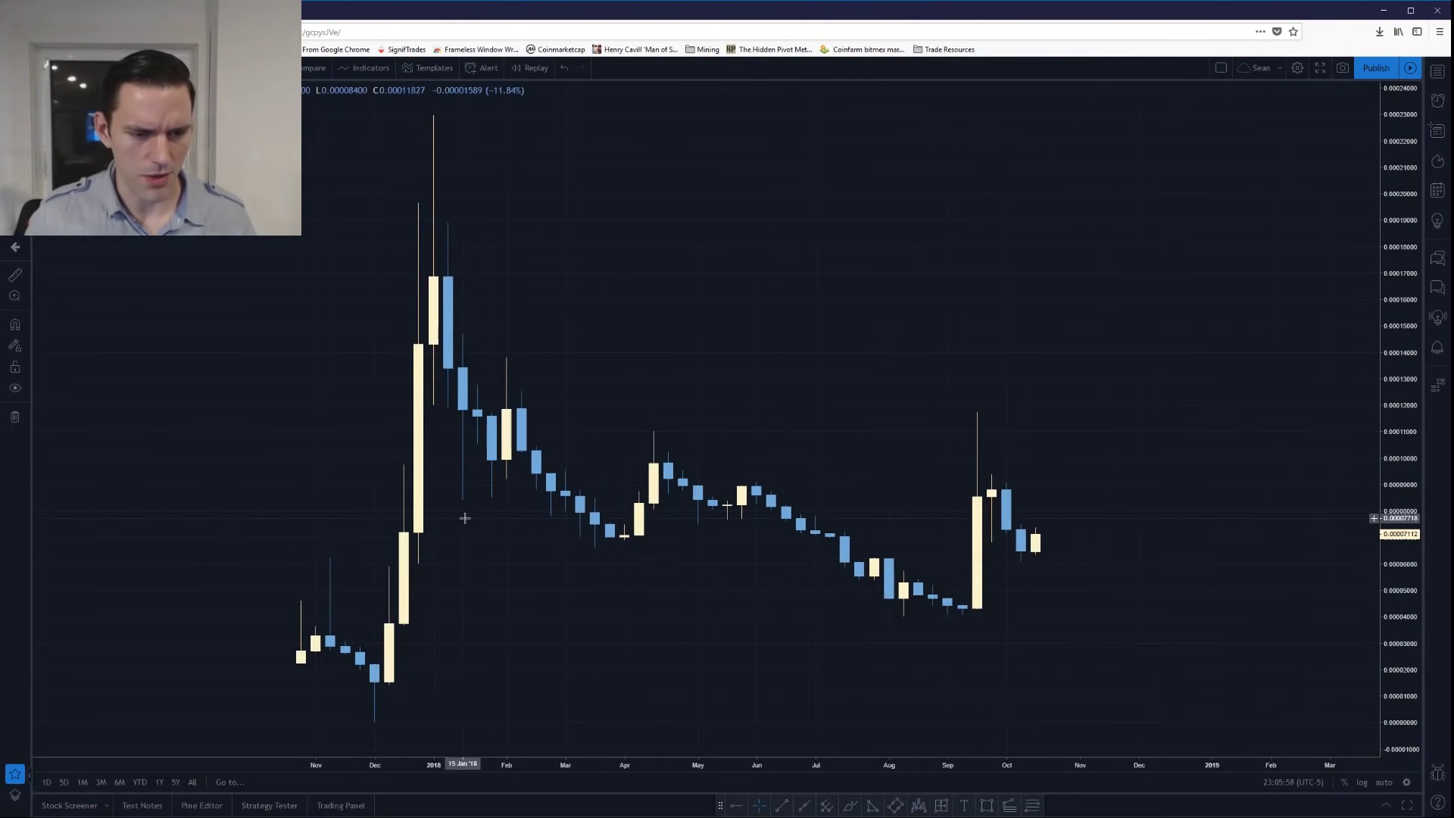
- Place horizontal rays at the April 2018 high, about 0.00011120, and at the March 2018 low, about 0.00006591
{"action": "left_click", "coordinate": [780, 807]}
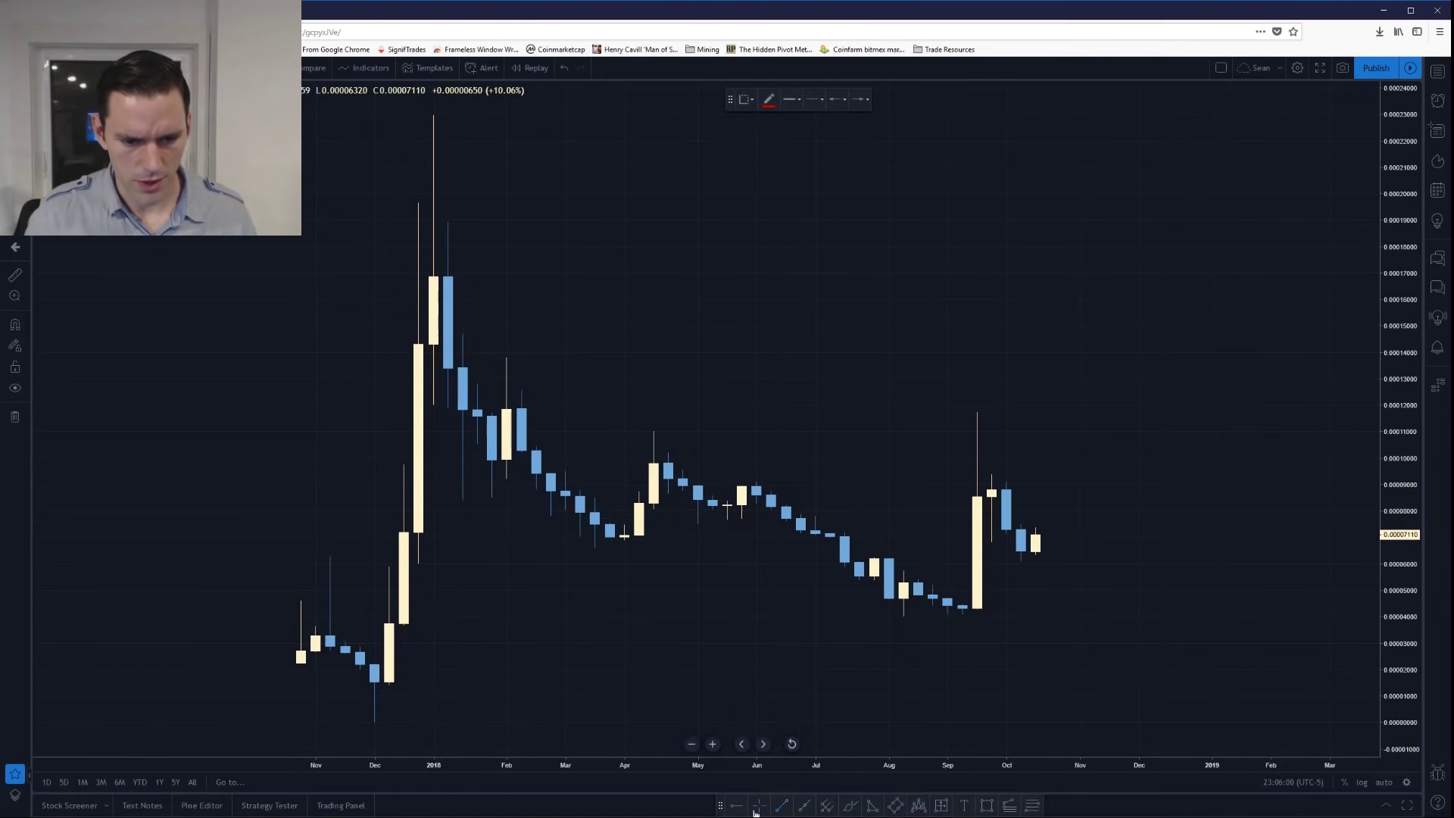
{"action": "left_click", "coordinate": [653, 428]}
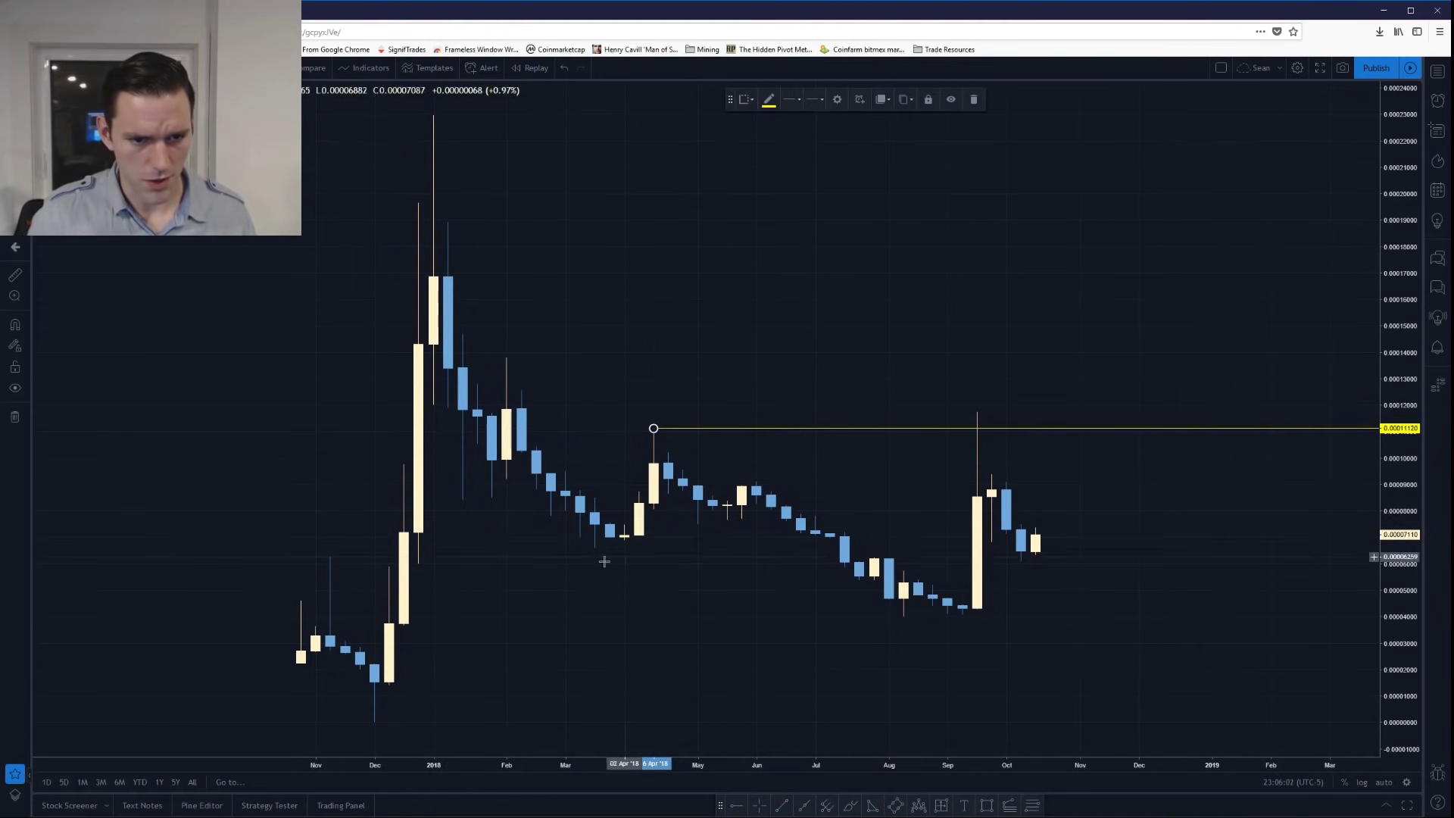
{"action": "left_click", "coordinate": [590, 550]}
{"action": "left_click", "coordinate": [737, 808]}
{"action": "left_click", "coordinate": [595, 548]}
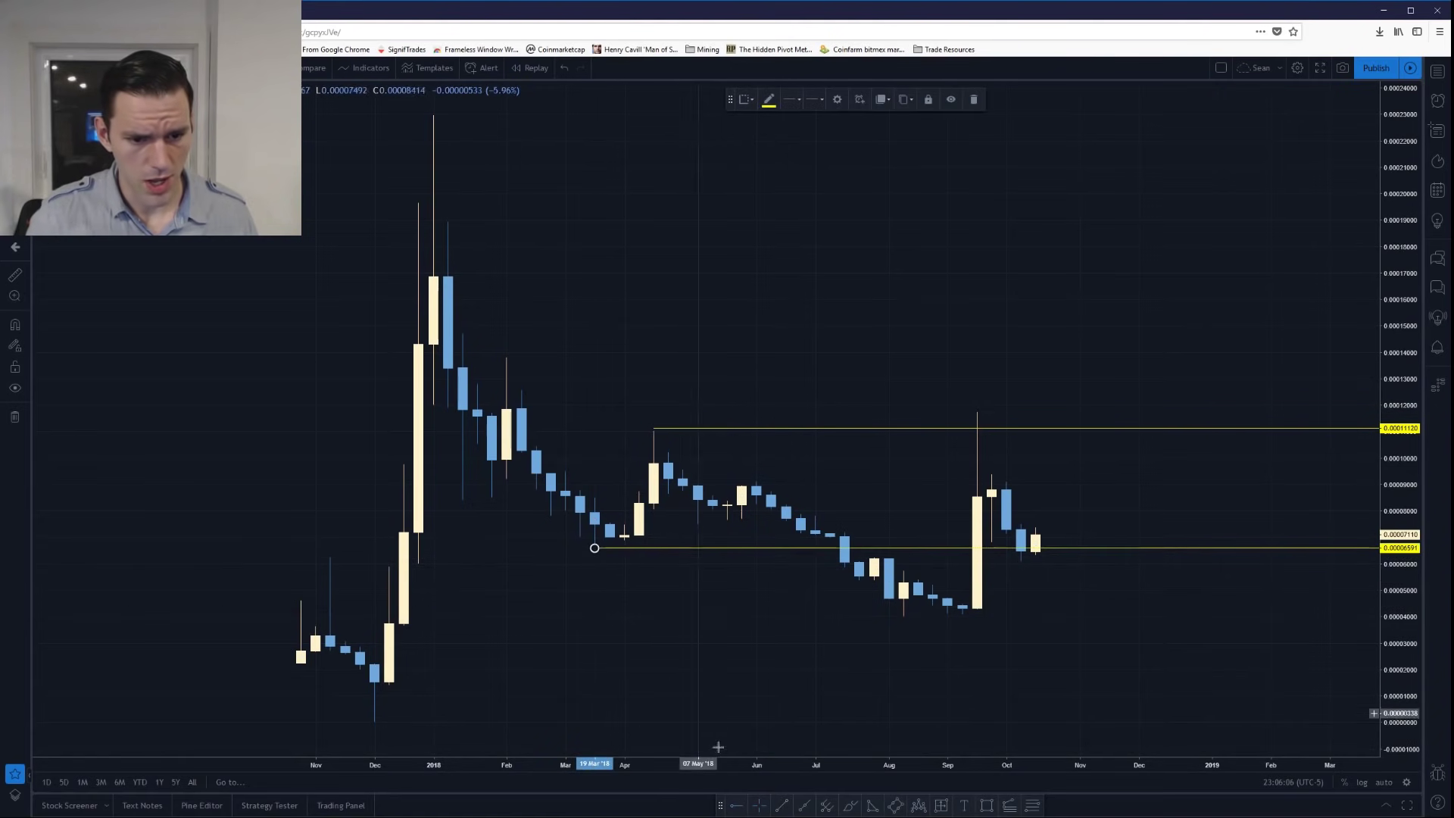
- Add horizontal rays at the mid-January low (about 0.00008381), the February high (about 0.00013772) and the early-May low (about 0.00007497)
{"action": "left_click", "coordinate": [464, 500]}
{"action": "left_click", "coordinate": [736, 808]}
{"action": "left_click", "coordinate": [506, 358]}
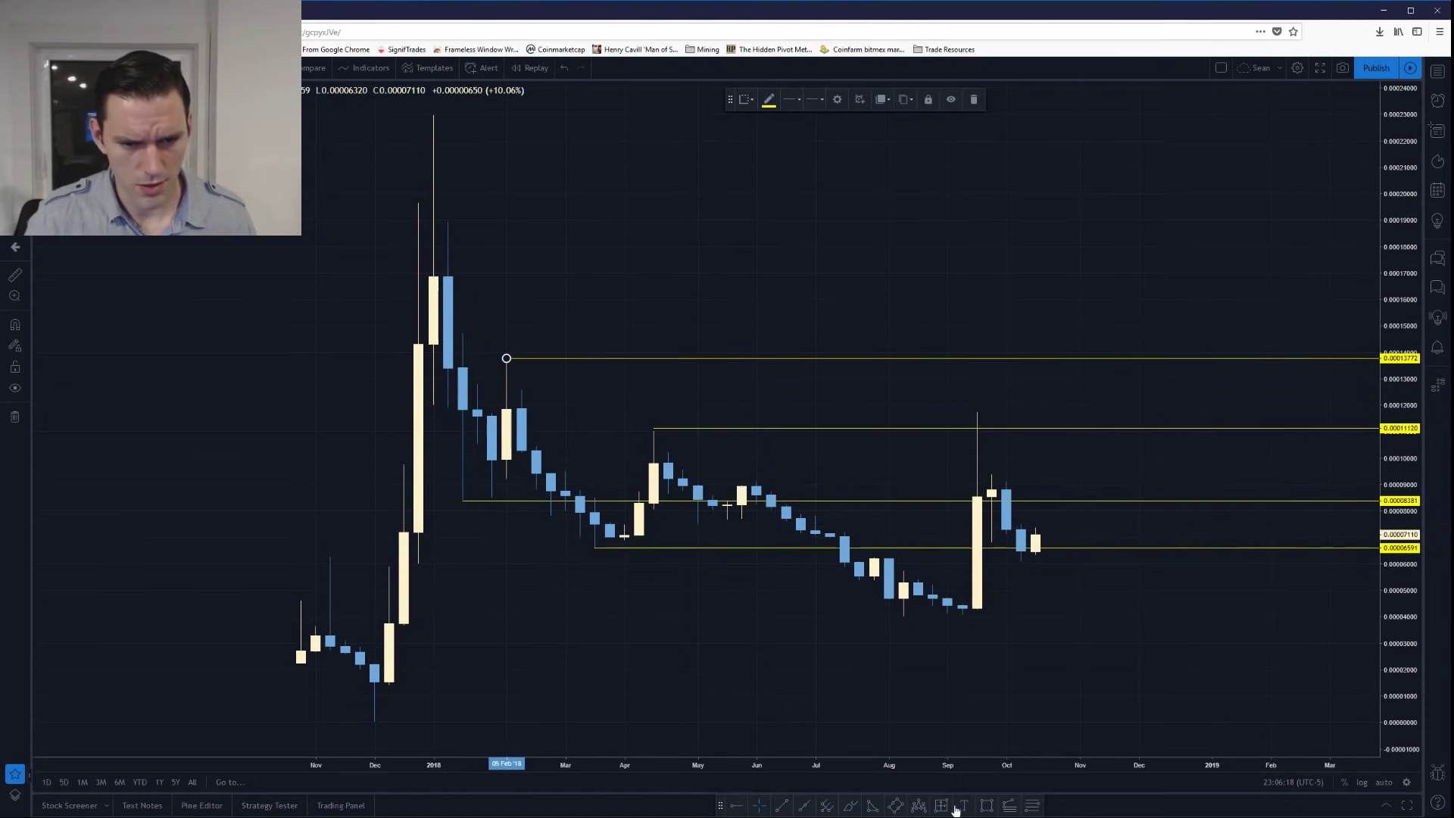
{"action": "left_click", "coordinate": [783, 807]}
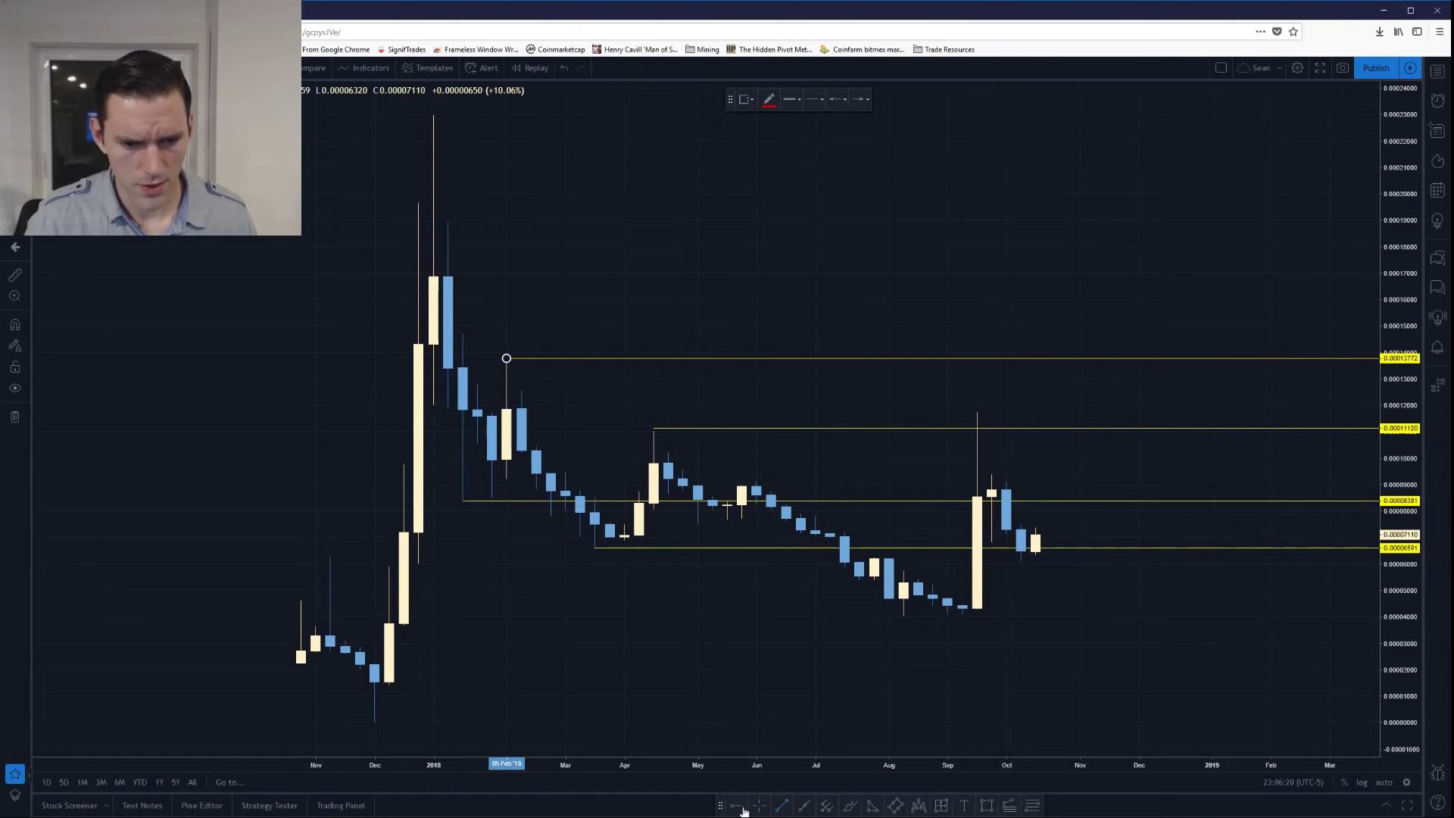
{"action": "left_click", "coordinate": [698, 523]}
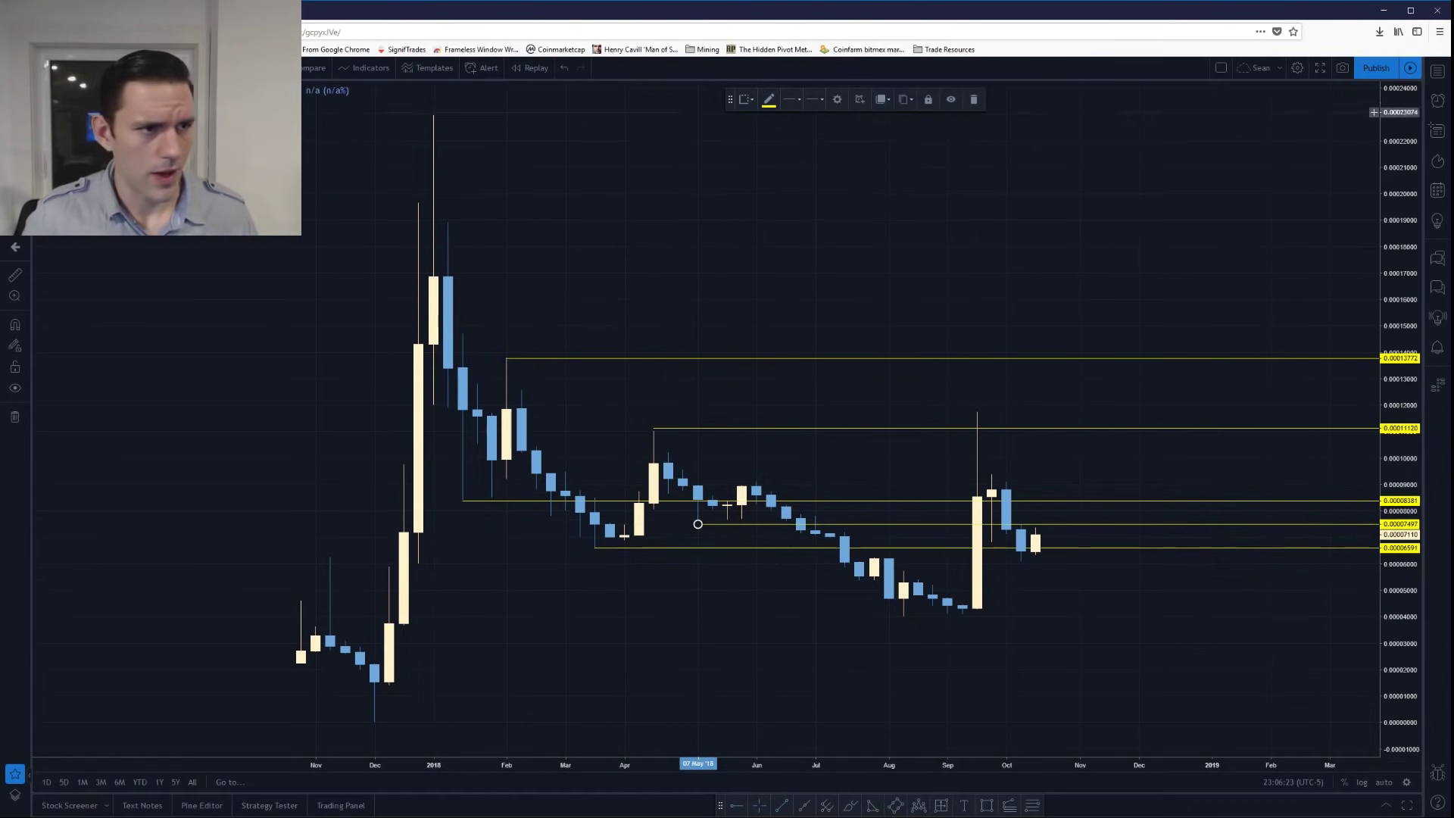
- Set the chart to the daily interval and frame the February to early July 2018 price action
{"action": "key", "text": "d"}
{"action": "key", "text": "Return"}
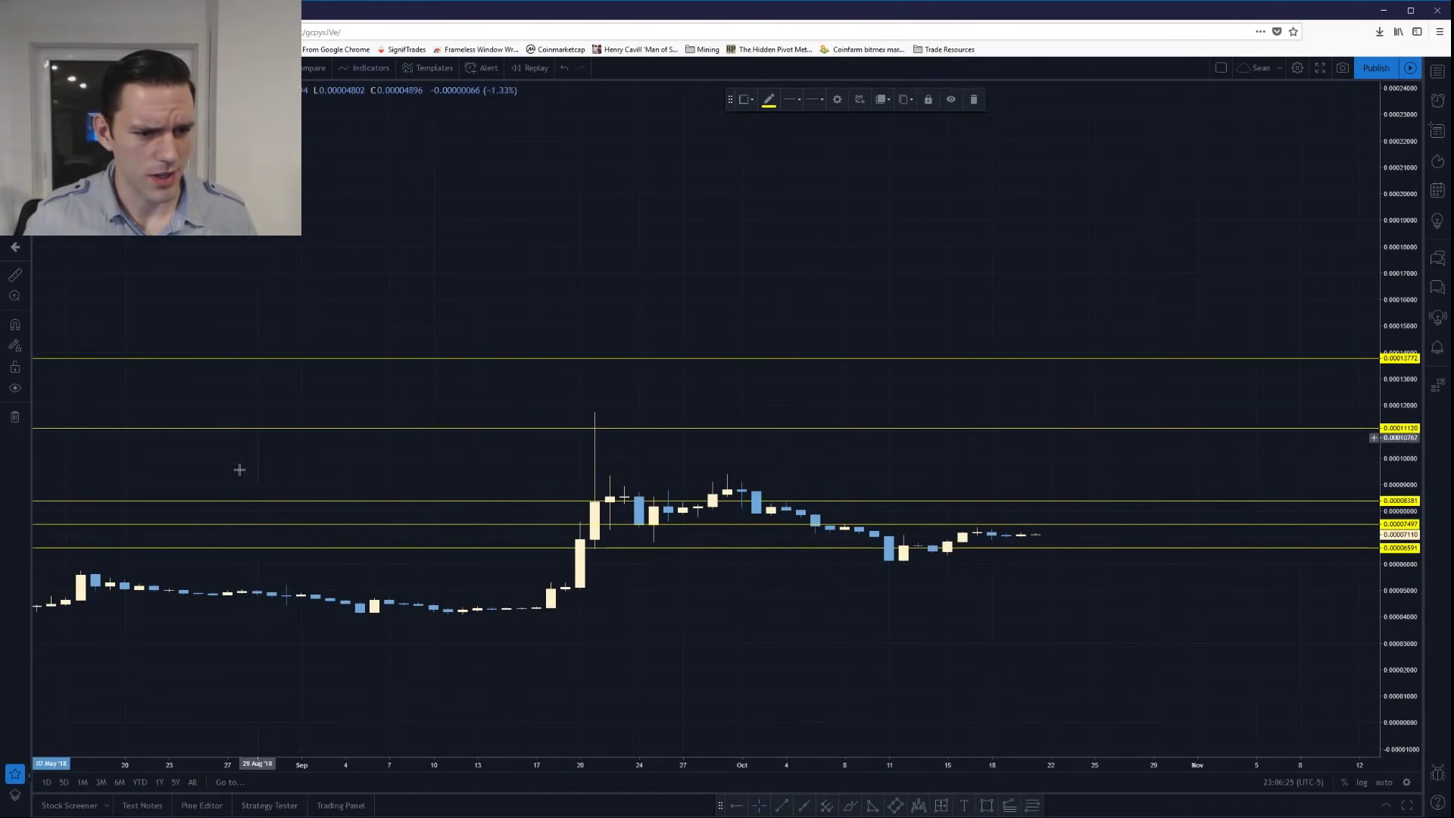
{"action": "scroll", "coordinate": [325, 584], "scroll_direction": "left", "scroll_amount": 10}
{"action": "scroll", "coordinate": [674, 594], "scroll_direction": "down", "scroll_amount": 5}
{"action": "scroll", "coordinate": [640, 571], "scroll_direction": "up", "scroll_amount": 3}
{"action": "scroll", "coordinate": [613, 568], "scroll_direction": "left", "scroll_amount": 5}
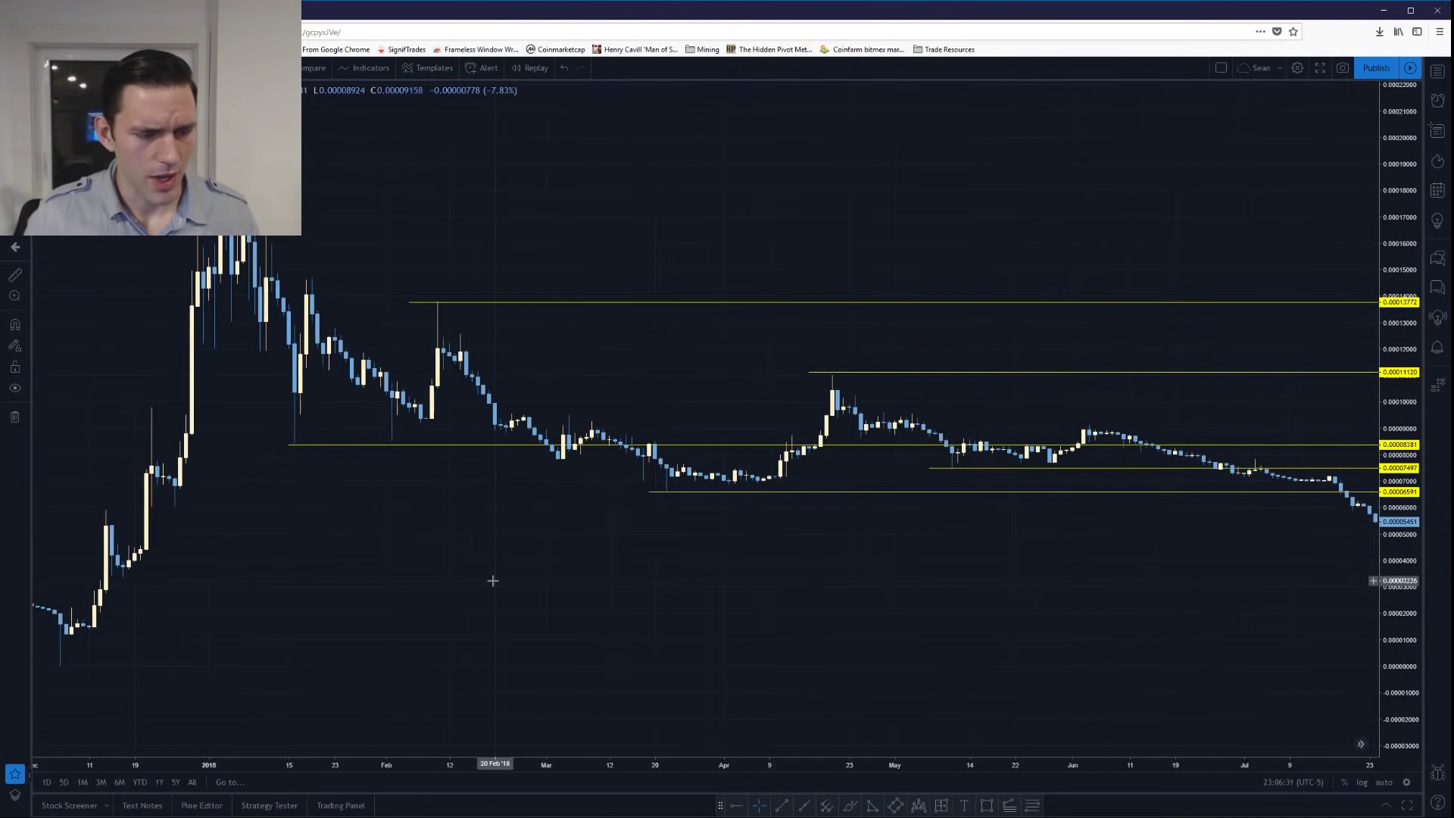
{"action": "left_click_drag", "start_coordinate": [493, 580], "coordinate": [611, 595]}
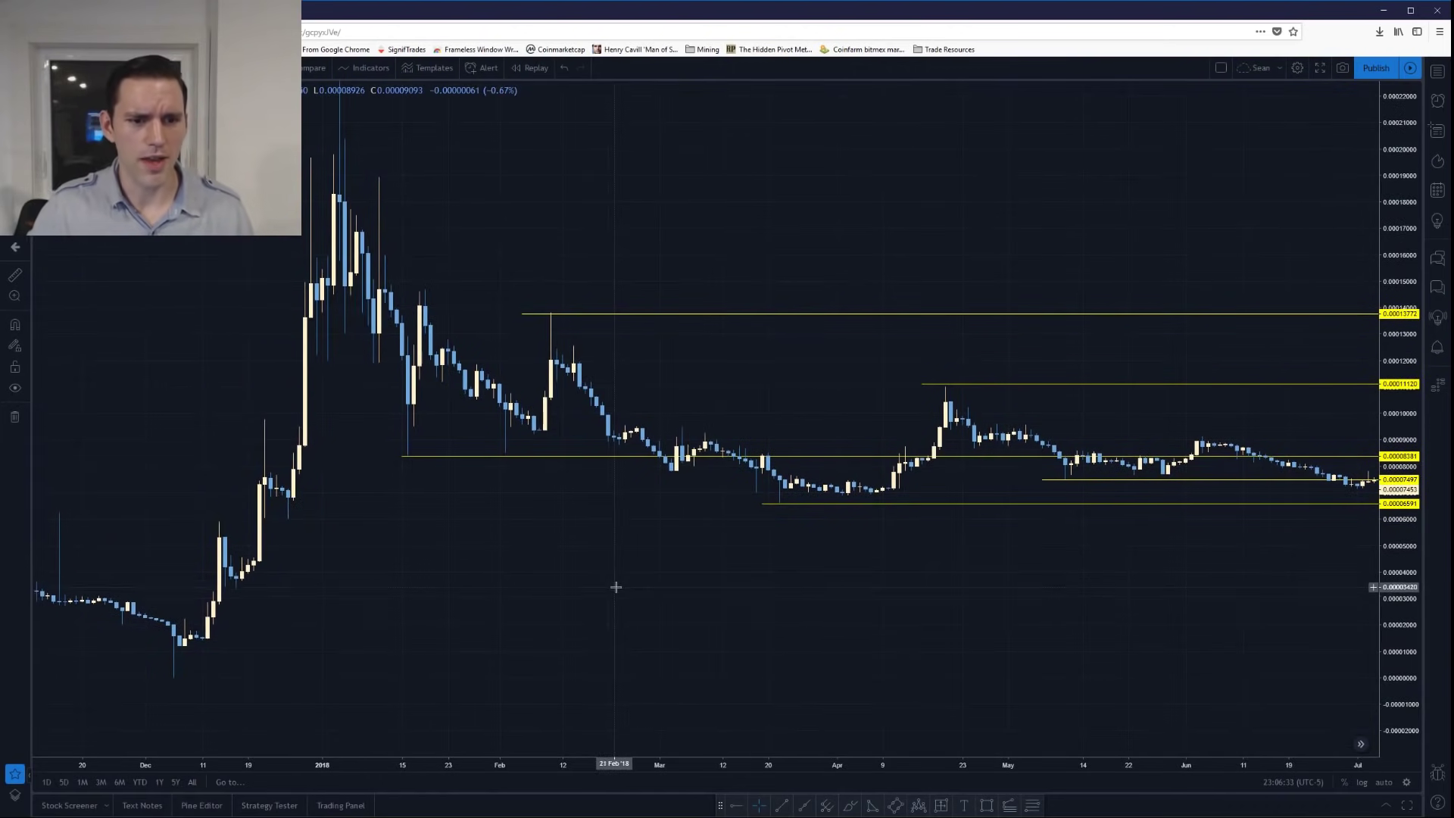
{"action": "scroll", "coordinate": [734, 552], "scroll_direction": "up", "scroll_amount": 3}
{"action": "scroll", "coordinate": [582, 551], "scroll_direction": "down", "scroll_amount": 2}
{"action": "scroll", "coordinate": [441, 530], "scroll_direction": "up", "scroll_amount": 1}
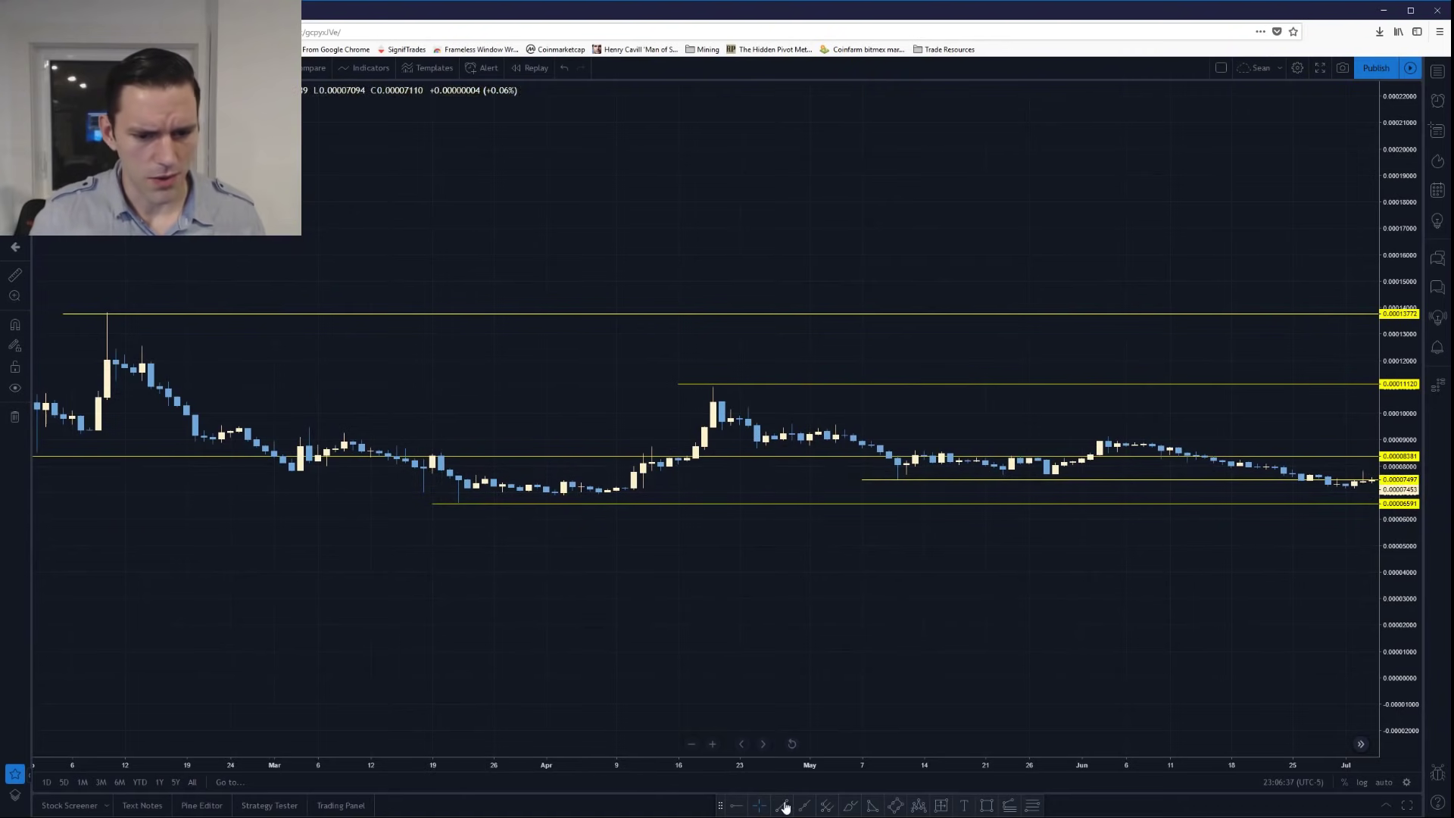
- Circle the late-March 2018 low and the sideways range following it with the brush, and undo both strokes
{"action": "left_click", "coordinate": [851, 808]}
{"action": "mouse_move", "coordinate": [459, 473]}
{"action": "left_mouse_down"}
{"action": "mouse_move", "coordinate": [425, 496]}
{"action": "mouse_move", "coordinate": [476, 488]}
{"action": "mouse_move", "coordinate": [454, 470]}
{"action": "left_mouse_up"}
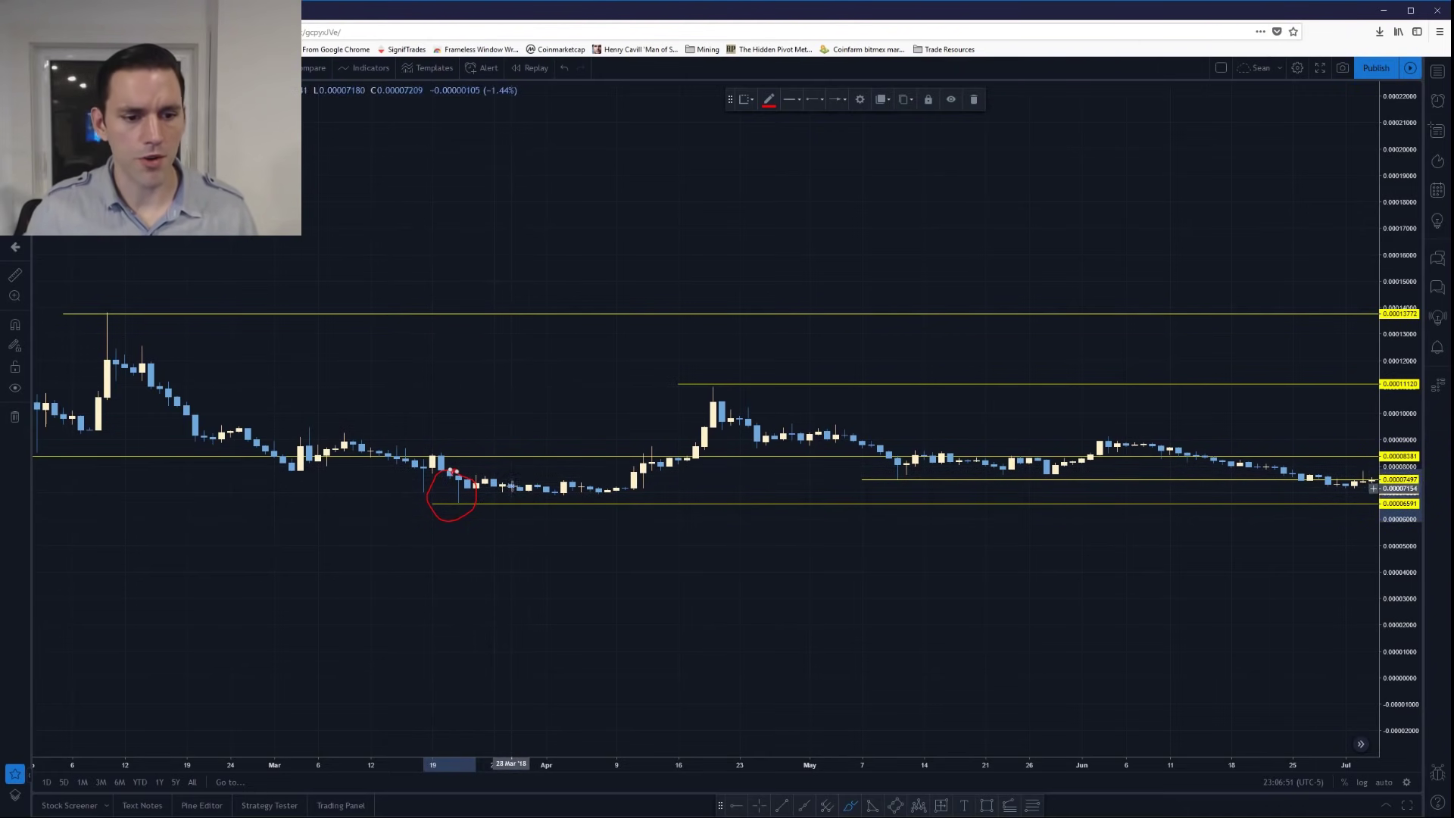
{"action": "mouse_move", "coordinate": [647, 478]}
{"action": "left_mouse_down"}
{"action": "mouse_move", "coordinate": [515, 473]}
{"action": "mouse_move", "coordinate": [443, 499]}
{"action": "mouse_move", "coordinate": [582, 508]}
{"action": "left_mouse_up"}
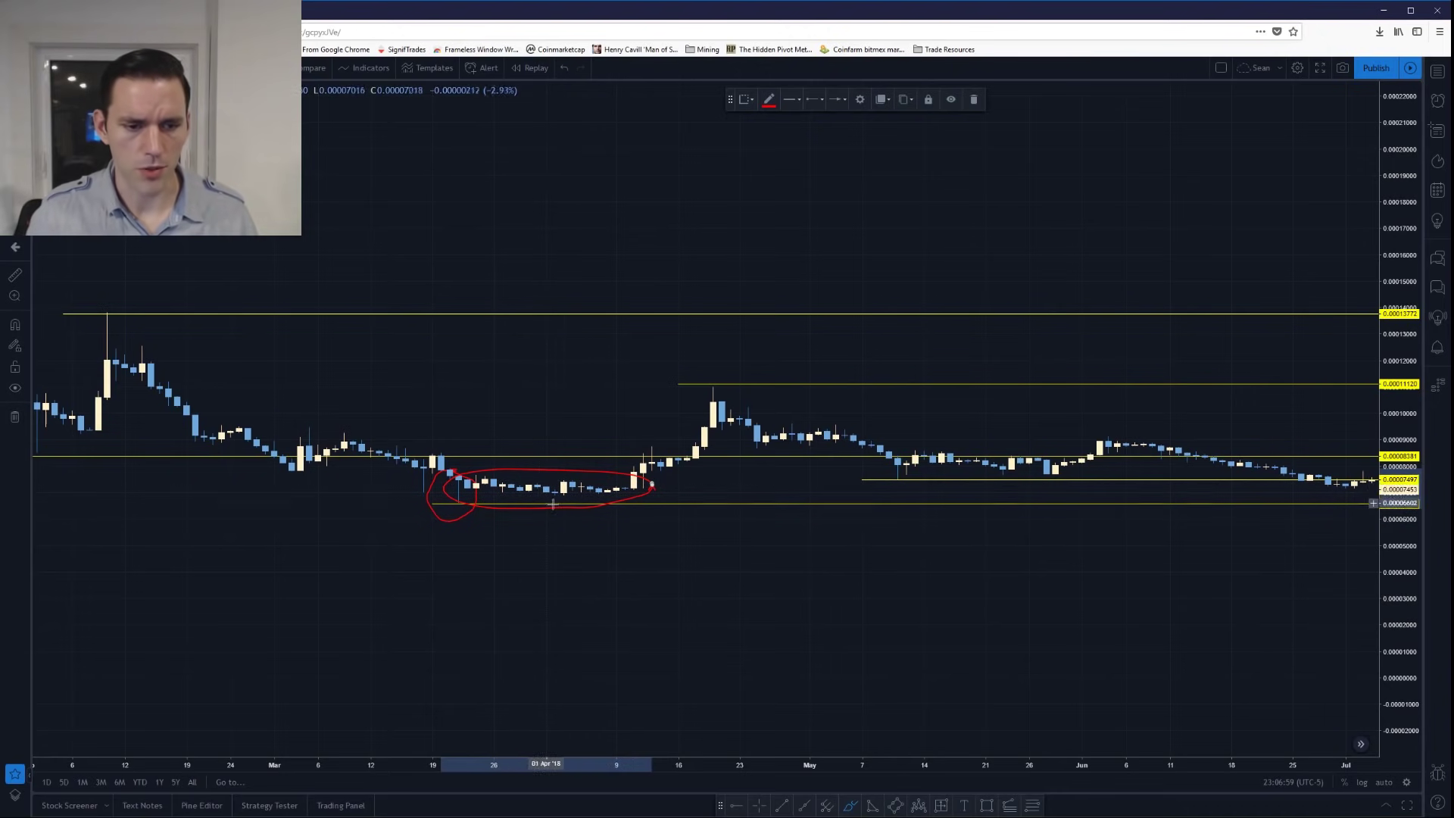
{"action": "key", "text": "ctrl+z"}
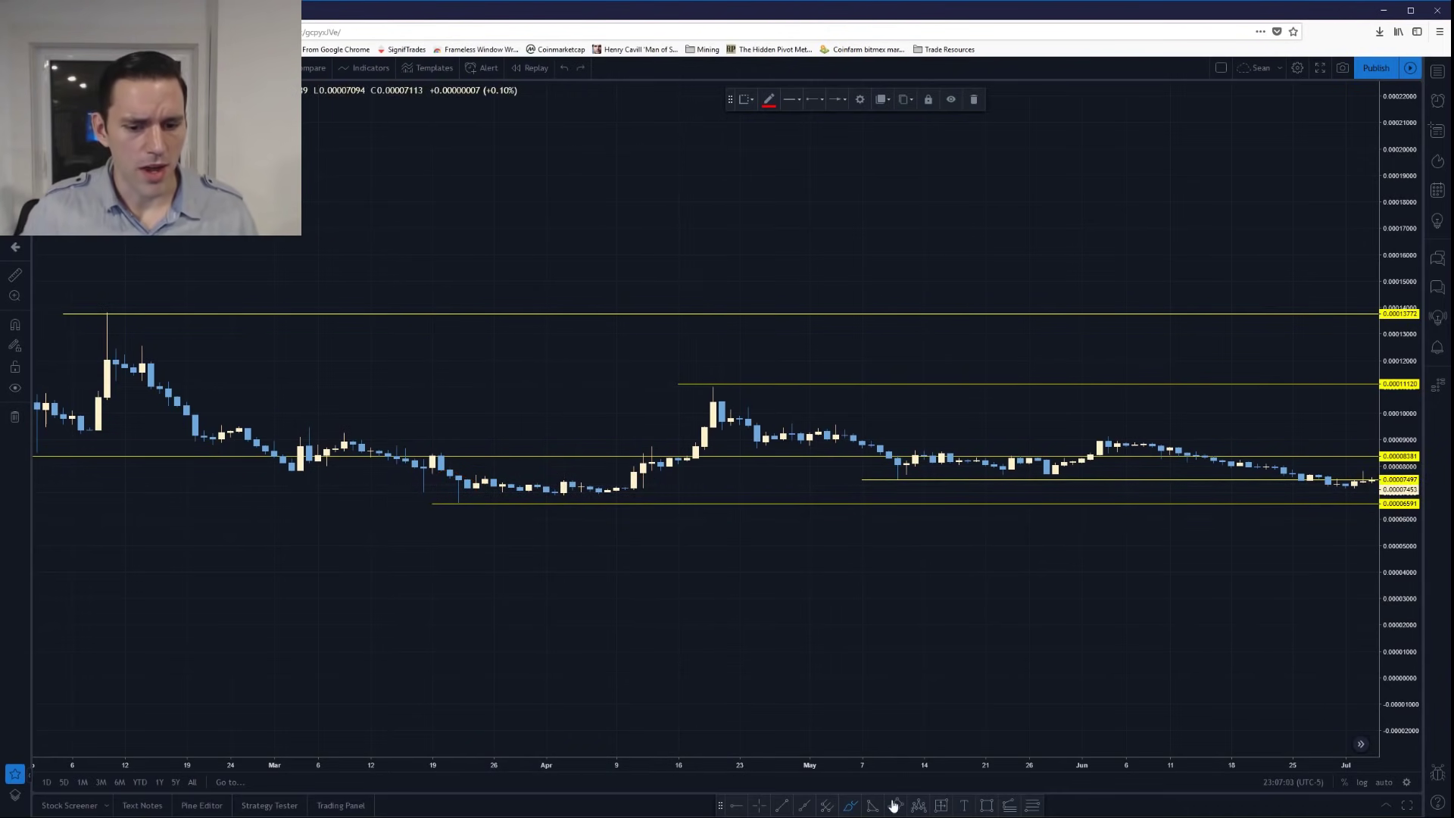
- Draw a rectangle over the sideways range from about 19 March to 13 April 2018 and fill it yellow
{"action": "left_click", "coordinate": [941, 805]}
{"action": "mouse_move", "coordinate": [437, 476]}
{"action": "left_mouse_down"}
{"action": "mouse_move", "coordinate": [643, 505]}
{"action": "mouse_move", "coordinate": [720, 243]}
{"action": "mouse_move", "coordinate": [692, 500]}
{"action": "mouse_move", "coordinate": [652, 501]}
{"action": "left_mouse_up"}
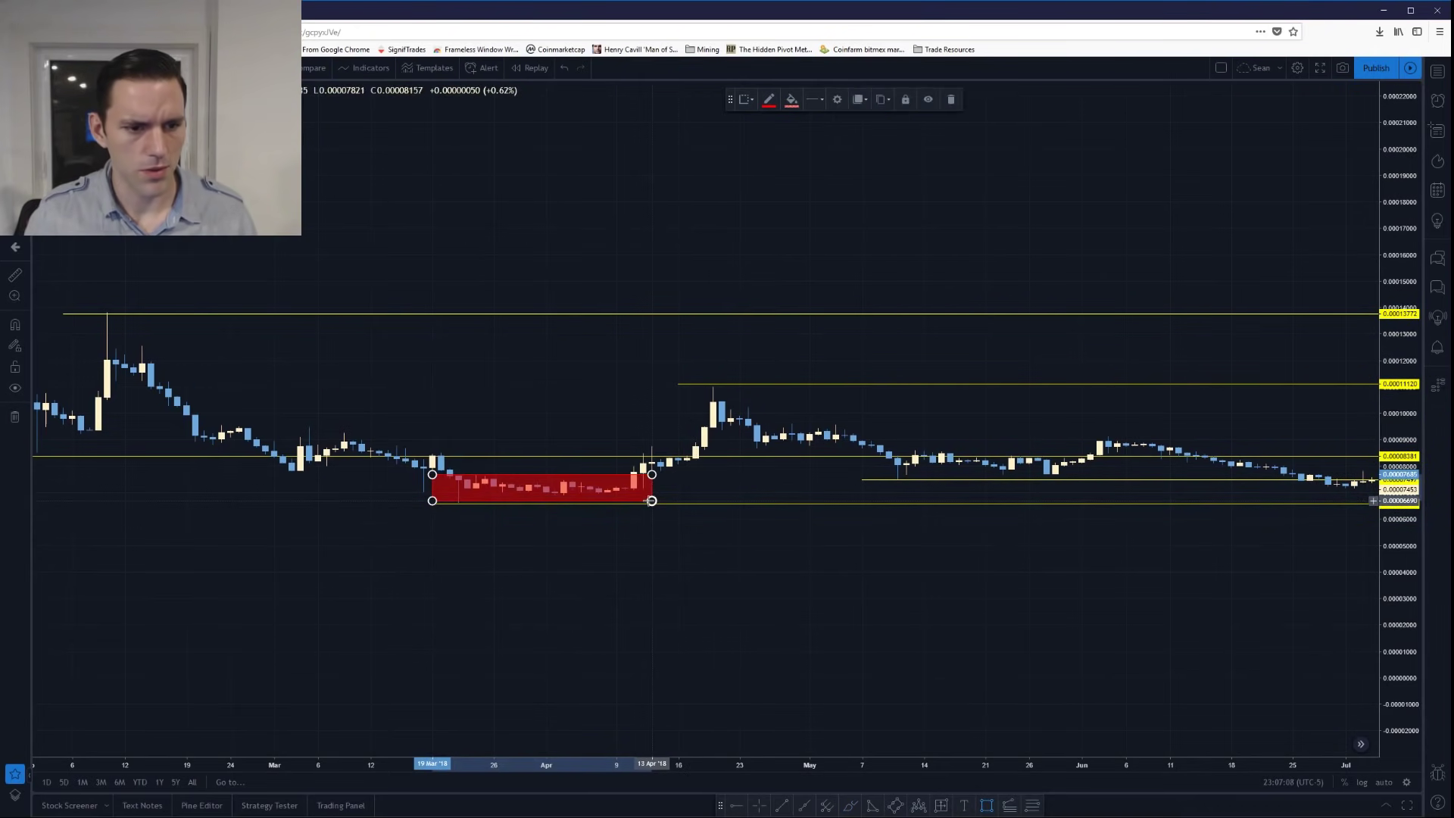
{"action": "left_click", "coordinate": [790, 102]}
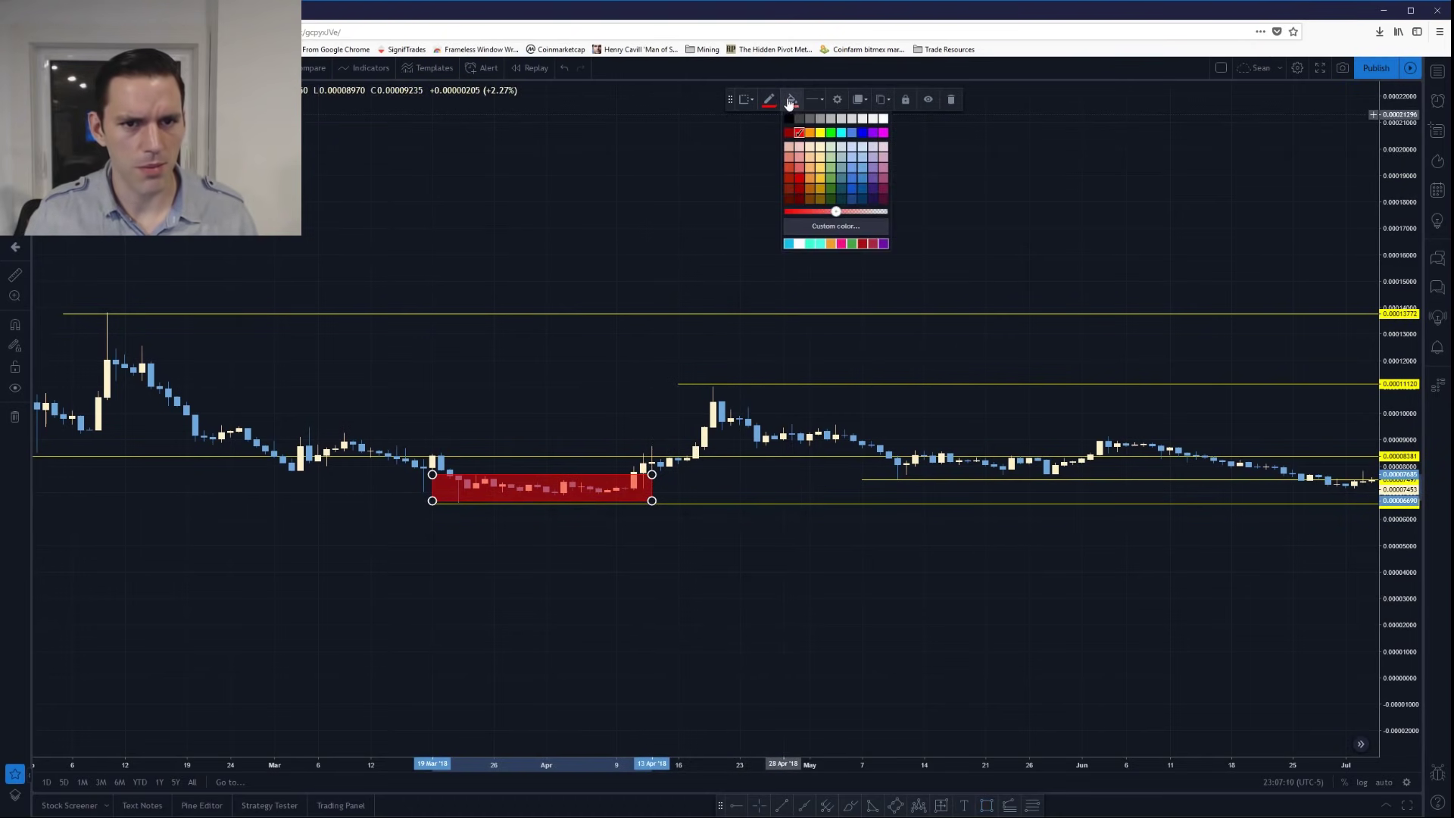
{"action": "left_click", "coordinate": [820, 134]}
- Draw a brush arrow from the yellow zone up to the April 2018 high and circle that high at the ray
{"action": "left_click", "coordinate": [848, 808]}
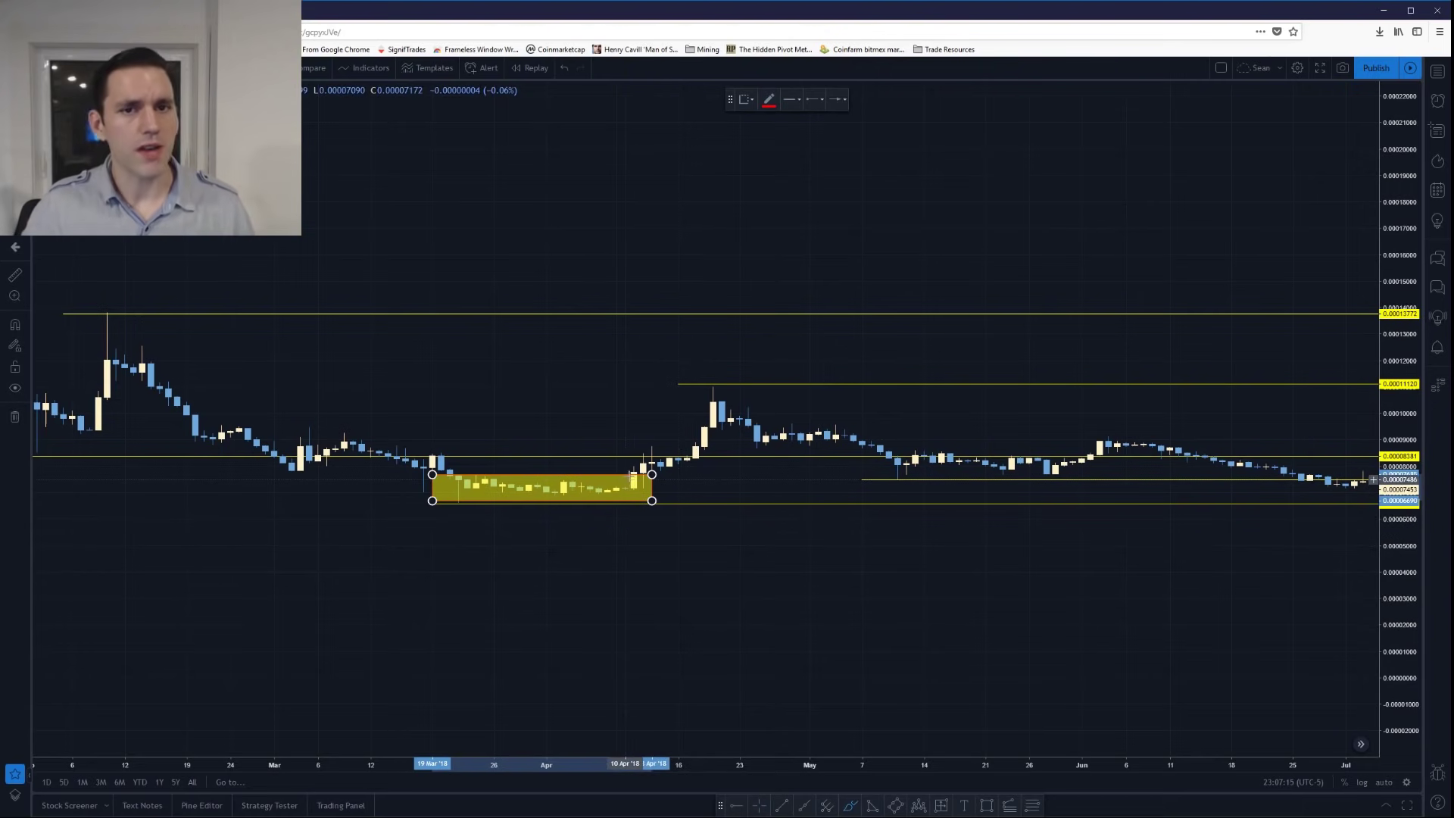
{"action": "left_click_drag", "start_coordinate": [627, 470], "coordinate": [724, 381]}
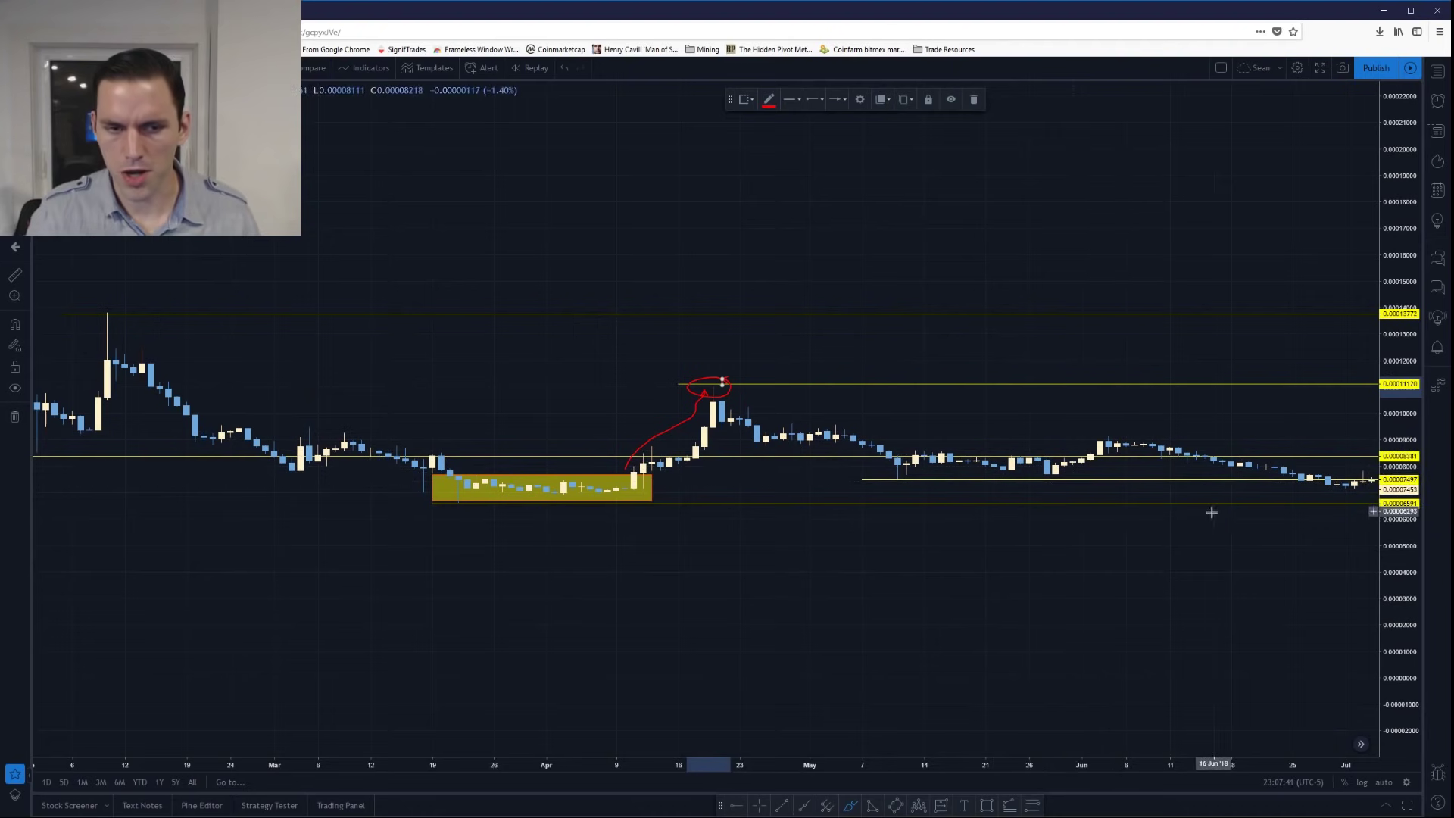
- Draw brush strokes in the empty area below the May and June candles and undo them
{"action": "left_click_drag", "start_coordinate": [1180, 546], "coordinate": [899, 552]}
{"action": "key", "text": "ctrl+z"}
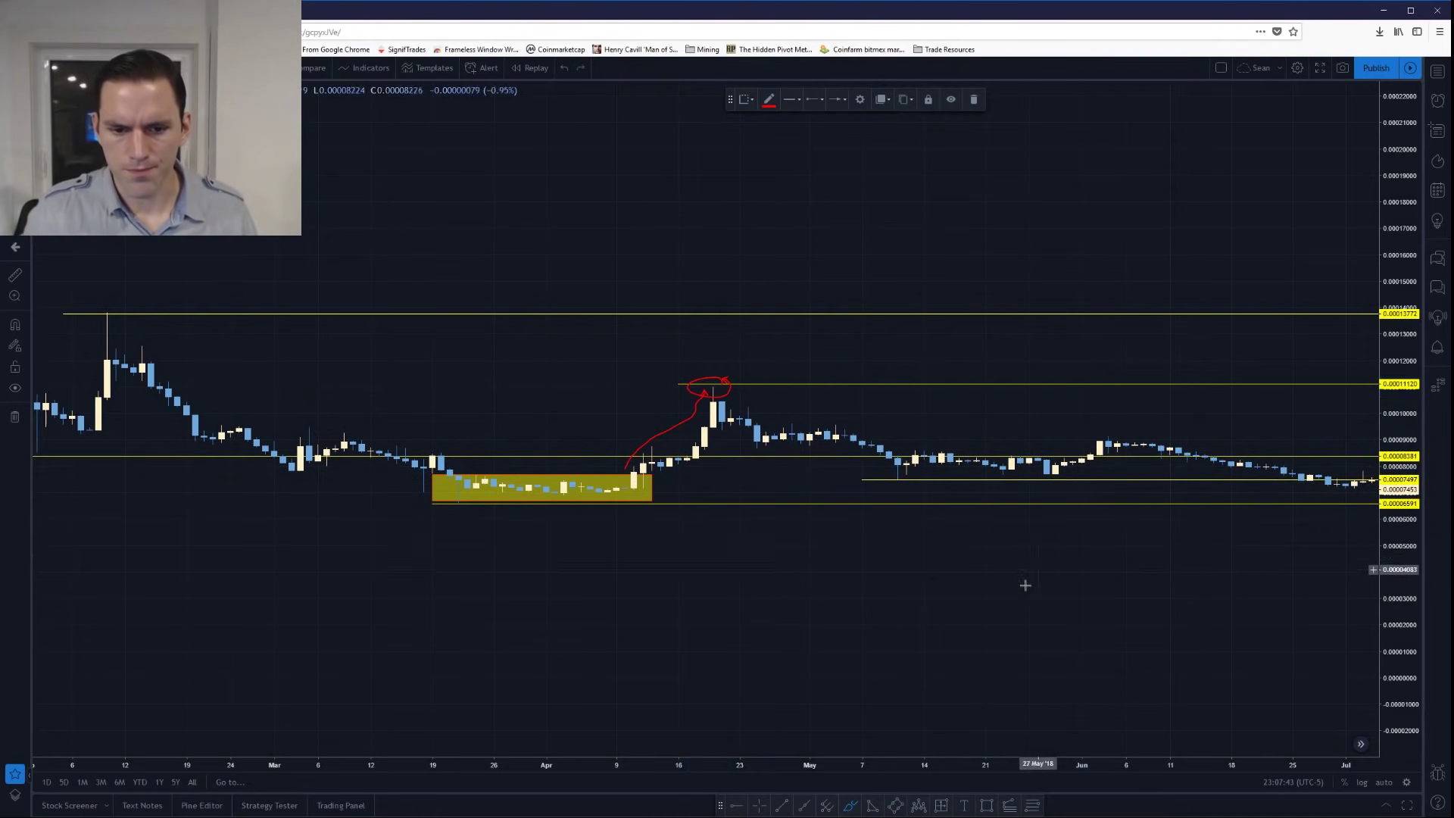
{"action": "left_click_drag", "start_coordinate": [1159, 613], "coordinate": [957, 607]}
{"action": "key", "text": "ctrl+z"}
{"action": "key", "text": "ctrl+z"}
- Bring the July to October 2018 price action into view to examine it against the horizontal rays
{"action": "scroll", "coordinate": [942, 673], "scroll_direction": "right", "scroll_amount": 15}
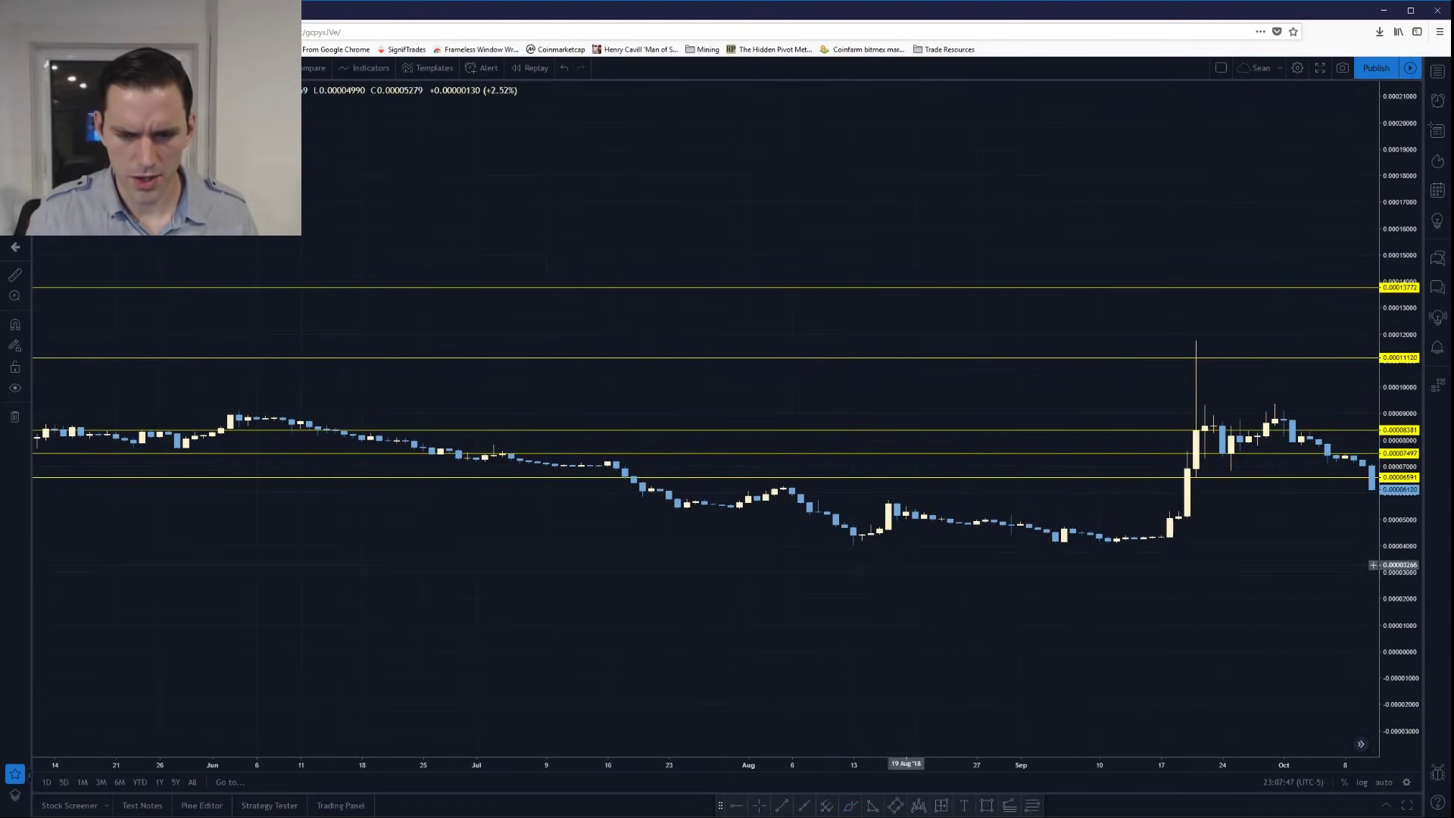
{"action": "scroll", "coordinate": [644, 523], "scroll_direction": "left", "scroll_amount": 5}
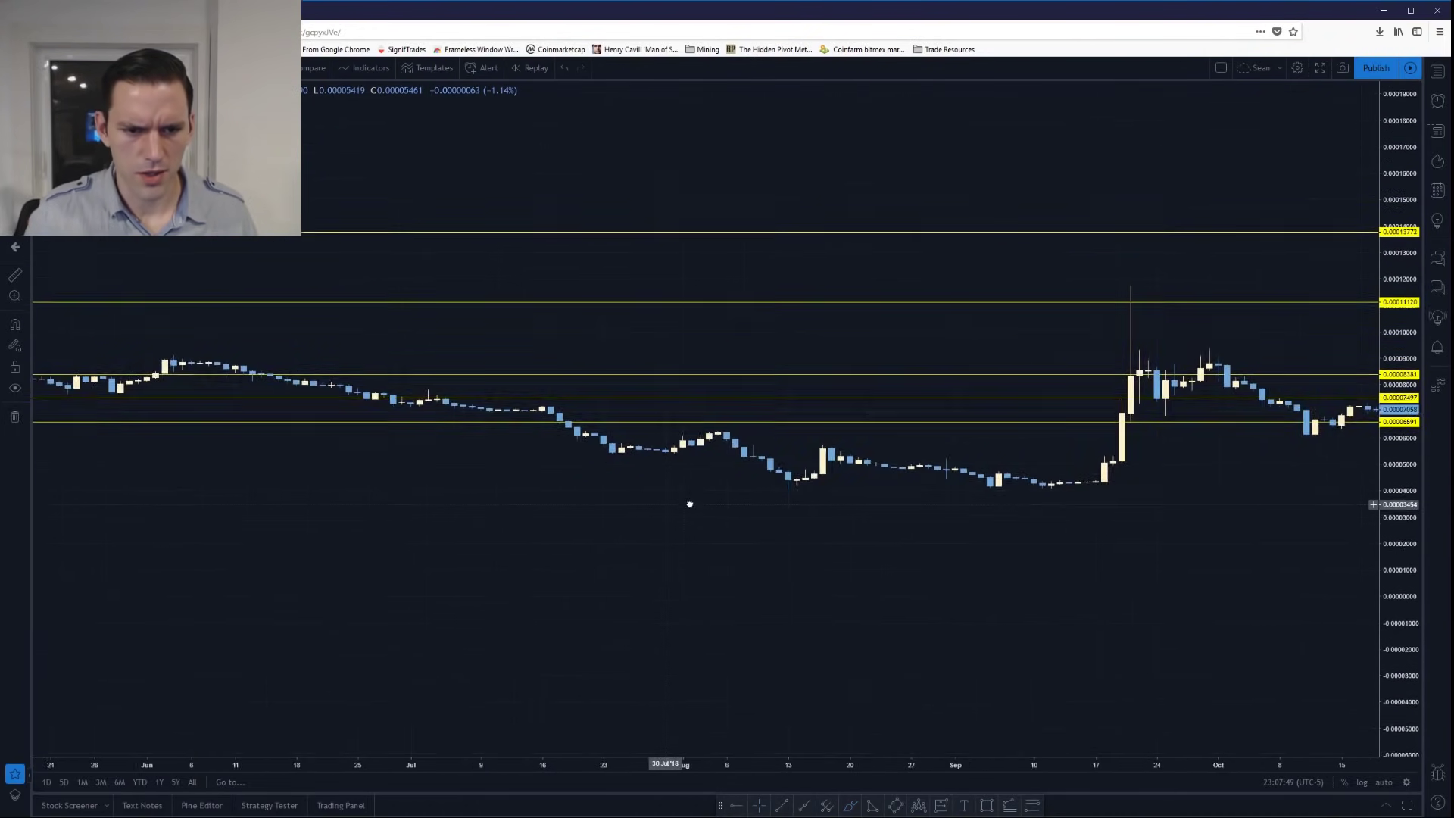
{"action": "left_click_drag", "start_coordinate": [1171, 521], "coordinate": [851, 520]}
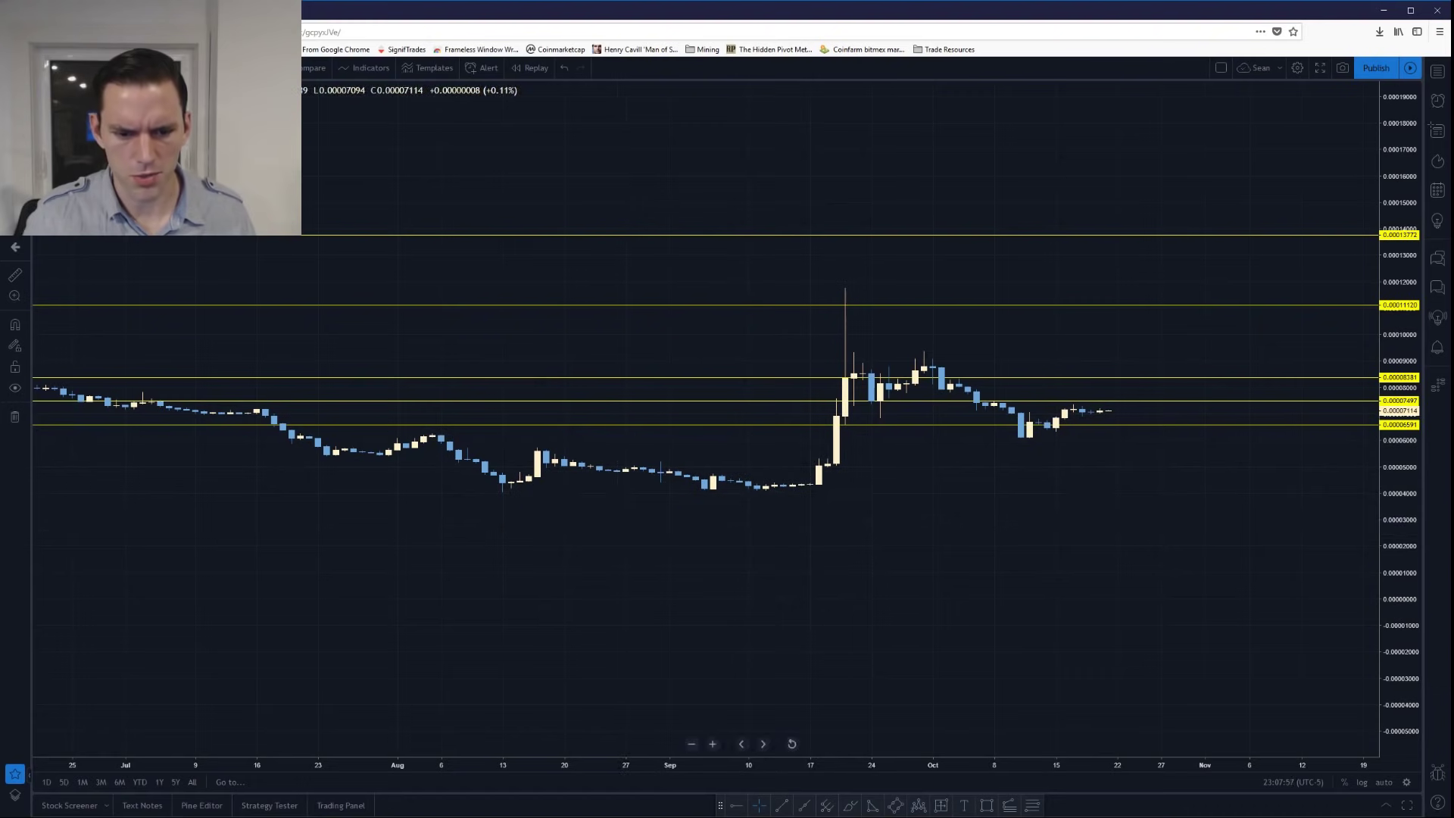
- Turn on magnet mode and place a horizontal ray at the 13 August 2018 low
{"action": "left_click", "coordinate": [740, 808]}
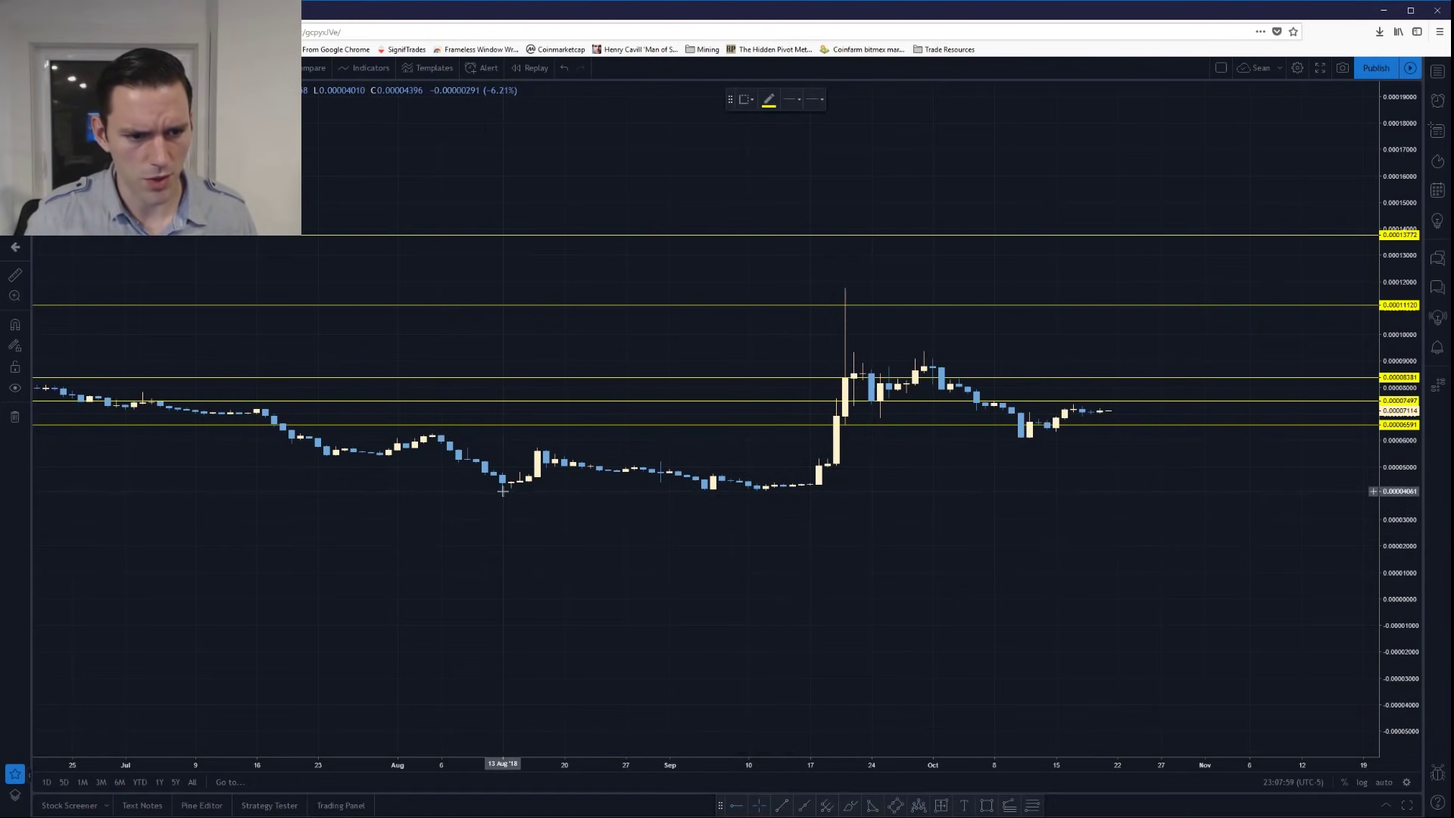
{"action": "left_click", "coordinate": [15, 324]}
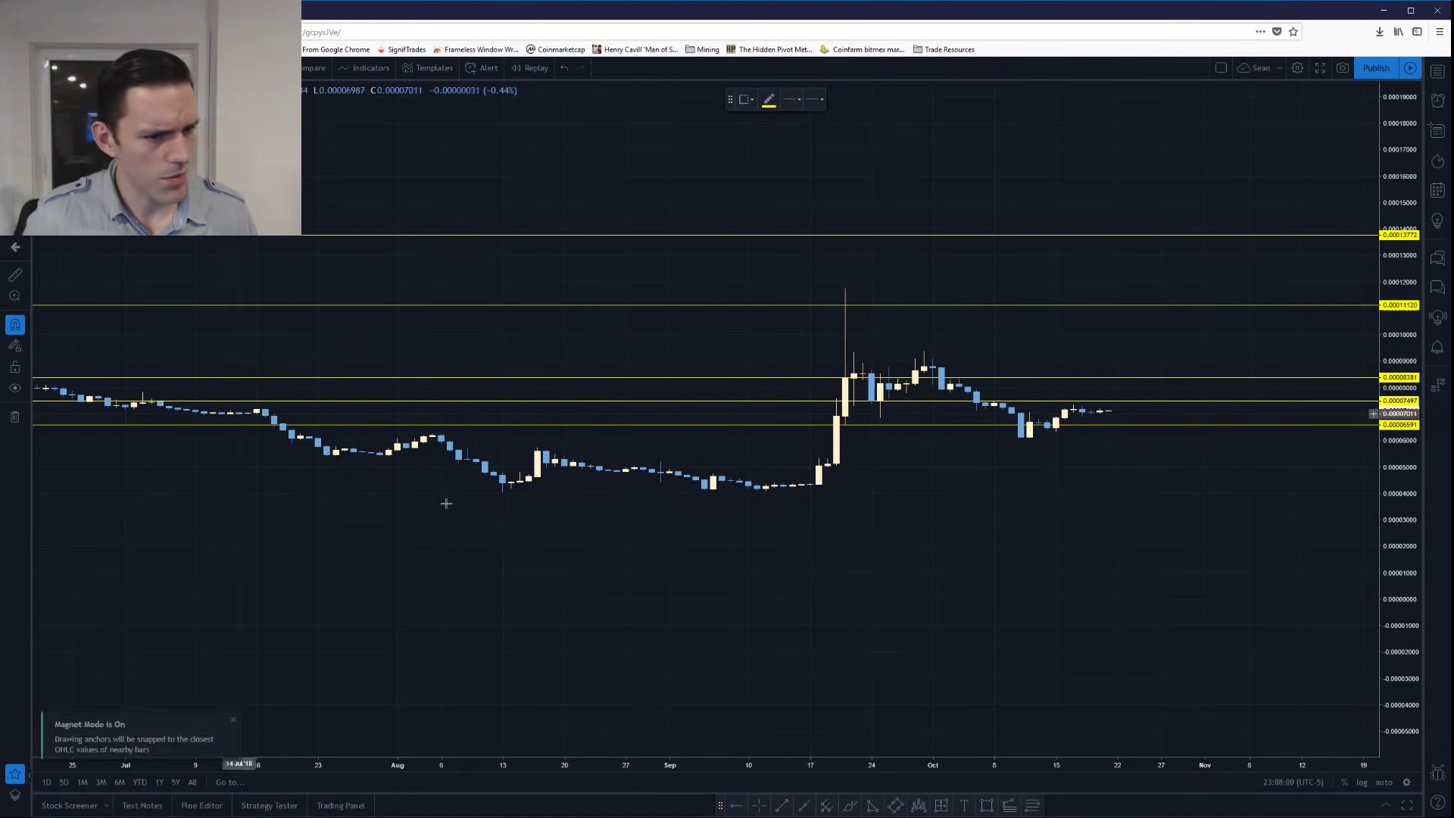
{"action": "left_click", "coordinate": [502, 492]}
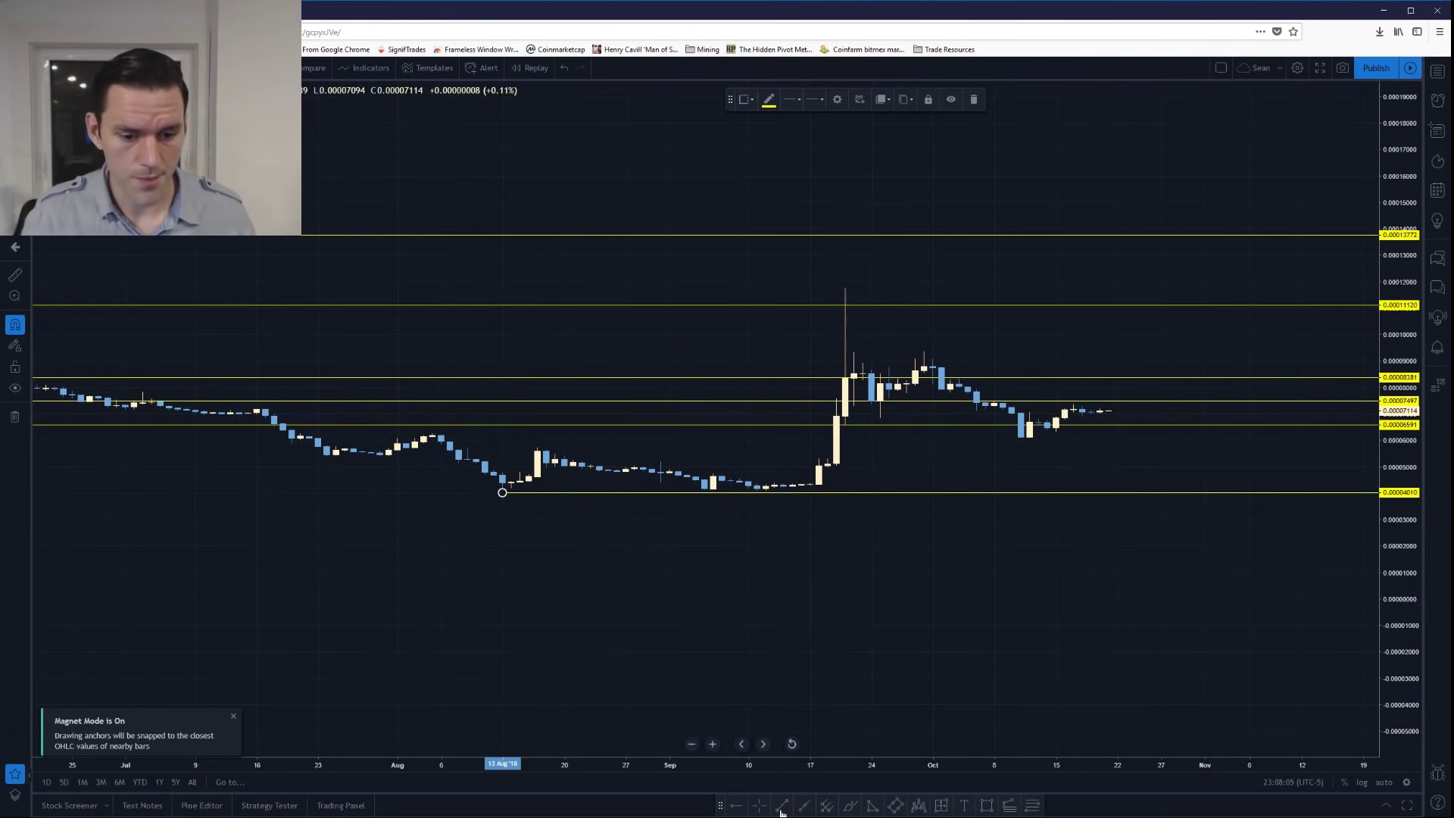
- Trace the price with two brush strokes, from late July to the 17 August 2018 high and from there down to about 10 September
{"action": "left_click", "coordinate": [850, 805]}
{"action": "mouse_move", "coordinate": [345, 452]}
{"action": "left_mouse_down"}
{"action": "mouse_move", "coordinate": [435, 437]}
{"action": "mouse_move", "coordinate": [504, 491]}
{"action": "mouse_move", "coordinate": [537, 449]}
{"action": "left_mouse_up"}
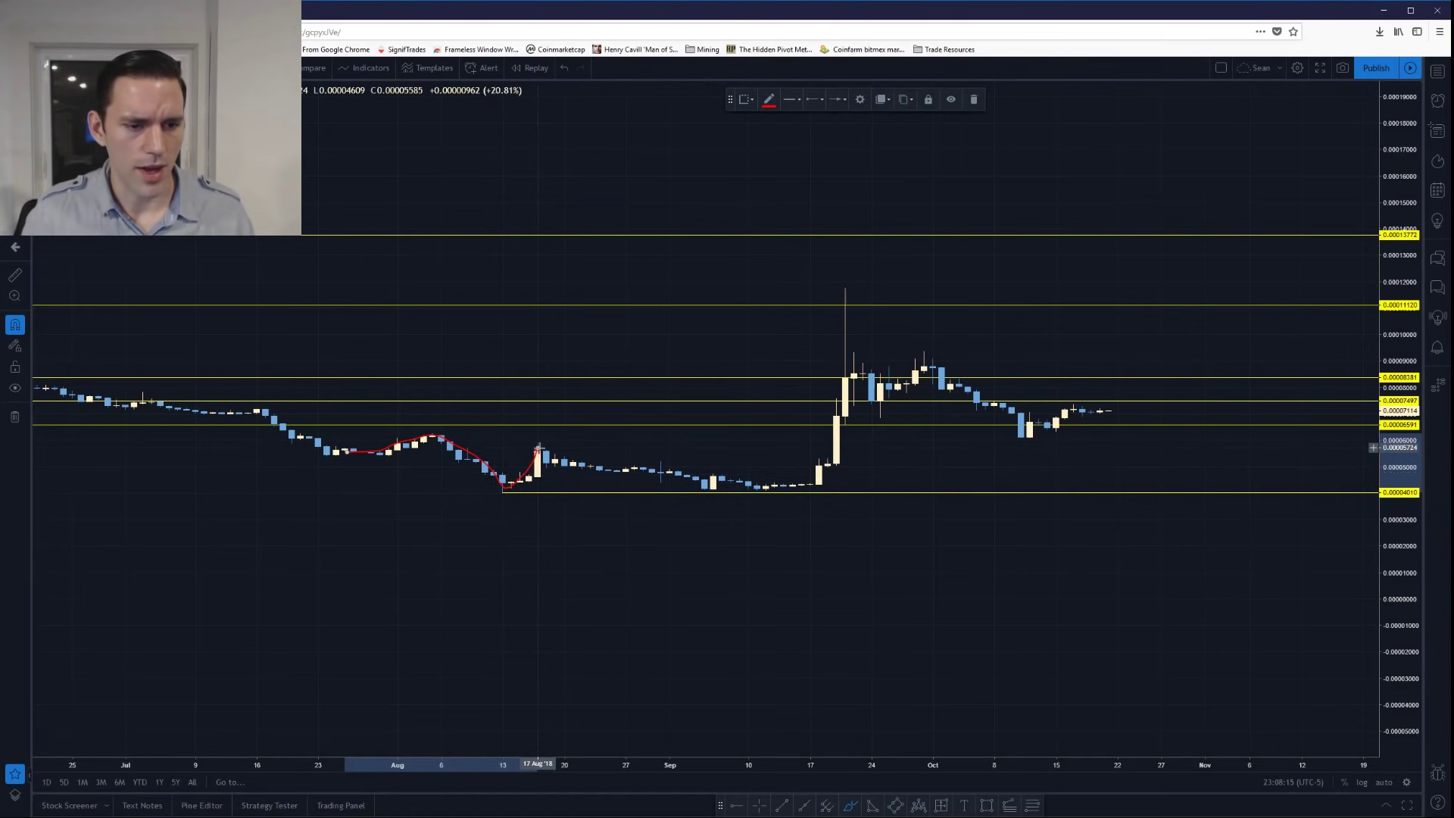
{"action": "left_click_drag", "start_coordinate": [537, 449], "coordinate": [748, 482]}
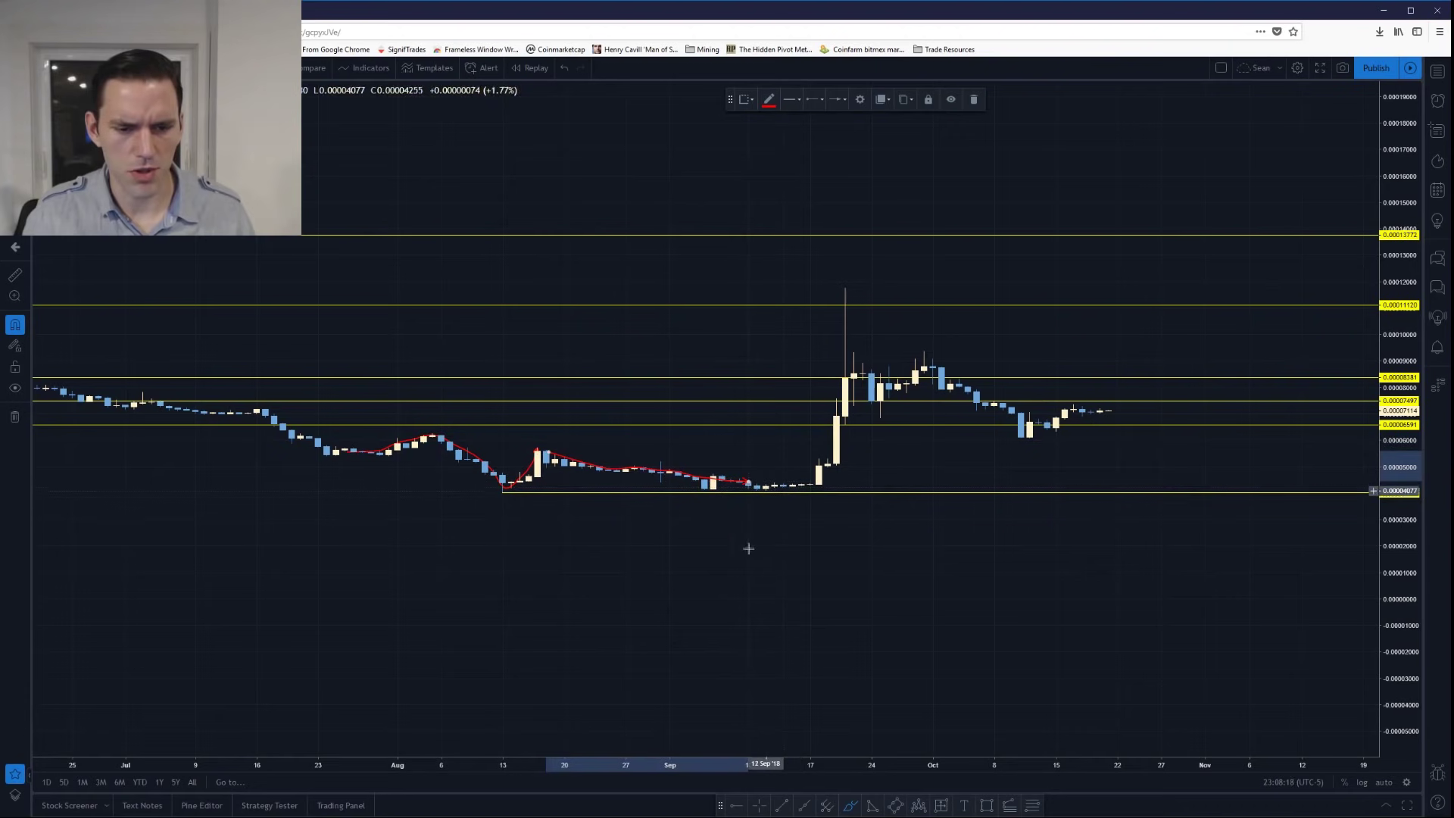
- Draw a yellow-filled rectangle over the sideways candles from 5 to 17 September 2018, just above the lowest ray
{"action": "left_click", "coordinate": [983, 808]}
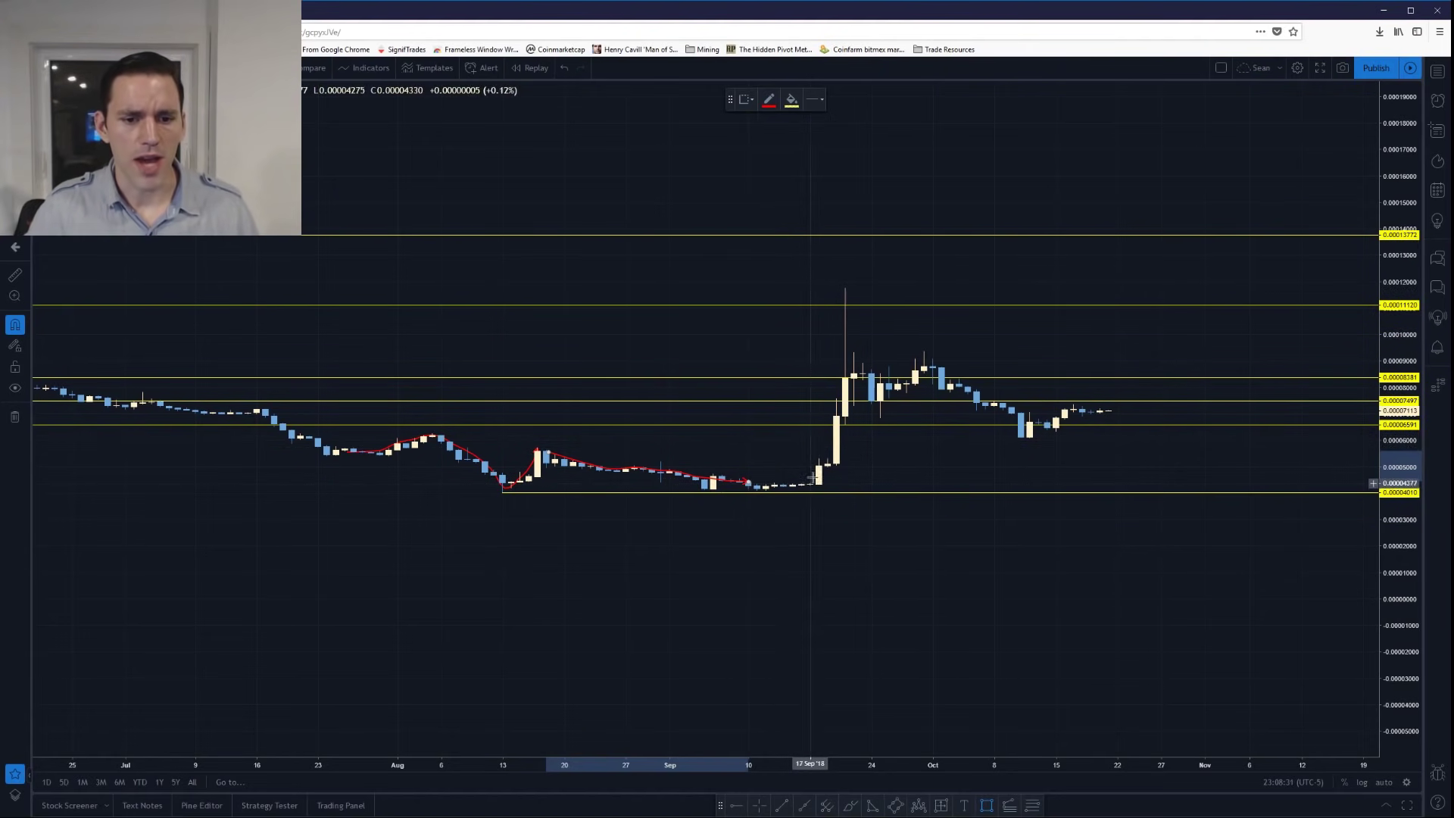
{"action": "mouse_move", "coordinate": [810, 484]}
{"action": "left_mouse_down"}
{"action": "mouse_move", "coordinate": [723, 491]}
{"action": "mouse_move", "coordinate": [727, 526]}
{"action": "mouse_move", "coordinate": [730, 513]}
{"action": "mouse_move", "coordinate": [703, 503]}
{"action": "mouse_move", "coordinate": [709, 513]}
{"action": "left_mouse_up"}
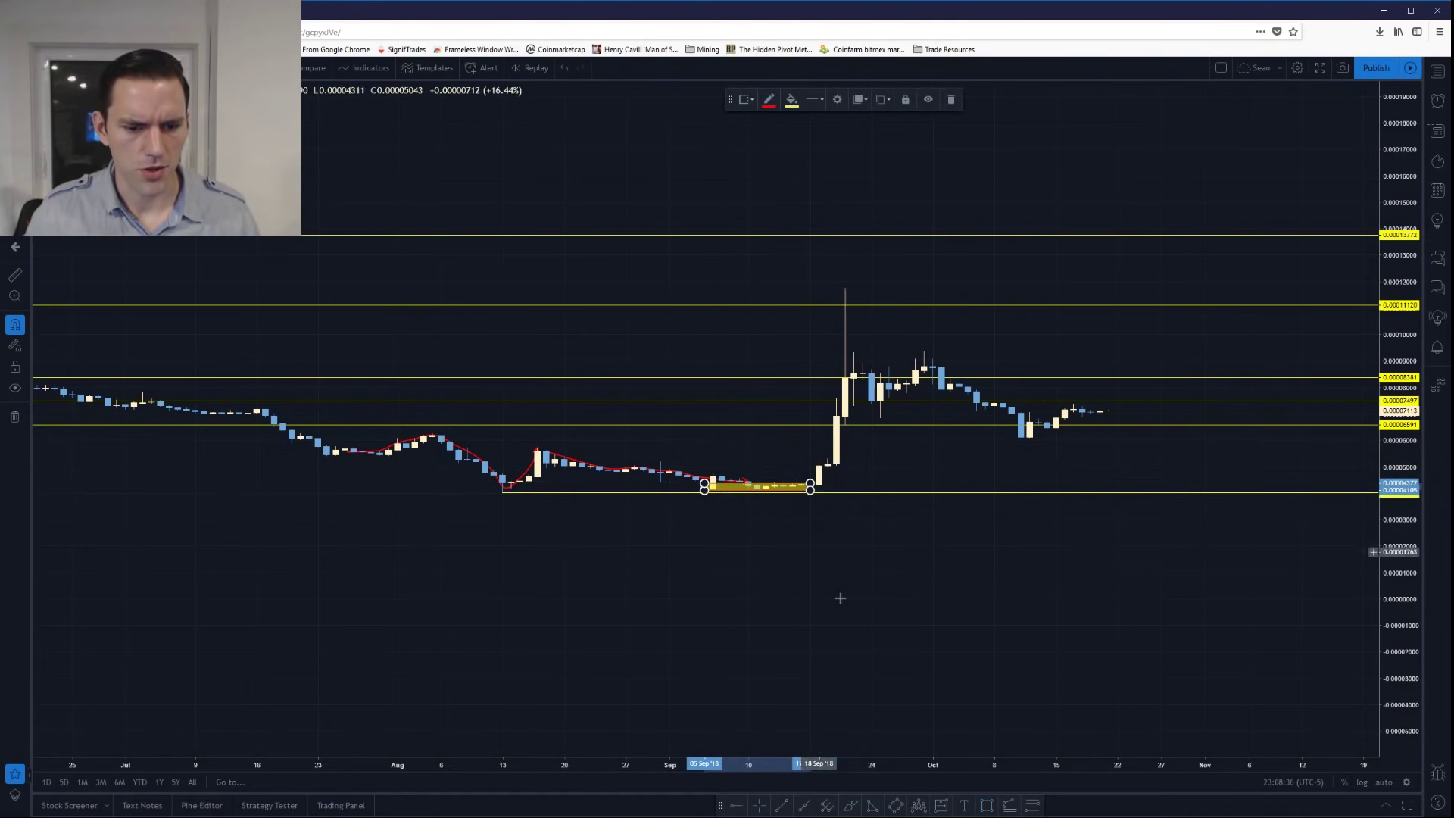
- Circle the mid-August 2018 low with the brush and turn off magnet mode
{"action": "left_click", "coordinate": [529, 490]}
{"action": "mouse_move", "coordinate": [528, 489]}
{"action": "left_mouse_down"}
{"action": "mouse_move", "coordinate": [464, 487]}
{"action": "mouse_move", "coordinate": [509, 476]}
{"action": "left_mouse_up"}
{"action": "left_click", "coordinate": [15, 325]}
{"action": "left_click_drag", "start_coordinate": [715, 543], "coordinate": [586, 543]}
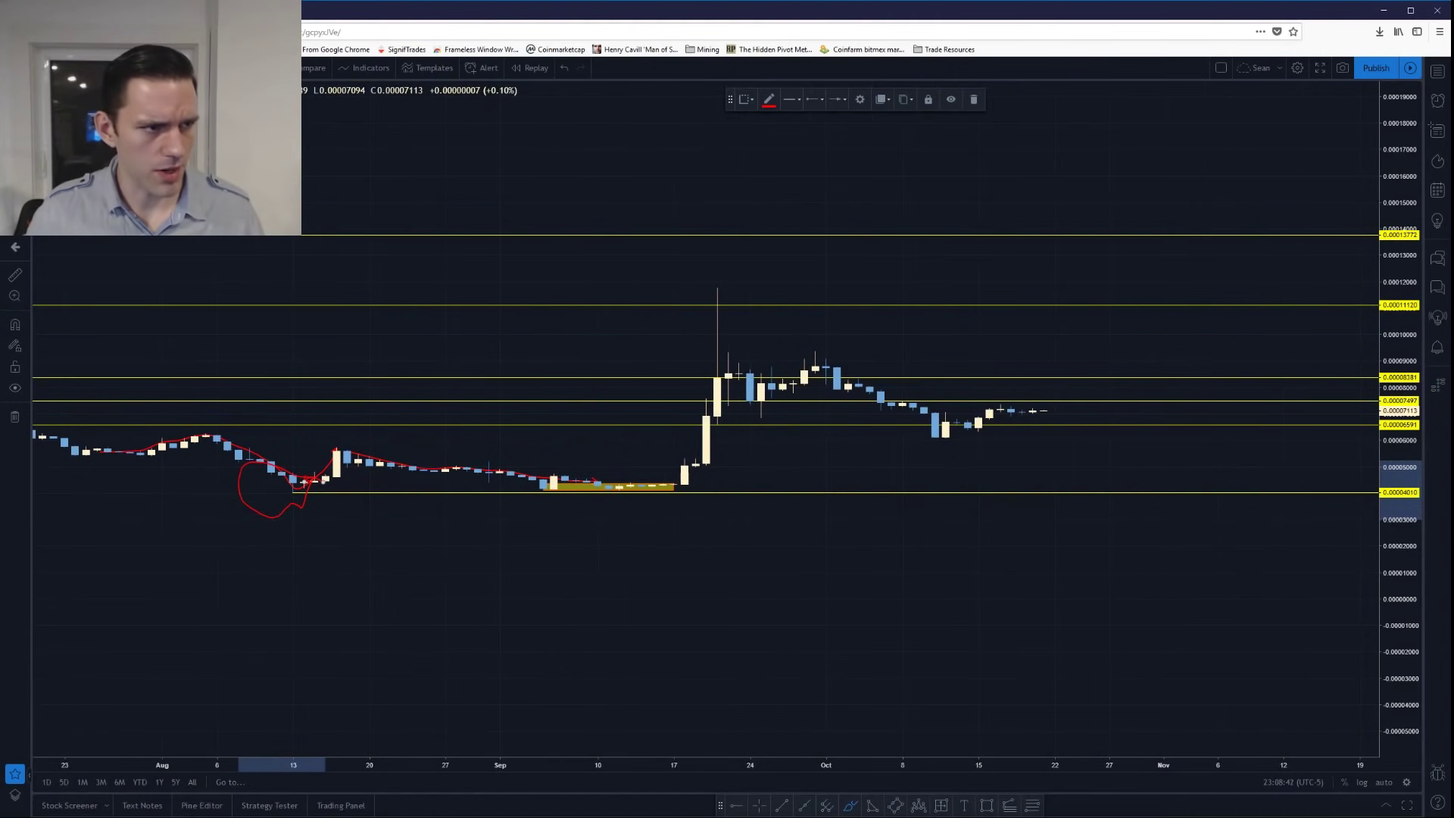
- Resize the yellow September rectangle so it covers the full candle range down to the lowest ray and ends at 18 September 2018
{"action": "left_click", "coordinate": [674, 484]}
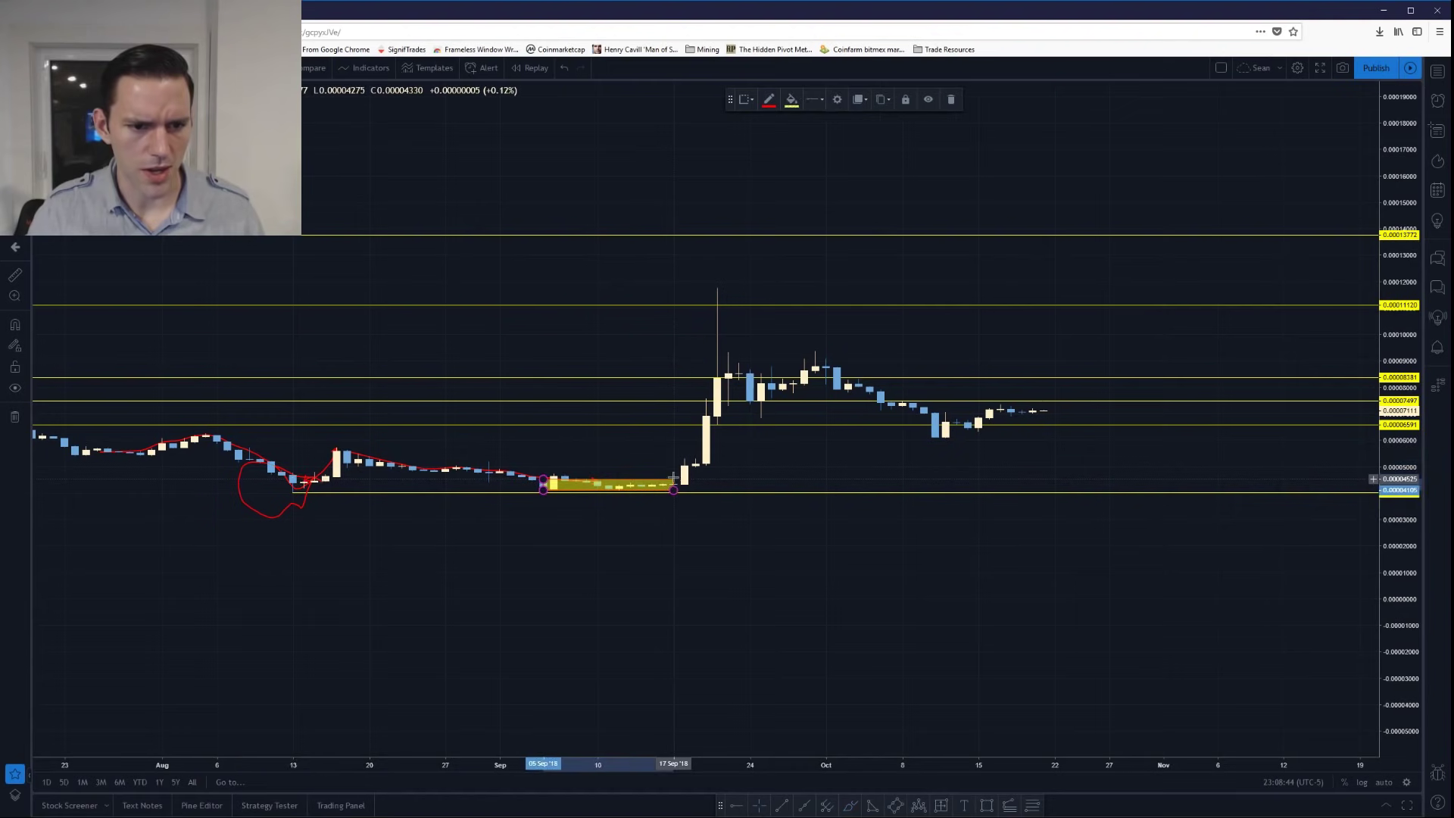
{"action": "left_click_drag", "start_coordinate": [671, 489], "coordinate": [682, 493]}
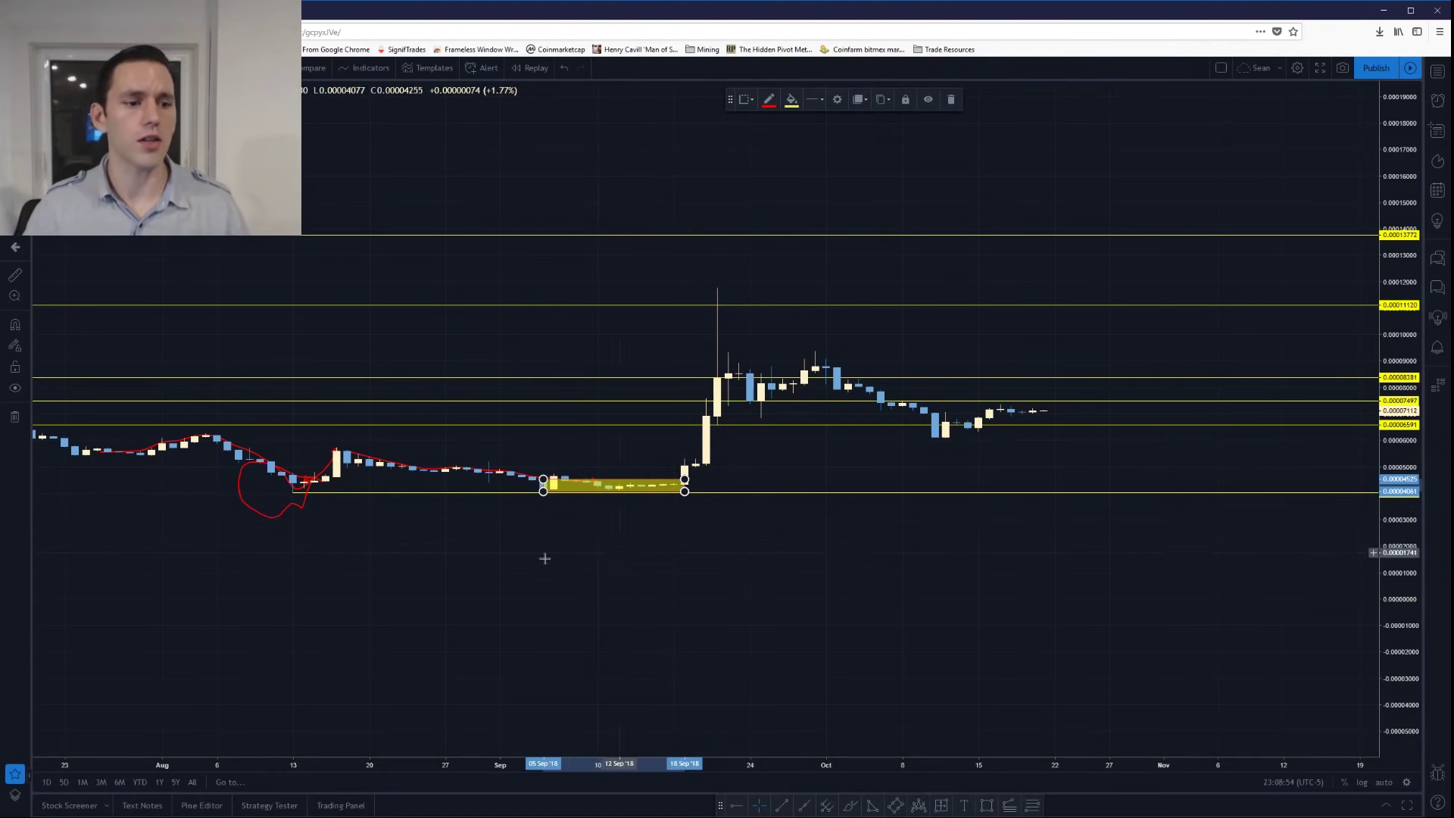
- Delete the brush circle at the August low and both brush strokes tracing the price
{"action": "left_click", "coordinate": [284, 517]}
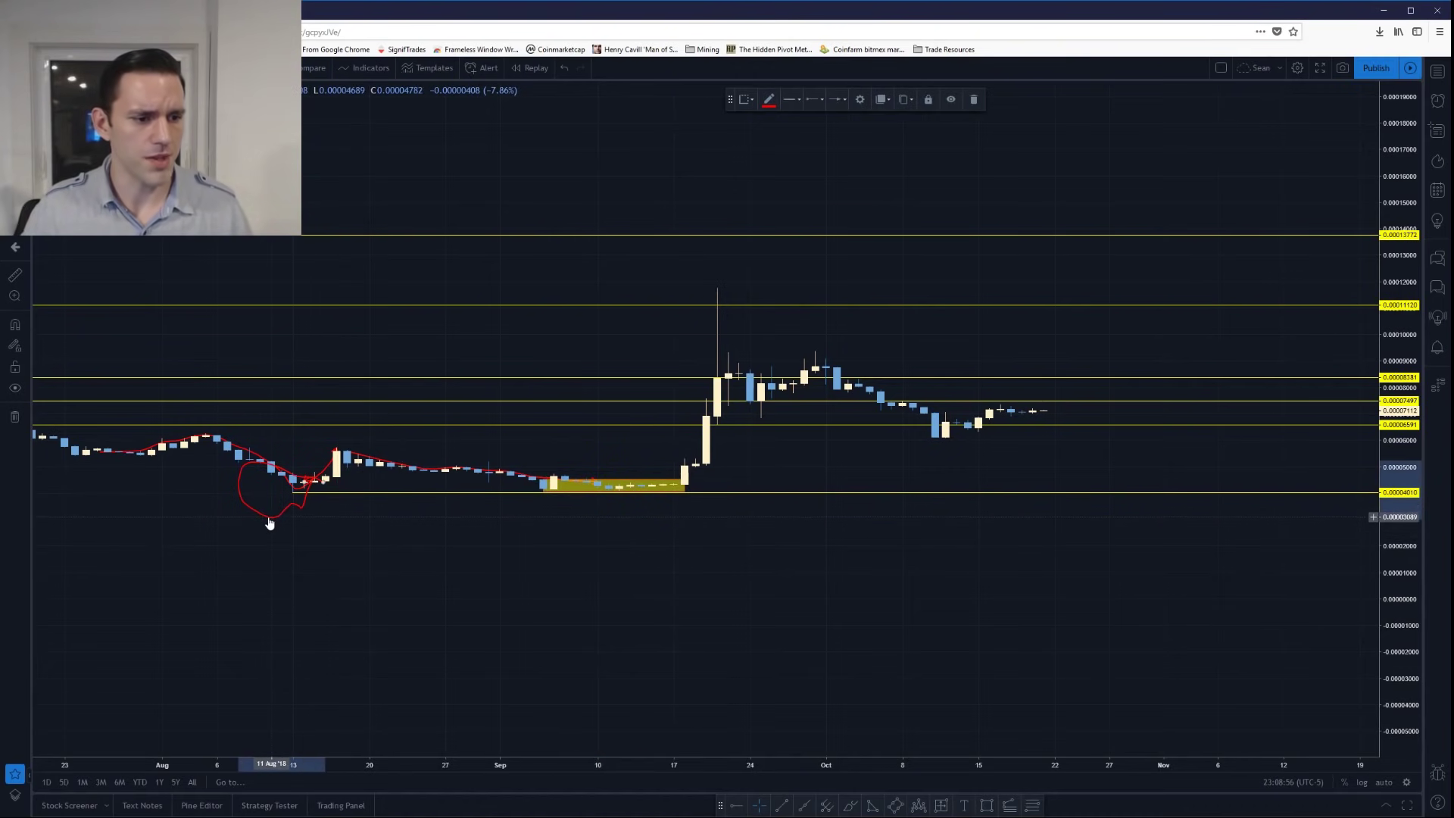
{"action": "key", "text": "Delete"}
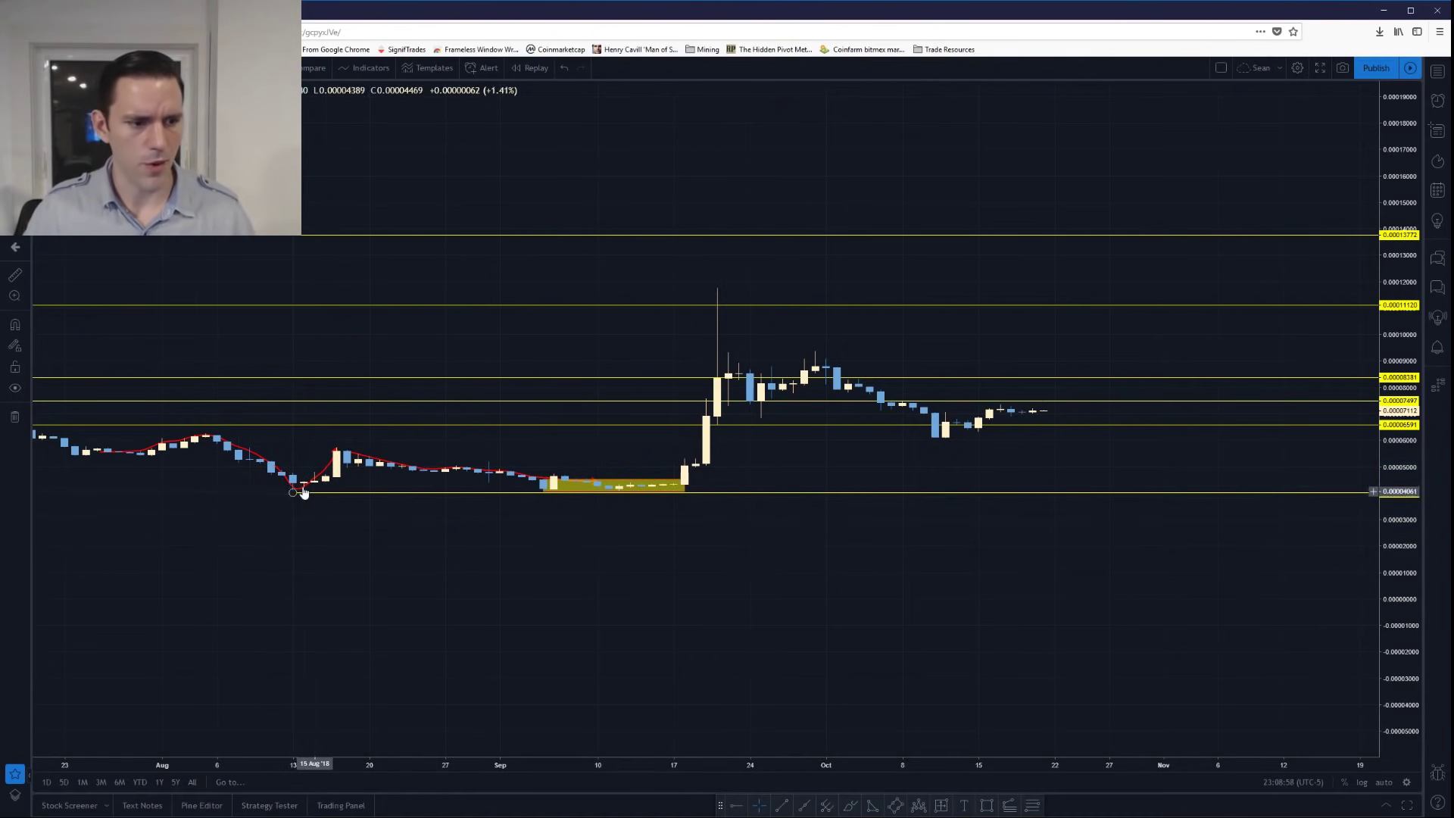
{"action": "left_click", "coordinate": [292, 487]}
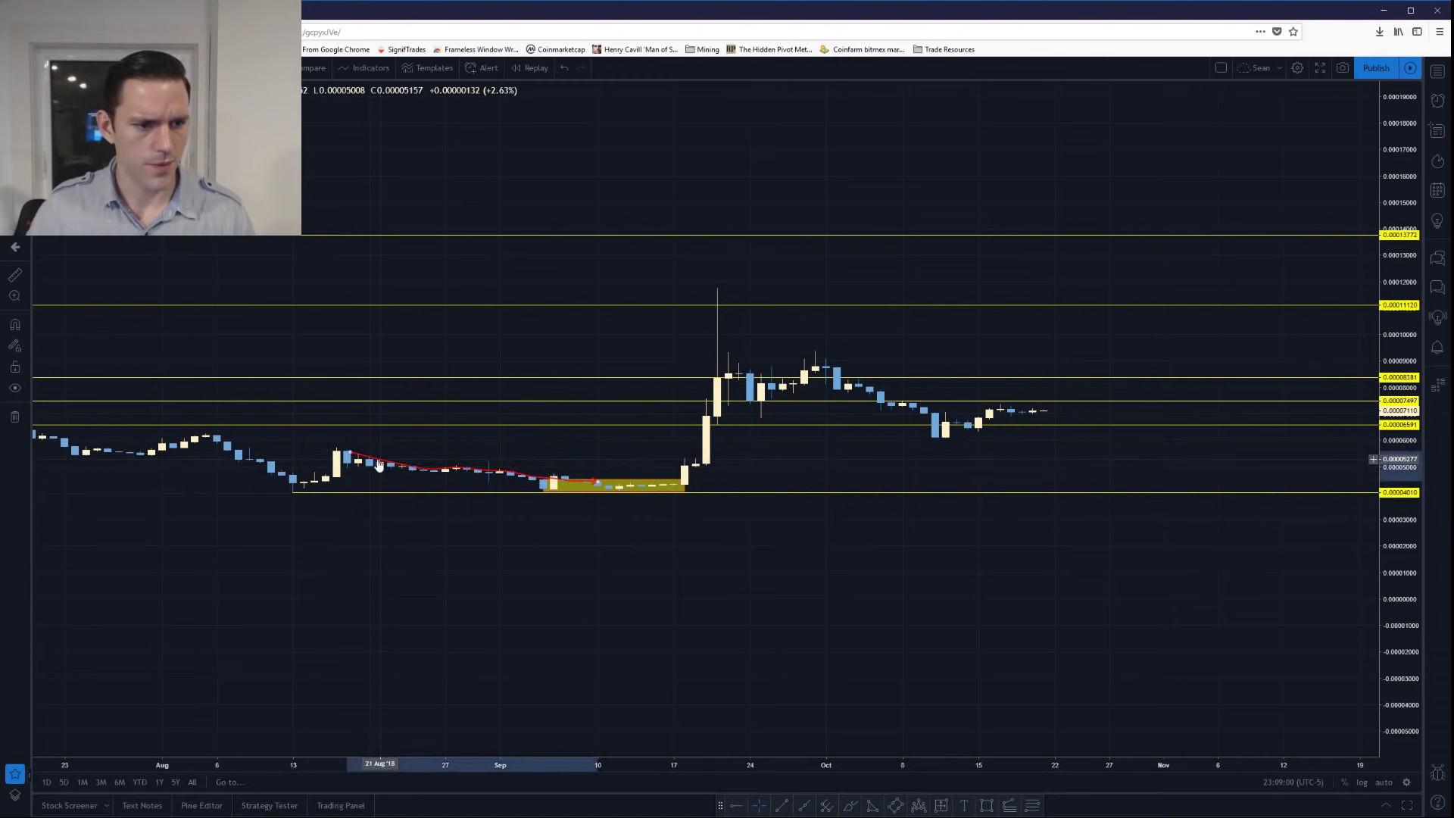
{"action": "left_click", "coordinate": [292, 488]}
{"action": "key", "text": "Delete"}
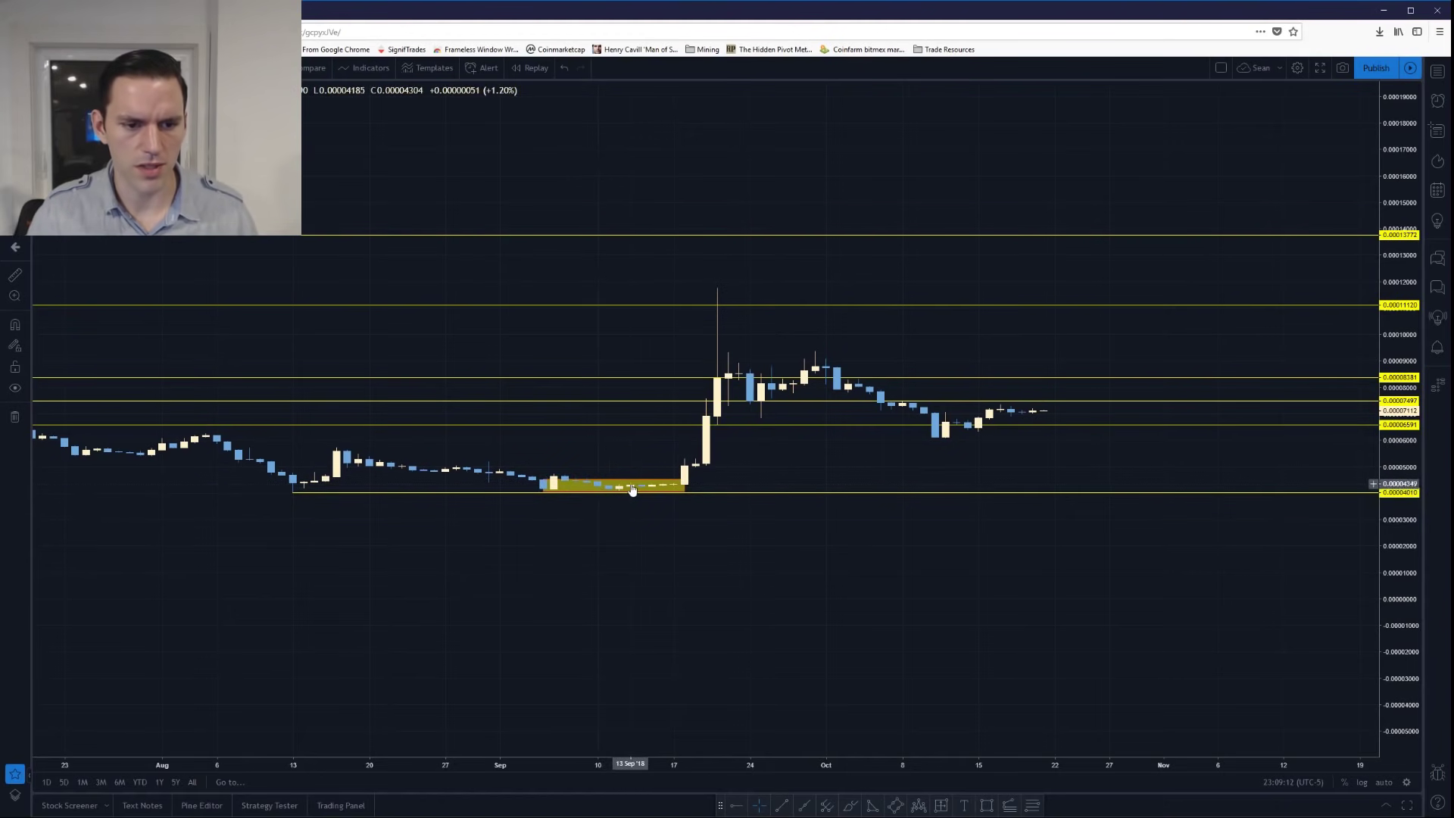
- Place a small brush mark beside the mid-August 2018 high
{"action": "left_click", "coordinate": [670, 490]}
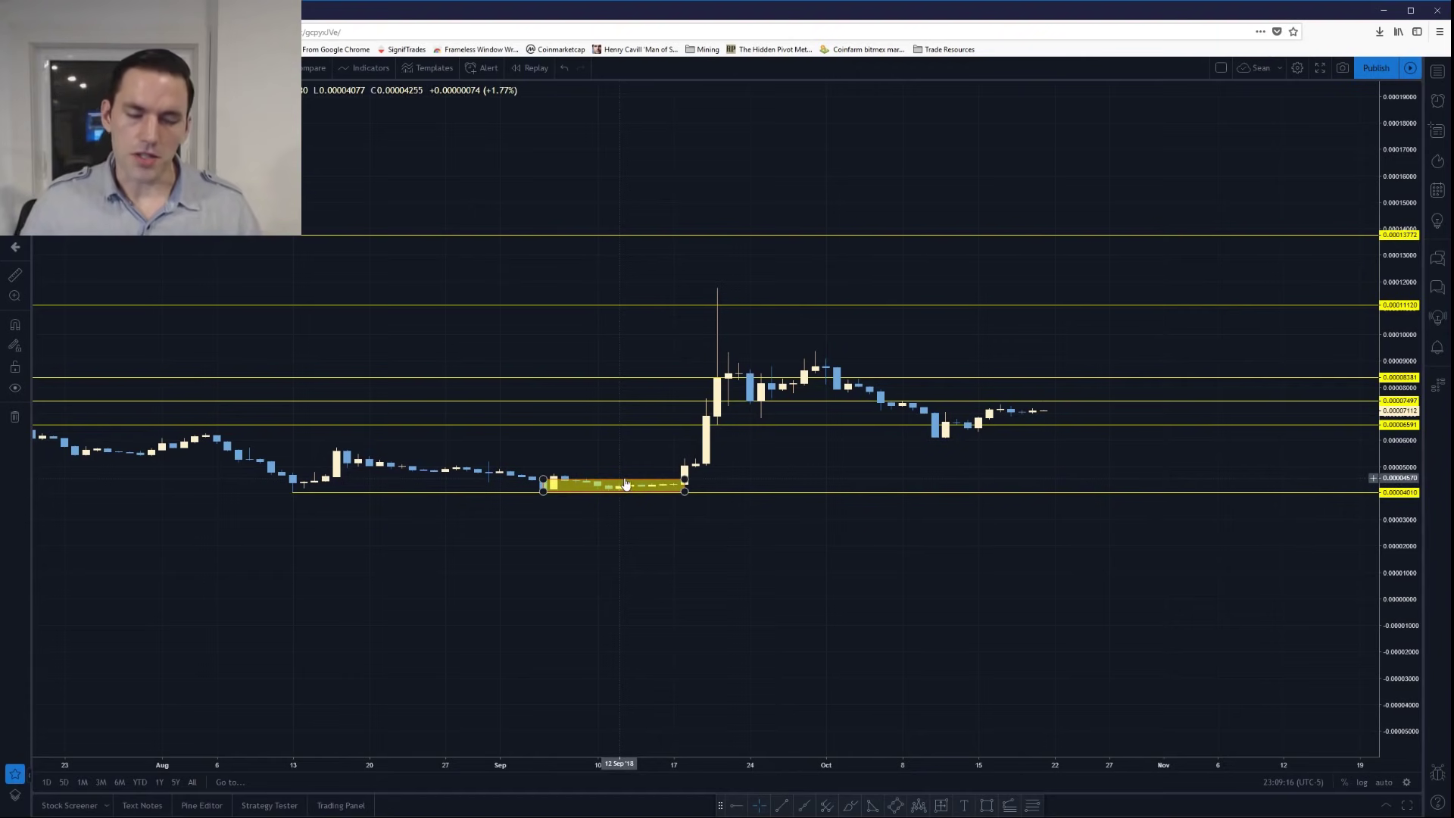
{"action": "left_click", "coordinate": [662, 462]}
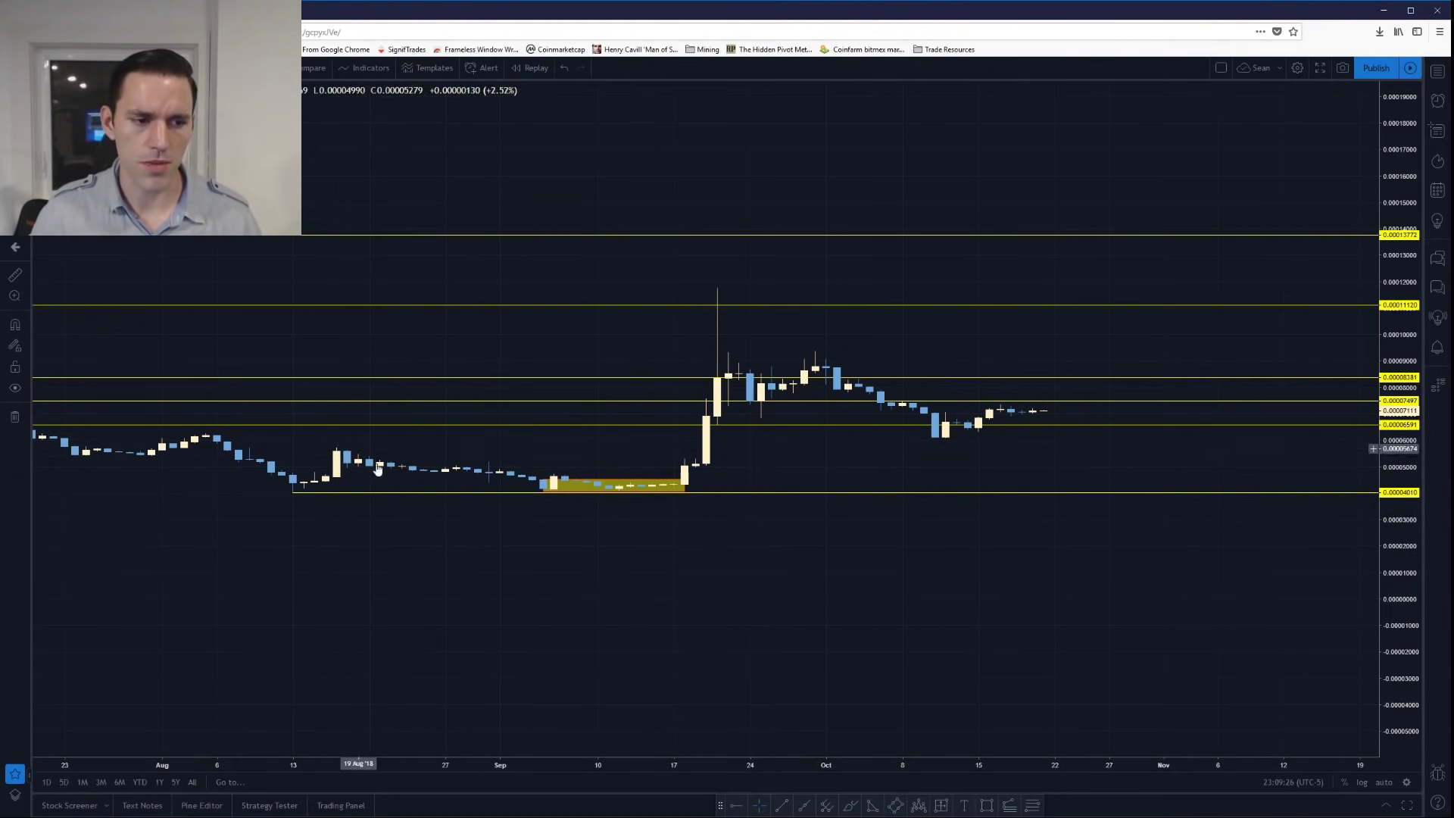
{"action": "left_click", "coordinate": [853, 809]}
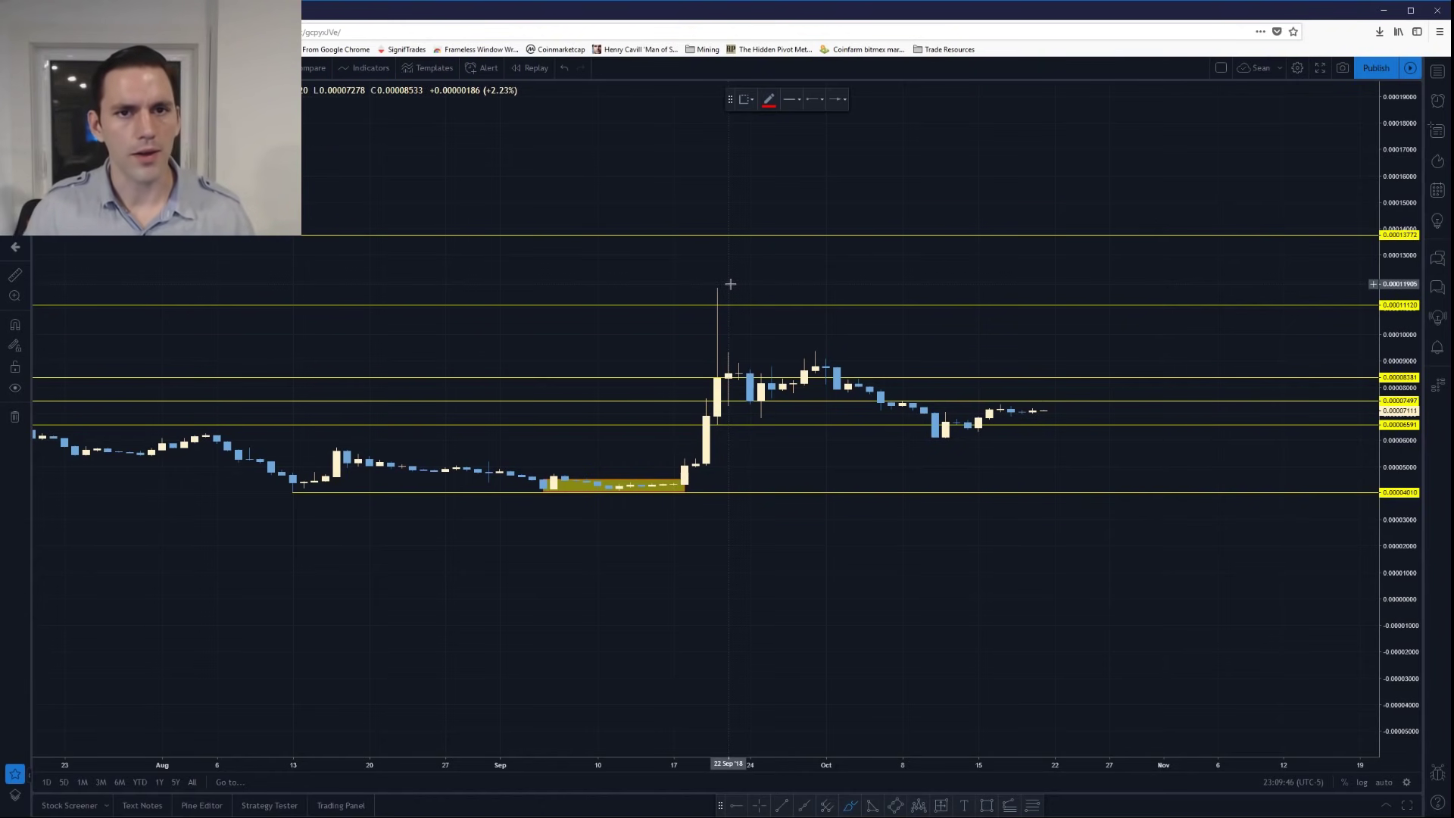
{"action": "left_click", "coordinate": [349, 456]}
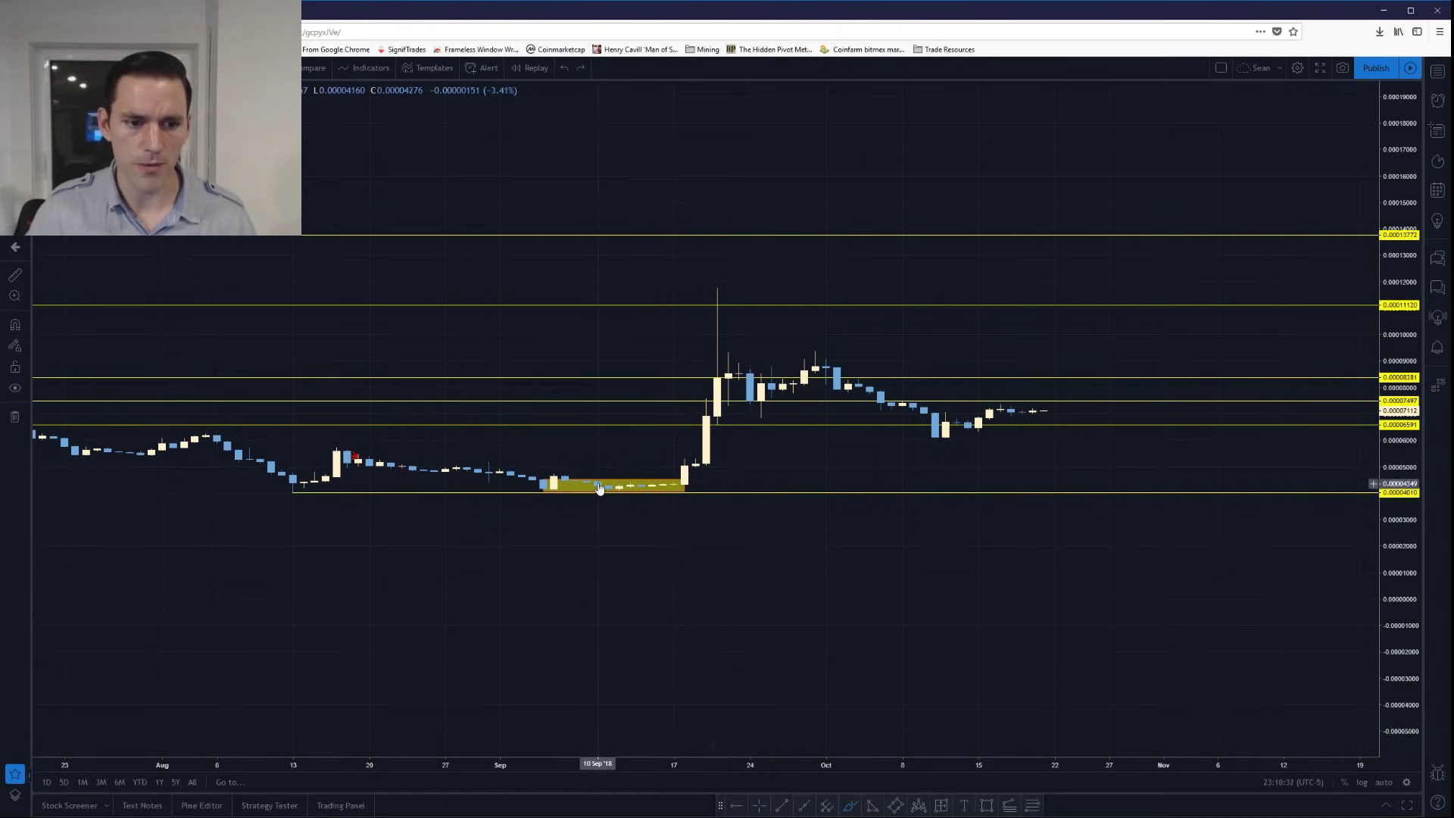
- Move the yellow September rectangle up above its candles and delete it
{"action": "left_click_drag", "start_coordinate": [596, 483], "coordinate": [594, 452]}
{"action": "key", "text": "Delete"}
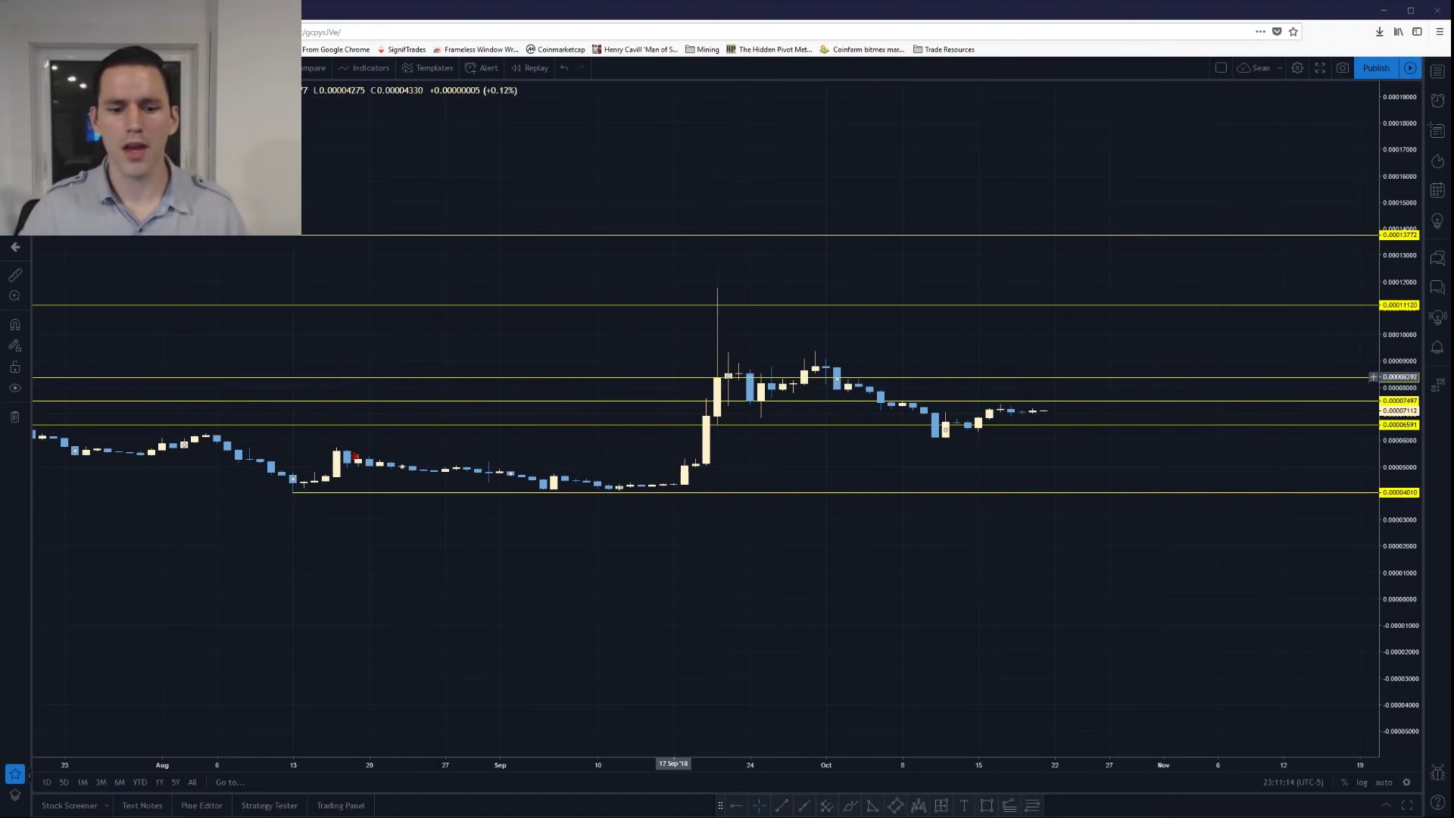
- Circle the sideways candles from about 6 to 17 September 2018 with the brush and undo the circle
{"action": "left_click", "coordinate": [850, 805]}
{"action": "mouse_move", "coordinate": [665, 482]}
{"action": "left_mouse_down"}
{"action": "mouse_move", "coordinate": [614, 460]}
{"action": "mouse_move", "coordinate": [568, 500]}
{"action": "mouse_move", "coordinate": [651, 506]}
{"action": "mouse_move", "coordinate": [672, 480]}
{"action": "left_mouse_up"}
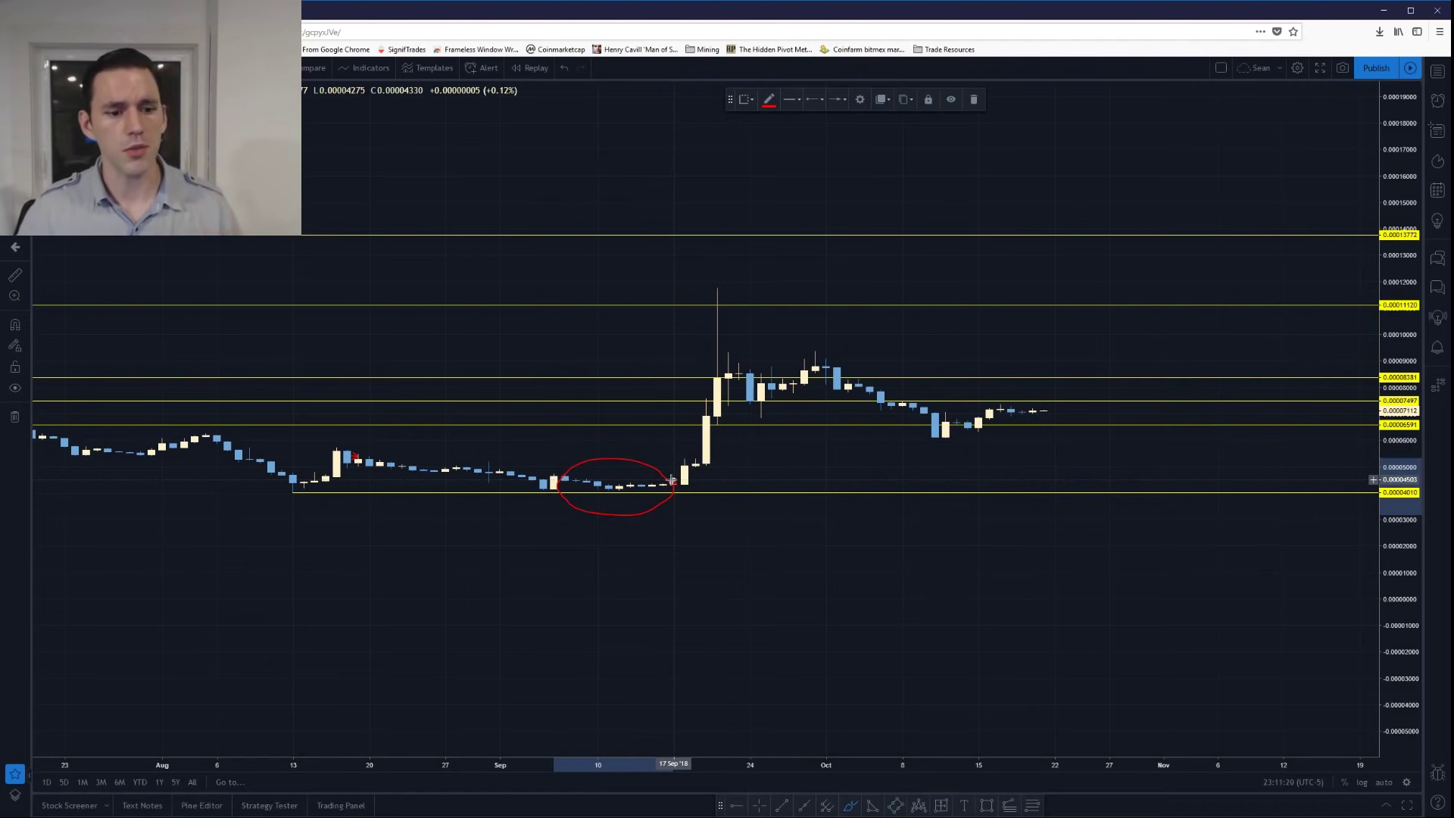
{"action": "key", "text": "ctrl+z"}
- Circle the points where the September 2018 rally crosses the horizontal rays with the brush and undo those circles
{"action": "mouse_move", "coordinate": [726, 418]}
{"action": "left_mouse_down"}
{"action": "mouse_move", "coordinate": [693, 415]}
{"action": "mouse_move", "coordinate": [690, 433]}
{"action": "mouse_move", "coordinate": [727, 422]}
{"action": "mouse_move", "coordinate": [706, 373]}
{"action": "left_mouse_up"}
{"action": "left_click_drag", "start_coordinate": [712, 324], "coordinate": [721, 312]}
{"action": "key", "text": "ctrl+z"}
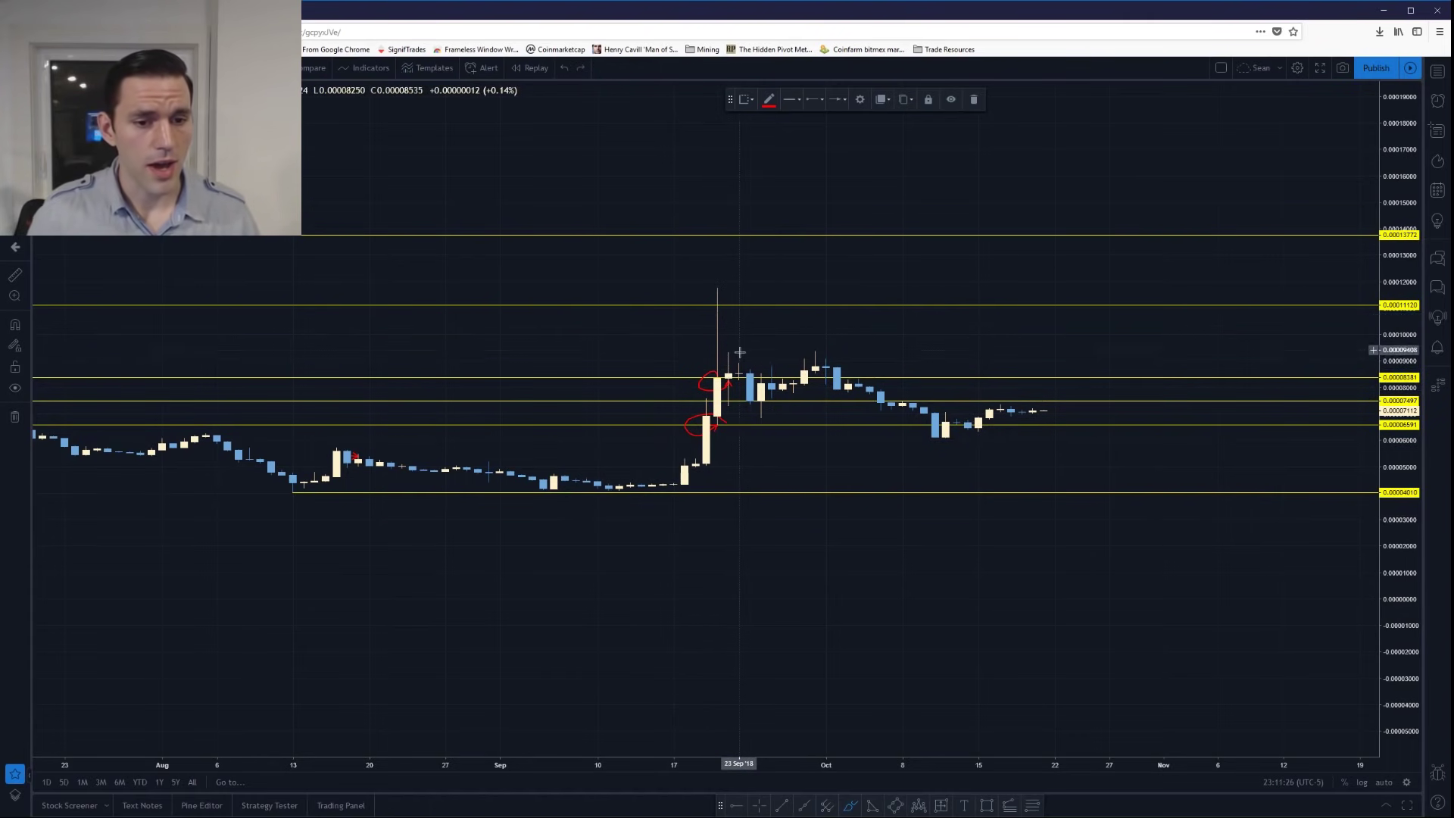
{"action": "key", "text": "ctrl+z"}
{"action": "key", "text": "ctrl+z"}
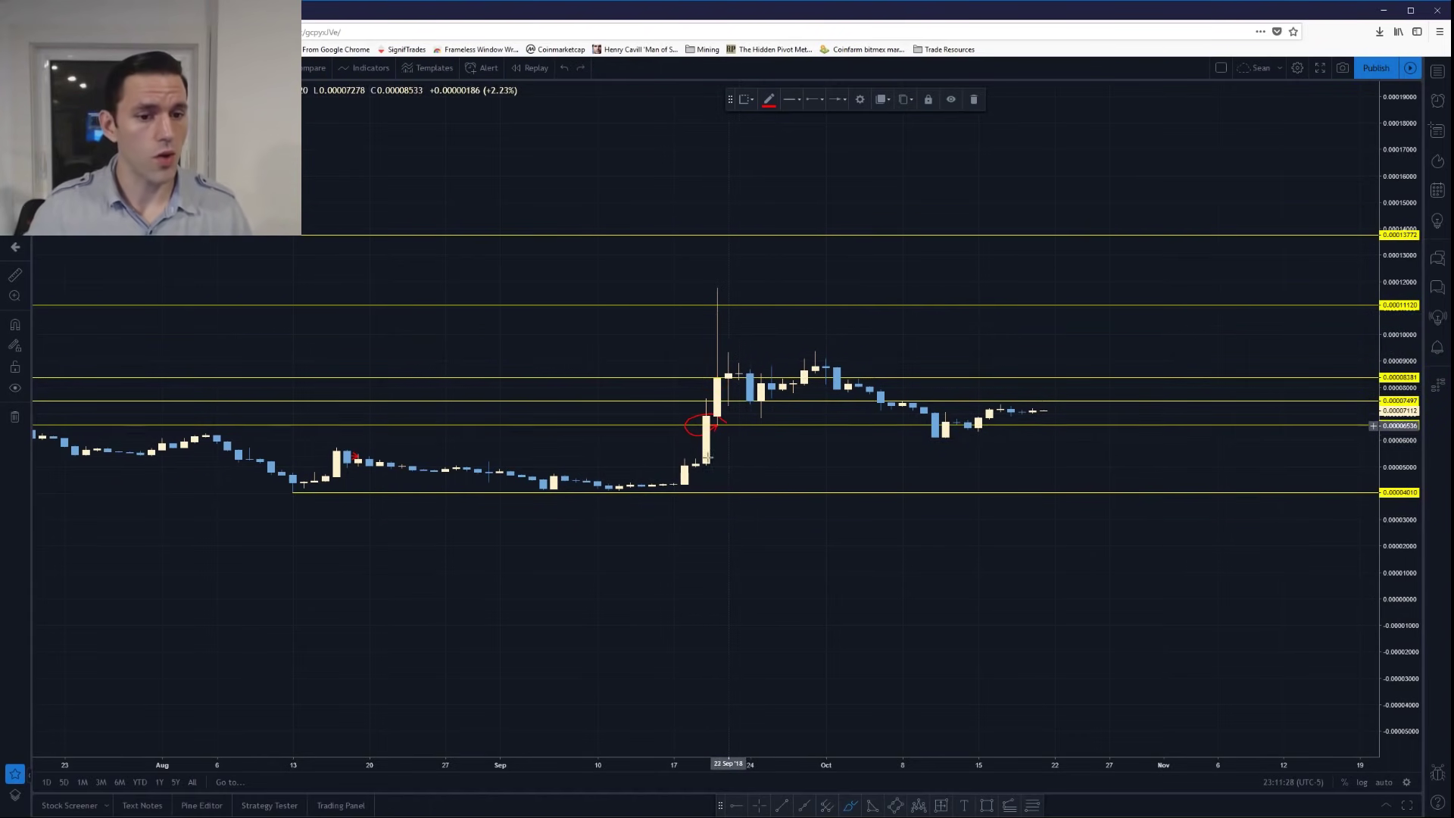
- Draw a flatter brush loop around the candles from about 7 to 19 September 2018 and undo it
{"action": "mouse_move", "coordinate": [684, 490]}
{"action": "left_mouse_down"}
{"action": "mouse_move", "coordinate": [674, 474]}
{"action": "mouse_move", "coordinate": [606, 471]}
{"action": "mouse_move", "coordinate": [567, 485]}
{"action": "mouse_move", "coordinate": [691, 484]}
{"action": "left_mouse_up"}
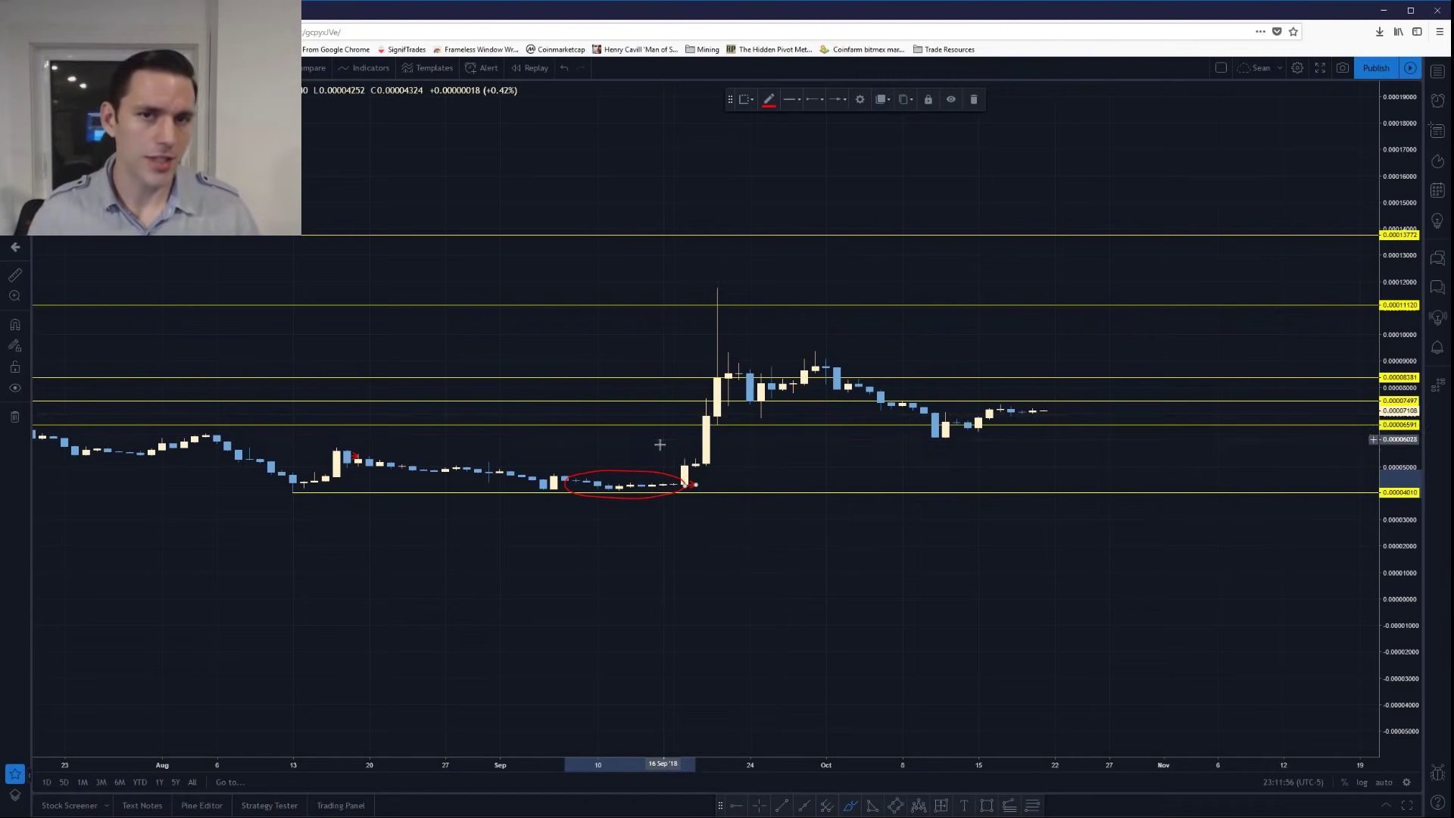
{"action": "key", "text": "ctrl+z"}
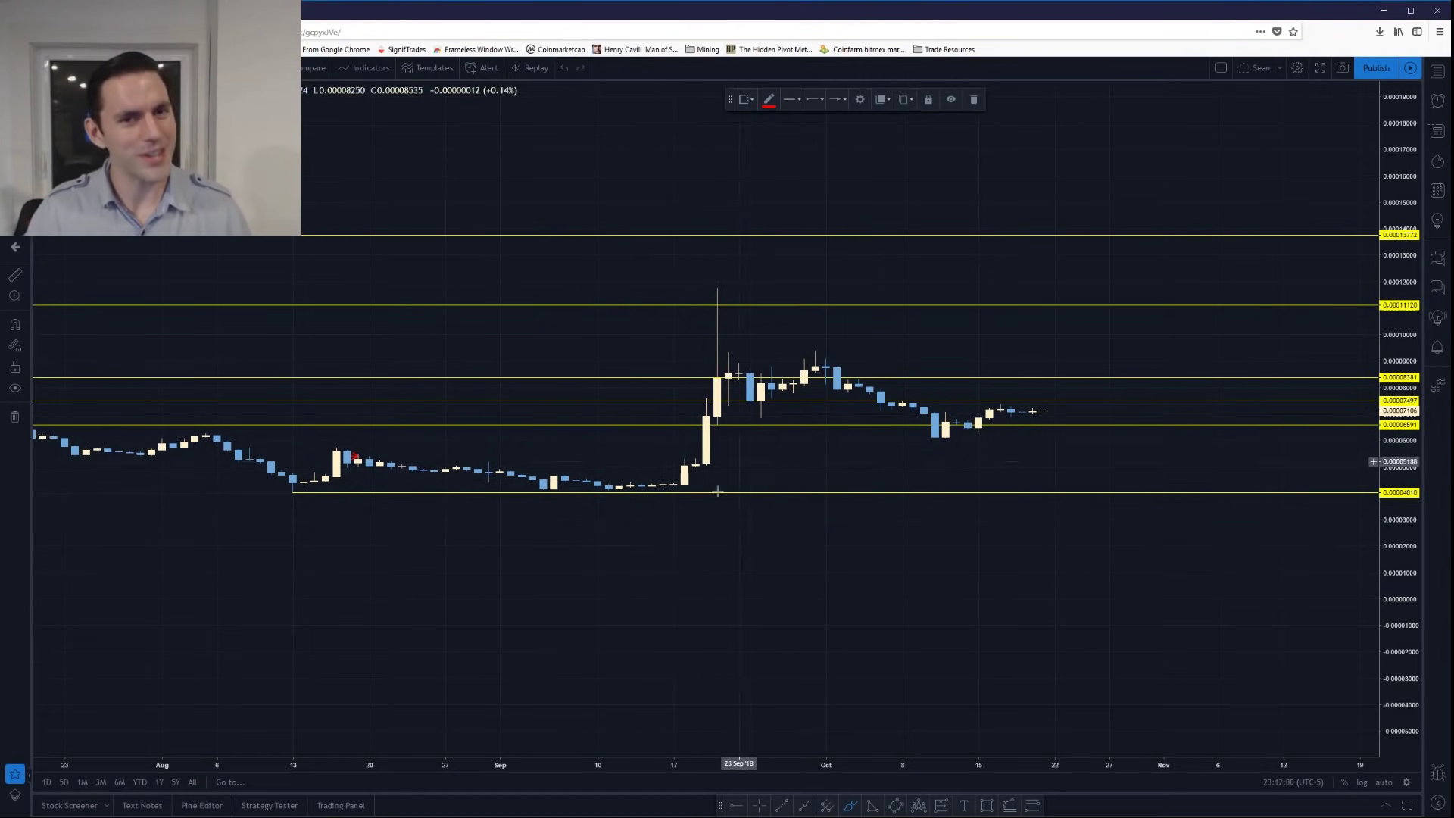
- Switch to the InDesign course notes, highlight "The psychology of accumulation and distribution" and return to the TradingView chart
{"action": "key", "text": "alt+Tab"}
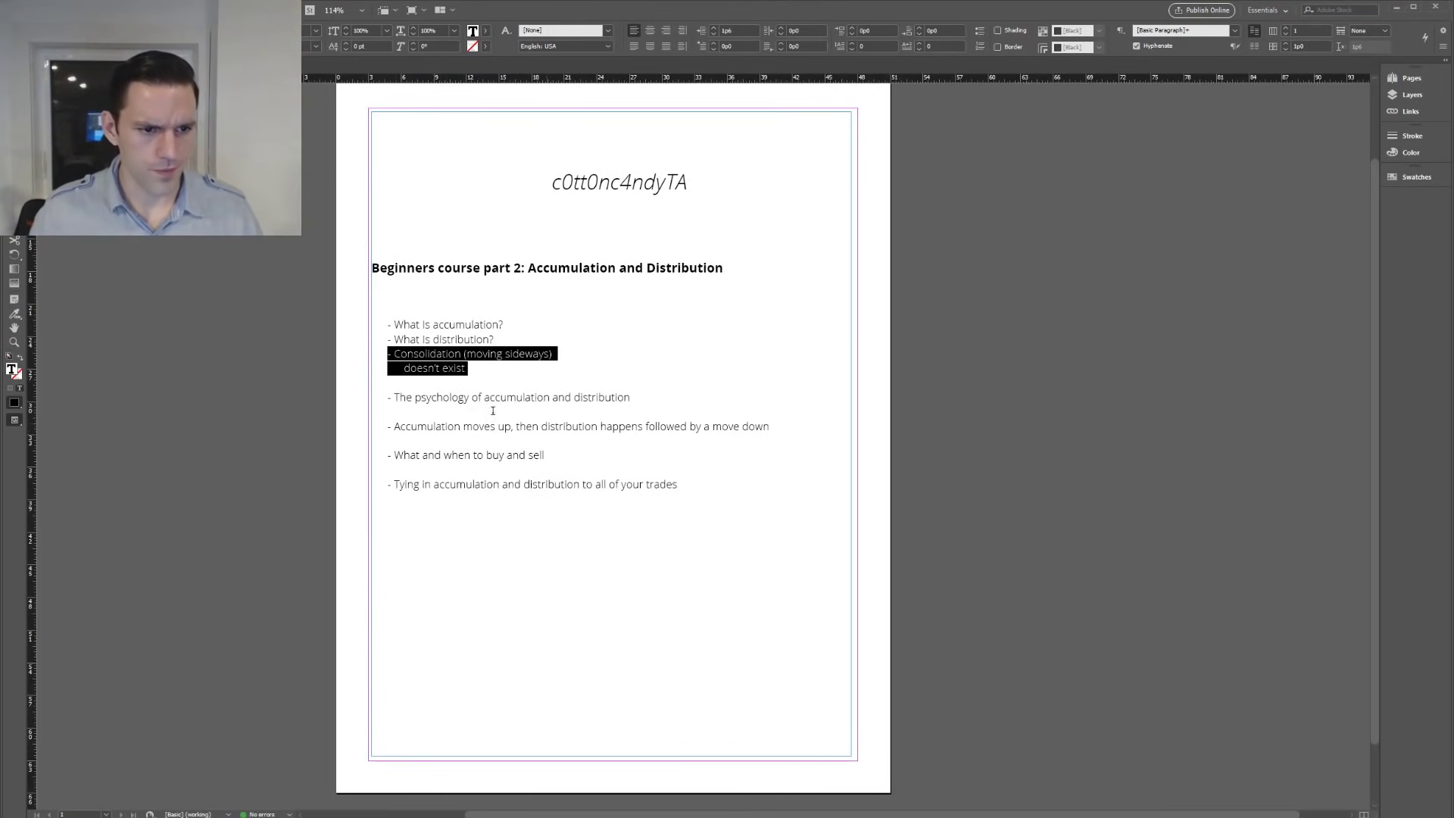
{"action": "left_click_drag", "start_coordinate": [394, 399], "coordinate": [635, 400]}
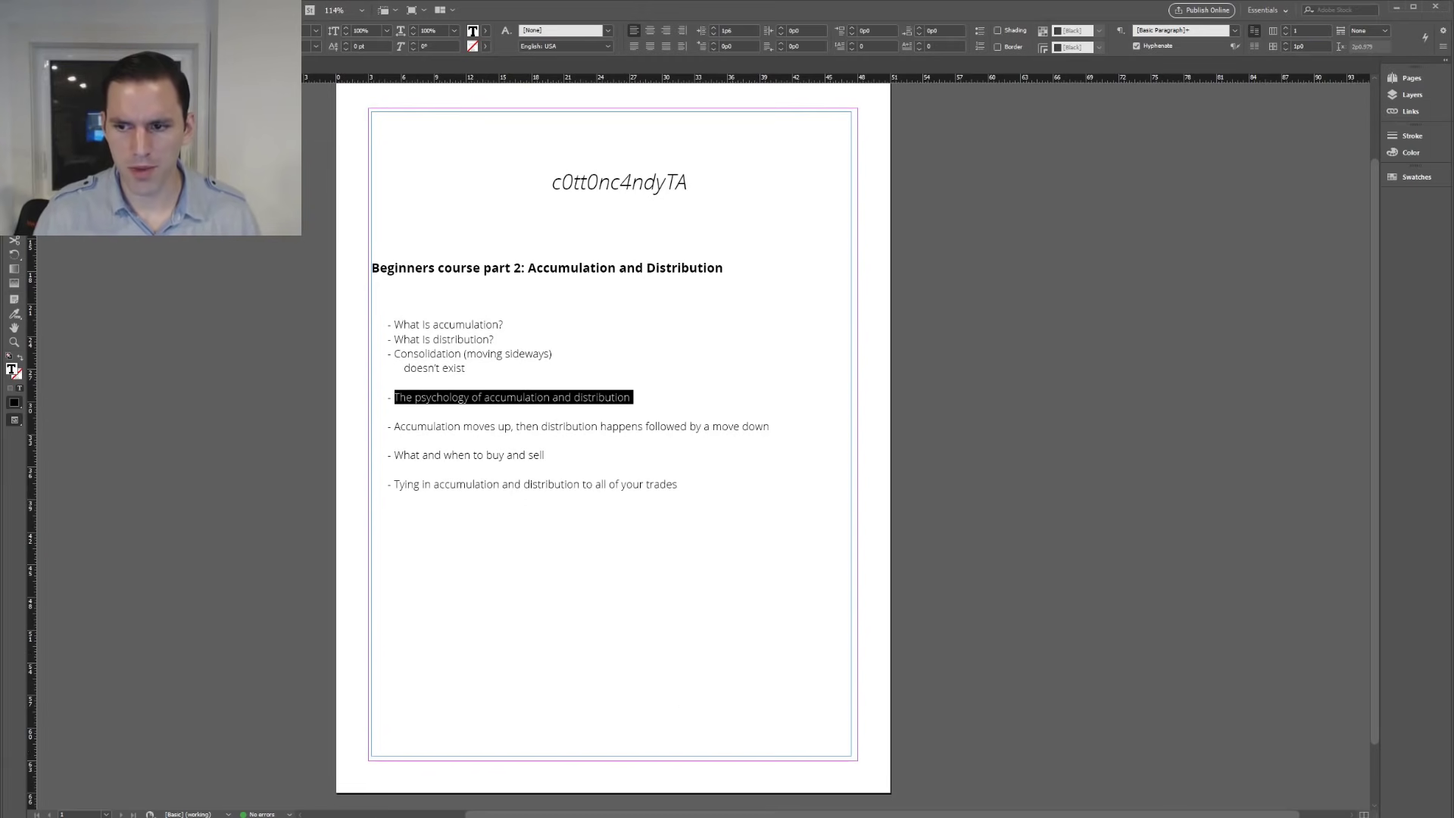
{"action": "key", "text": "alt+Tab"}
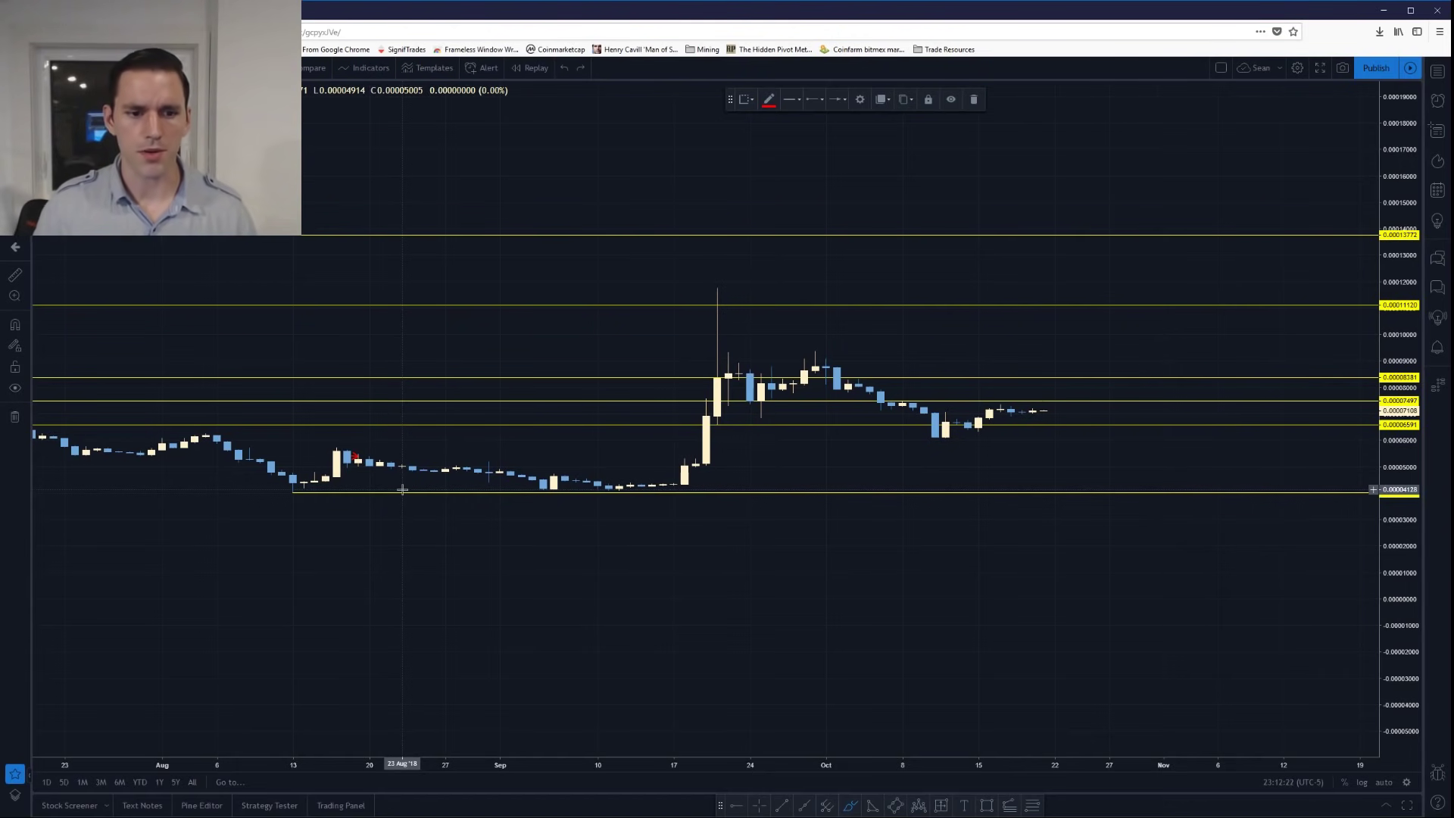
- Circle the sideways candles from about 10 to 18 September 2018 and the breakout at the 0.00007497 ray with the brush
{"action": "mouse_move", "coordinate": [684, 471]}
{"action": "left_mouse_down"}
{"action": "mouse_move", "coordinate": [608, 499]}
{"action": "mouse_move", "coordinate": [684, 475]}
{"action": "left_mouse_up"}
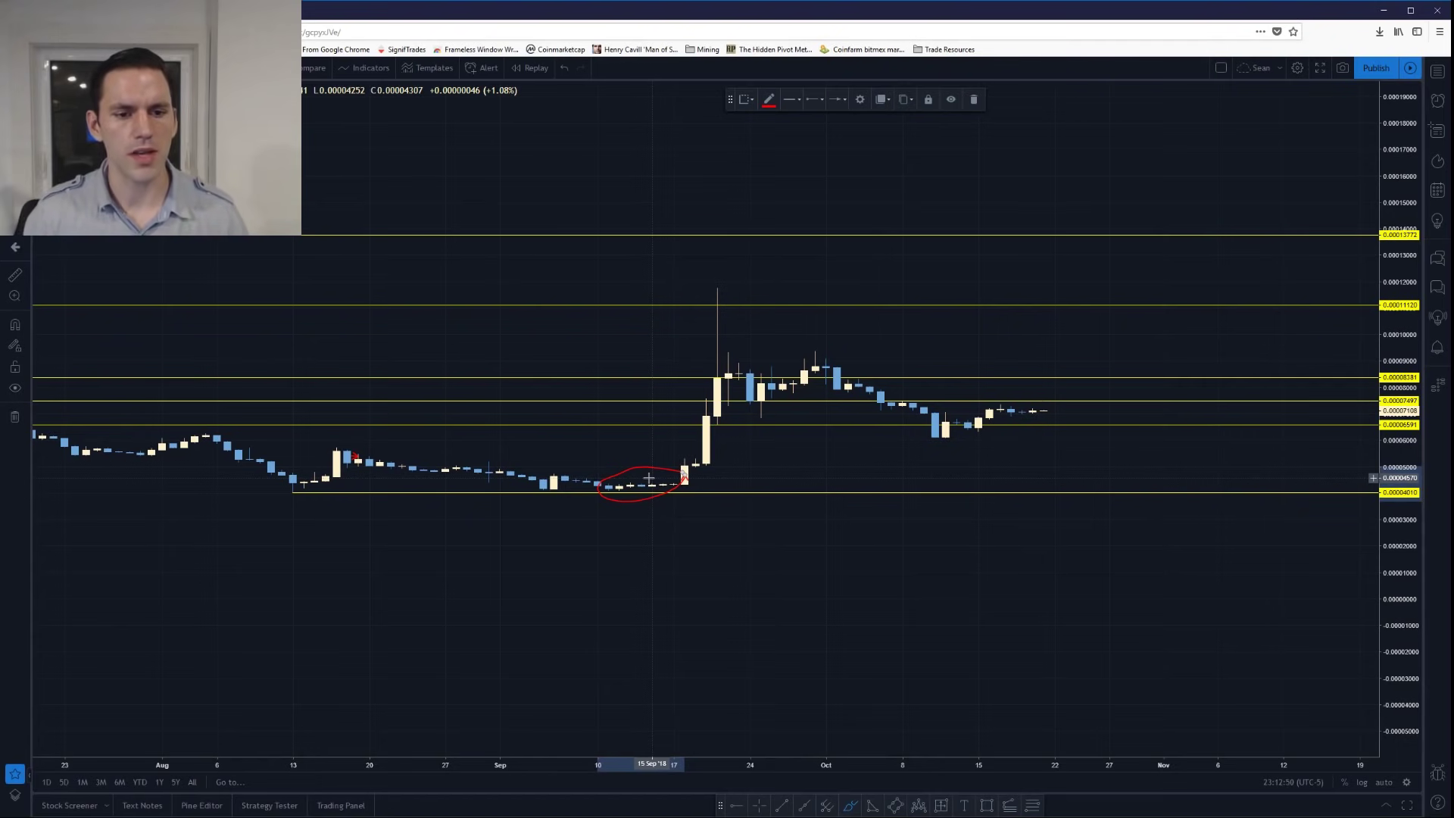
{"action": "mouse_move", "coordinate": [723, 394]}
{"action": "left_mouse_down"}
{"action": "mouse_move", "coordinate": [700, 413]}
{"action": "mouse_move", "coordinate": [724, 396]}
{"action": "left_mouse_up"}
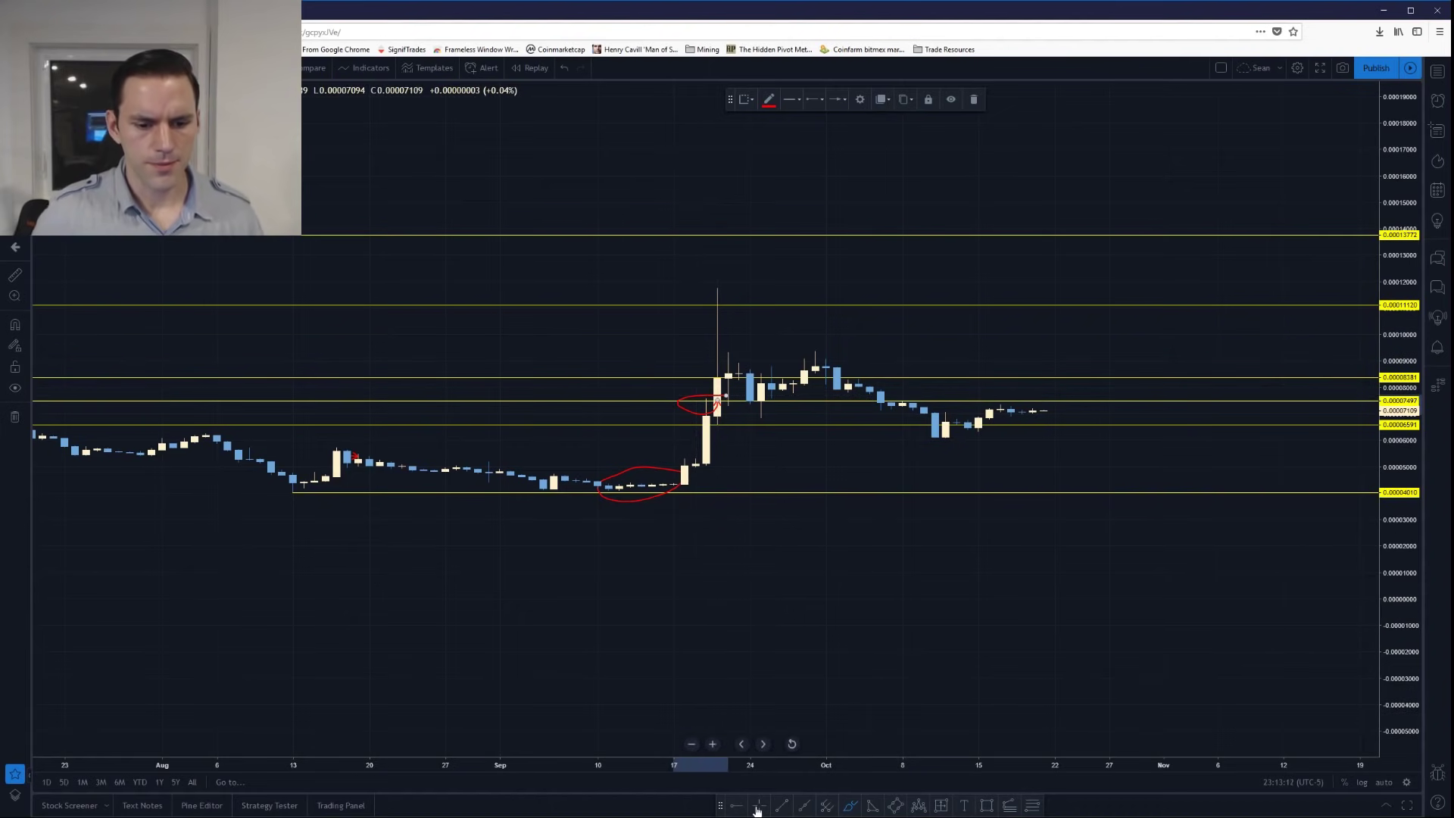
- Draw brush loops around the mid-August 2018 high and just below the late-August candles, and undo them
{"action": "left_click_drag", "start_coordinate": [466, 626], "coordinate": [642, 643]}
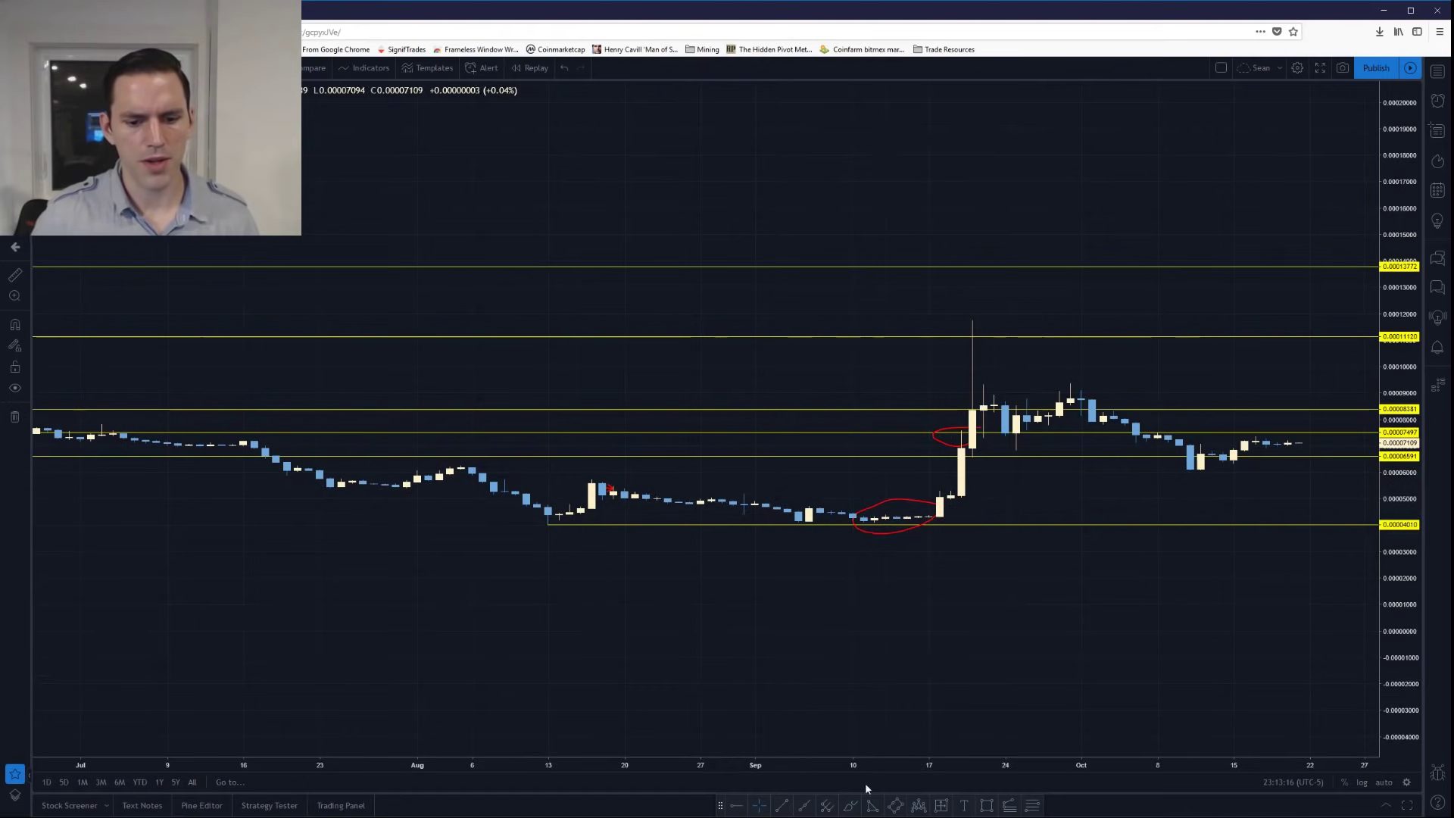
{"action": "left_click", "coordinate": [853, 807]}
{"action": "left_click_drag", "start_coordinate": [615, 491], "coordinate": [608, 474]}
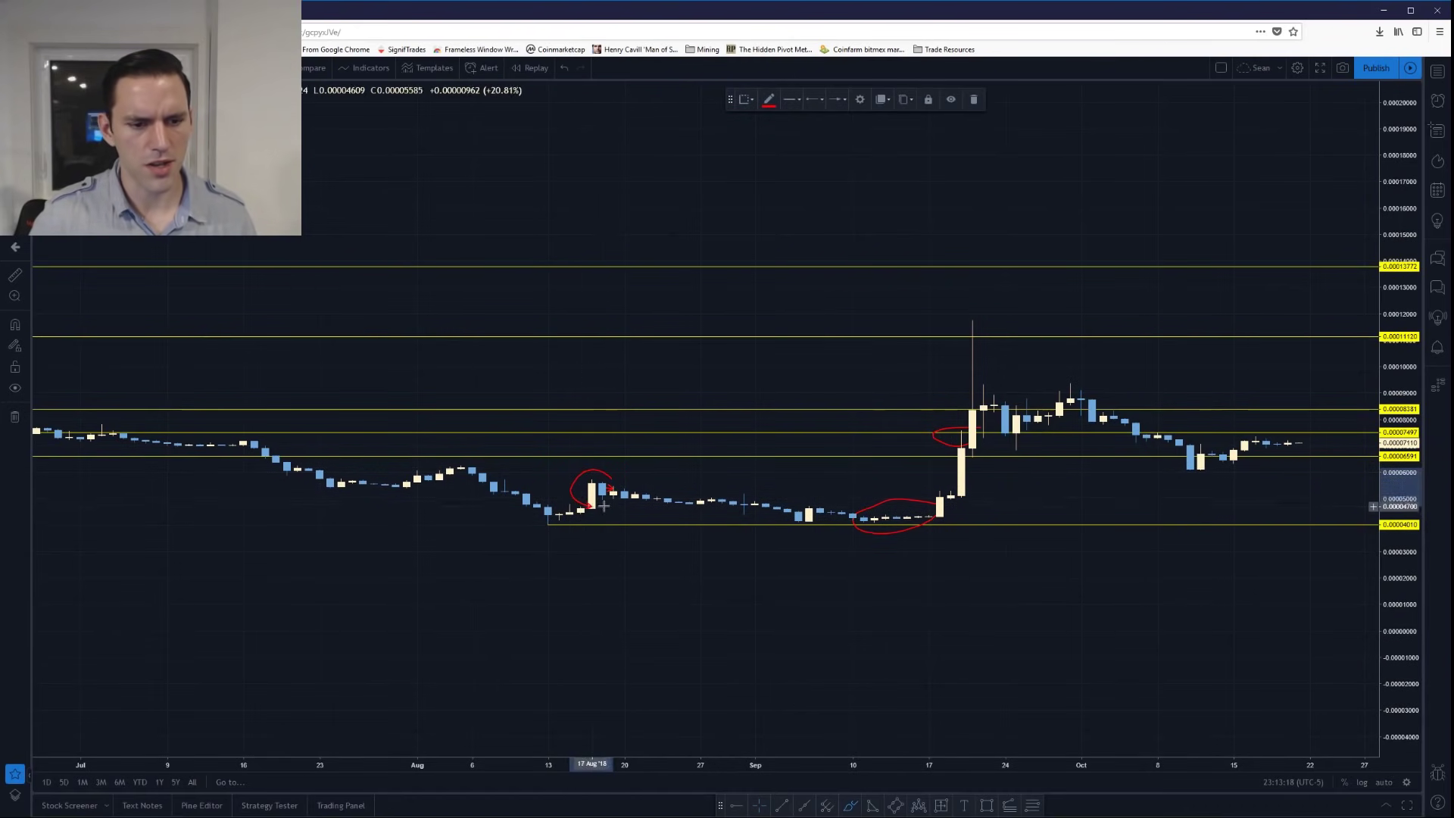
{"action": "mouse_move", "coordinate": [687, 520]}
{"action": "left_mouse_down"}
{"action": "mouse_move", "coordinate": [617, 524]}
{"action": "mouse_move", "coordinate": [691, 522]}
{"action": "left_mouse_up"}
{"action": "key", "text": "ctrl+z"}
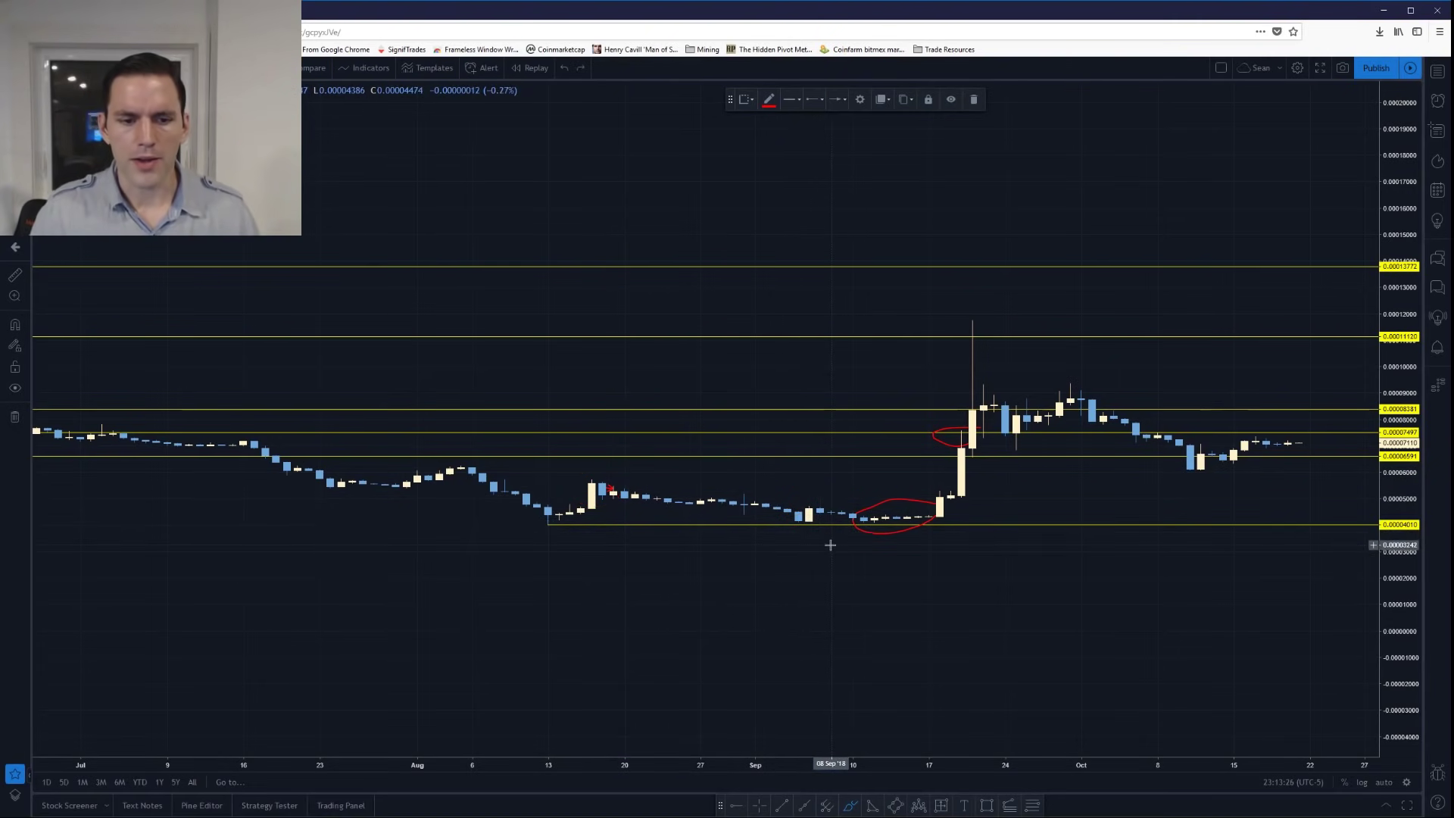
- Undo the breakout circle, the circle around the September range and the deletion of the yellow rectangle
{"action": "key", "text": "ctrl+z"}
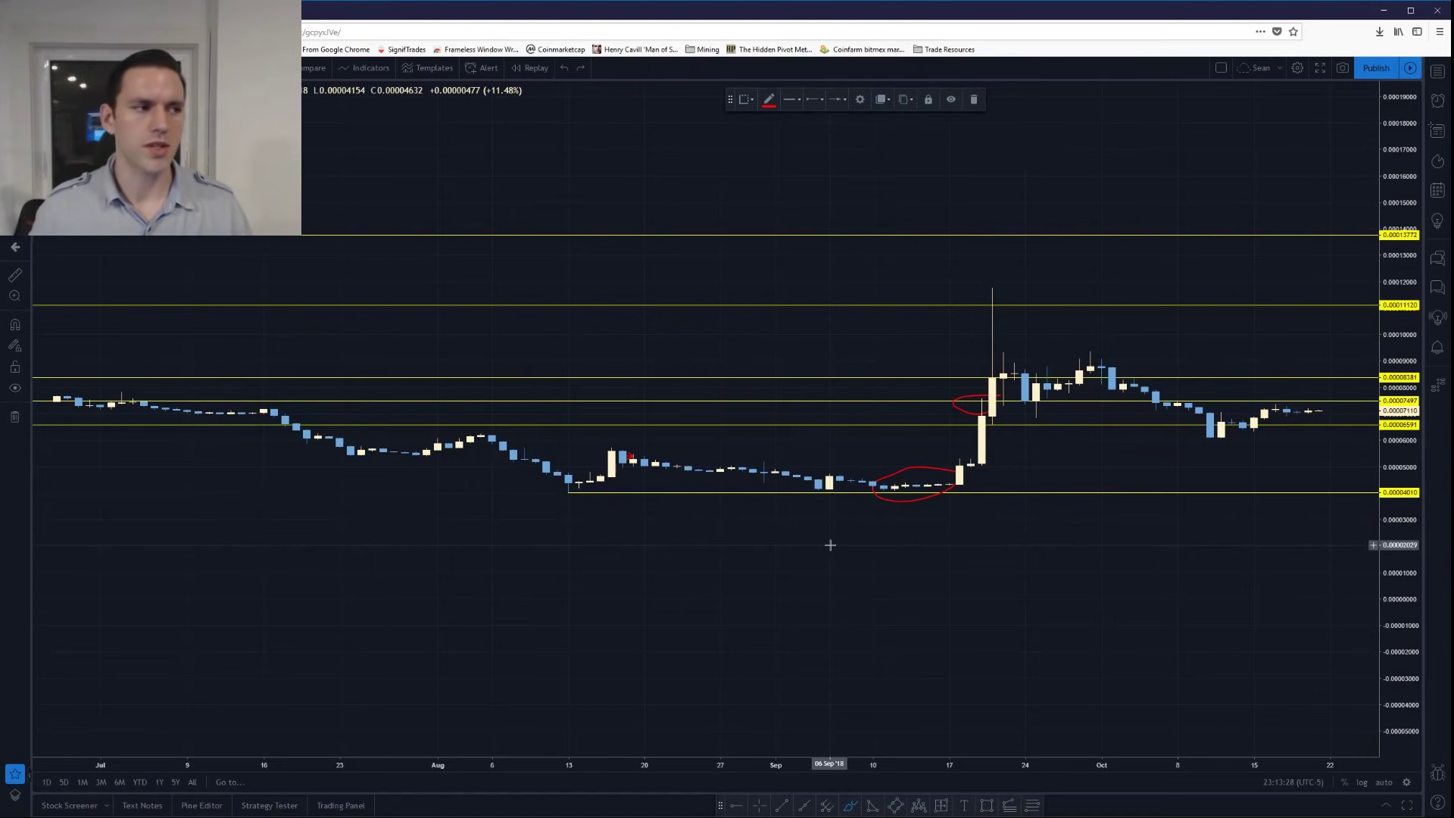
{"action": "key", "text": "ctrl+z"}
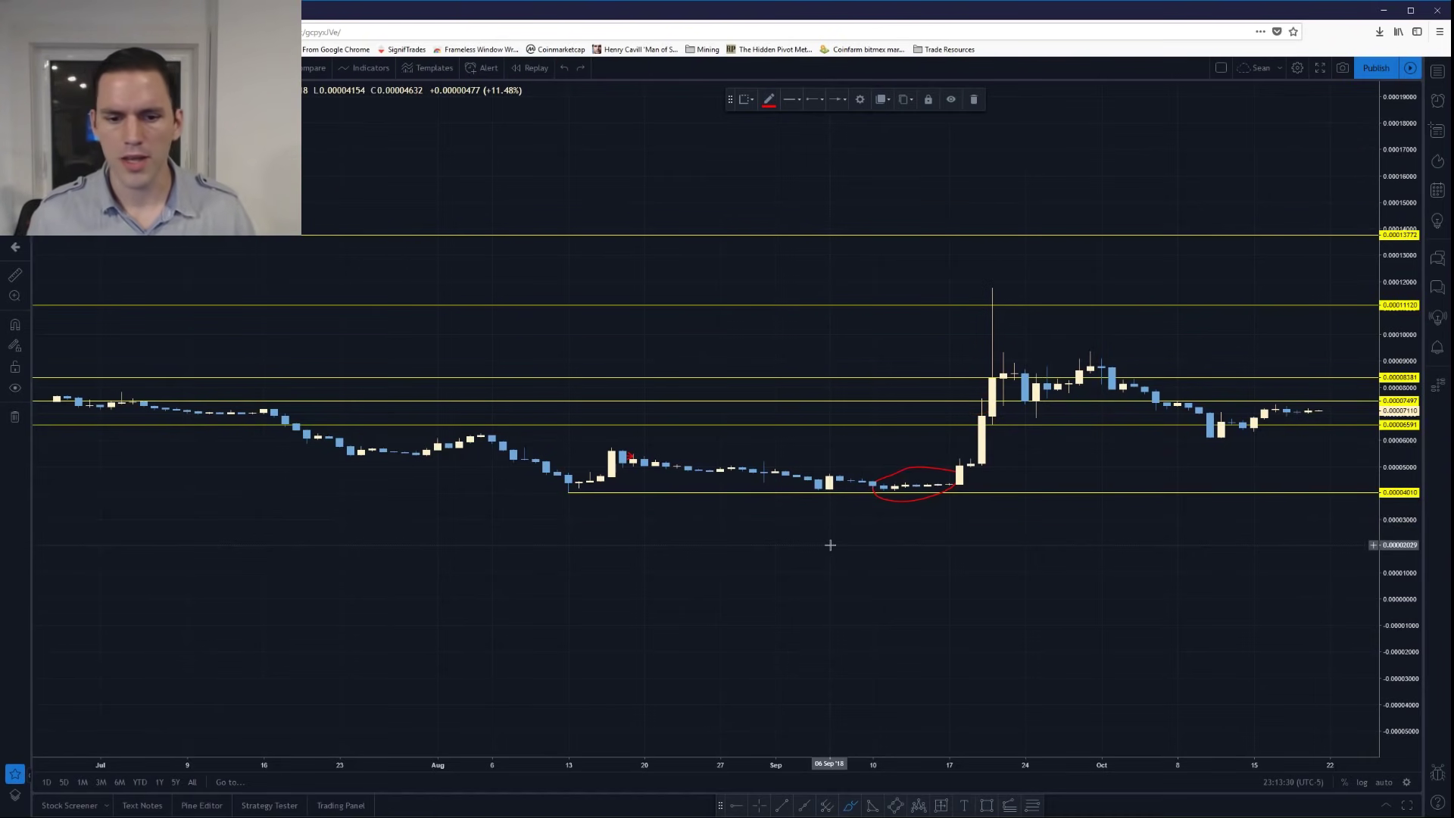
{"action": "key", "text": "ctrl+z"}
{"action": "key", "text": "ctrl+z"}
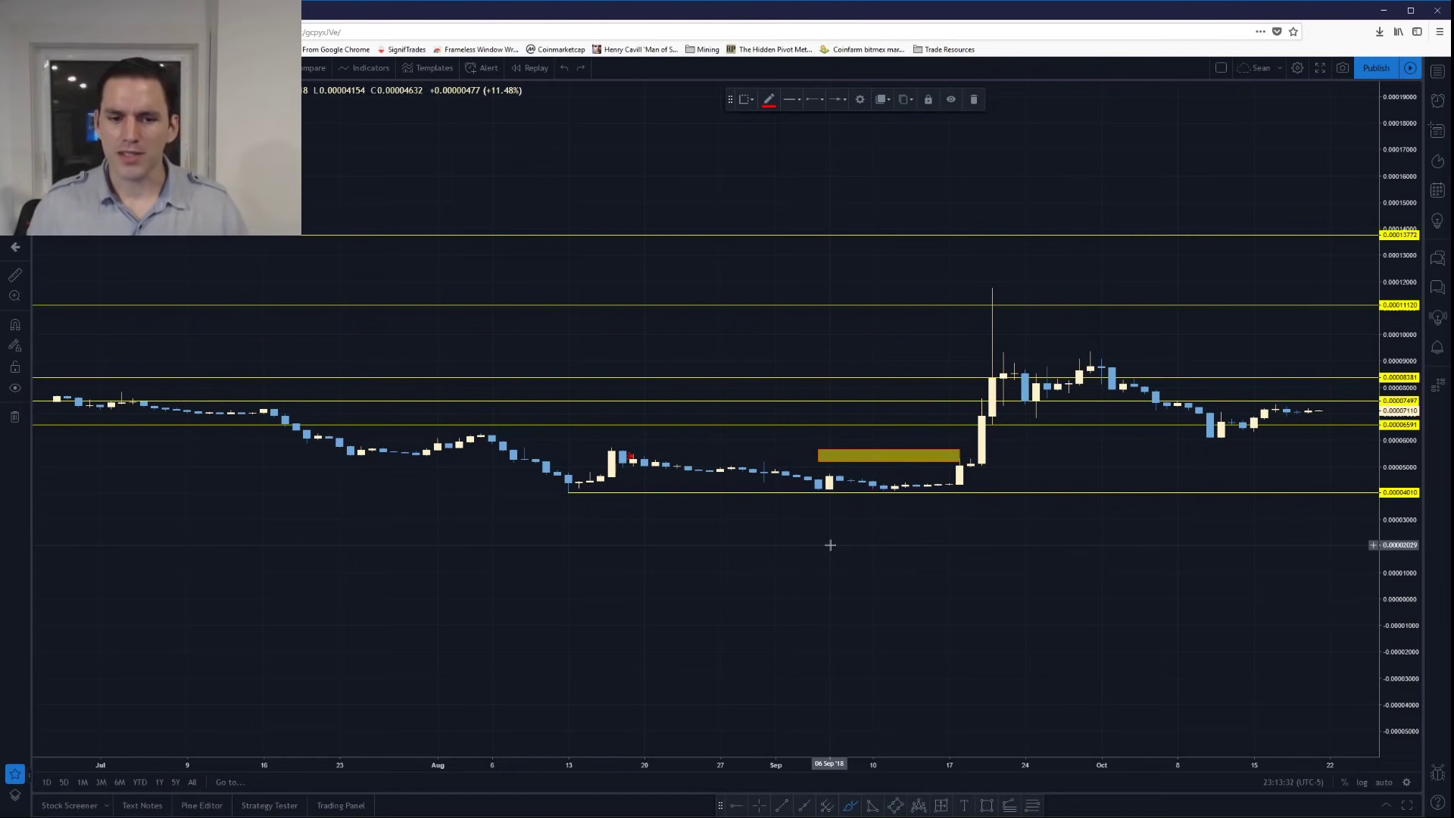
- Undo the yellow rectangle's move and remove it together with the red brush line over the late-August 2018 candles
{"action": "key", "text": "ctrl+z"}
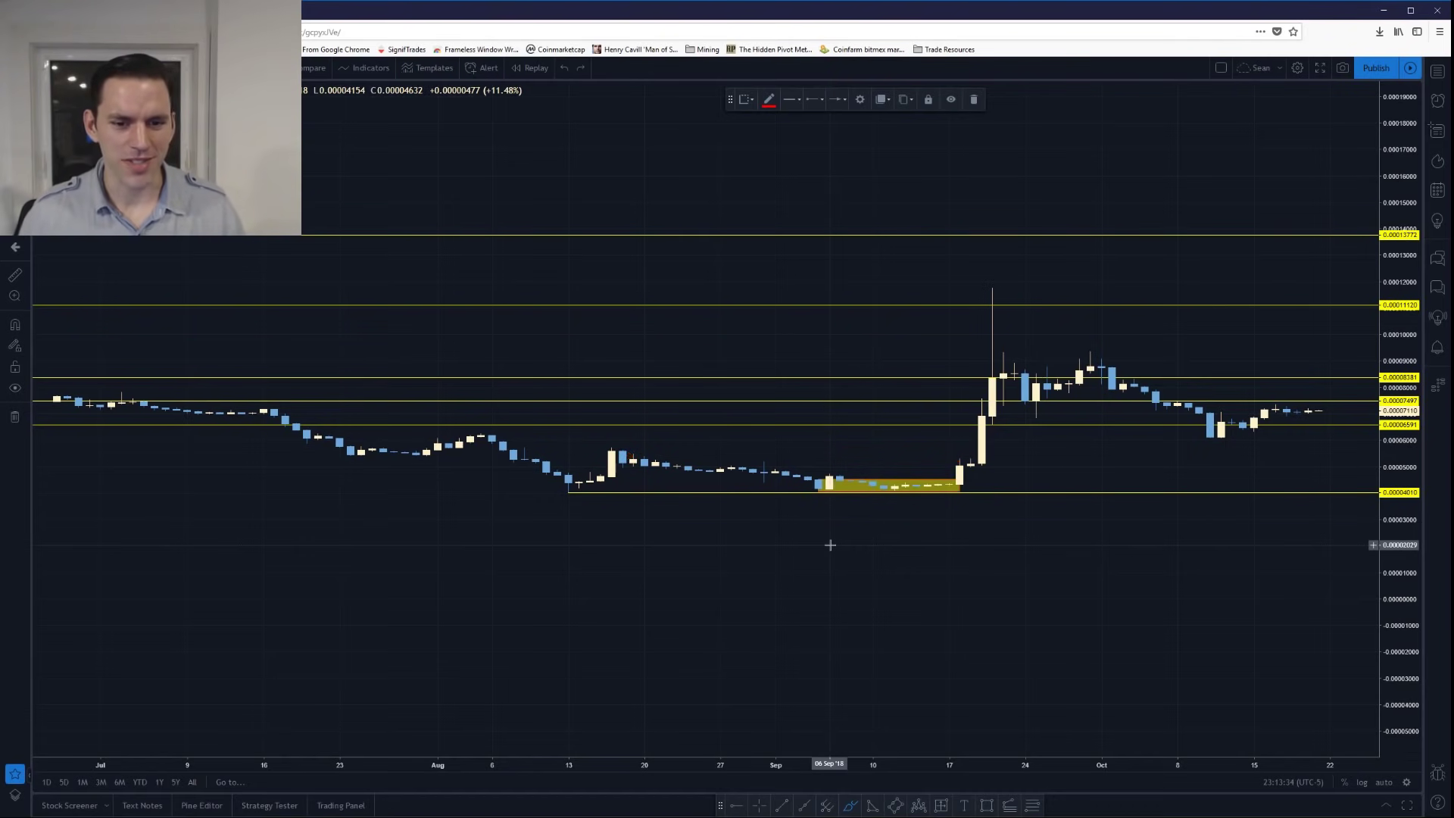
{"action": "key", "text": "ctrl+y"}
{"action": "left_click", "coordinate": [765, 807]}
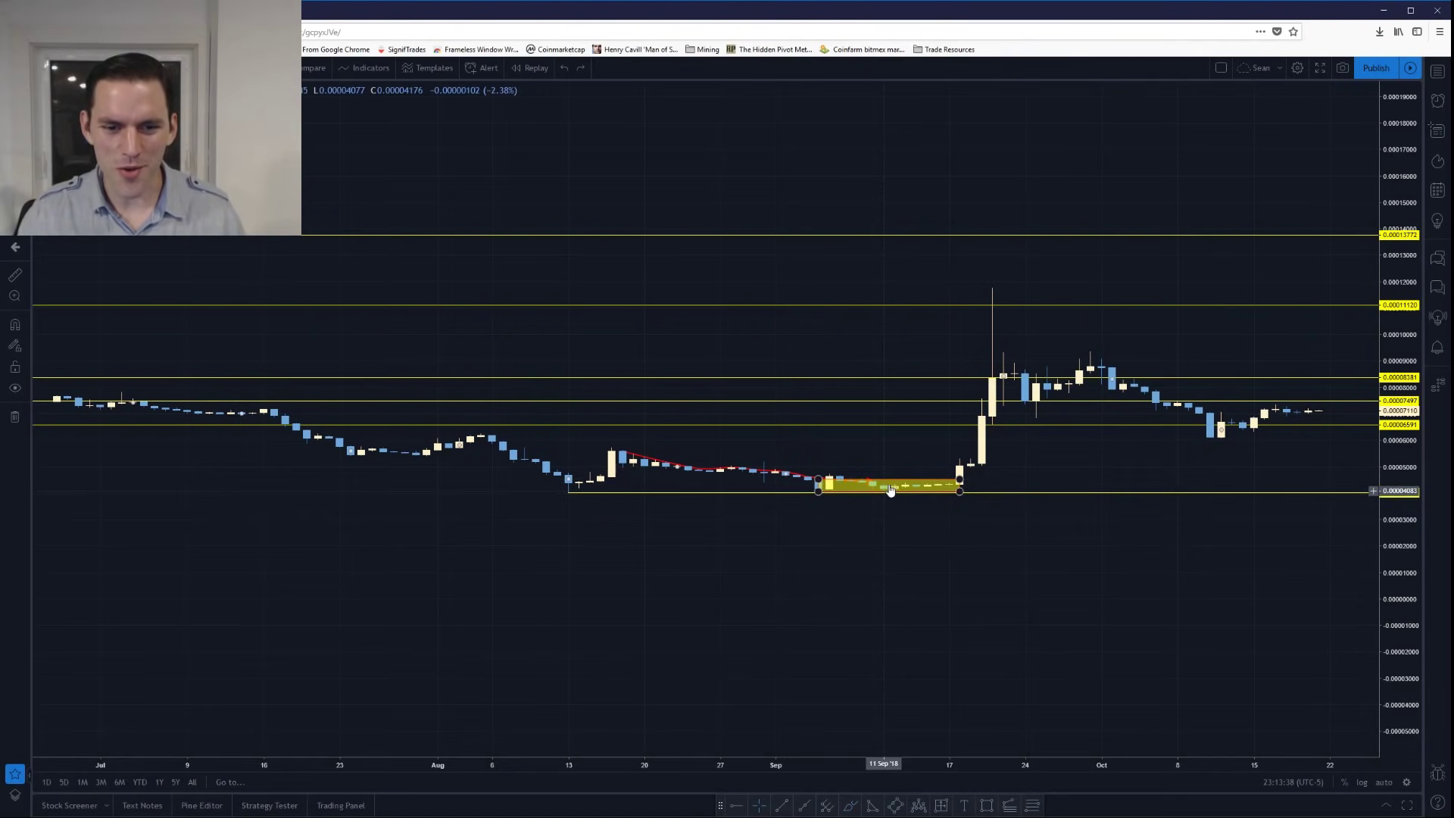
{"action": "key", "text": "ctrl+z"}
{"action": "double_click", "coordinate": [796, 479]}
{"action": "left_click", "coordinate": [807, 505]}
{"action": "key", "text": "Delete"}
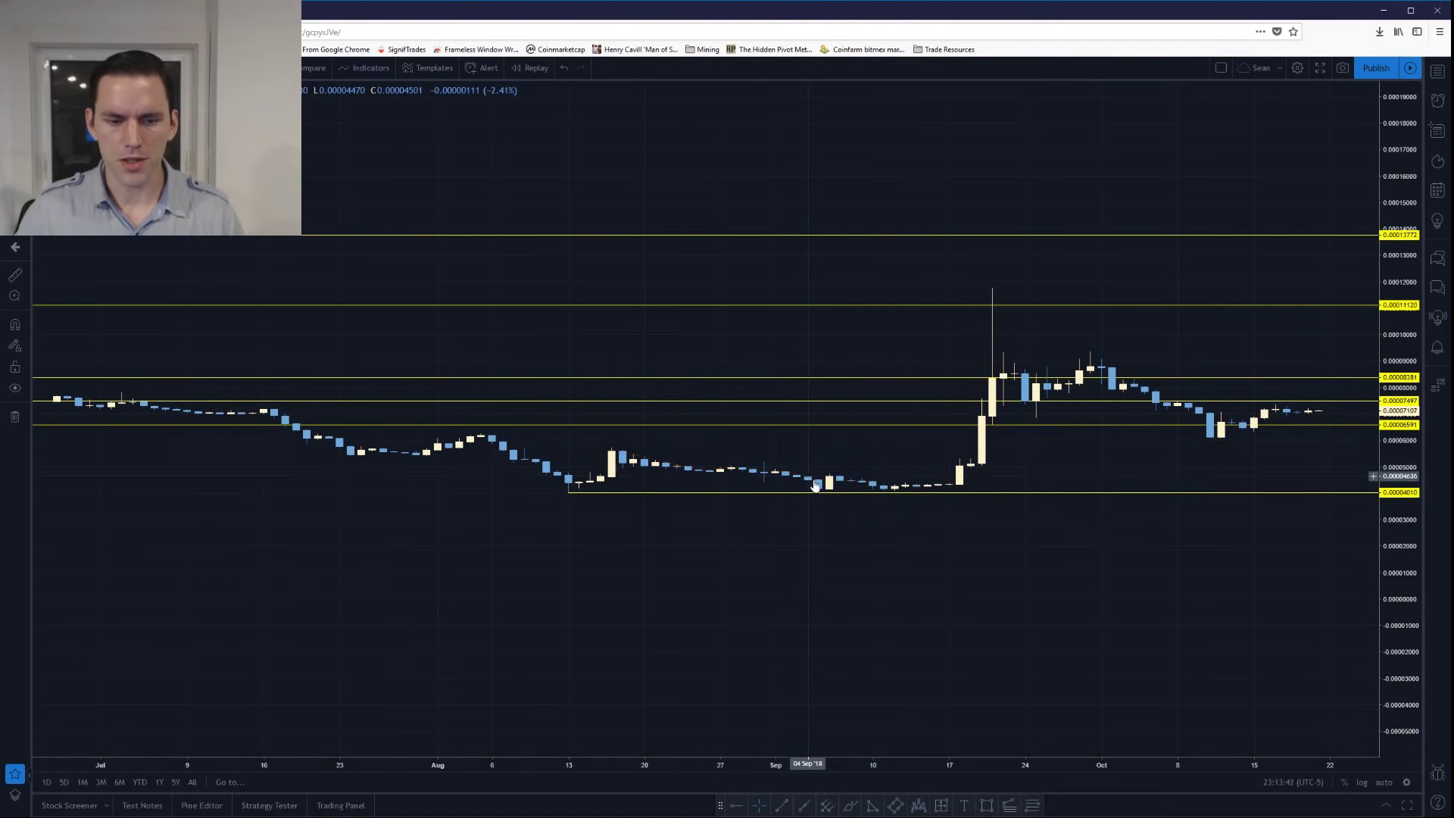
- Circle the sideways candles around 11 September 2018 and the breakout candle near the 0.00006595 ray with the brush, and undo both circles
{"action": "left_click", "coordinate": [851, 806]}
{"action": "mouse_move", "coordinate": [890, 475]}
{"action": "left_mouse_down"}
{"action": "mouse_move", "coordinate": [875, 483]}
{"action": "mouse_move", "coordinate": [914, 478]}
{"action": "left_mouse_up"}
{"action": "mouse_move", "coordinate": [987, 421]}
{"action": "left_mouse_down"}
{"action": "mouse_move", "coordinate": [963, 418]}
{"action": "mouse_move", "coordinate": [992, 434]}
{"action": "mouse_move", "coordinate": [1004, 409]}
{"action": "left_mouse_up"}
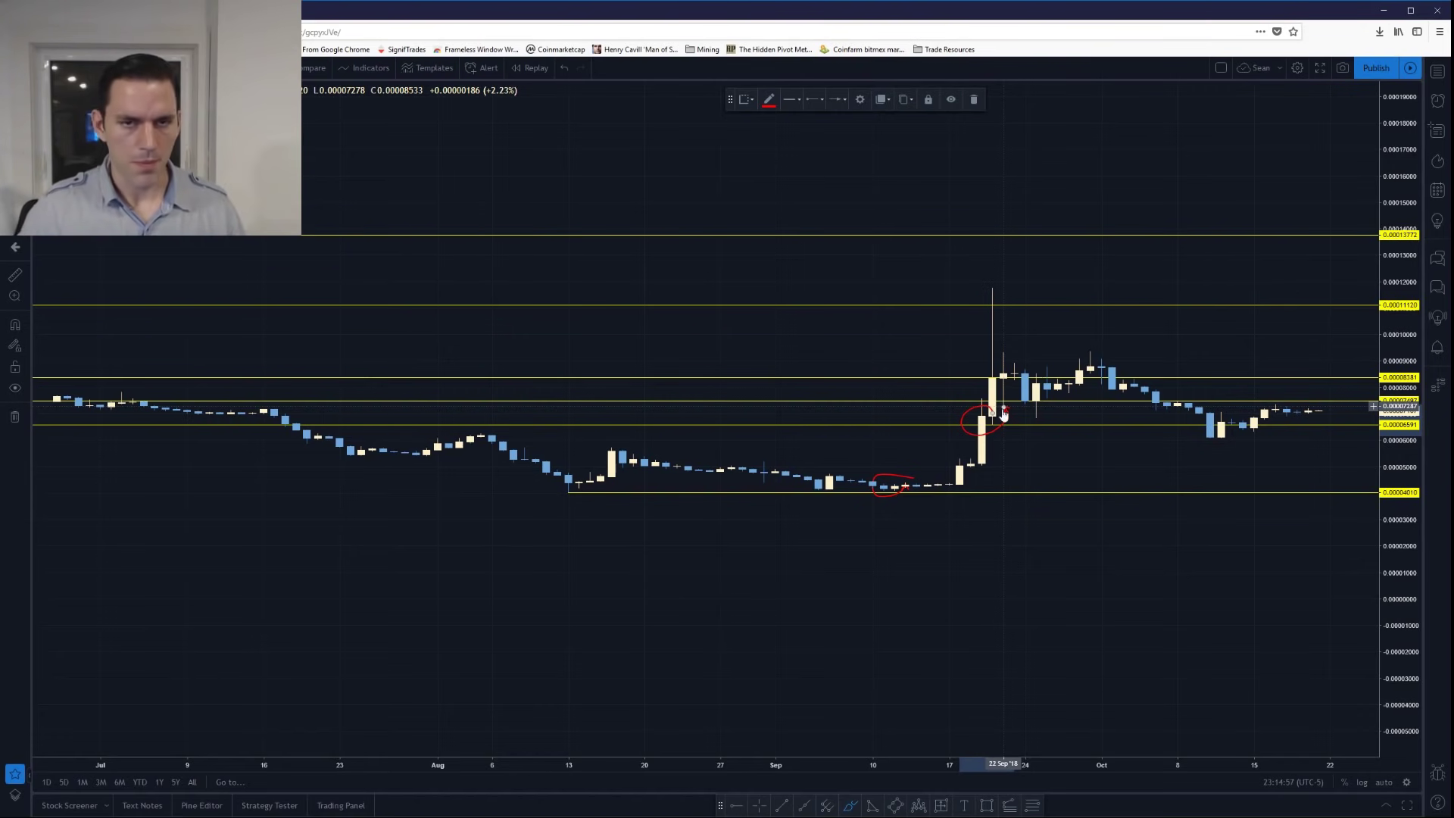
{"action": "key", "text": "ctrl+z"}
{"action": "key", "text": "ctrl+z"}
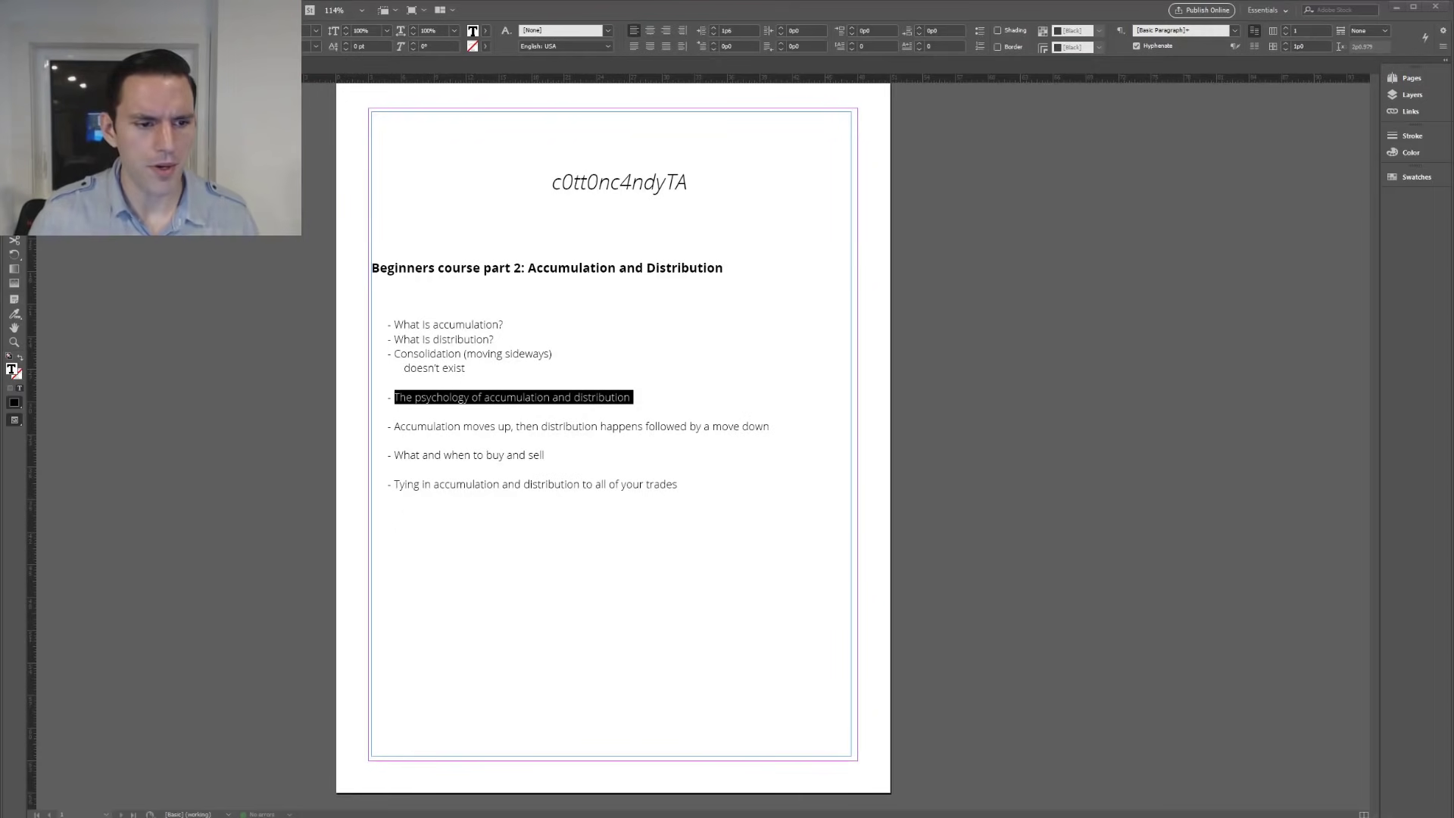
- Switch to the InDesign course notes, highlight text in "What and when to buy and sell" and return to the TradingView chart
{"action": "left_click", "coordinate": [417, 457]}
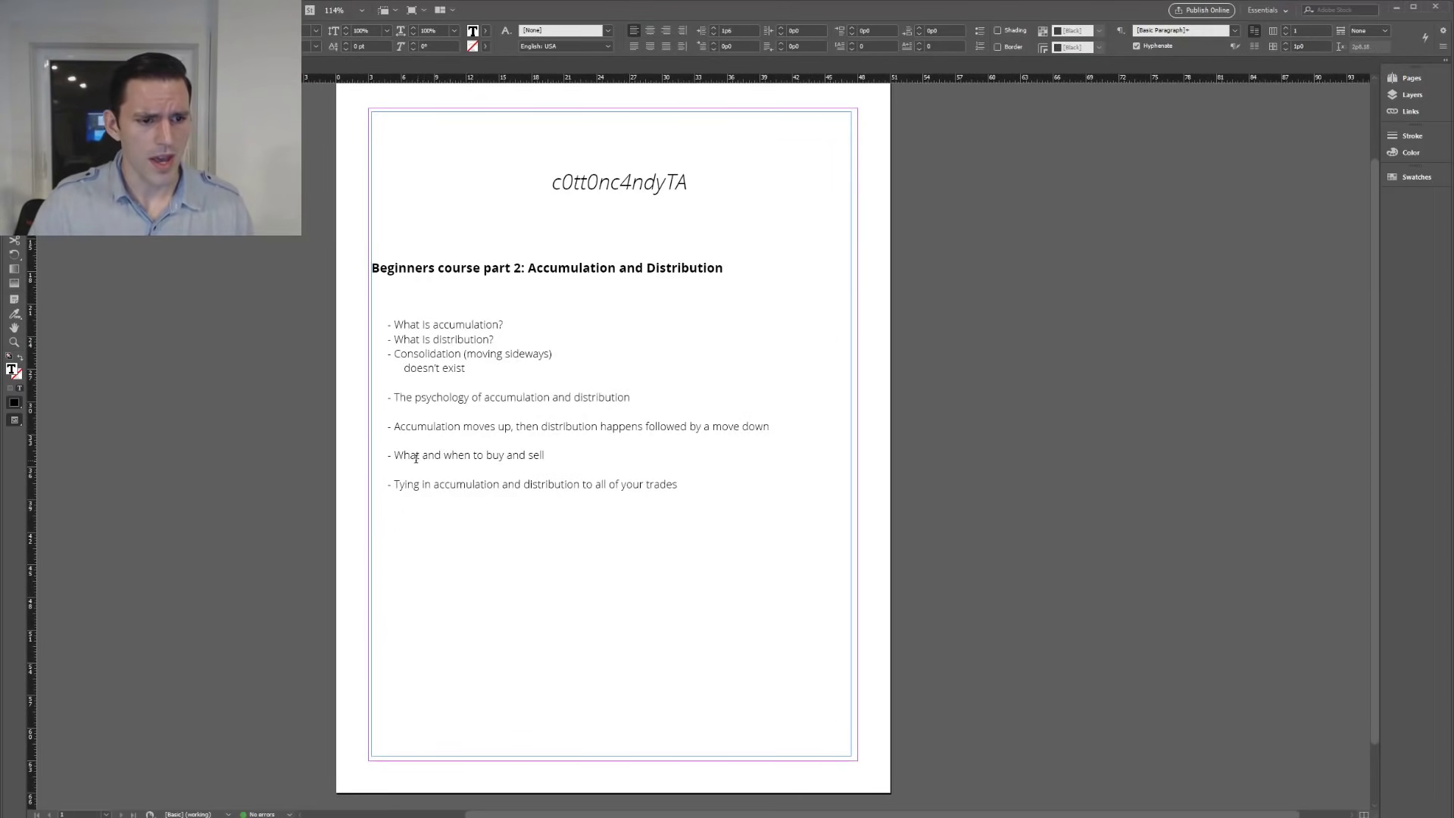
{"action": "left_click_drag", "start_coordinate": [395, 454], "coordinate": [471, 448]}
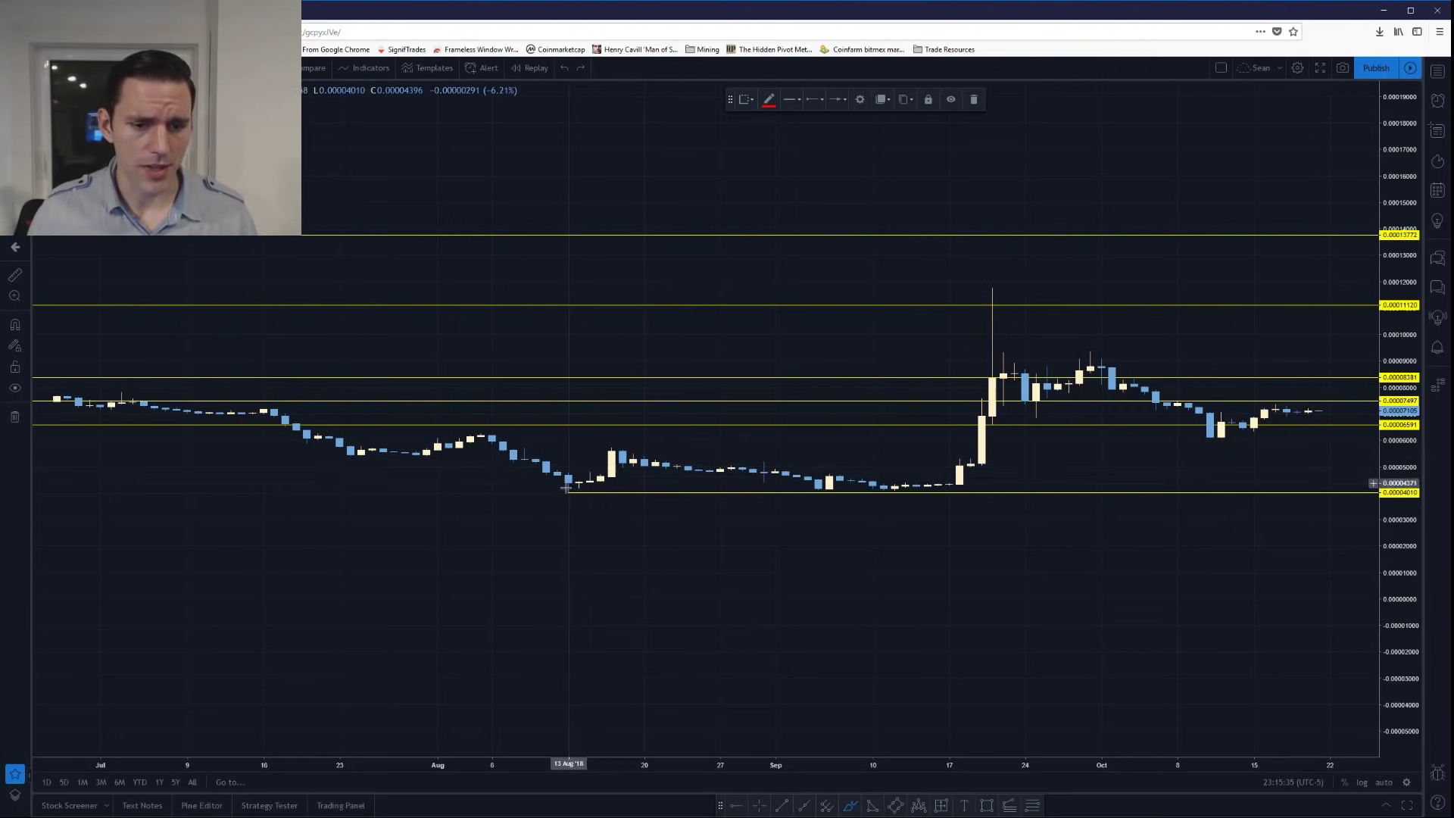
{"action": "left_click", "coordinate": [573, 492]}
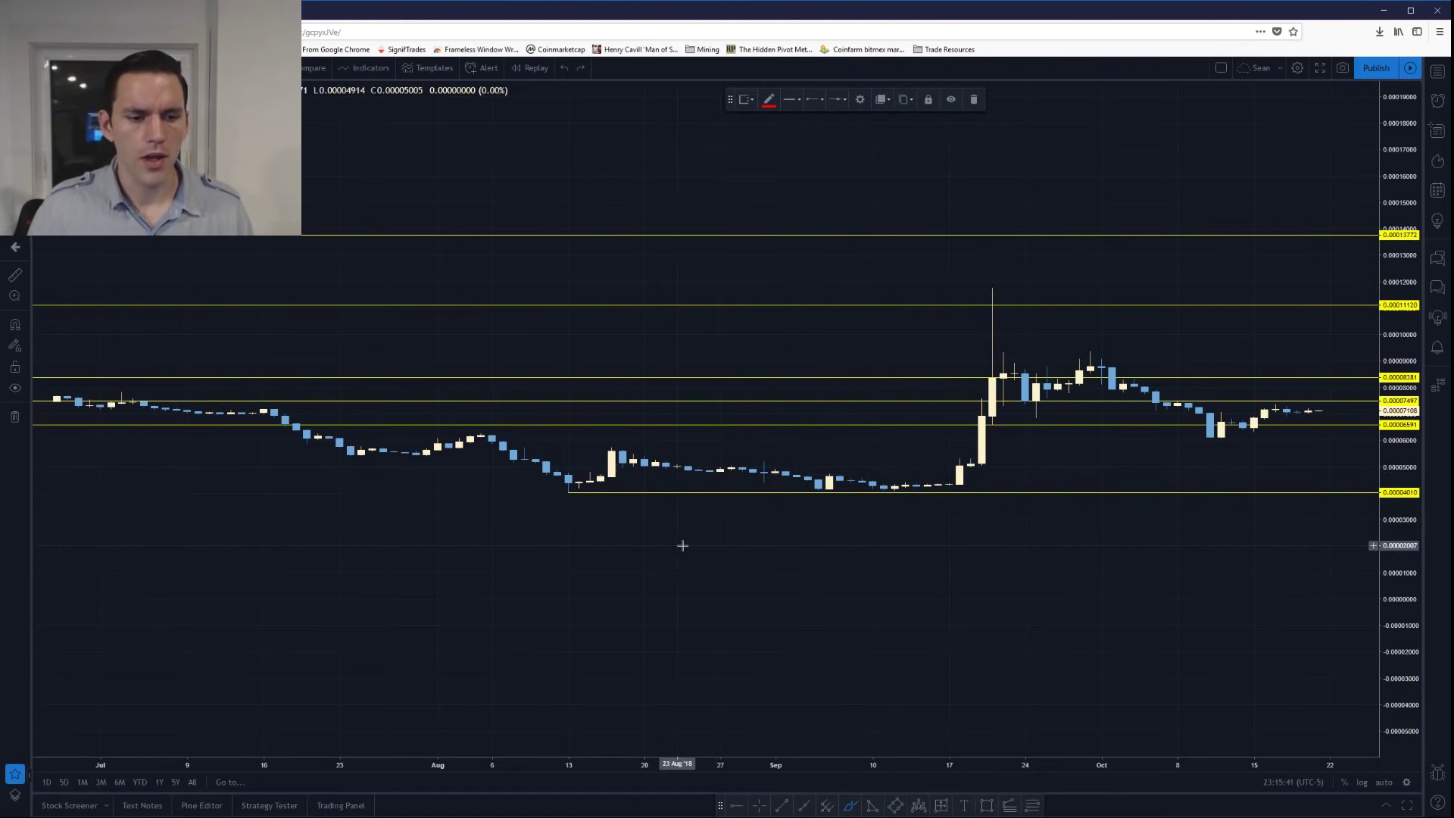
- Delete the ray at the 13 August 2018 low, turn on magnet mode and place a new horizontal ray at that low, 0.00004010
{"action": "left_click", "coordinate": [848, 807]}
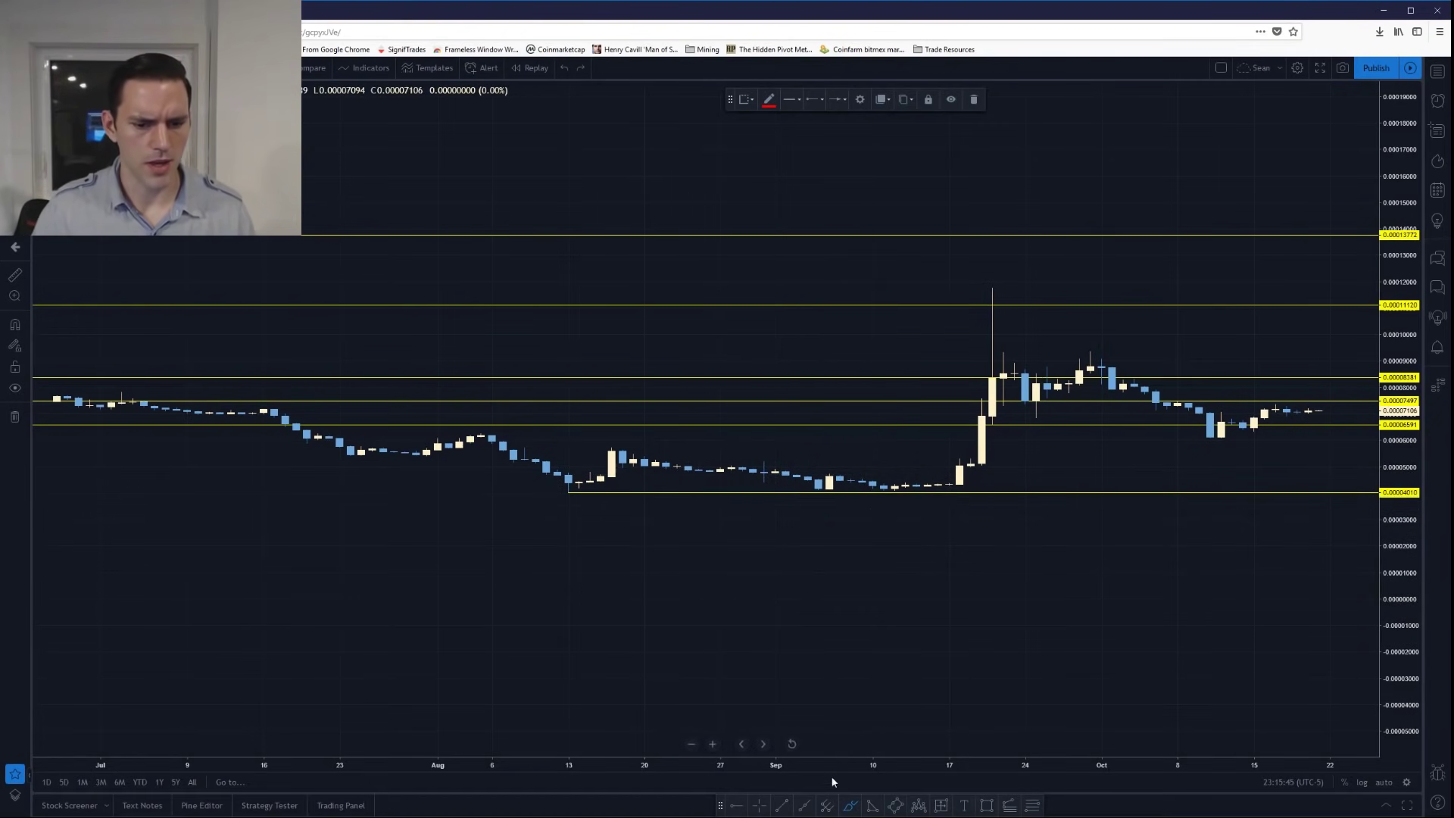
{"action": "left_click_drag", "start_coordinate": [611, 603], "coordinate": [1261, 588]}
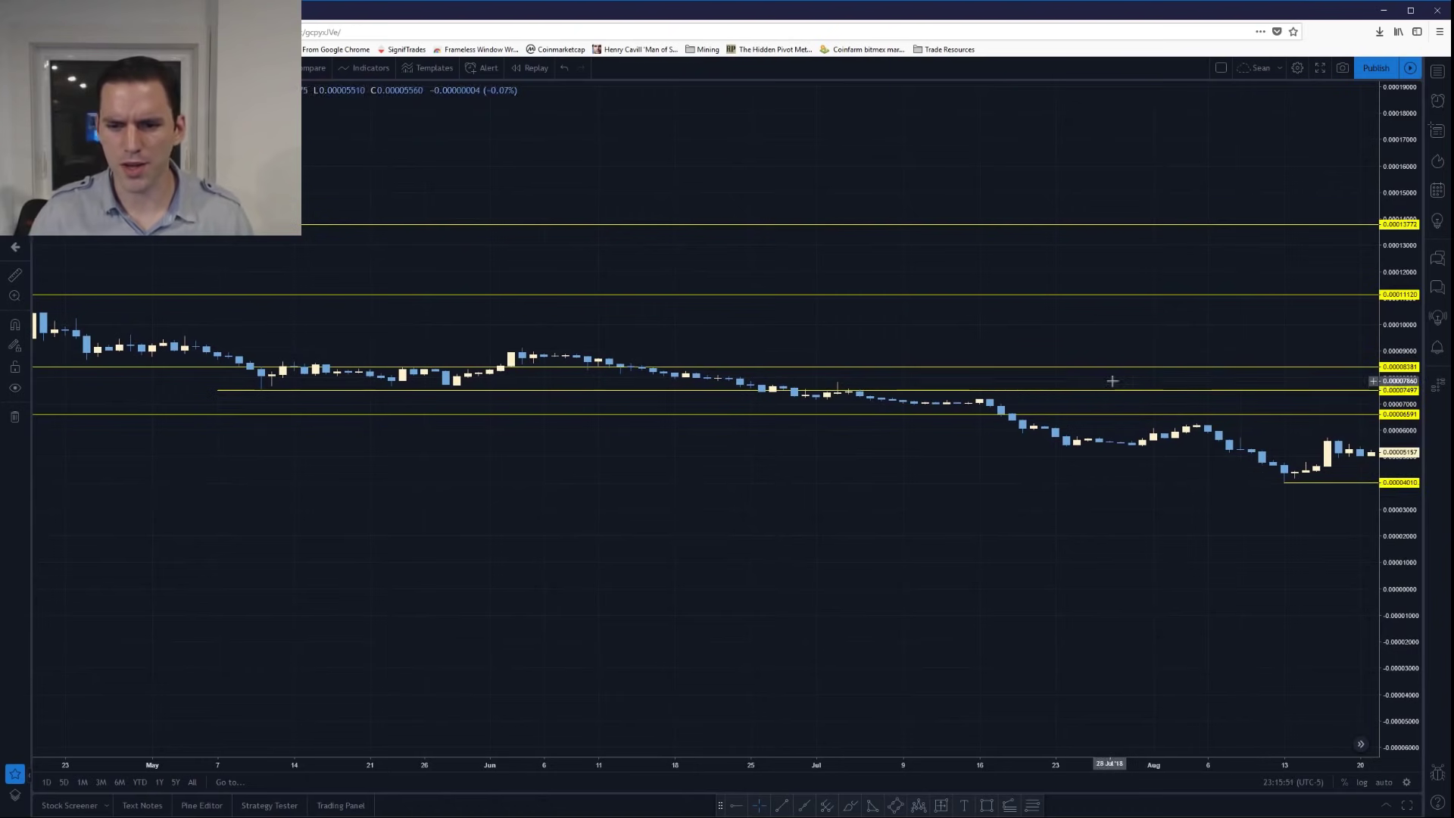
{"action": "left_click", "coordinate": [1285, 484]}
{"action": "key", "text": "Delete"}
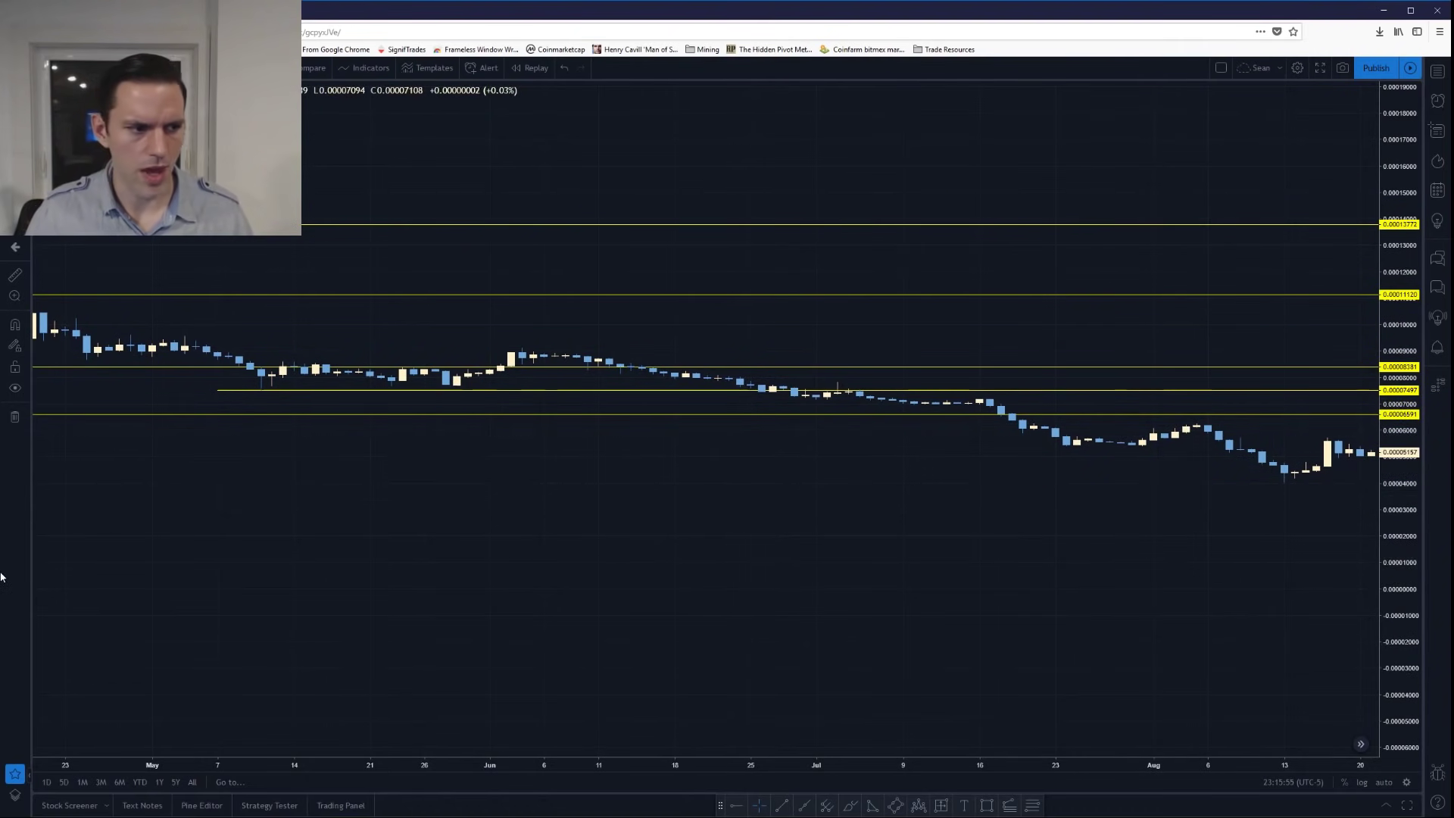
{"action": "left_click", "coordinate": [740, 807]}
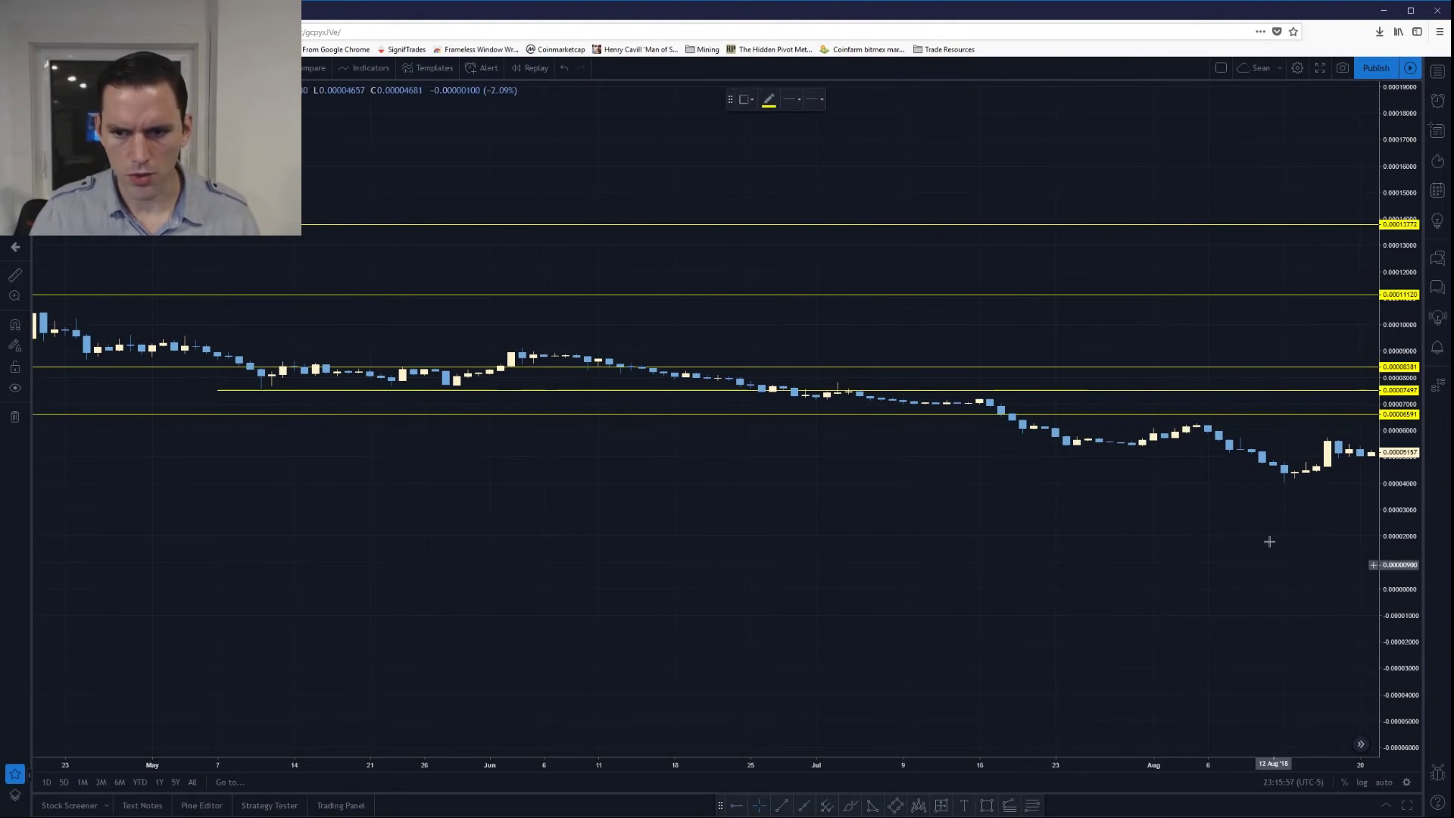
{"action": "left_click", "coordinate": [16, 327]}
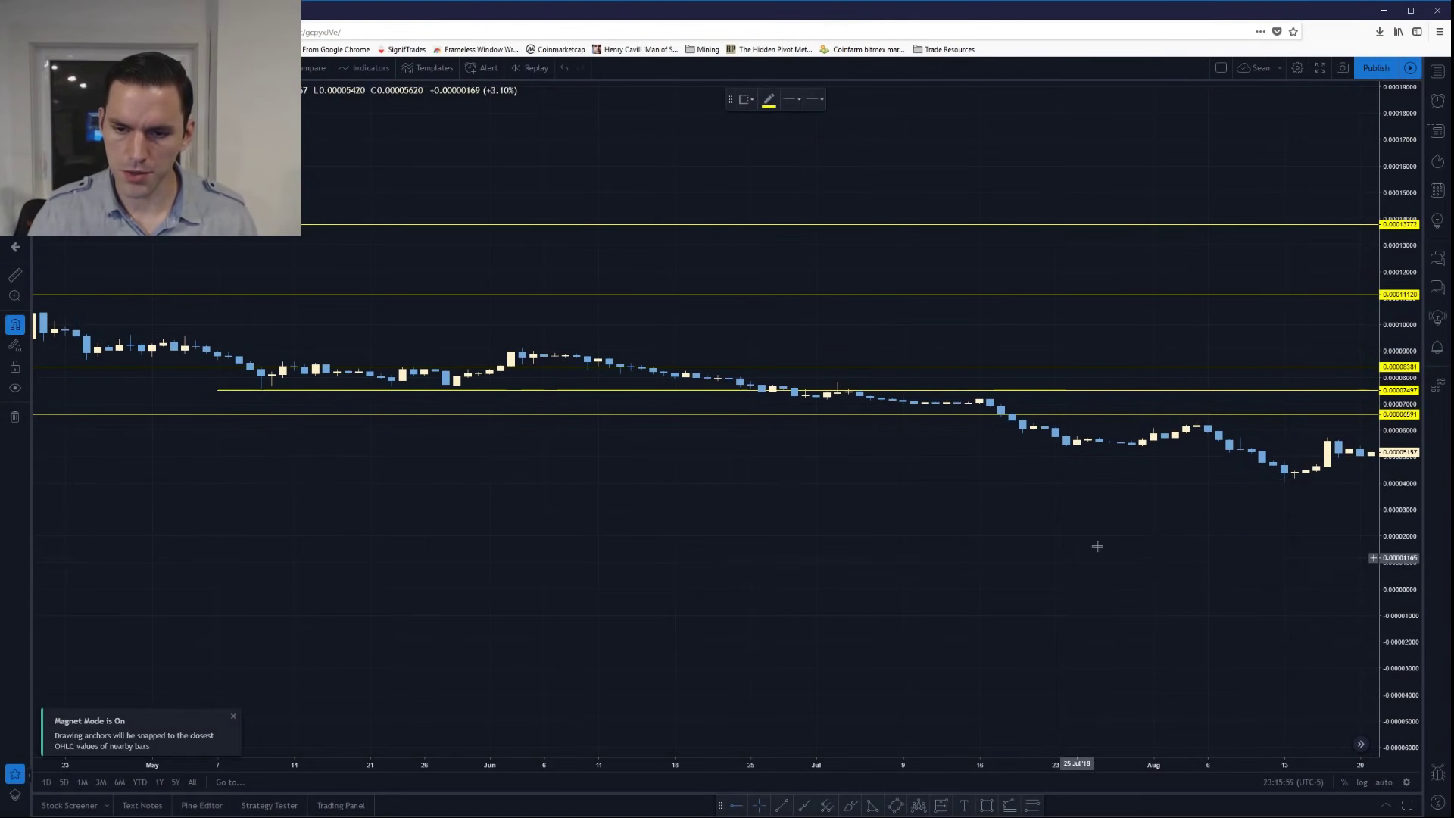
{"action": "left_click", "coordinate": [1286, 484]}
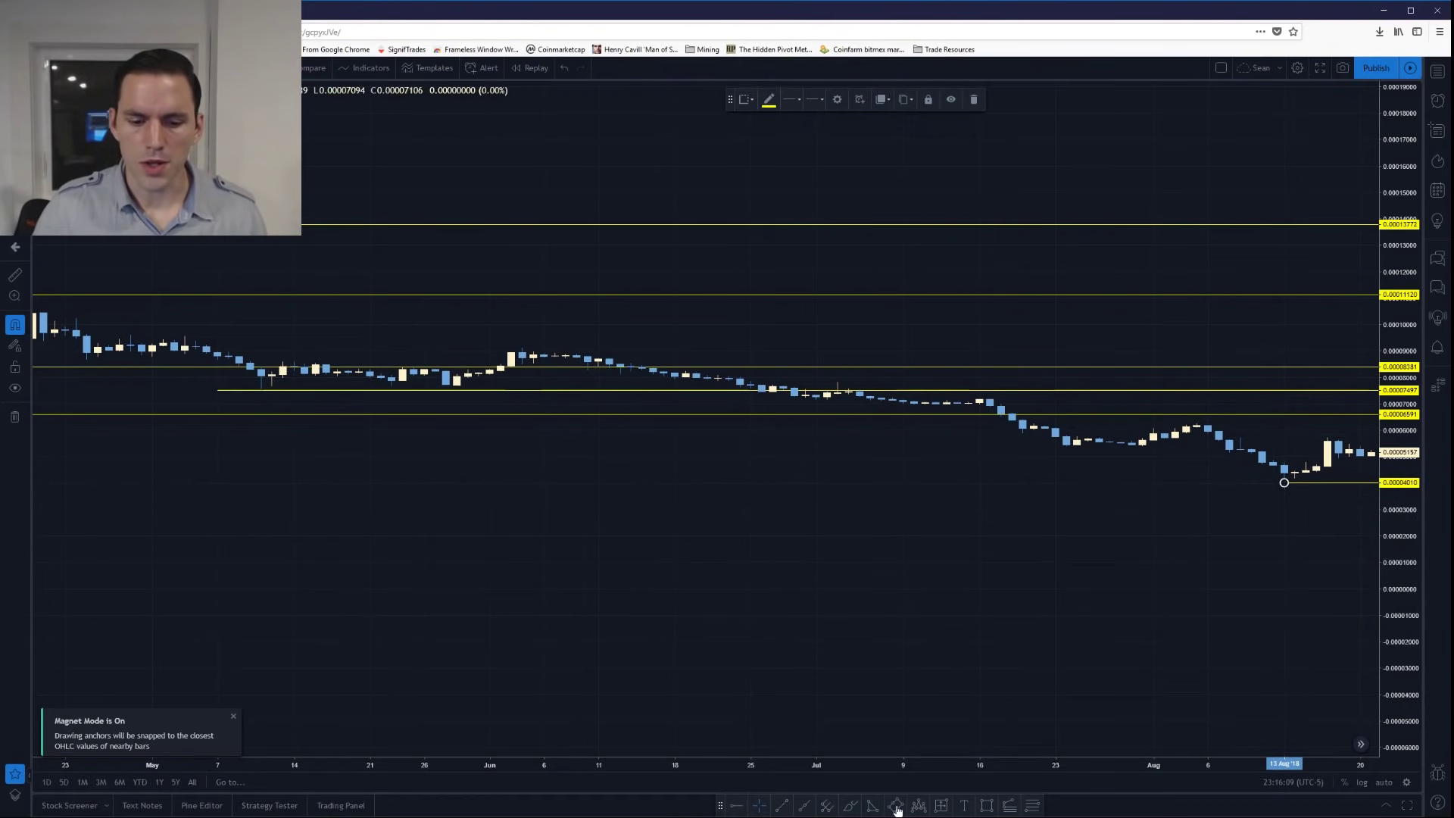
- Draw a brush loop around the start of the 0.00004010 ray at the 13 August 2018 low, ending on the candles just after it
{"action": "left_click_drag", "start_coordinate": [1292, 596], "coordinate": [1354, 588]}
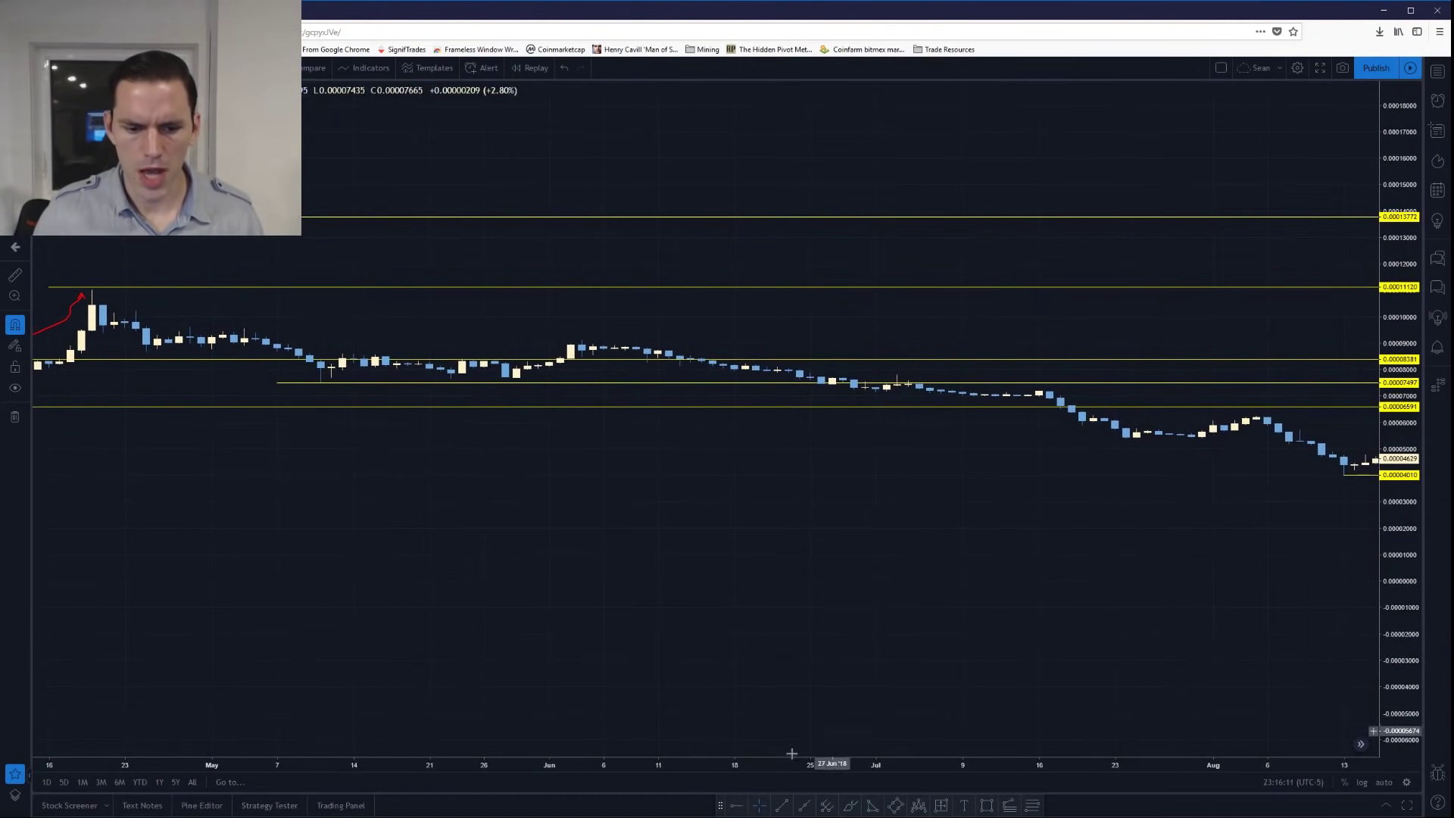
{"action": "left_click", "coordinate": [851, 807]}
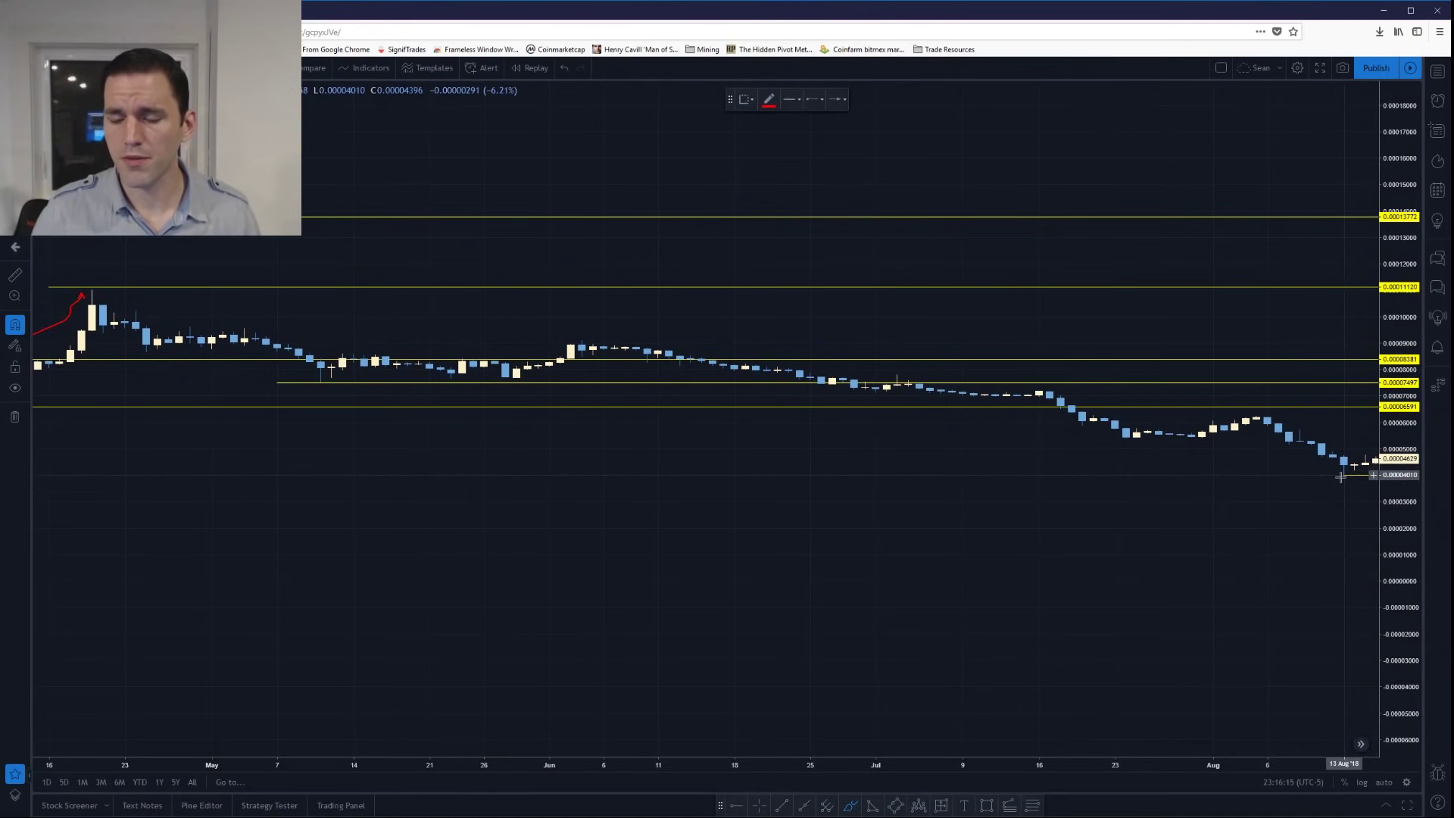
{"action": "mouse_move", "coordinate": [1367, 465]}
{"action": "left_mouse_down"}
{"action": "mouse_move", "coordinate": [1316, 481]}
{"action": "mouse_move", "coordinate": [1366, 469]}
{"action": "left_mouse_up"}
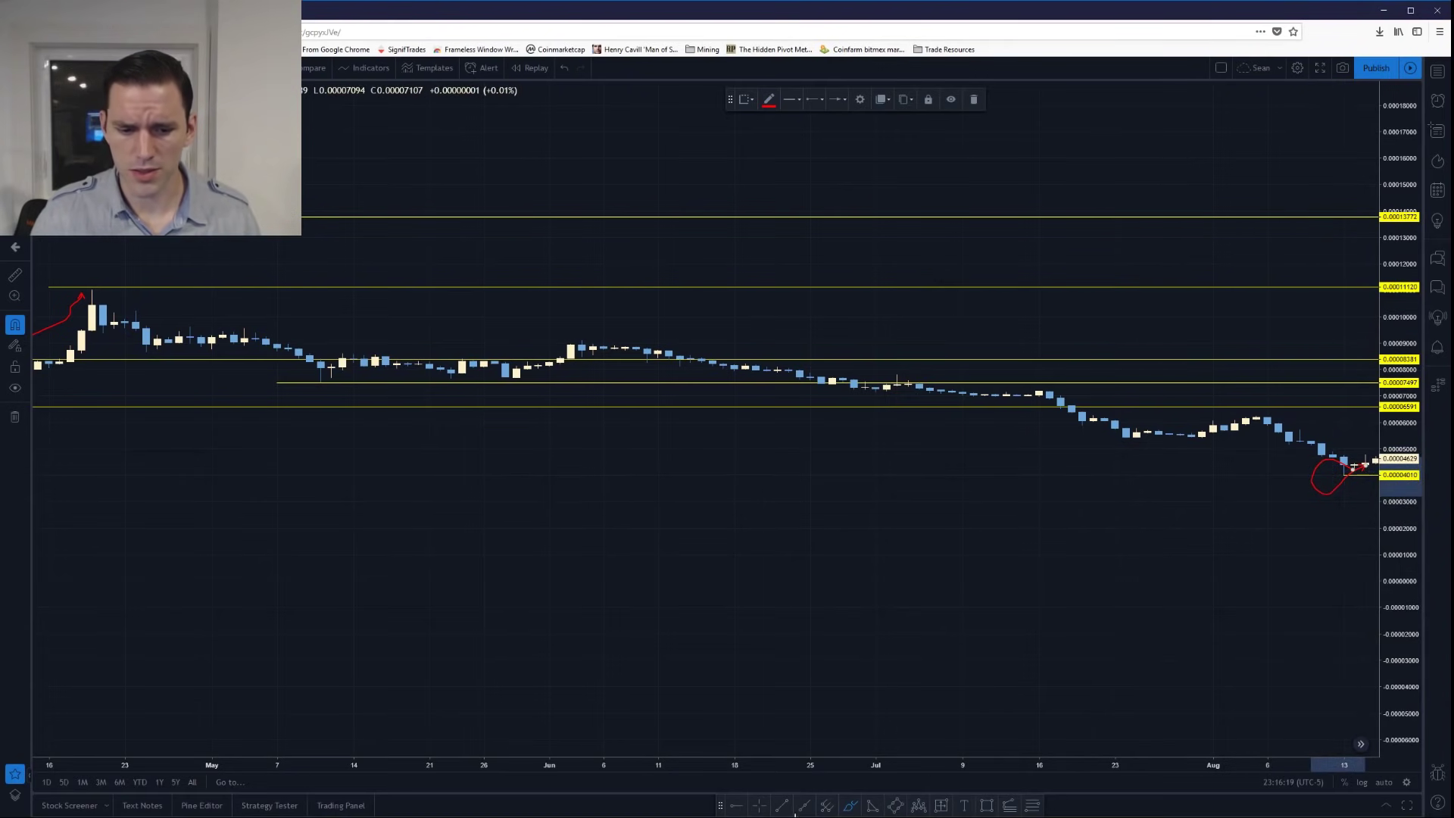
- Place a horizontal ray at the 20 July 2018 candle's low, at 0.00005860
{"action": "left_click_drag", "start_coordinate": [1295, 617], "coordinate": [1243, 621]}
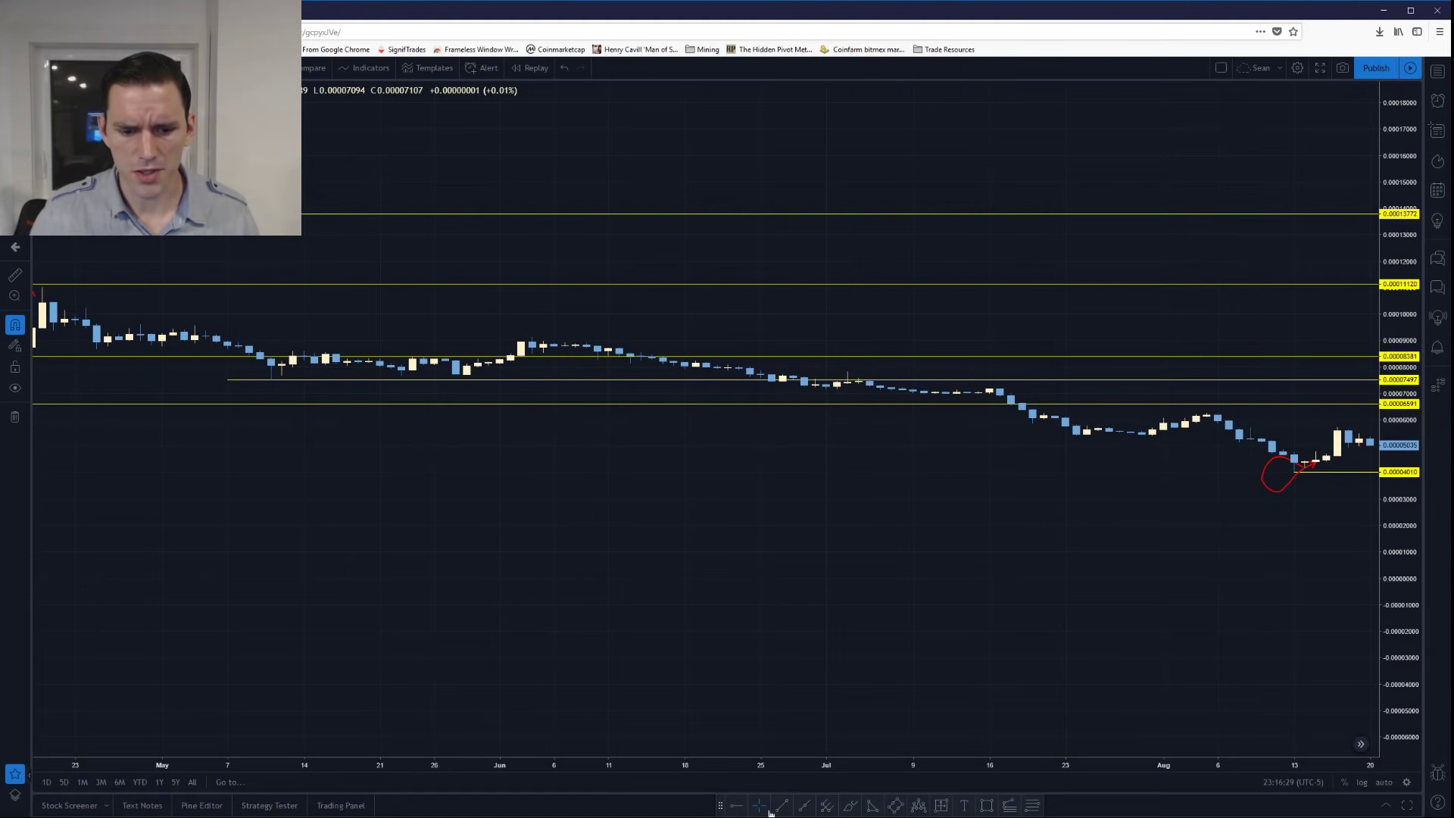
{"action": "left_click", "coordinate": [739, 808]}
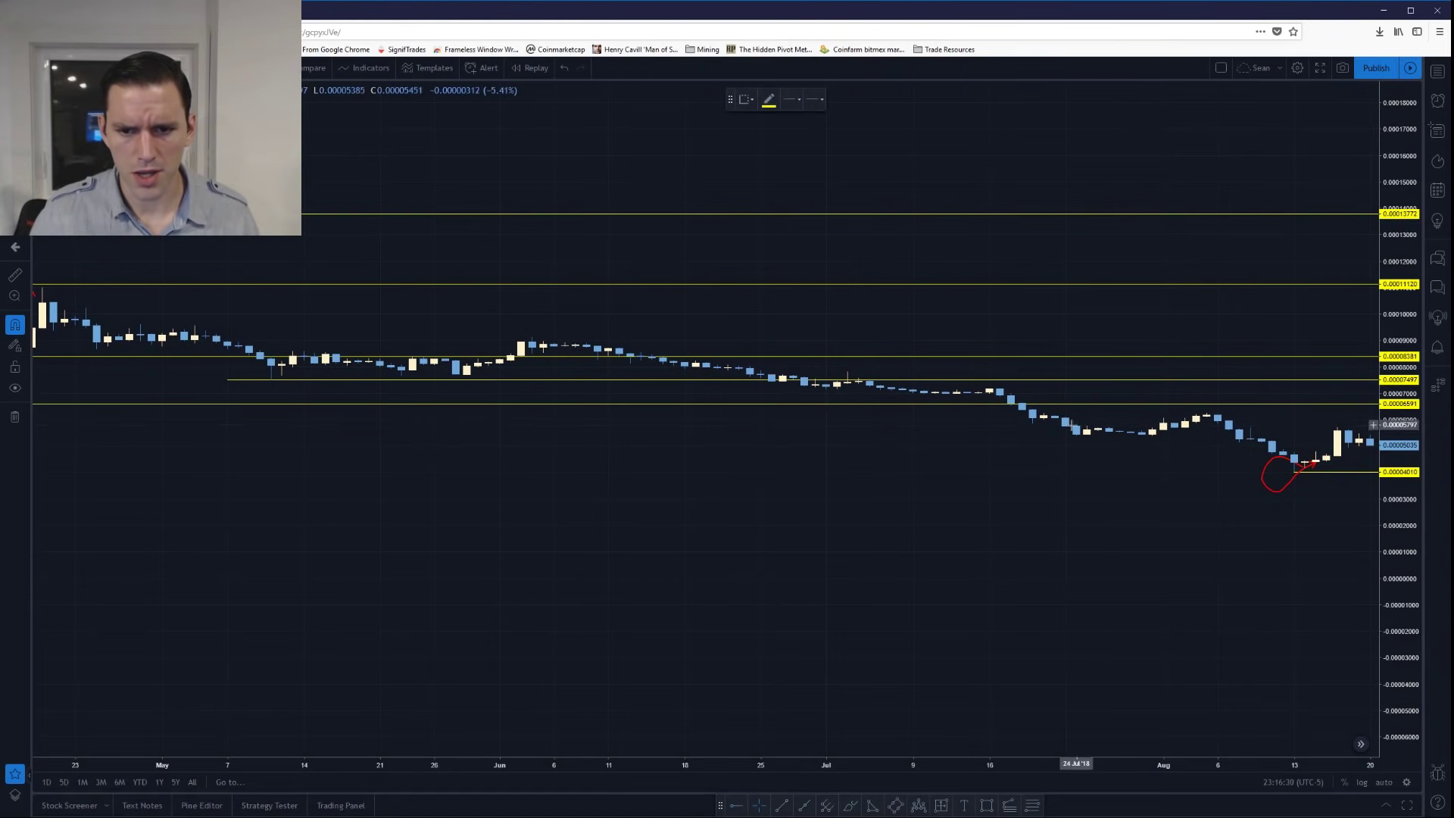
{"action": "left_click", "coordinate": [1032, 423]}
{"action": "left_click_drag", "start_coordinate": [1033, 436], "coordinate": [1033, 426]}
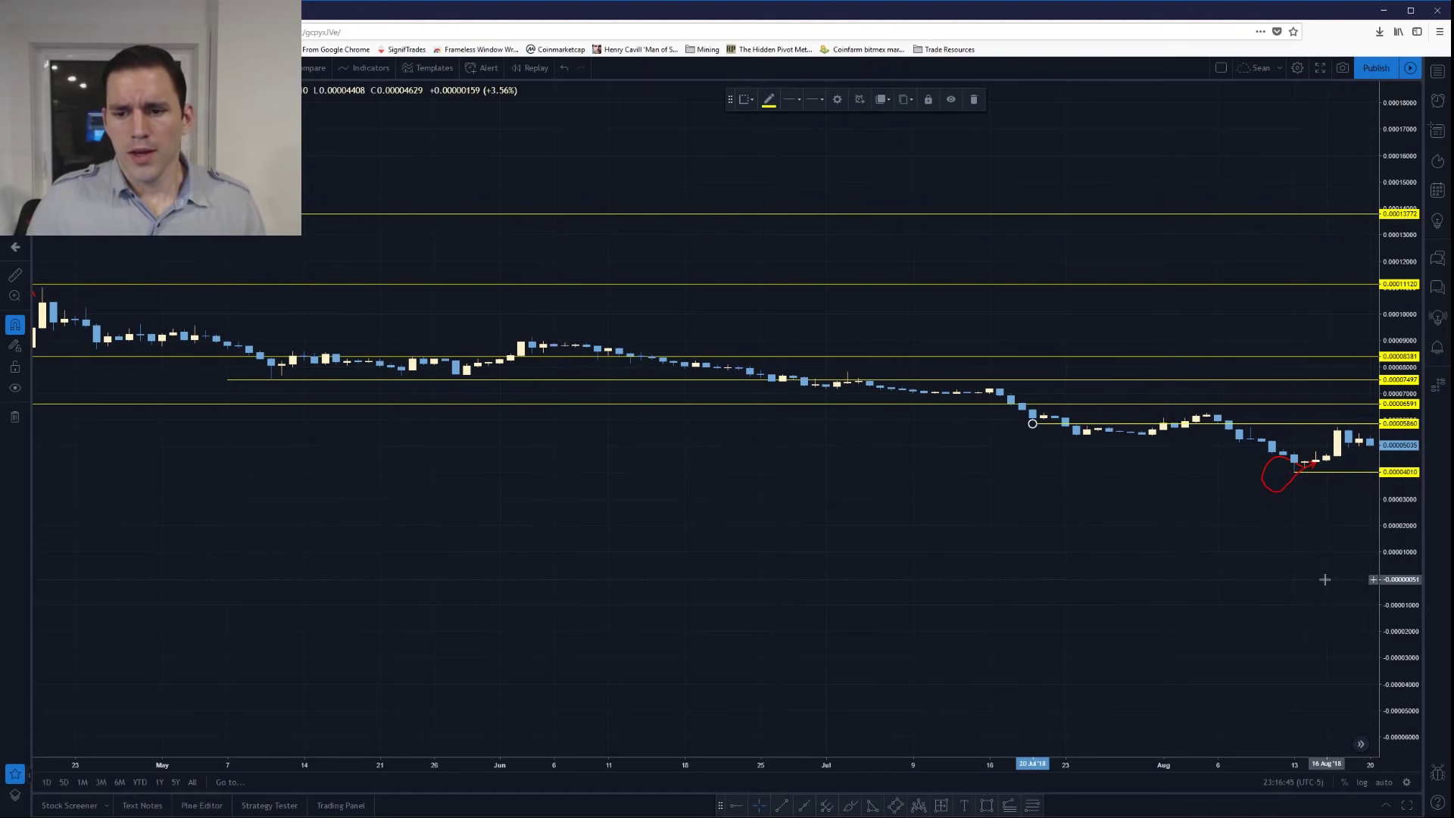
- Mark the 5 September 2018 candle just above the 0.00004010 ray with a small brush stroke
{"action": "left_click_drag", "start_coordinate": [1312, 573], "coordinate": [1252, 575]}
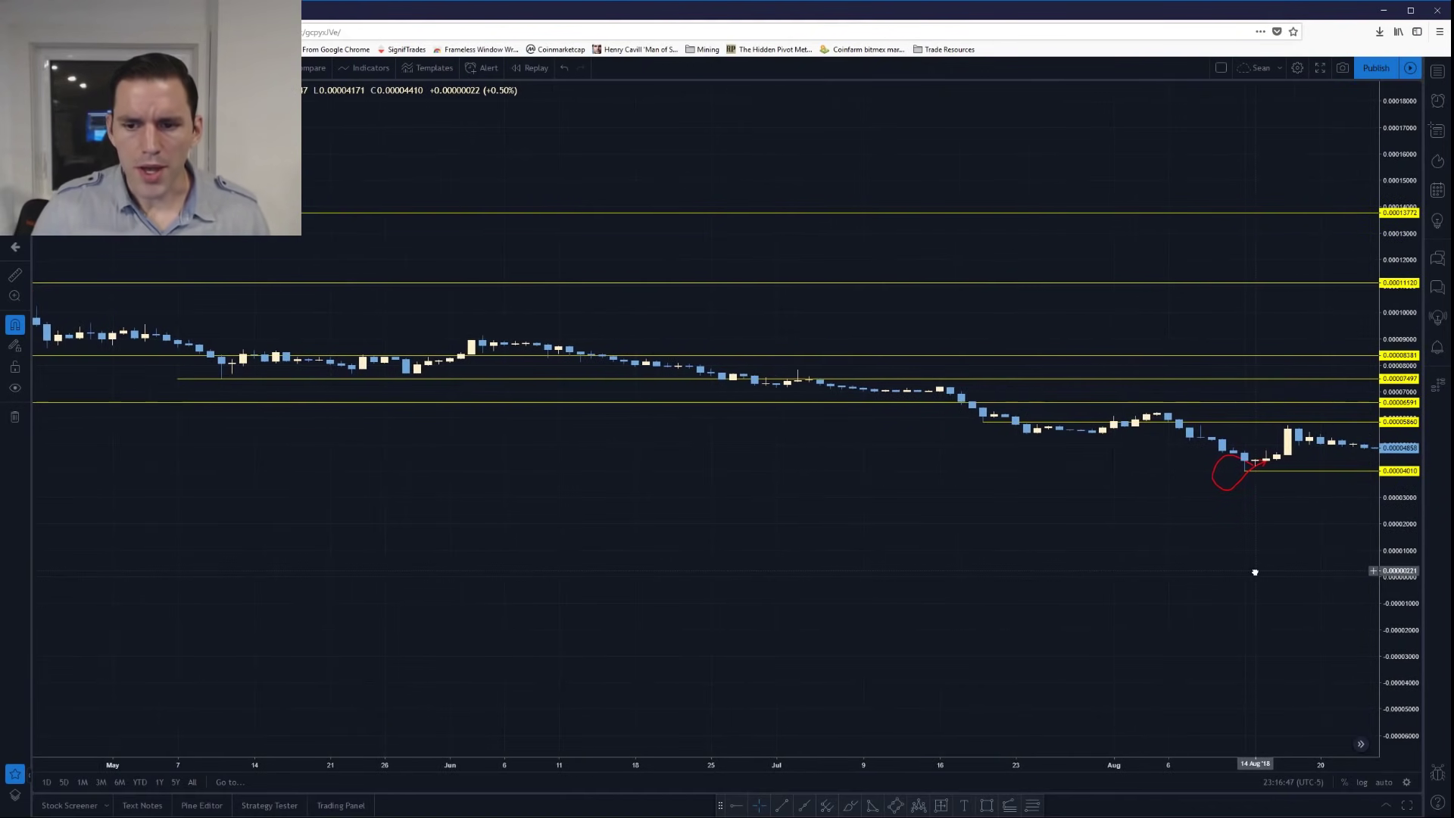
{"action": "left_click_drag", "start_coordinate": [1332, 524], "coordinate": [1219, 531]}
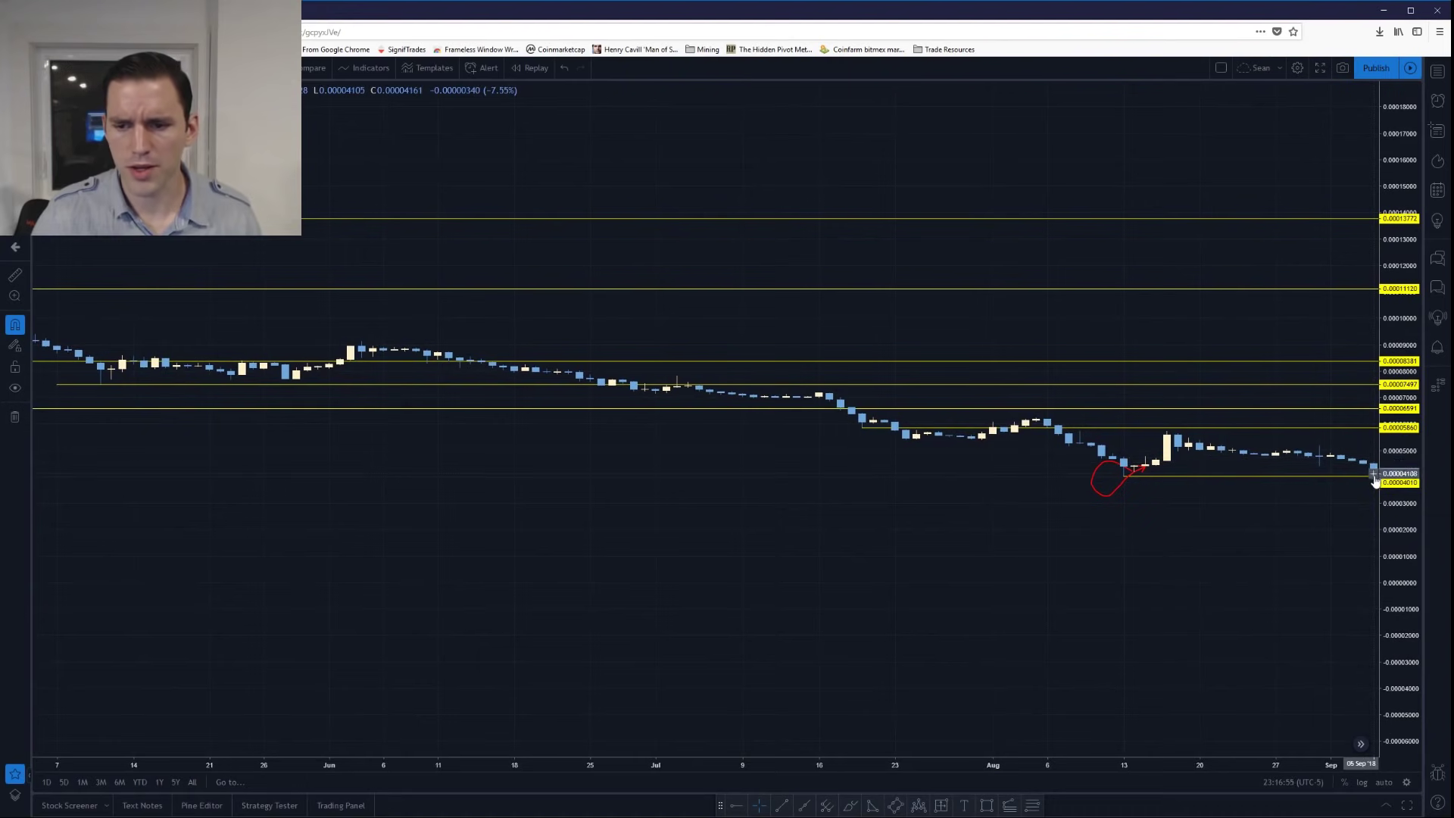
{"action": "left_click", "coordinate": [852, 807]}
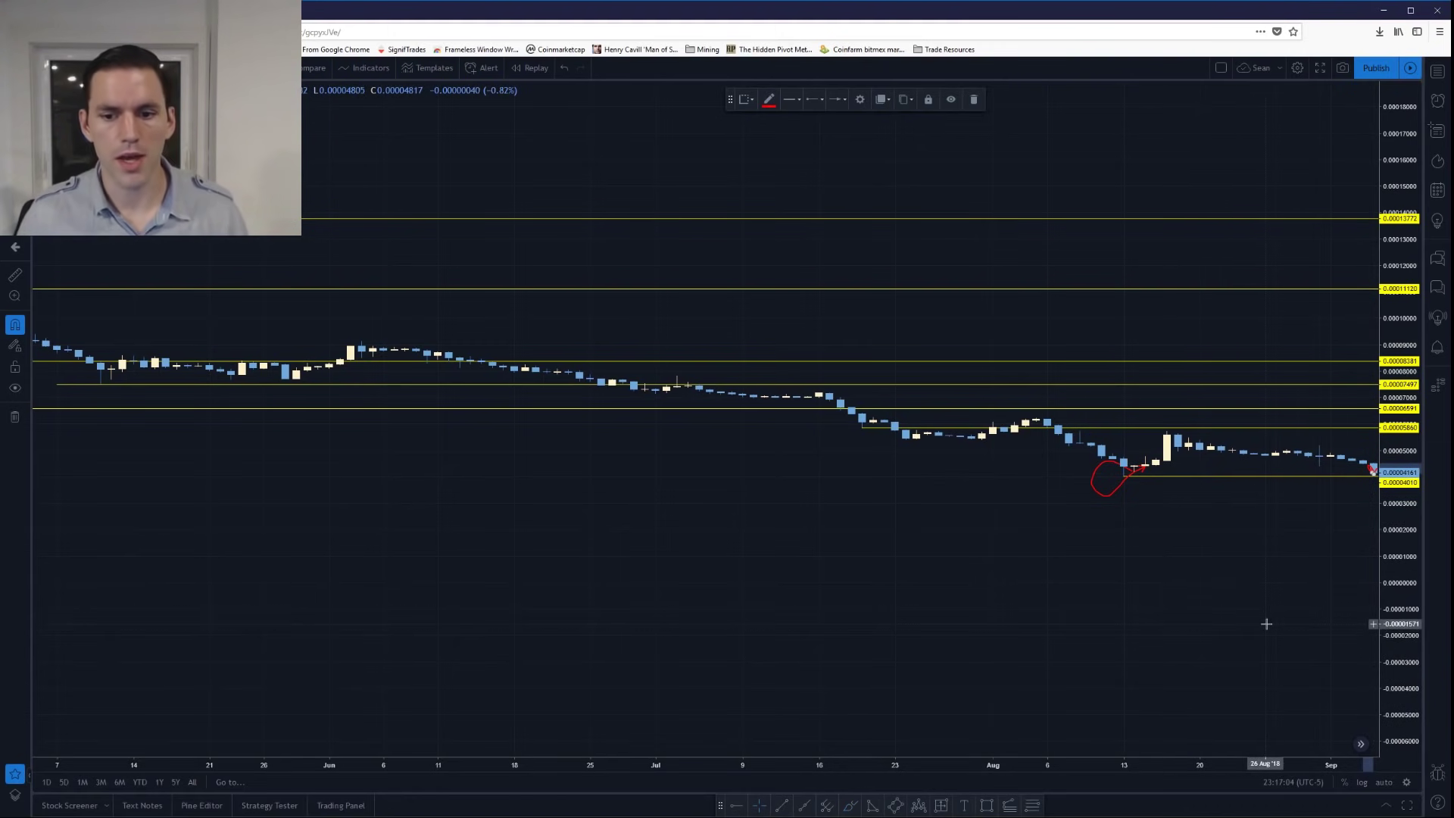
- Draw brush strokes upward over the 6 September 2018 candle towards the 0.00005860 ray, and undo them
{"action": "mouse_move", "coordinate": [1272, 620]}
{"action": "left_mouse_down"}
{"action": "mouse_move", "coordinate": [1090, 633]}
{"action": "mouse_move", "coordinate": [1177, 615]}
{"action": "left_mouse_up"}
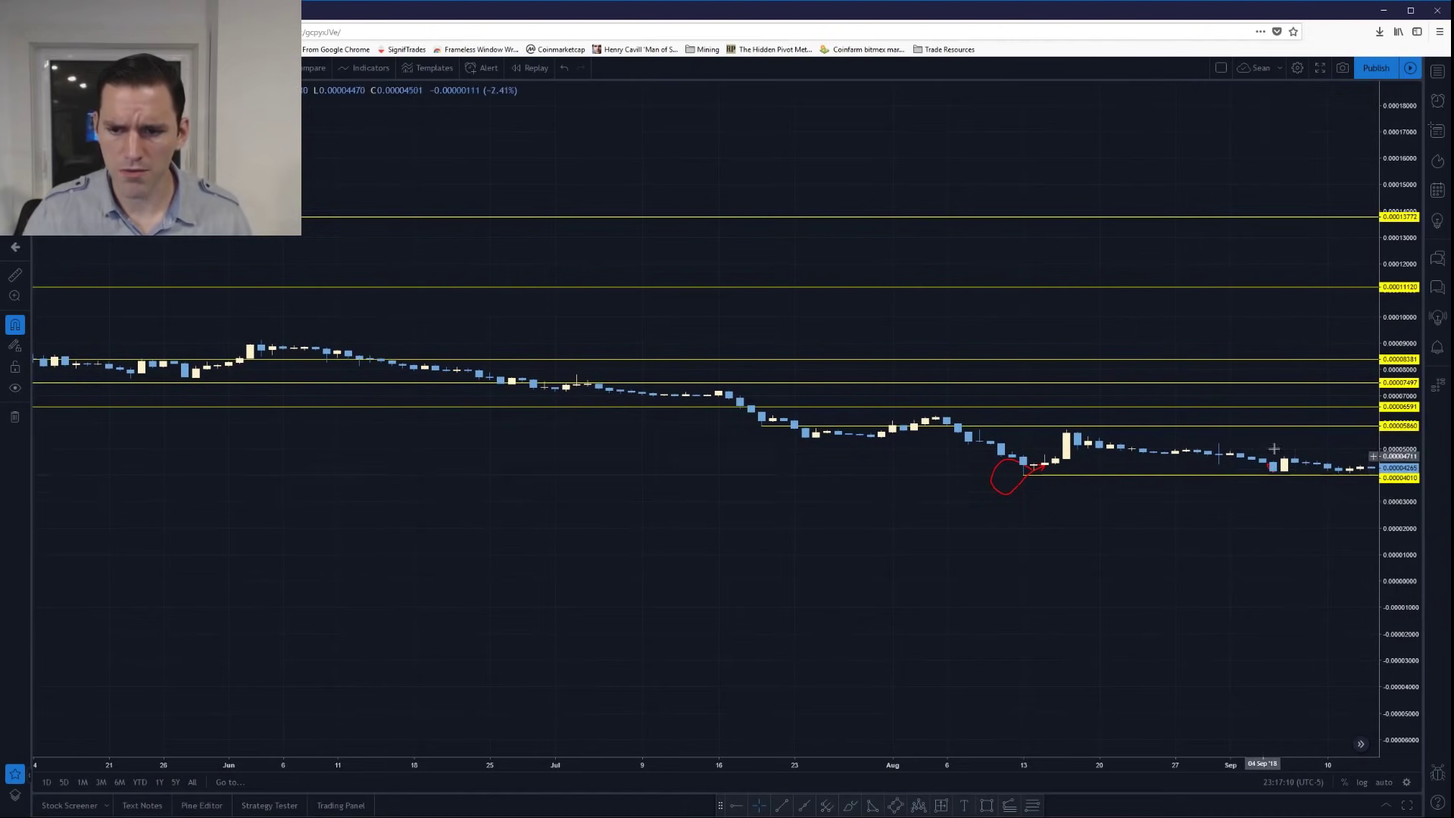
{"action": "left_click", "coordinate": [849, 806]}
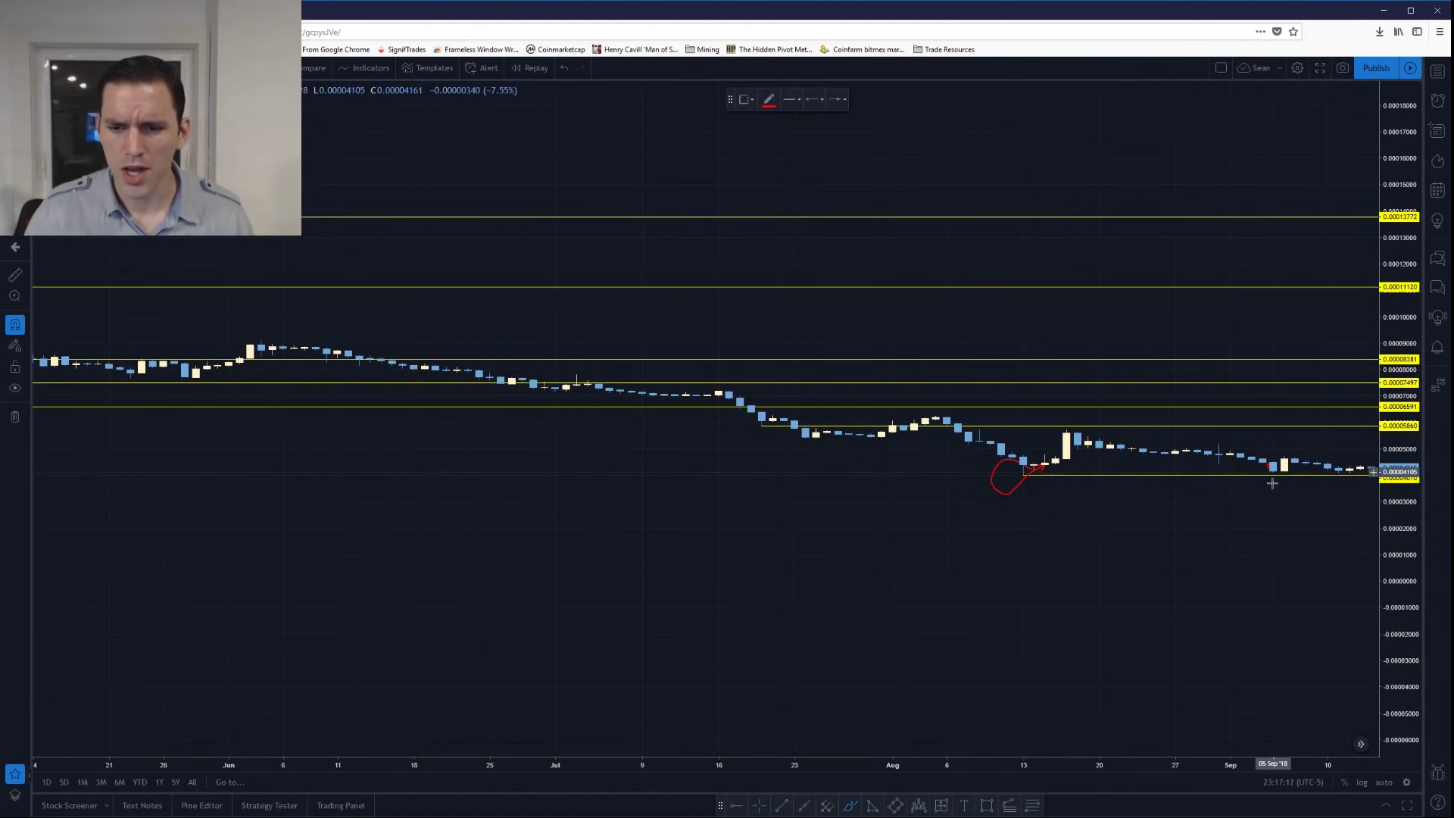
{"action": "left_click_drag", "start_coordinate": [1284, 459], "coordinate": [1287, 452]}
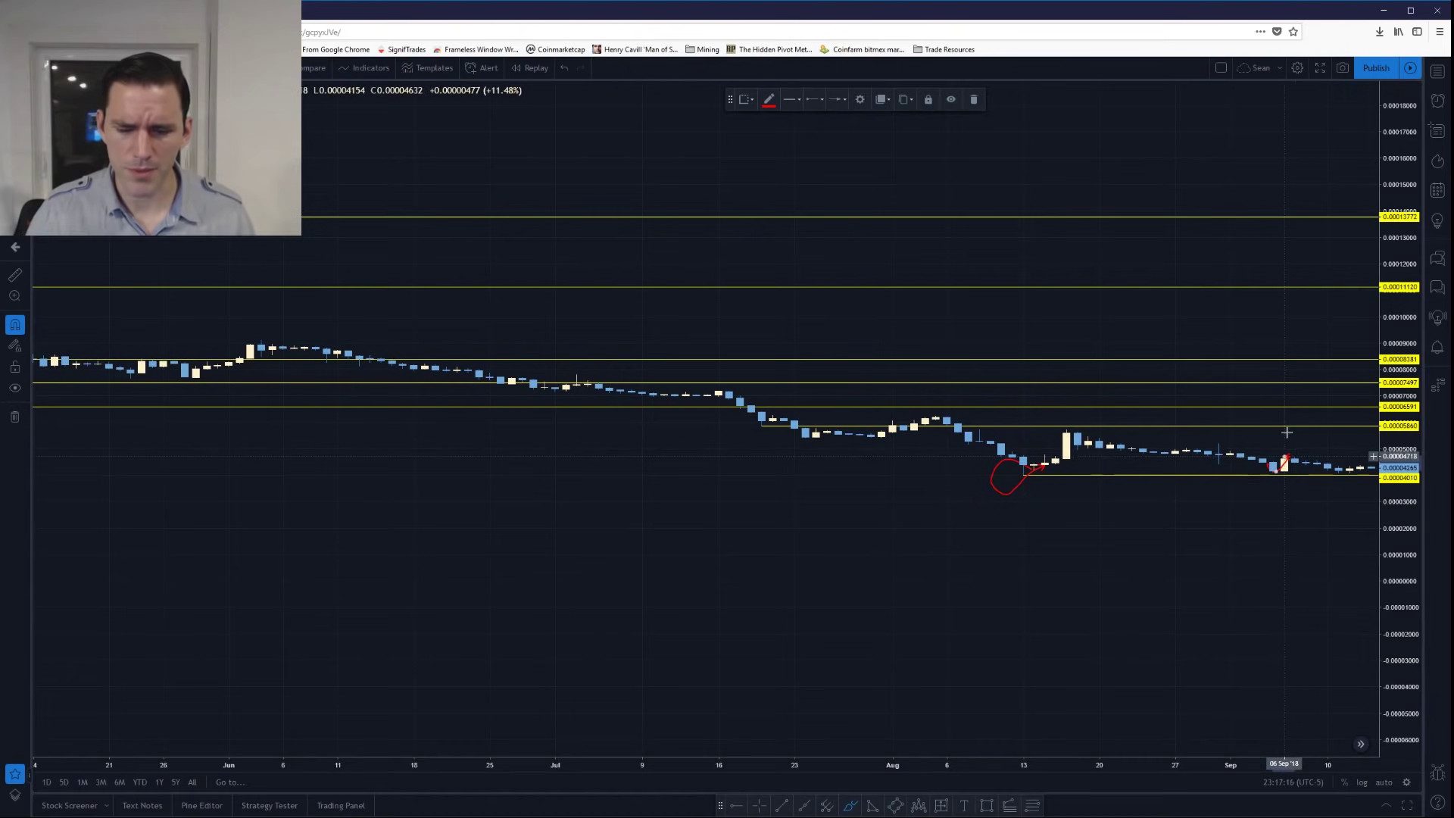
{"action": "mouse_move", "coordinate": [1286, 453]}
{"action": "left_mouse_down"}
{"action": "mouse_move", "coordinate": [1259, 418]}
{"action": "mouse_move", "coordinate": [1288, 430]}
{"action": "left_mouse_up"}
{"action": "key", "text": "ctrl+z"}
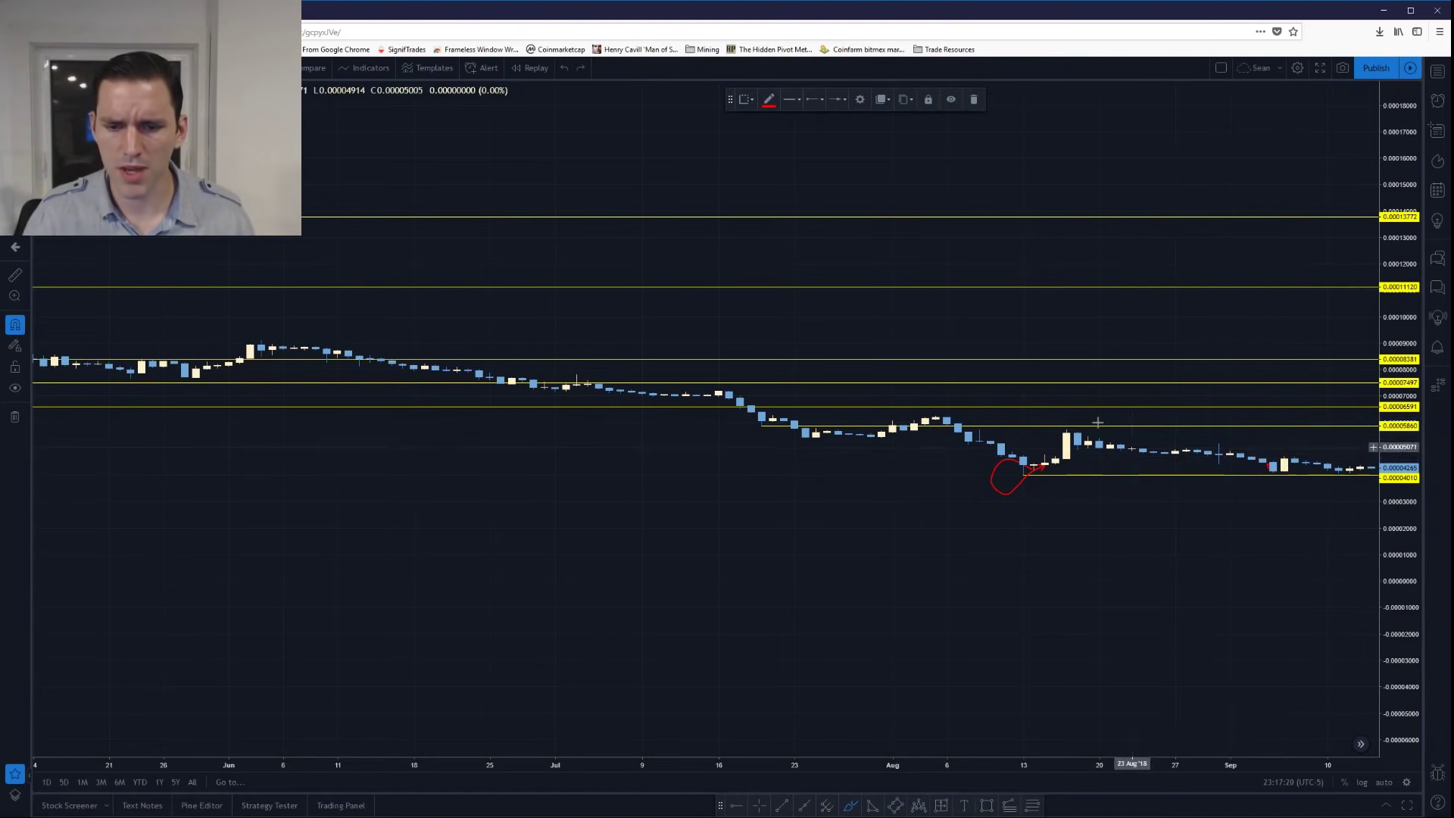
- Draw a brush loop around the candles near 11 September 2018 just above the 0.00004010 ray, and undo it
{"action": "scroll", "coordinate": [1273, 477], "scroll_direction": "right", "scroll_amount": 5}
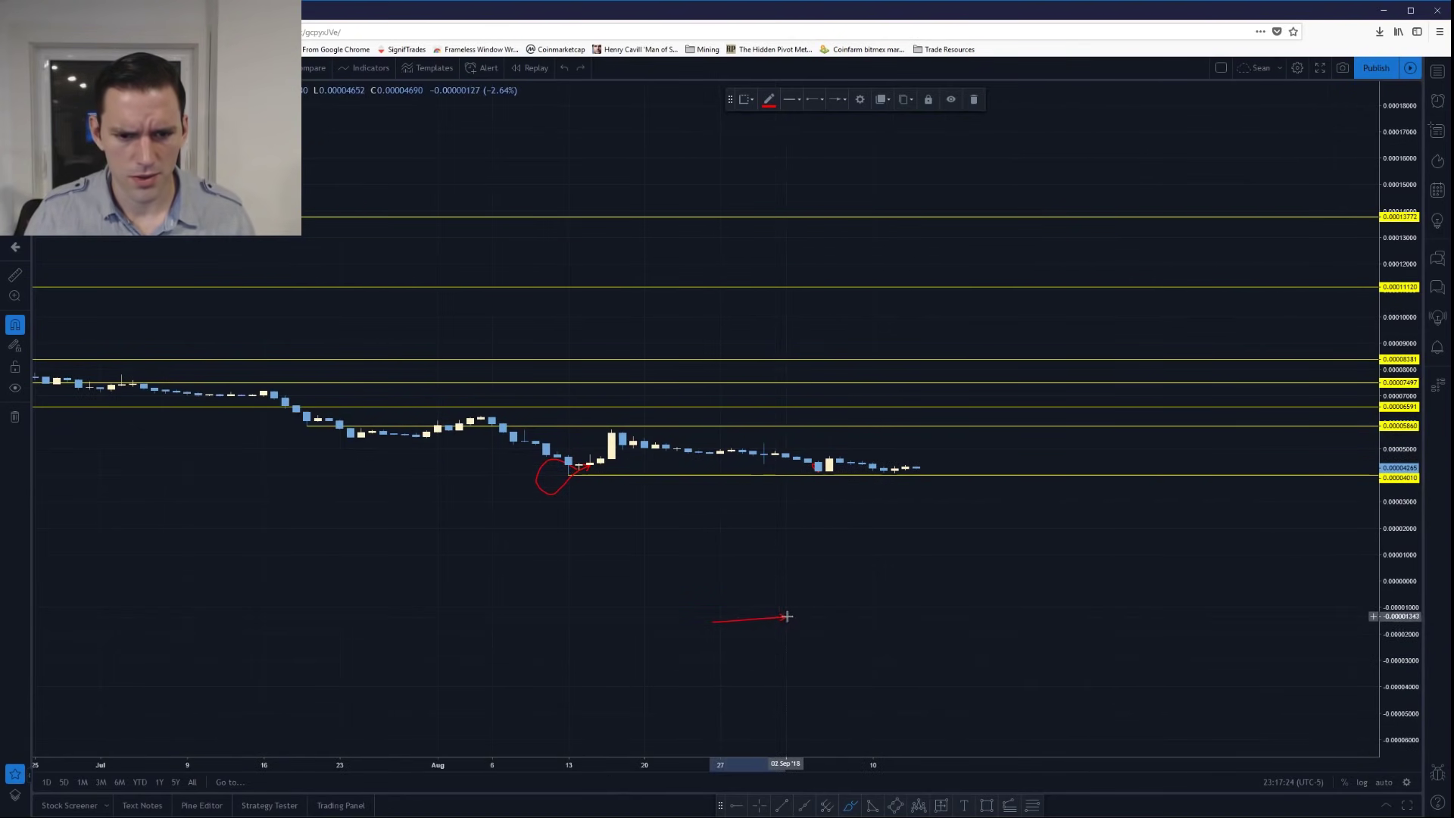
{"action": "mouse_move", "coordinate": [734, 607]}
{"action": "left_mouse_down"}
{"action": "mouse_move", "coordinate": [1237, 574]}
{"action": "mouse_move", "coordinate": [1212, 593]}
{"action": "left_mouse_up"}
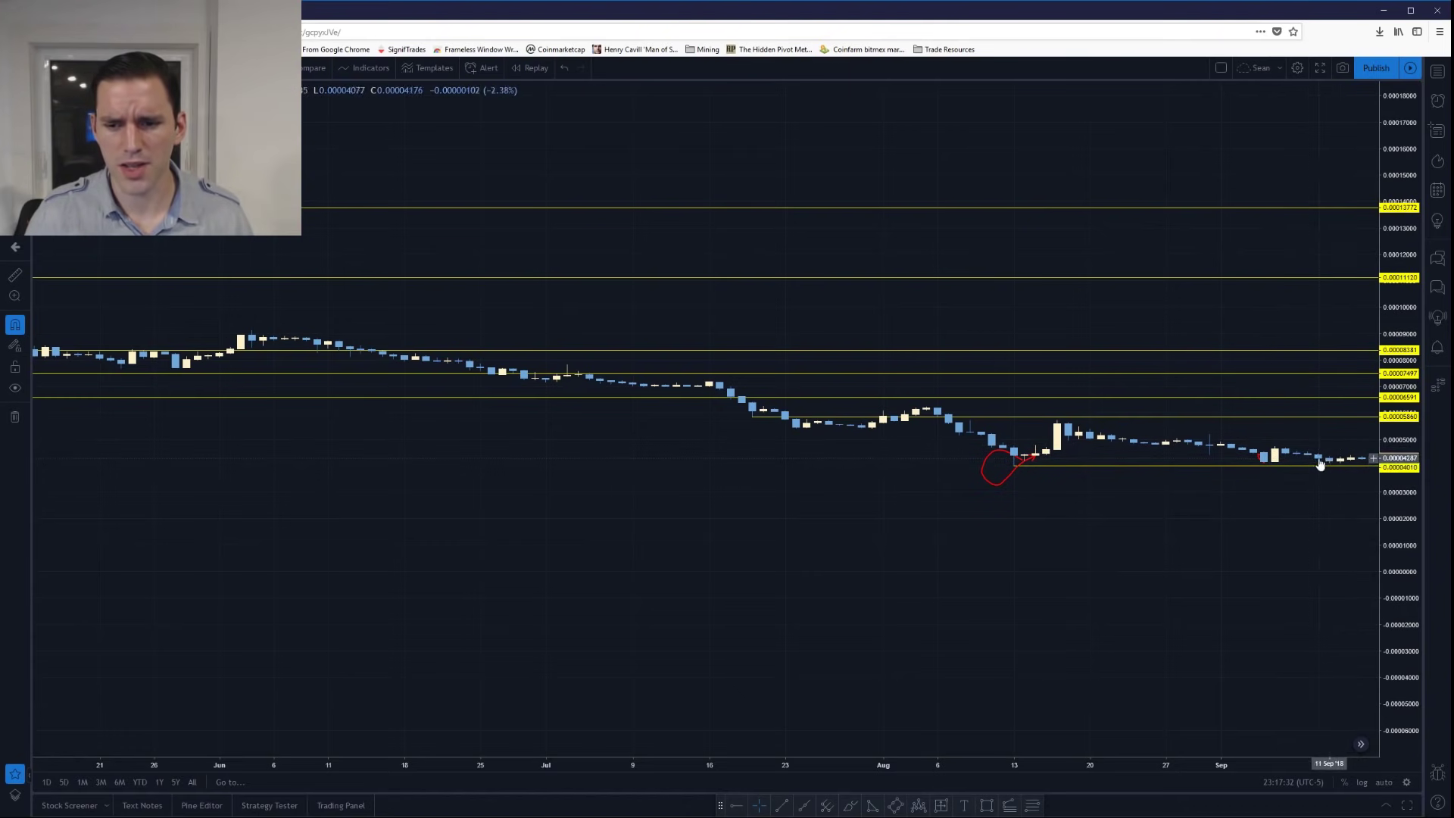
{"action": "left_click", "coordinate": [850, 805]}
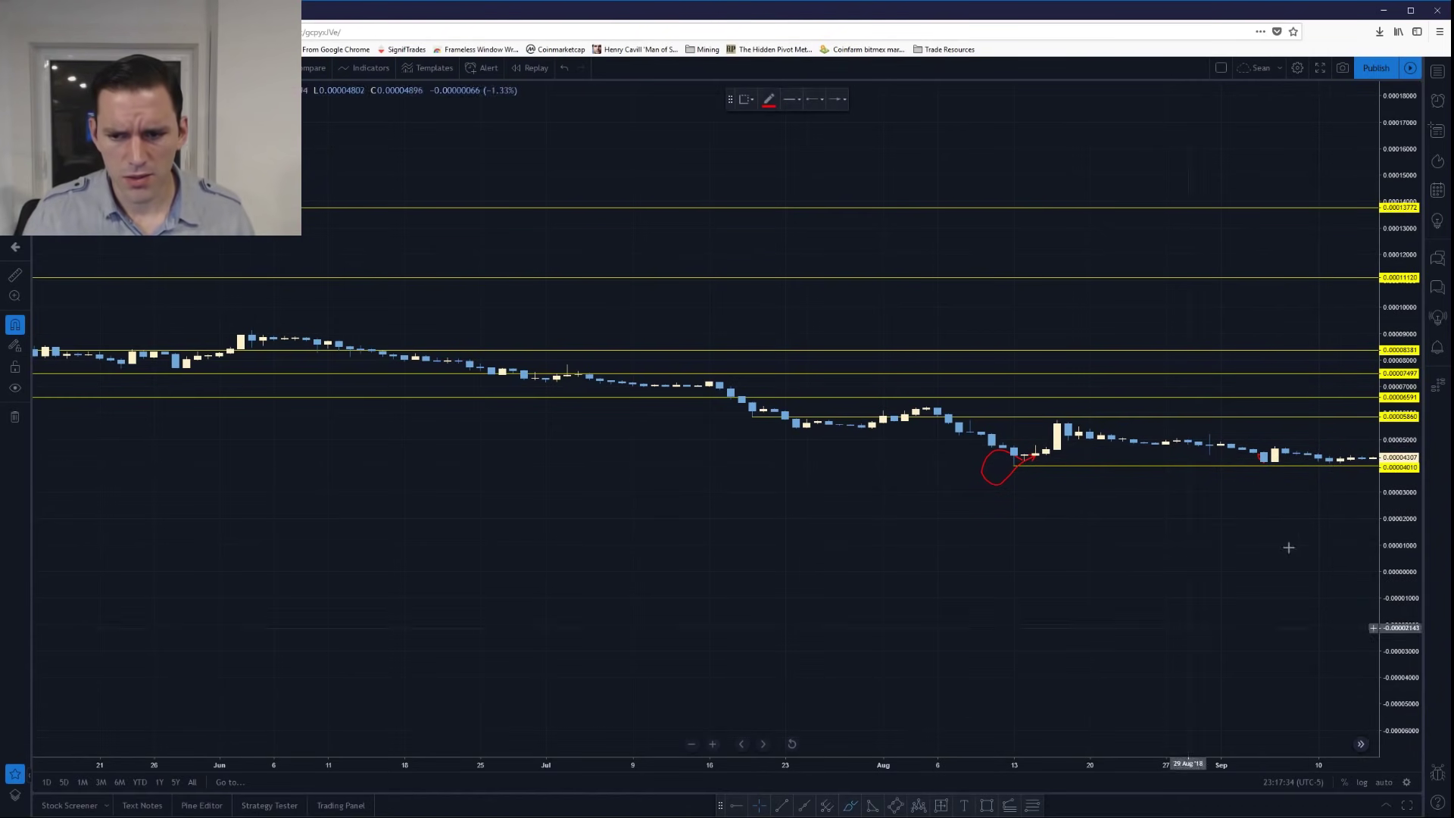
{"action": "left_click_drag", "start_coordinate": [1364, 457], "coordinate": [1322, 462]}
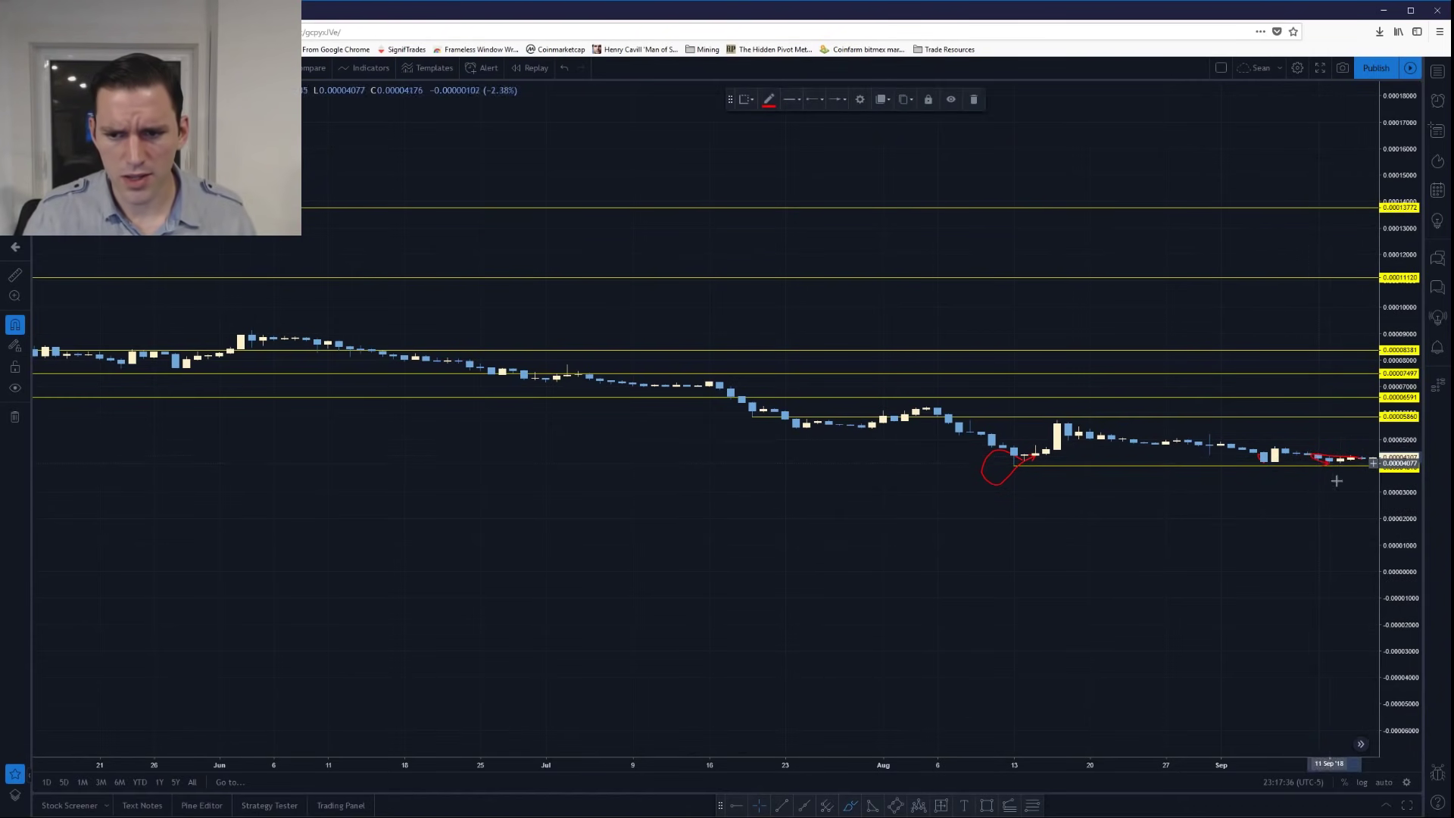
{"action": "key", "text": "ctrl+z"}
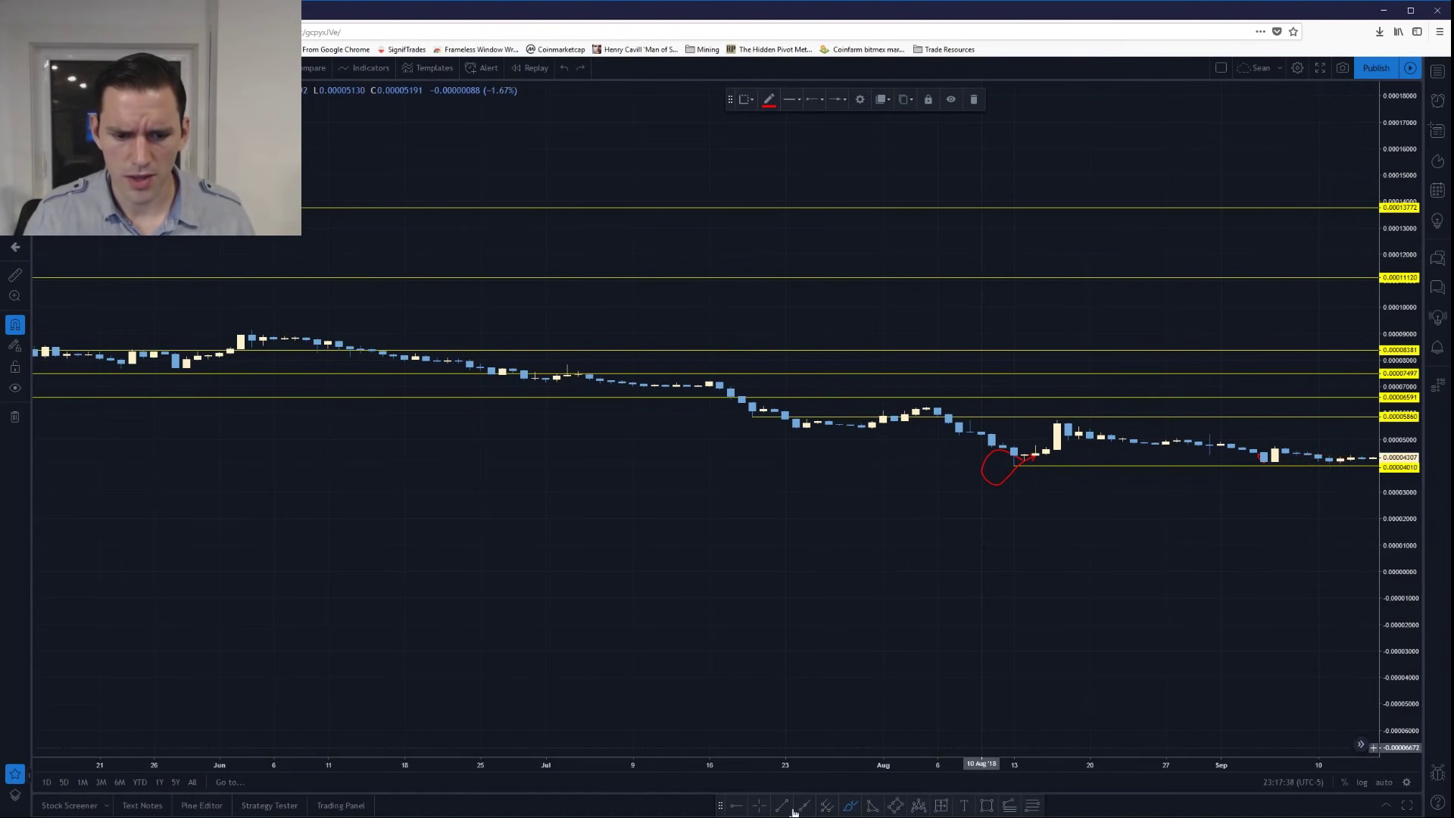
{"action": "left_click", "coordinate": [761, 809]}
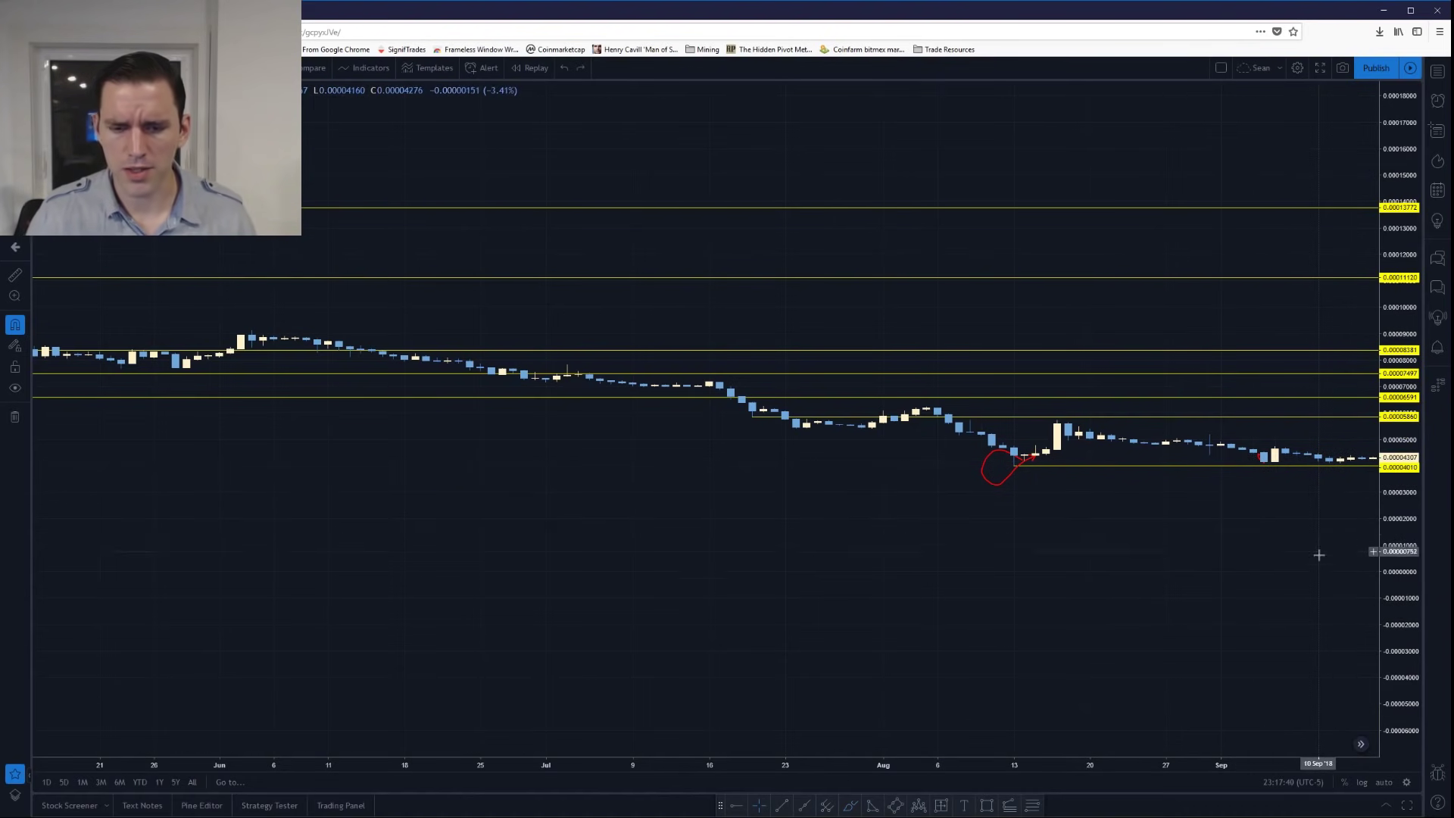
{"action": "left_click_drag", "start_coordinate": [1311, 531], "coordinate": [1272, 544]}
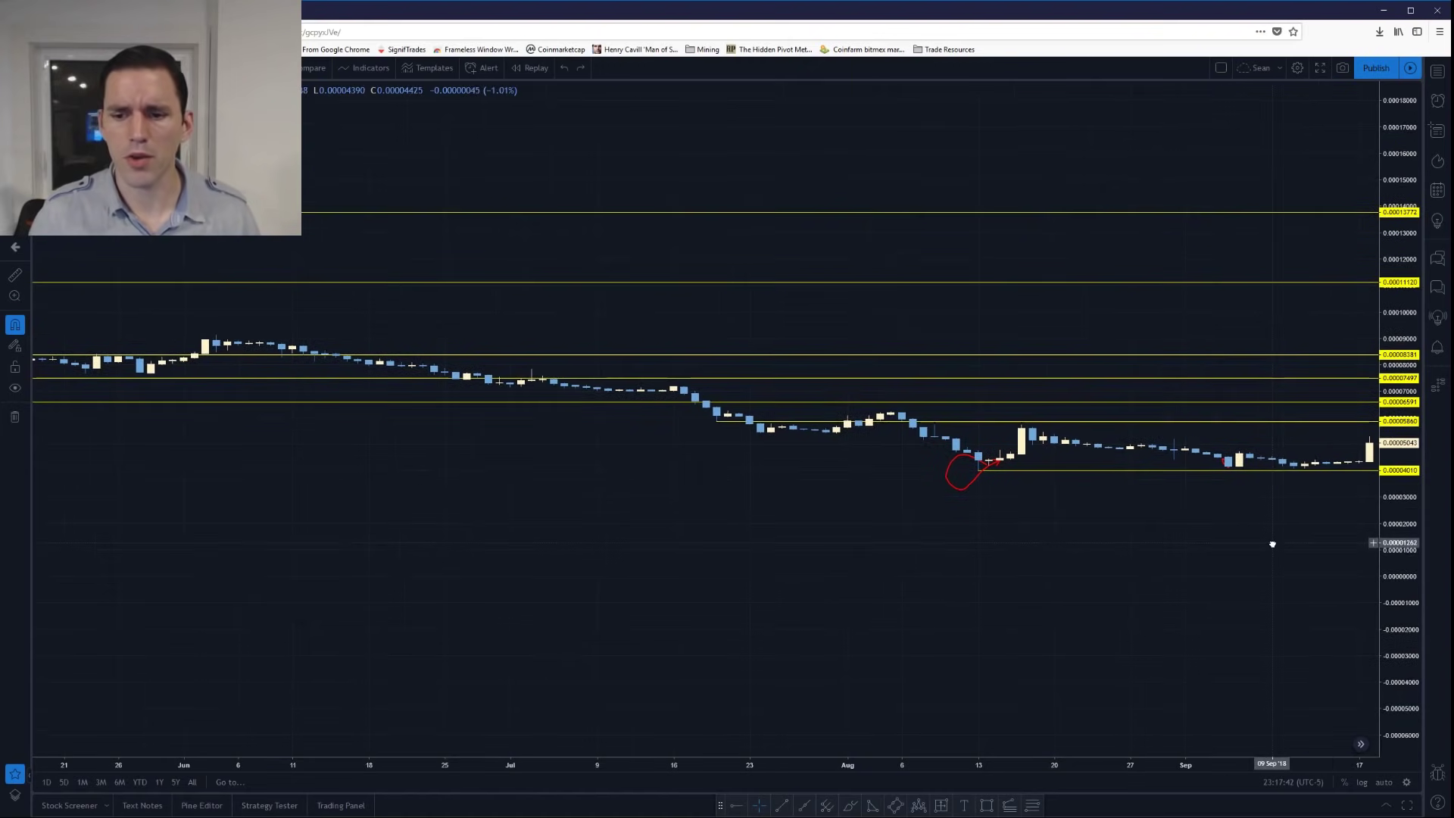
{"action": "left_click_drag", "start_coordinate": [1285, 553], "coordinate": [1305, 546]}
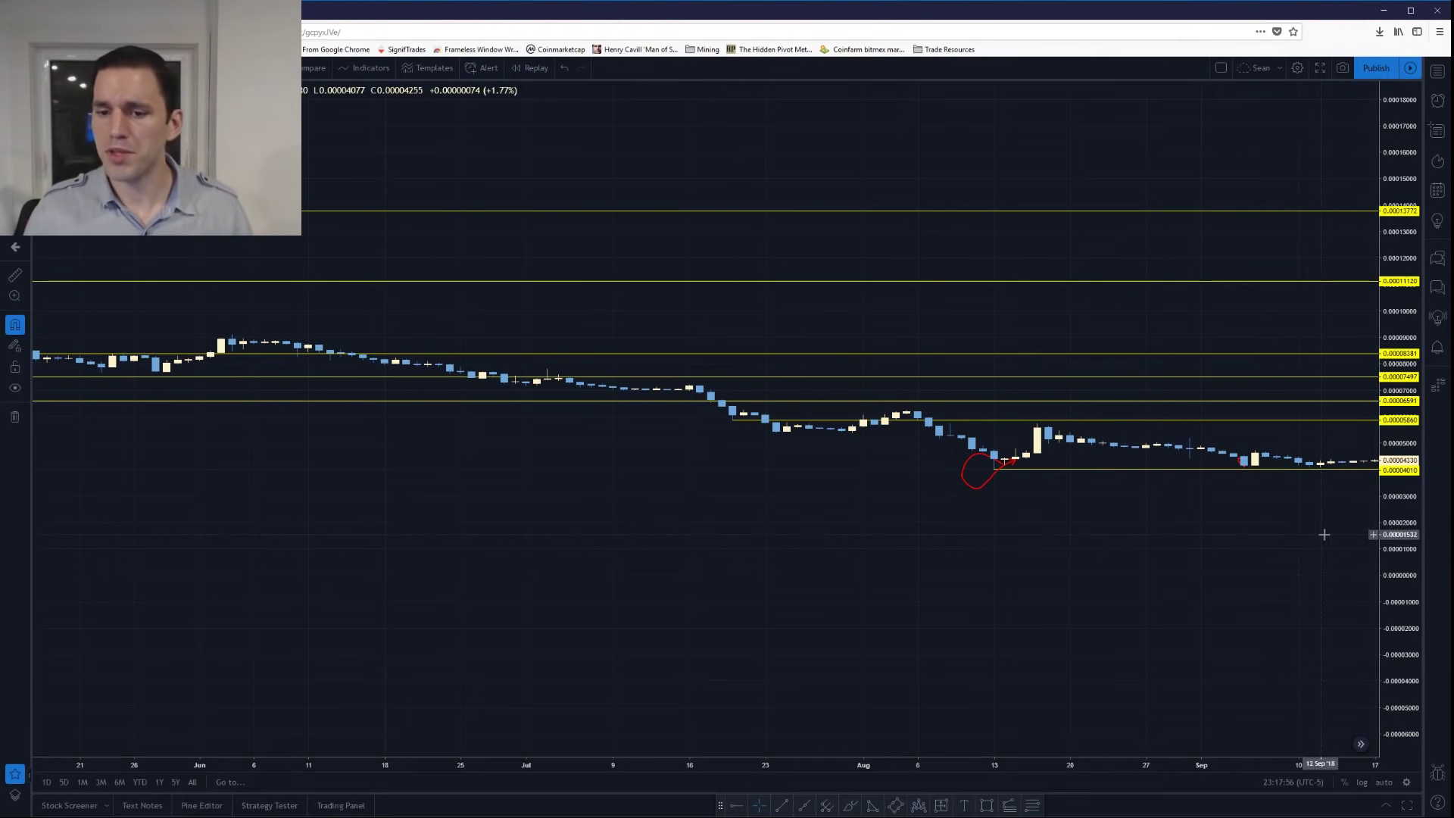
- Draw a brush loop around the September 2018 spike where it crosses the 0.00011120 line, and undo it
{"action": "scroll", "coordinate": [1299, 536], "scroll_direction": "right", "scroll_amount": 2}
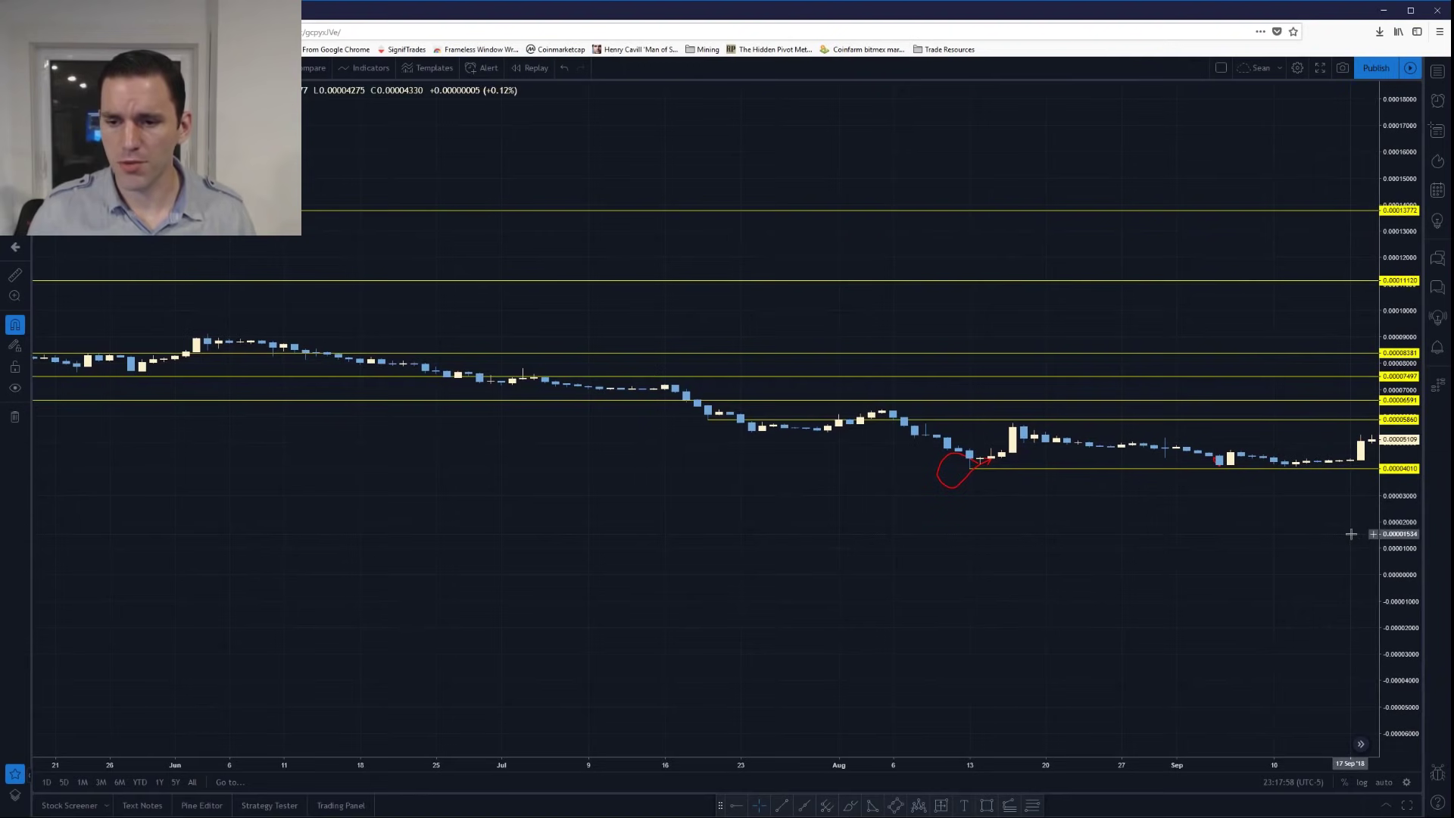
{"action": "scroll", "coordinate": [1333, 523], "scroll_direction": "right", "scroll_amount": 2}
{"action": "mouse_move", "coordinate": [1329, 534]}
{"action": "left_mouse_down"}
{"action": "mouse_move", "coordinate": [1299, 532]}
{"action": "mouse_move", "coordinate": [1327, 526]}
{"action": "left_mouse_up"}
{"action": "scroll", "coordinate": [1327, 525], "scroll_direction": "right", "scroll_amount": 1}
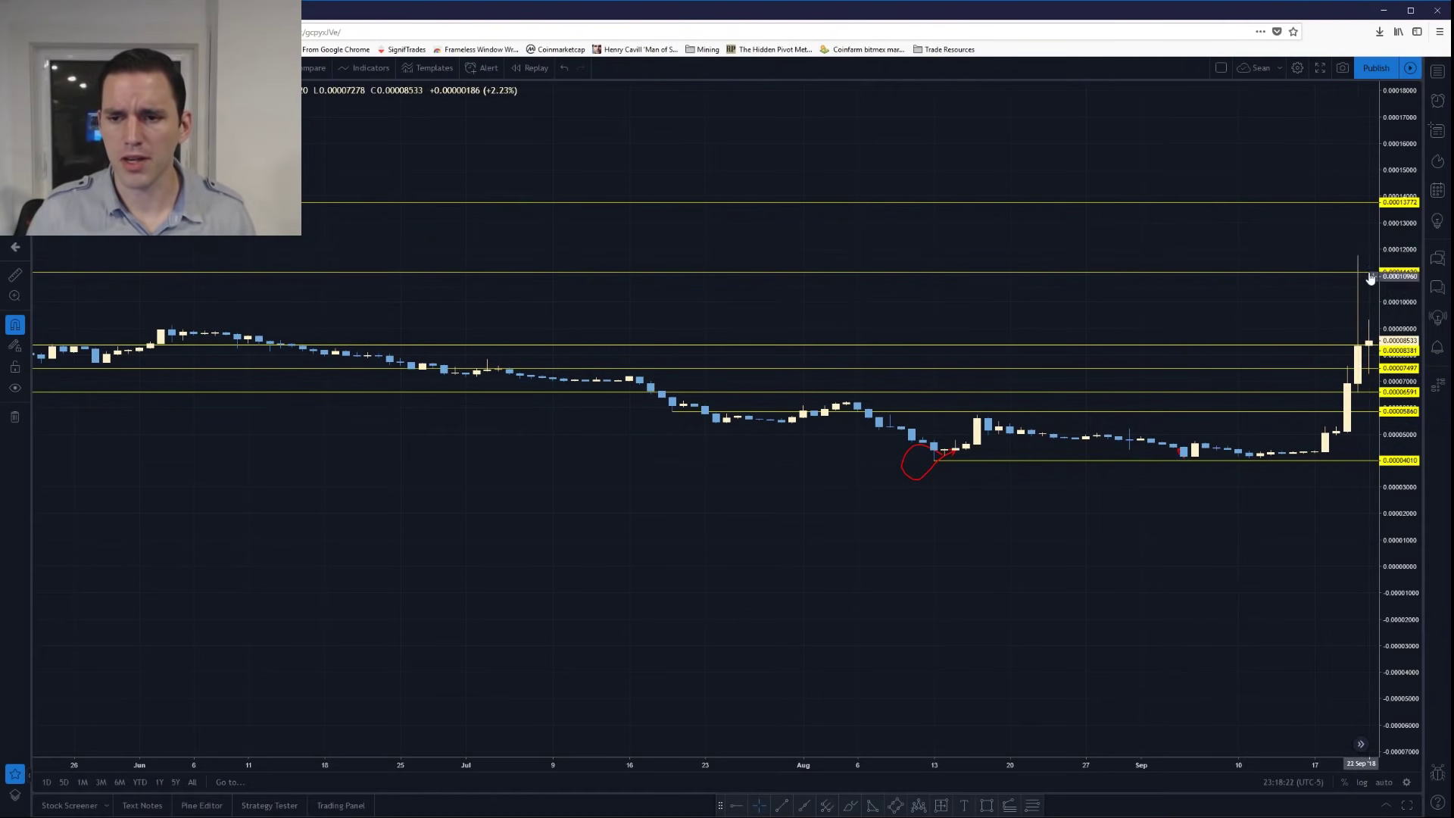
{"action": "left_click", "coordinate": [850, 806]}
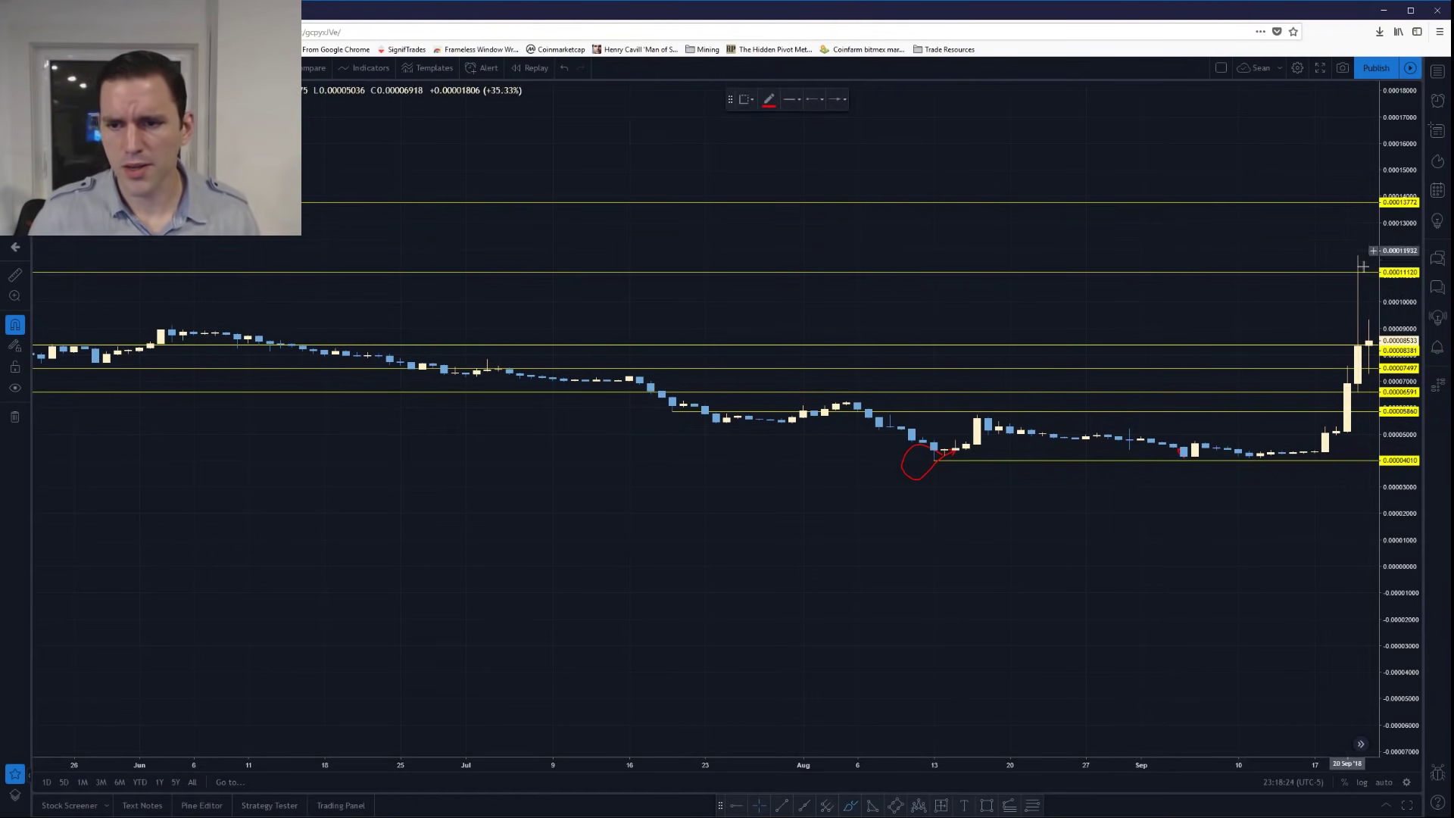
{"action": "mouse_move", "coordinate": [1371, 270]}
{"action": "left_mouse_down"}
{"action": "mouse_move", "coordinate": [1331, 270]}
{"action": "mouse_move", "coordinate": [1371, 274]}
{"action": "left_mouse_up"}
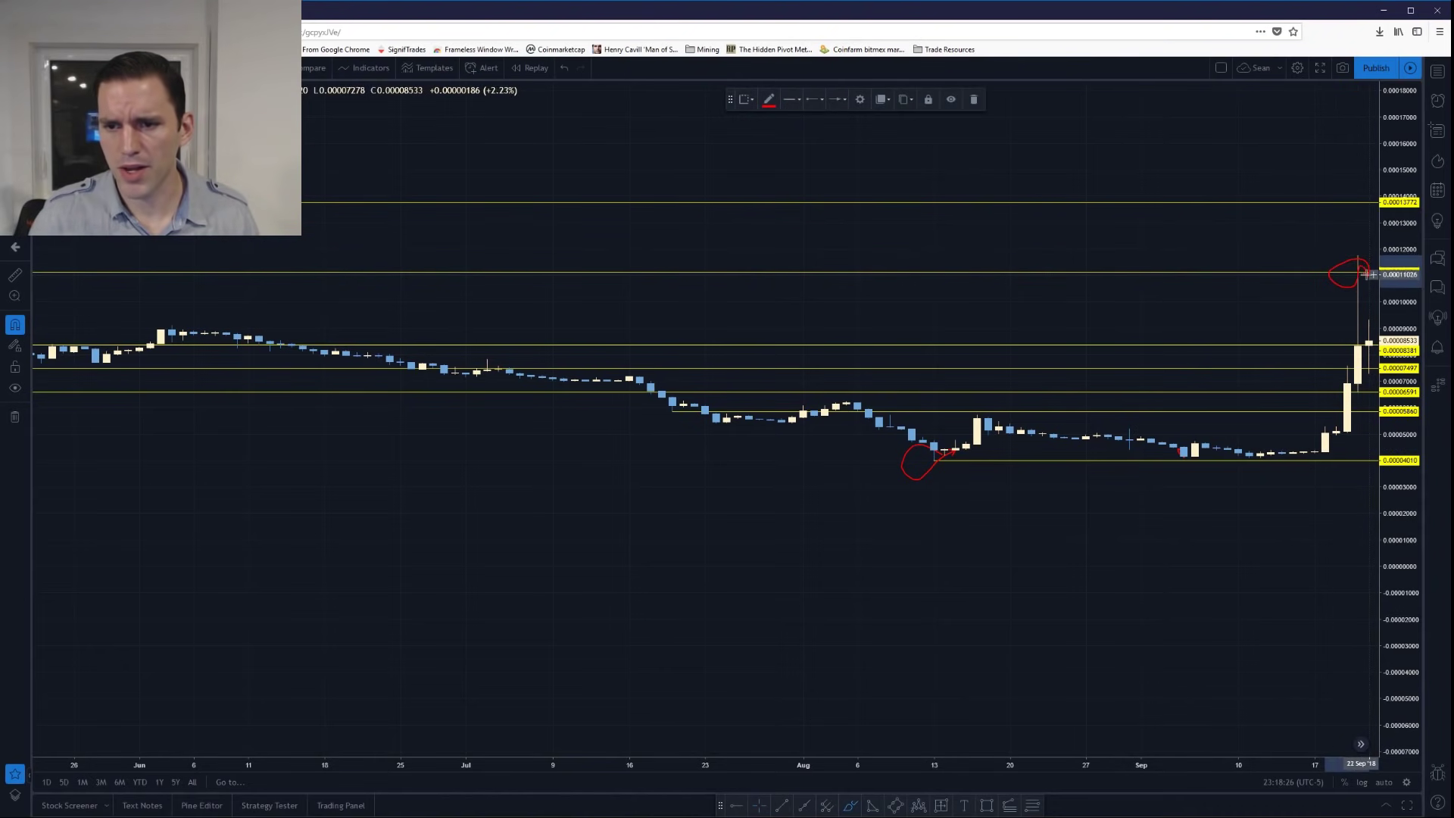
{"action": "key", "text": "ctrl+z"}
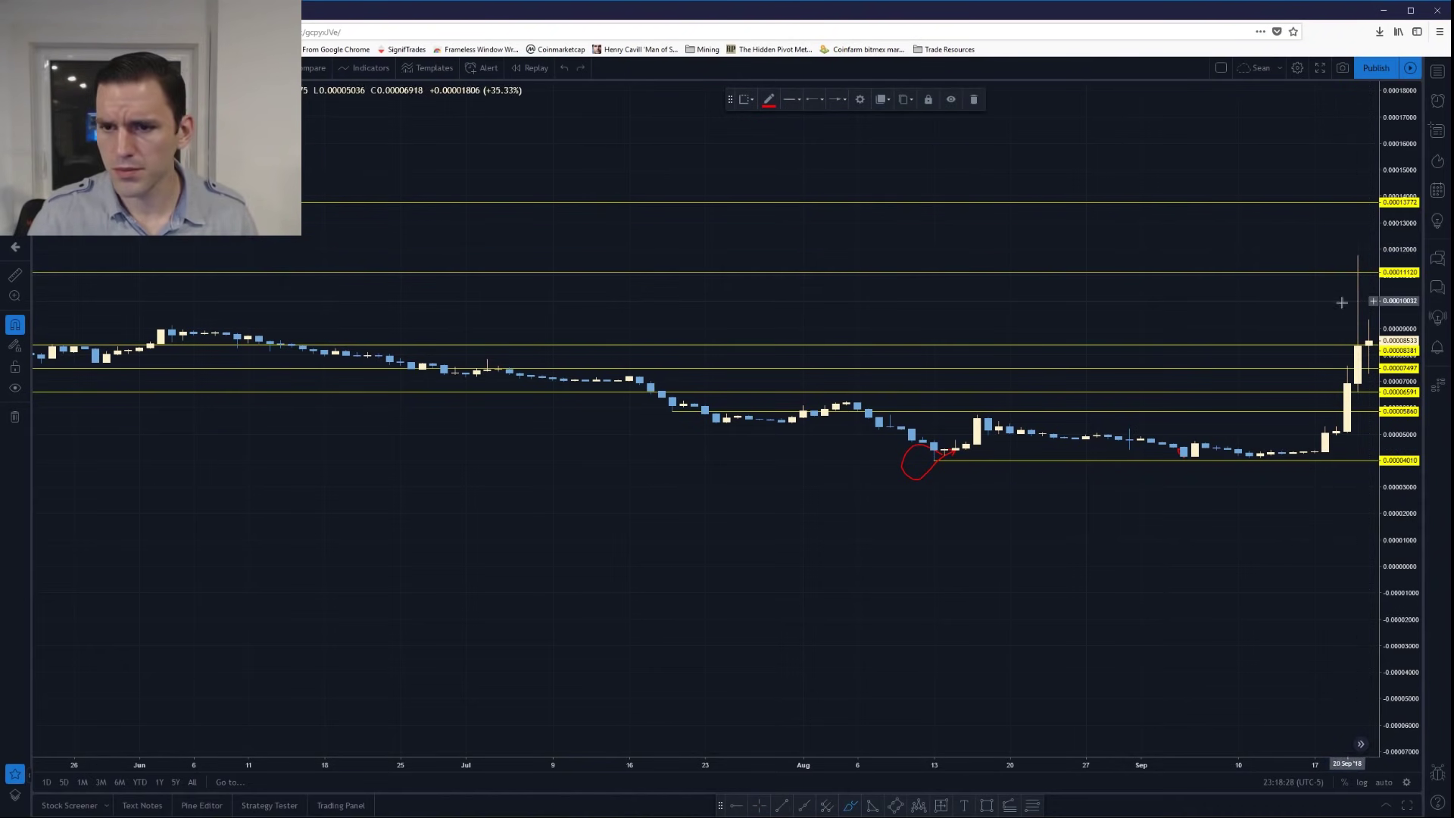
- Draw a brush loop and vertical stroke across the 0.00013772 line and an upward stroke beside the September spike's wick, and undo them
{"action": "left_click", "coordinate": [764, 806]}
{"action": "scroll", "coordinate": [1121, 621], "scroll_direction": "right", "scroll_amount": 5}
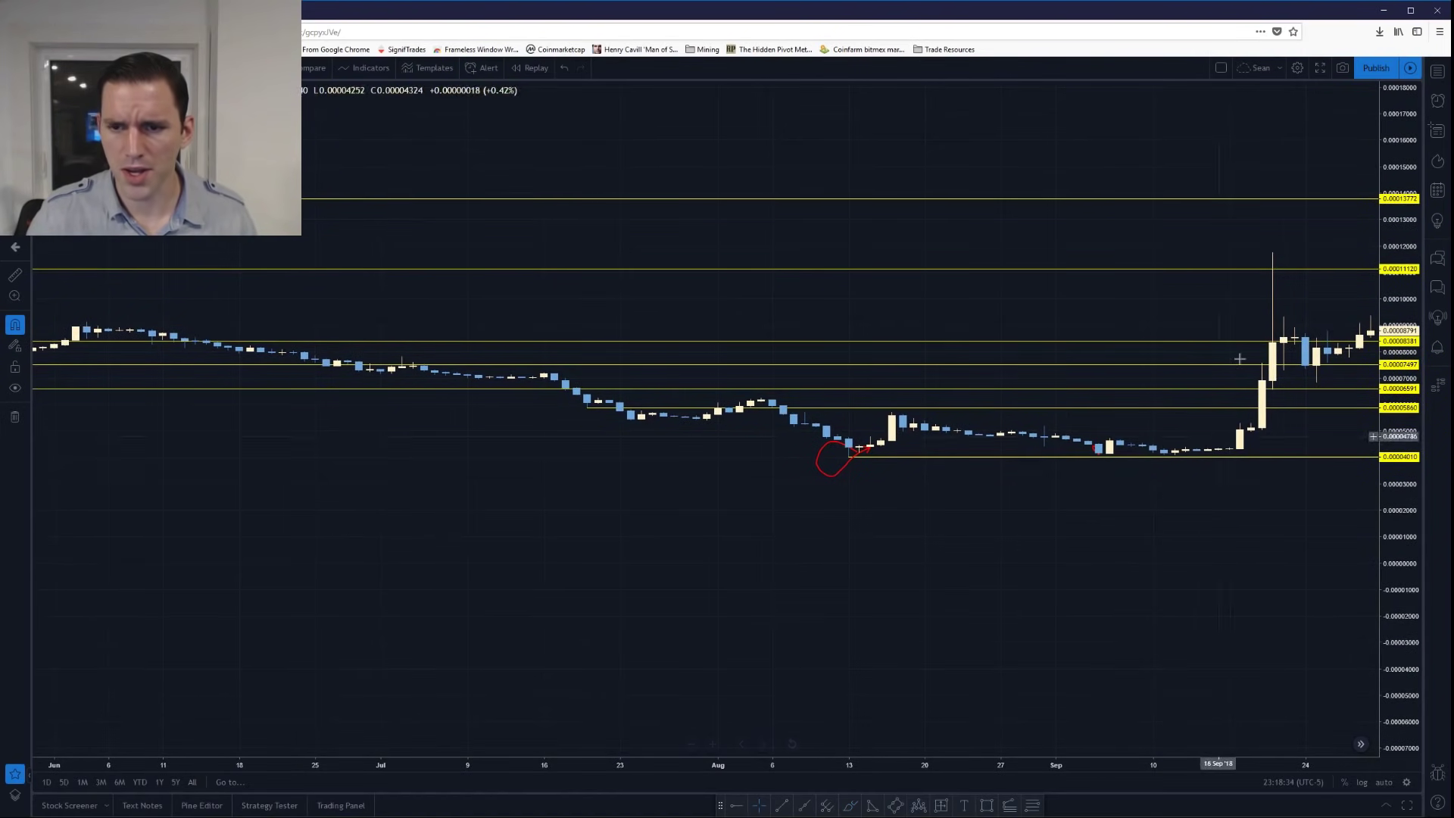
{"action": "left_click", "coordinate": [850, 806]}
{"action": "mouse_move", "coordinate": [1304, 213]}
{"action": "left_mouse_down"}
{"action": "mouse_move", "coordinate": [1268, 191]}
{"action": "mouse_move", "coordinate": [1295, 200]}
{"action": "left_mouse_up"}
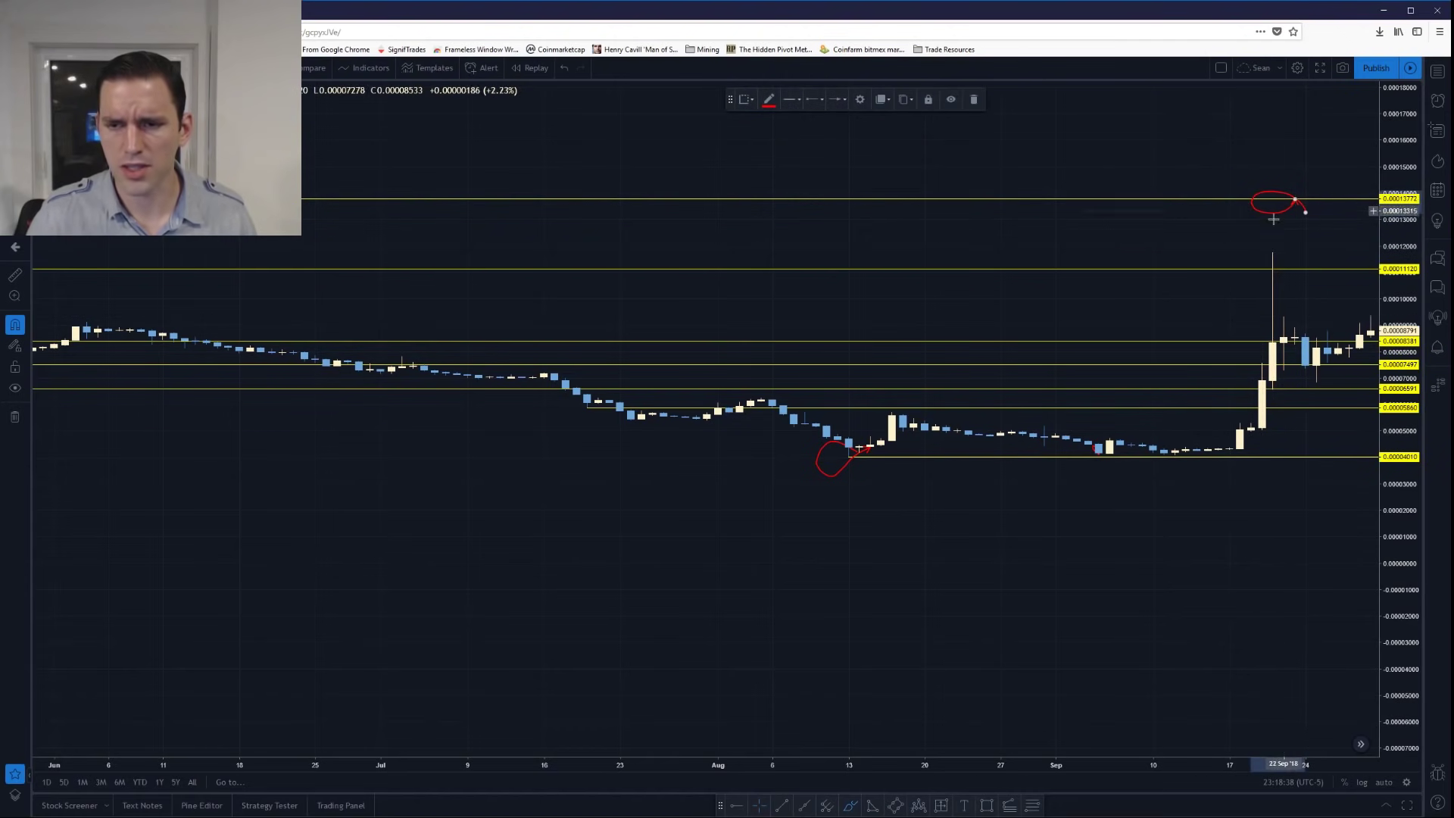
{"action": "left_click_drag", "start_coordinate": [1218, 232], "coordinate": [1218, 162]}
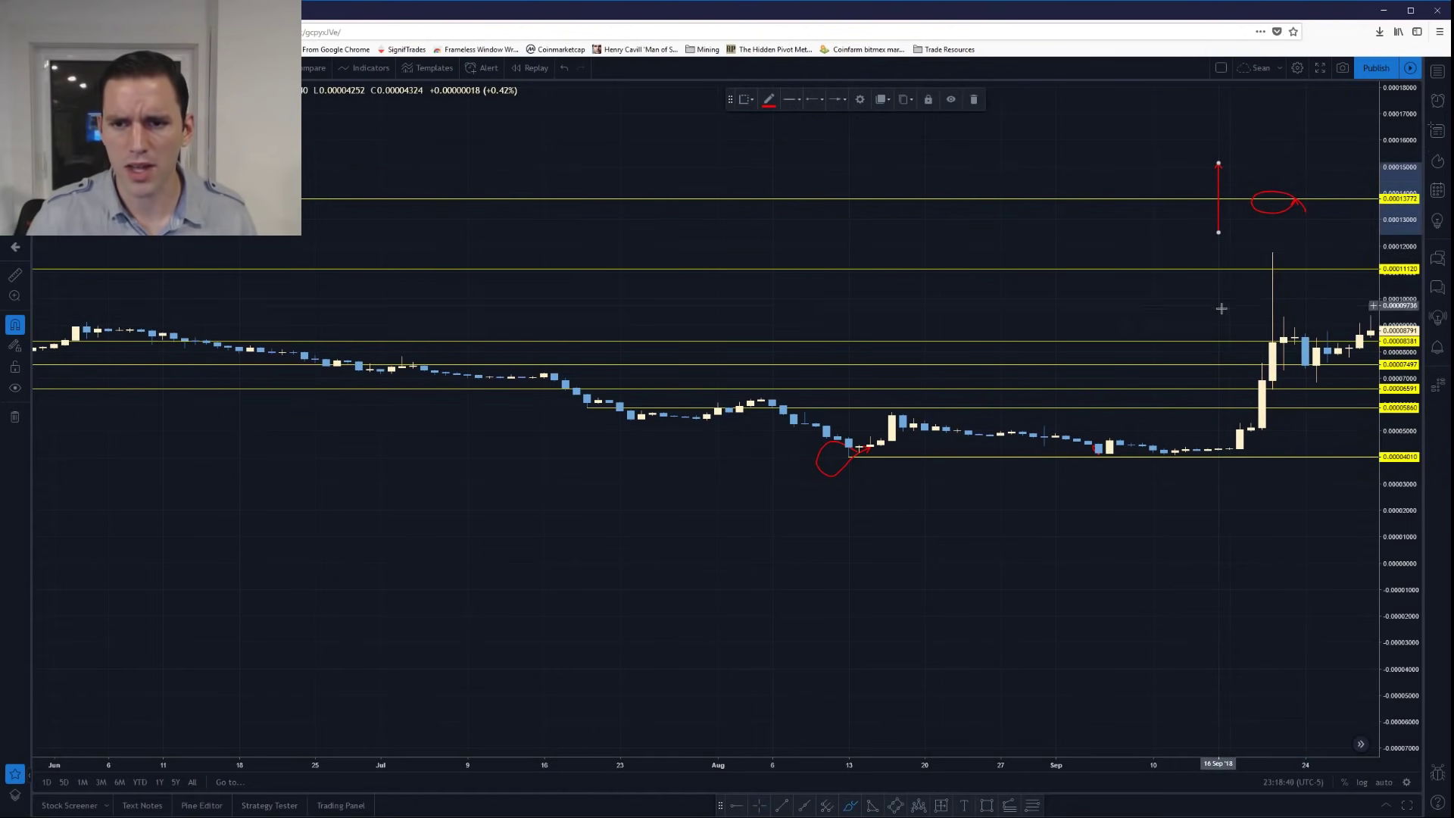
{"action": "key", "text": "ctrl+z"}
{"action": "key", "text": "ctrl+z"}
{"action": "left_click_drag", "start_coordinate": [1283, 313], "coordinate": [1287, 256]}
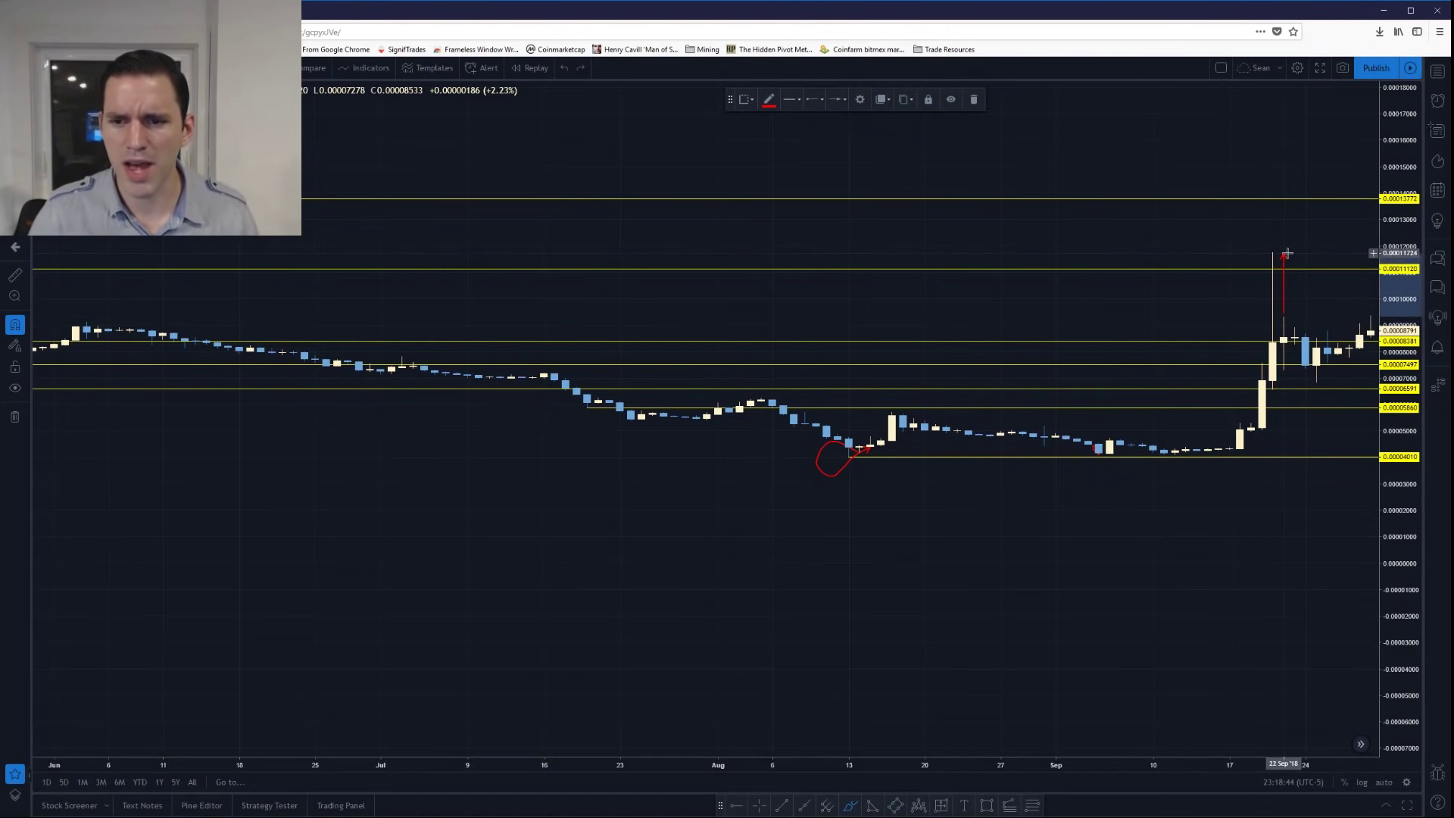
{"action": "key", "text": "ctrl+z"}
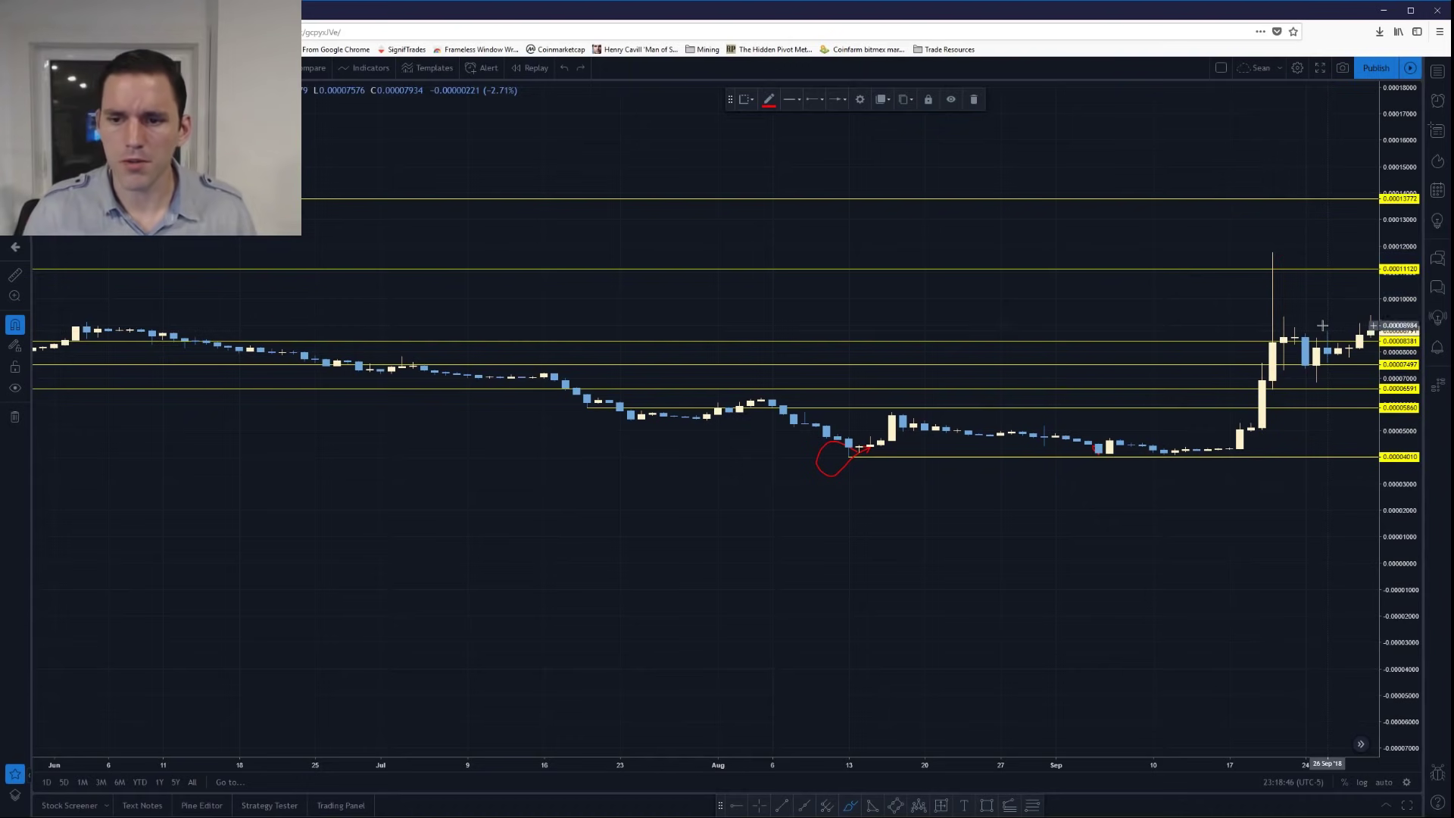
- Switch to the course outline in InDesign and highlight the line "Tying in accumulation and distribution to all of your trades"
{"action": "scroll", "coordinate": [1029, 571], "scroll_direction": "right", "scroll_amount": 5}
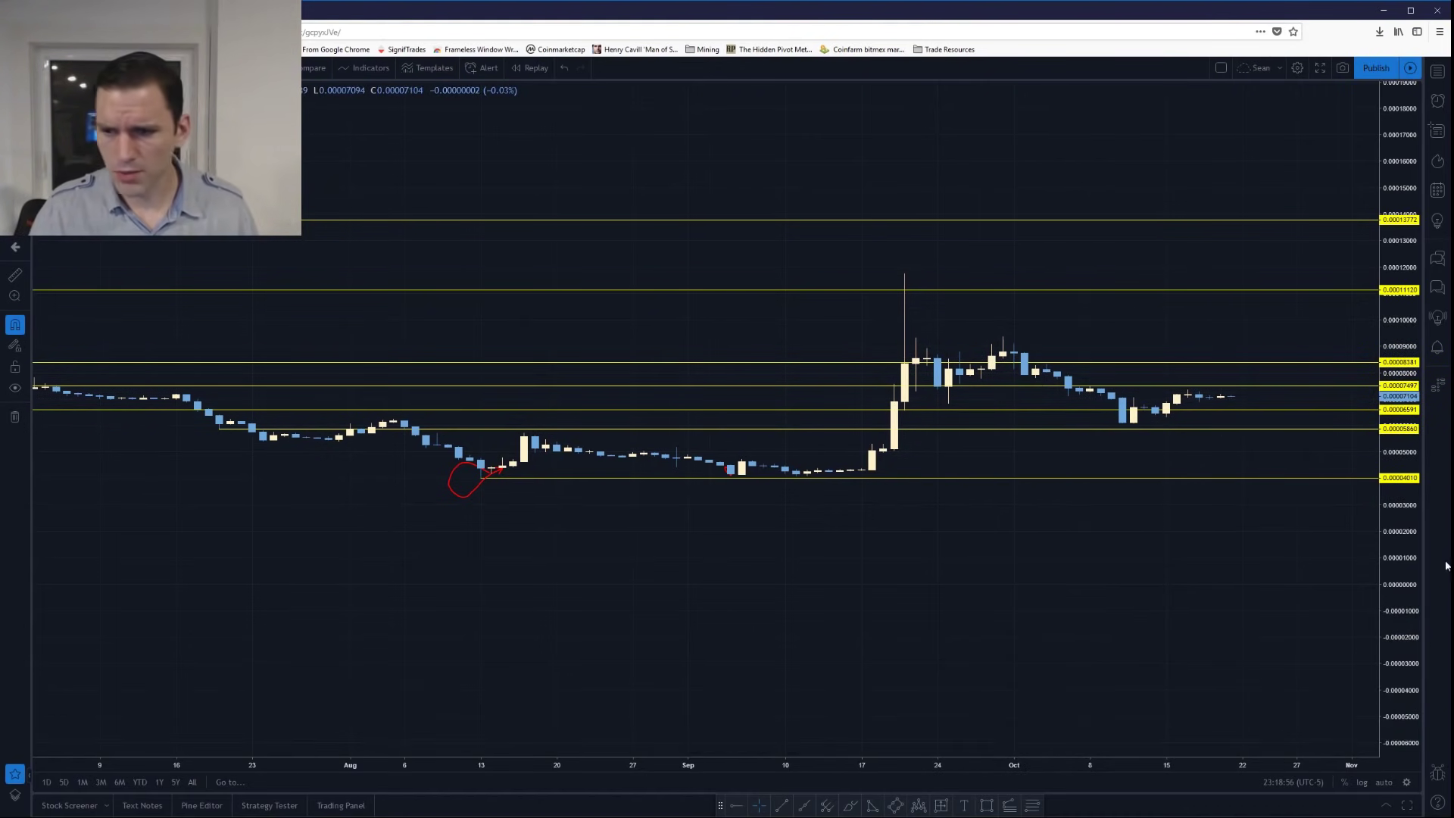
{"action": "key", "text": "alt+Tab"}
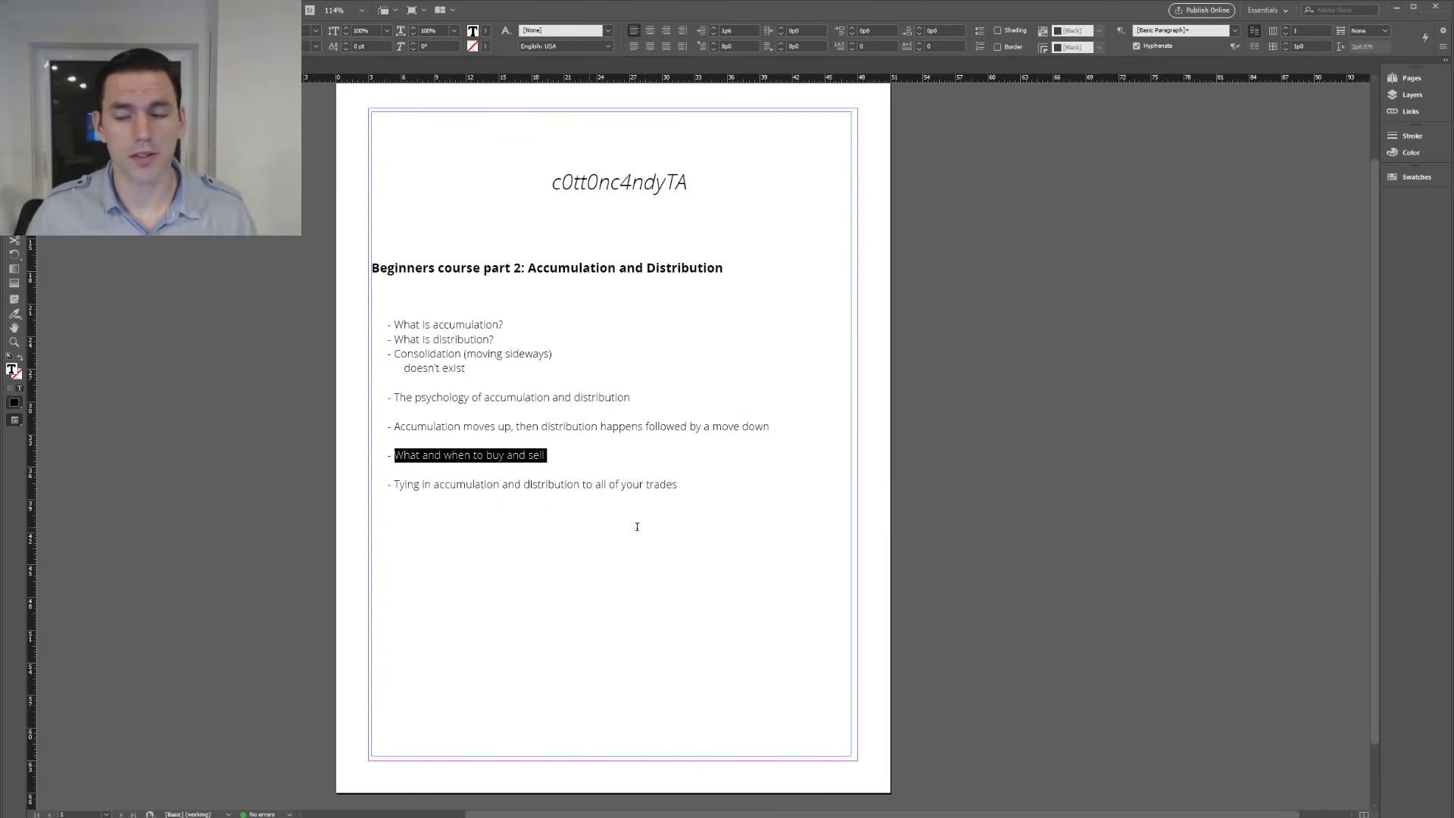
{"action": "left_click", "coordinate": [709, 490]}
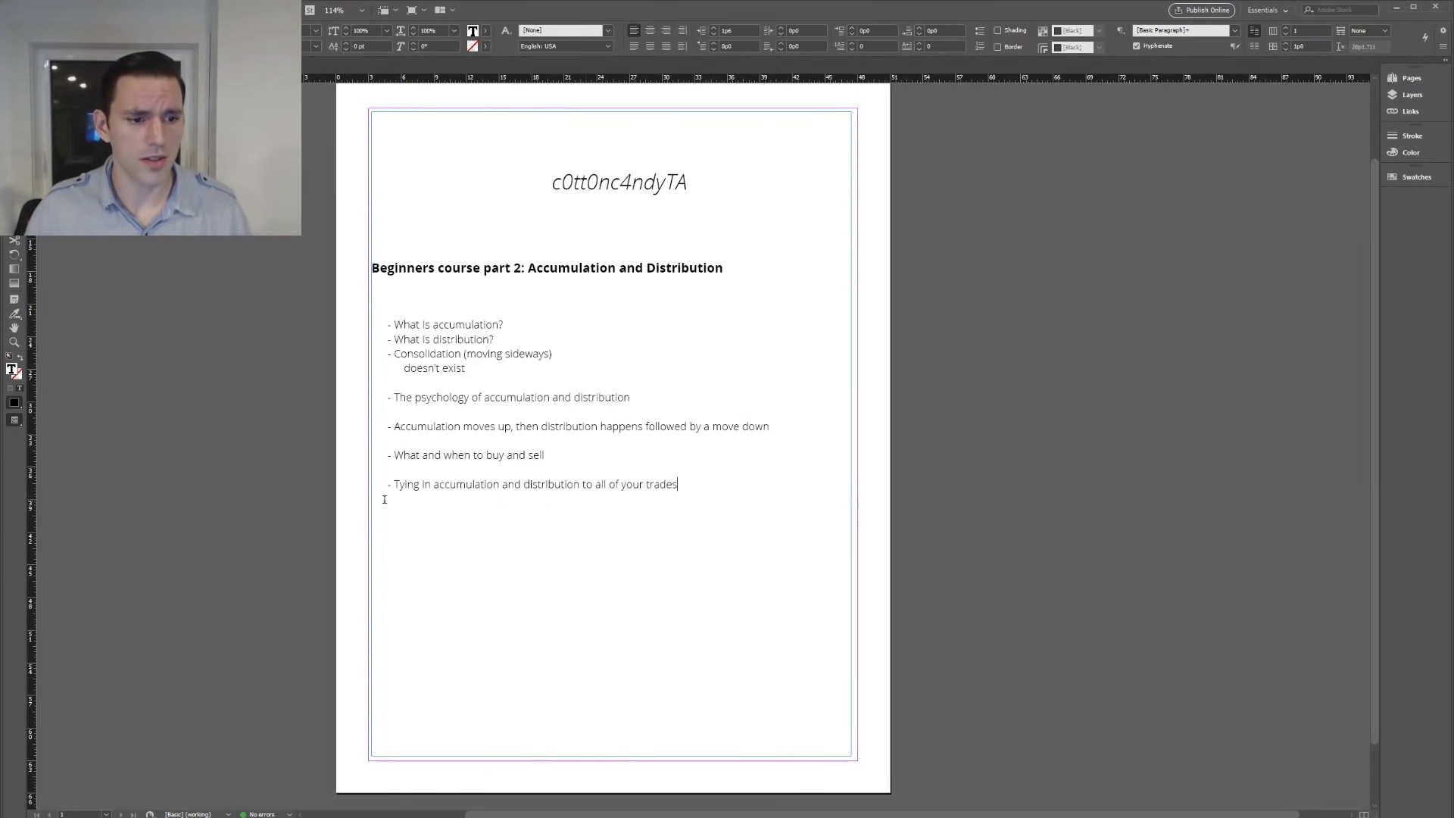
{"action": "left_click", "coordinate": [387, 488], "text": "shift"}
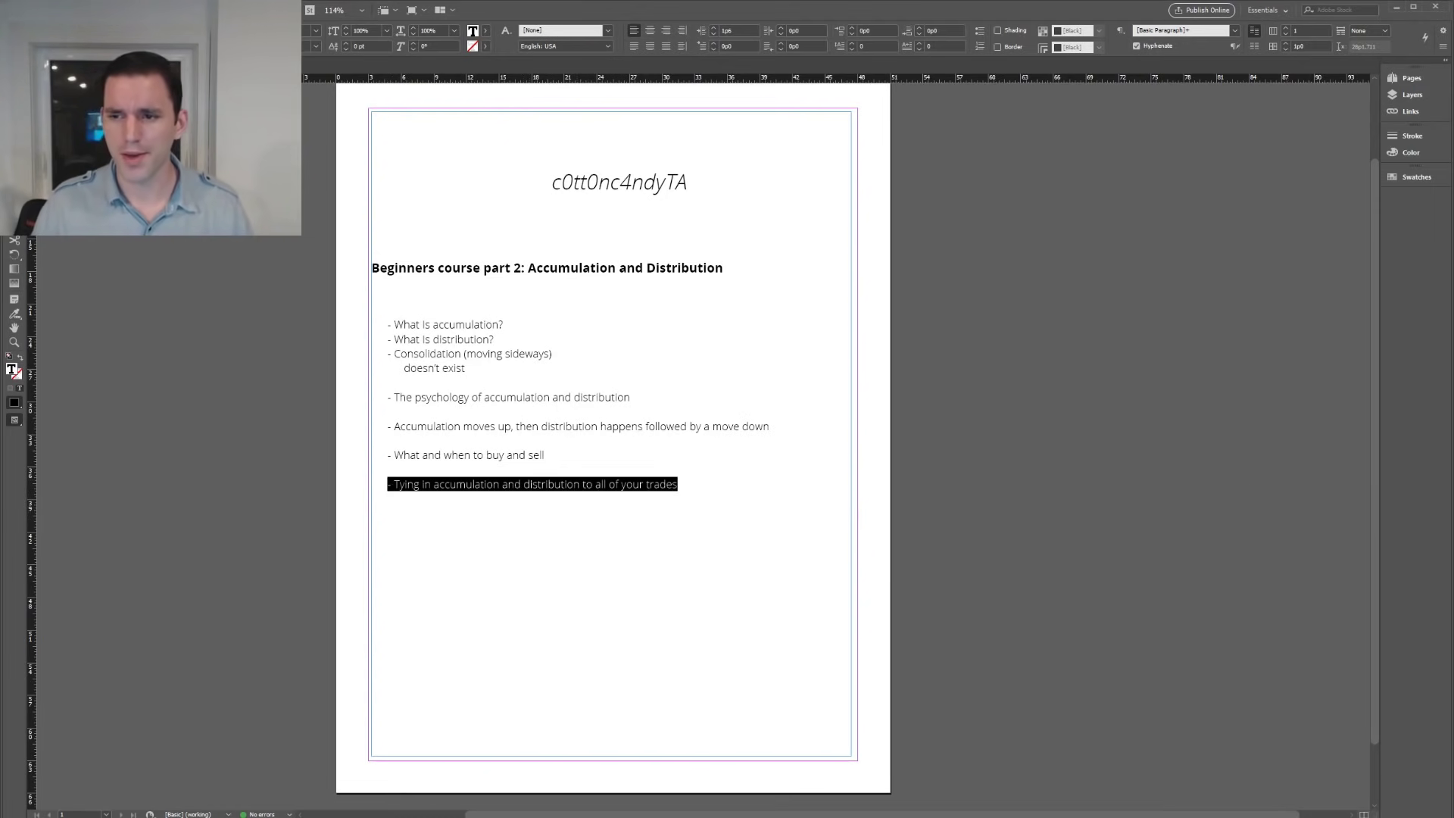
- Switch back to the TradingView chart and delete the red brush loop beside the mid-August 2018 low at the 0.00004010 ray
{"action": "key", "text": "alt+Tab"}
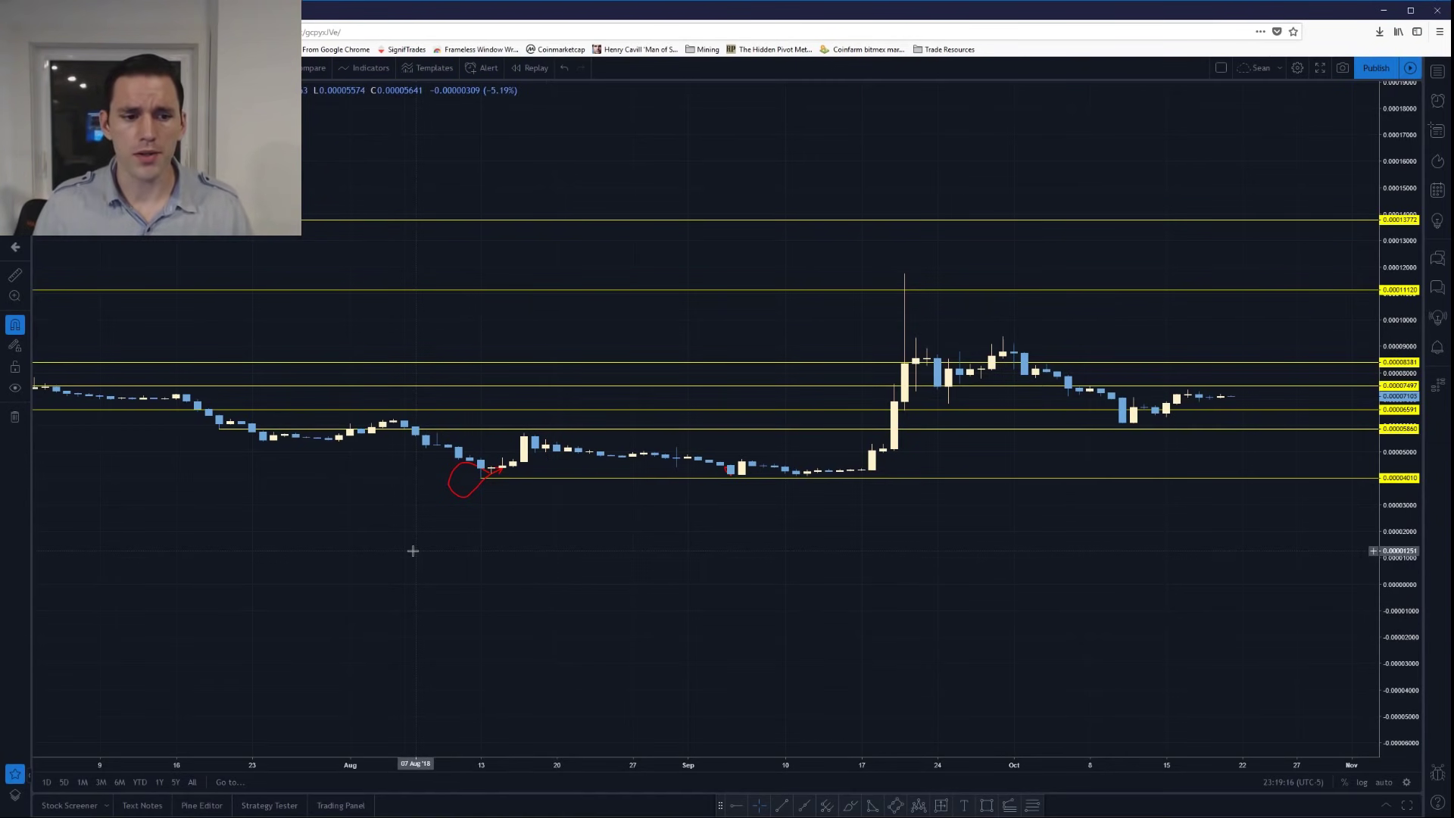
{"action": "left_click_drag", "start_coordinate": [460, 498], "coordinate": [428, 508]}
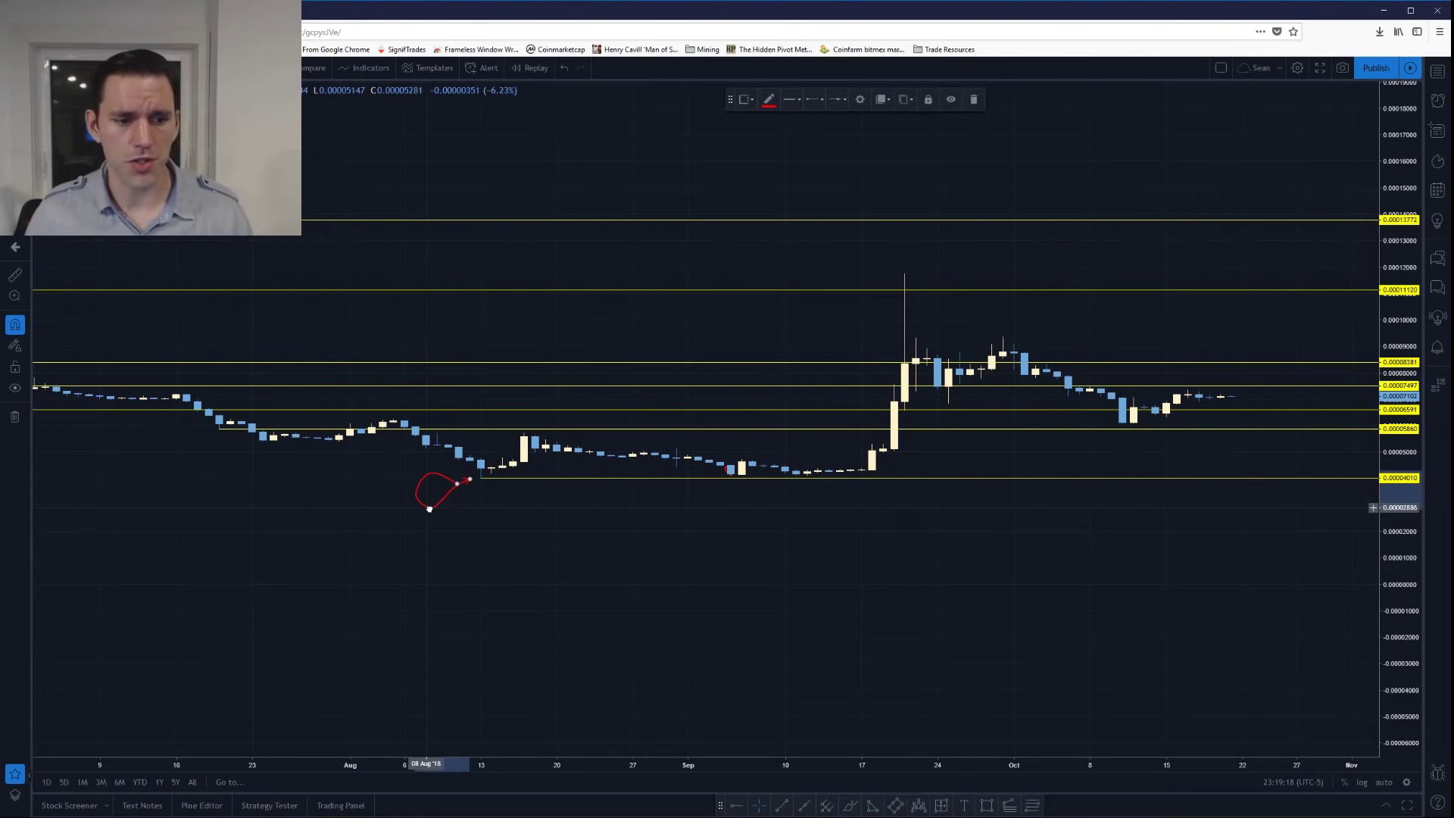
{"action": "key", "text": "Delete"}
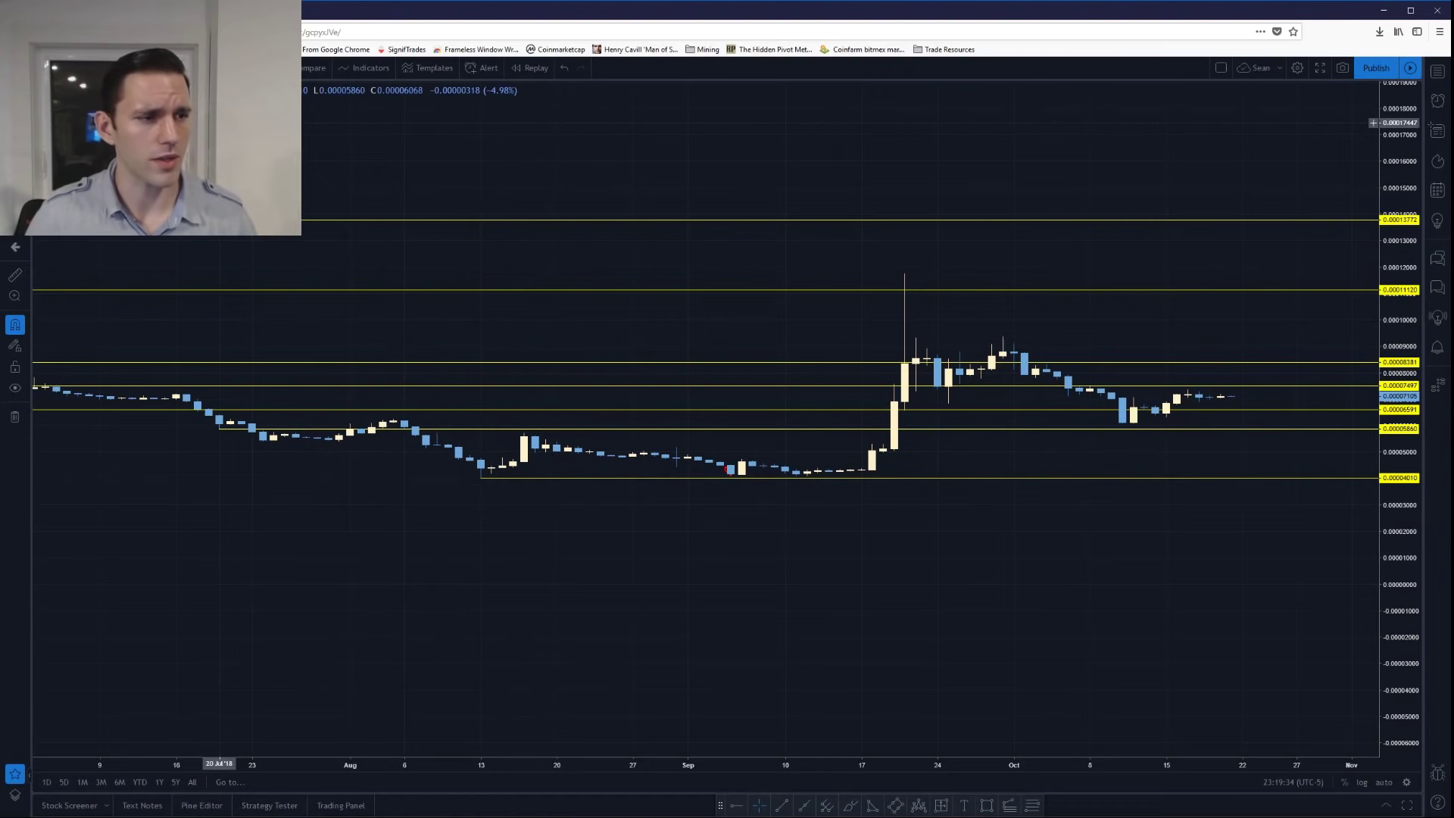
- Set the chart interval to 60 minutes and auto-fit the price scale, then bring the late September to early October candles into view
{"action": "type", "text": "60"}
{"action": "key", "text": "Return"}
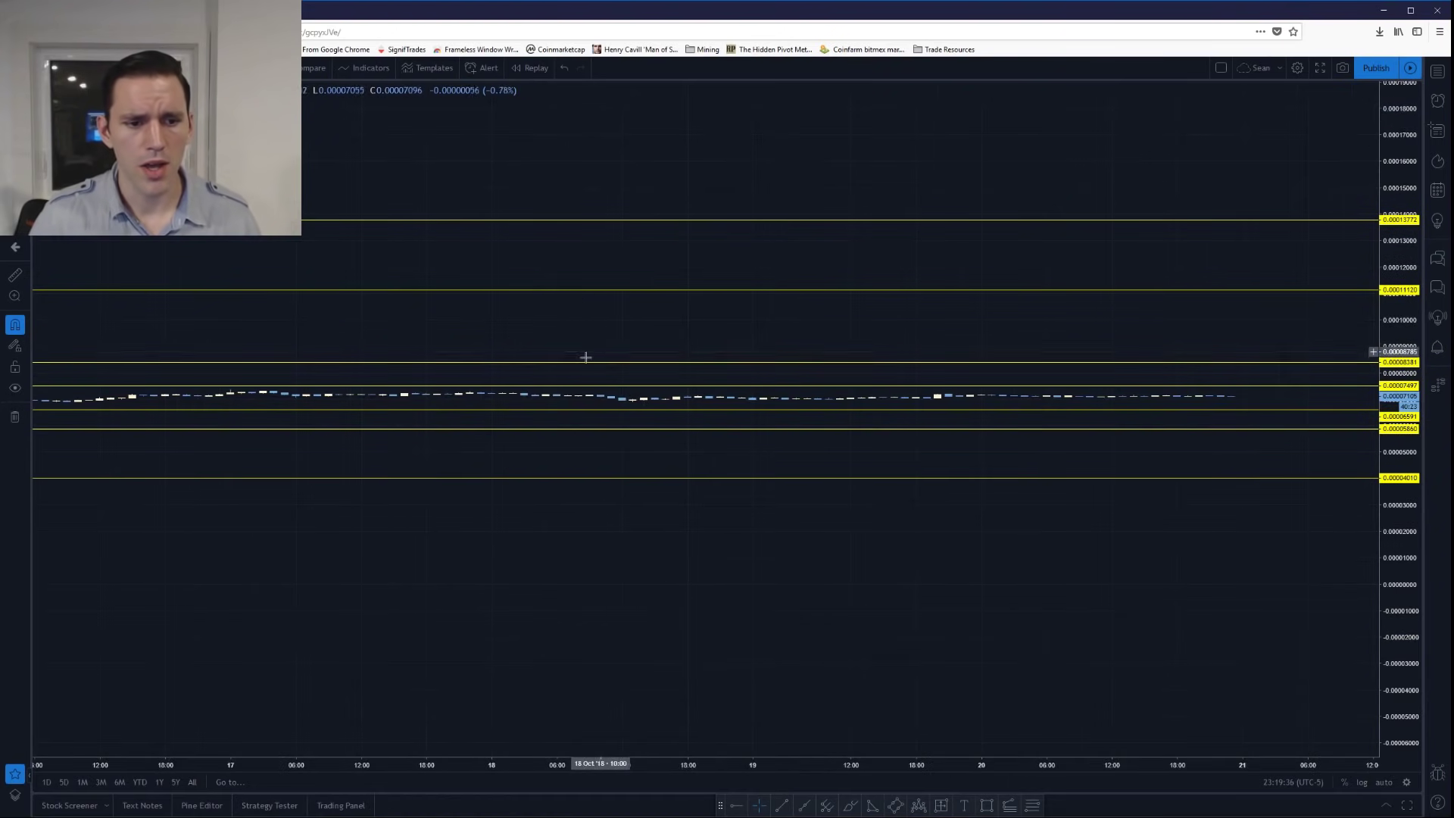
{"action": "left_click", "coordinate": [1385, 783]}
{"action": "scroll", "coordinate": [924, 602], "scroll_direction": "down", "scroll_amount": 5}
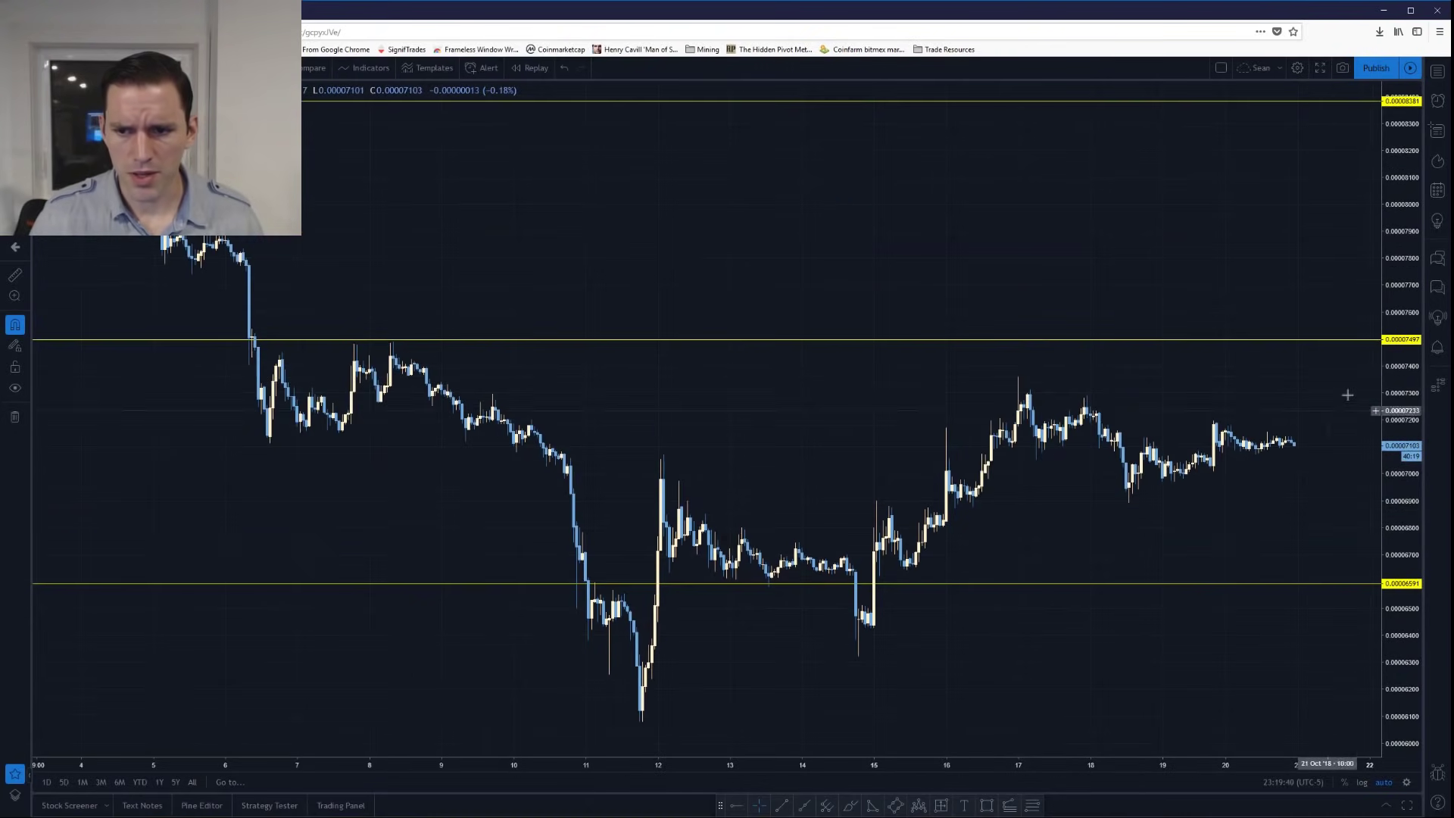
{"action": "left_click_drag", "start_coordinate": [1397, 424], "coordinate": [1398, 479]}
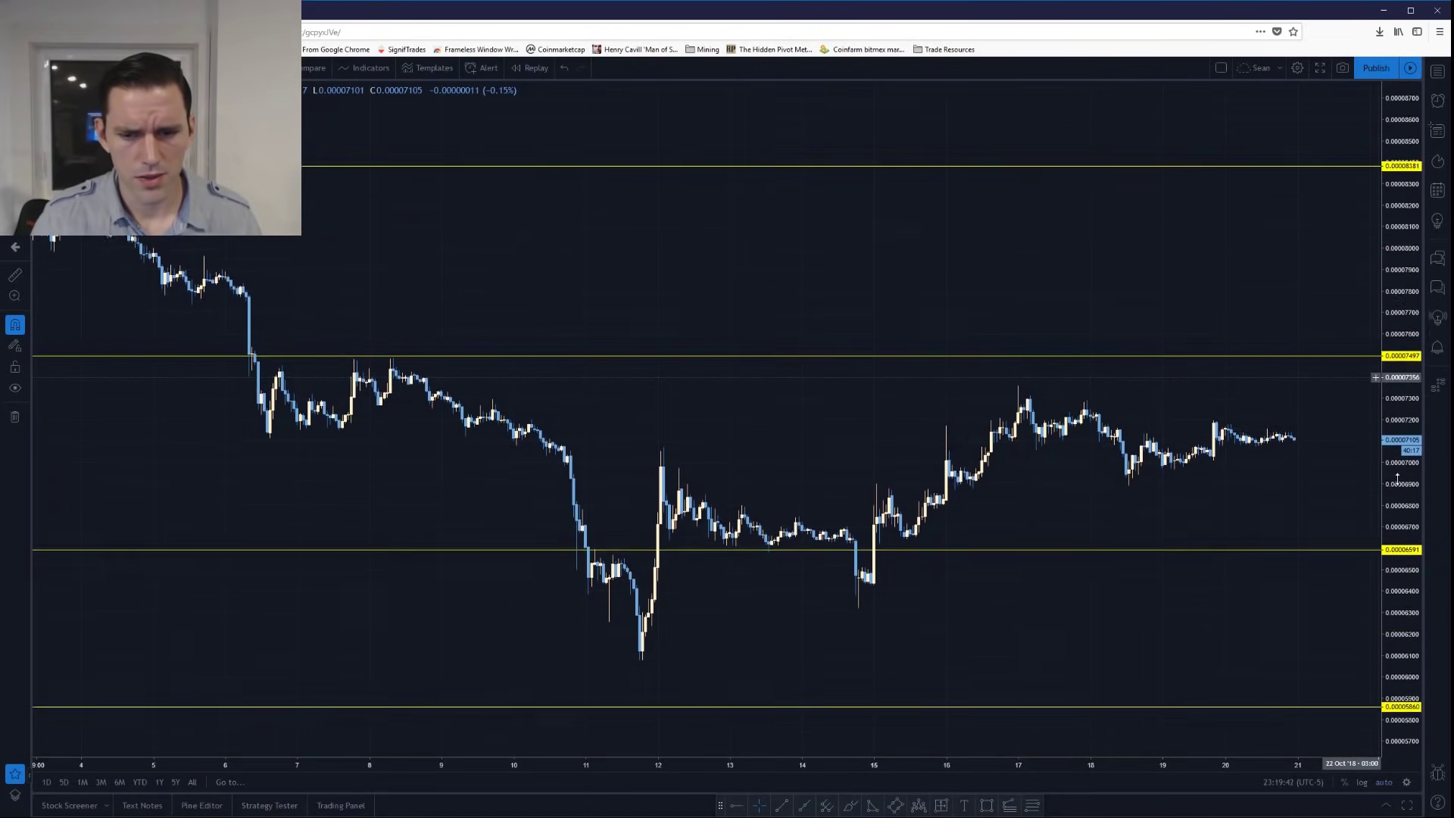
{"action": "left_click_drag", "start_coordinate": [360, 519], "coordinate": [919, 522]}
{"action": "left_click_drag", "start_coordinate": [711, 509], "coordinate": [847, 652]}
{"action": "scroll", "coordinate": [649, 367], "scroll_direction": "down", "scroll_amount": 2}
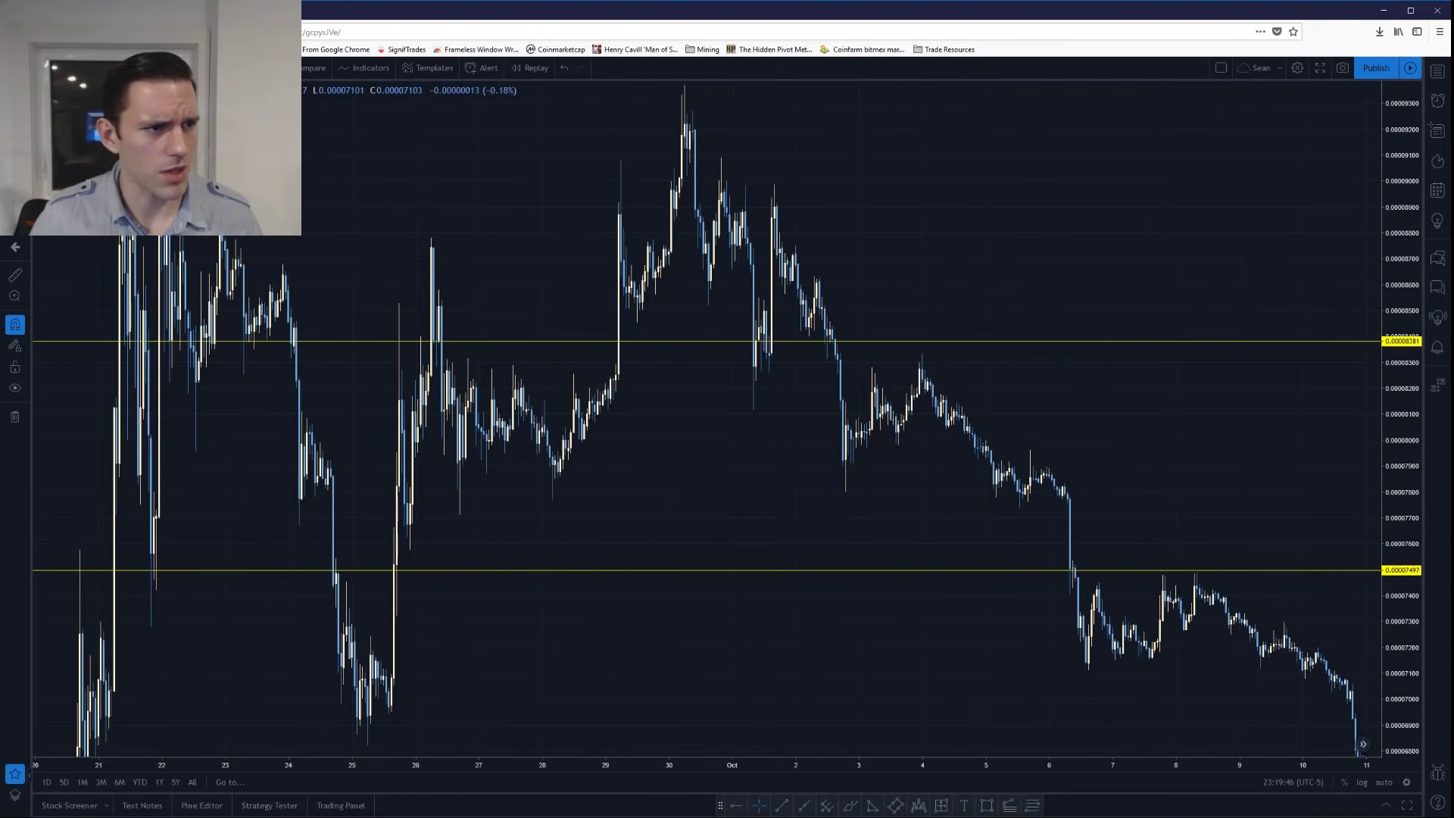
- Change the chart to the 4-hour interval and frame the September and October 2018 candles with room below the price
{"action": "scroll", "coordinate": [727, 422], "scroll_direction": "down", "scroll_amount": 5}
{"action": "left_click_drag", "start_coordinate": [691, 396], "coordinate": [584, 448]}
{"action": "left_click_drag", "start_coordinate": [656, 613], "coordinate": [602, 680]}
{"action": "scroll", "coordinate": [1282, 697], "scroll_direction": "down", "scroll_amount": 2}
{"action": "left_click_drag", "start_coordinate": [1380, 530], "coordinate": [1380, 628]}
{"action": "left_click_drag", "start_coordinate": [1129, 553], "coordinate": [768, 713]}
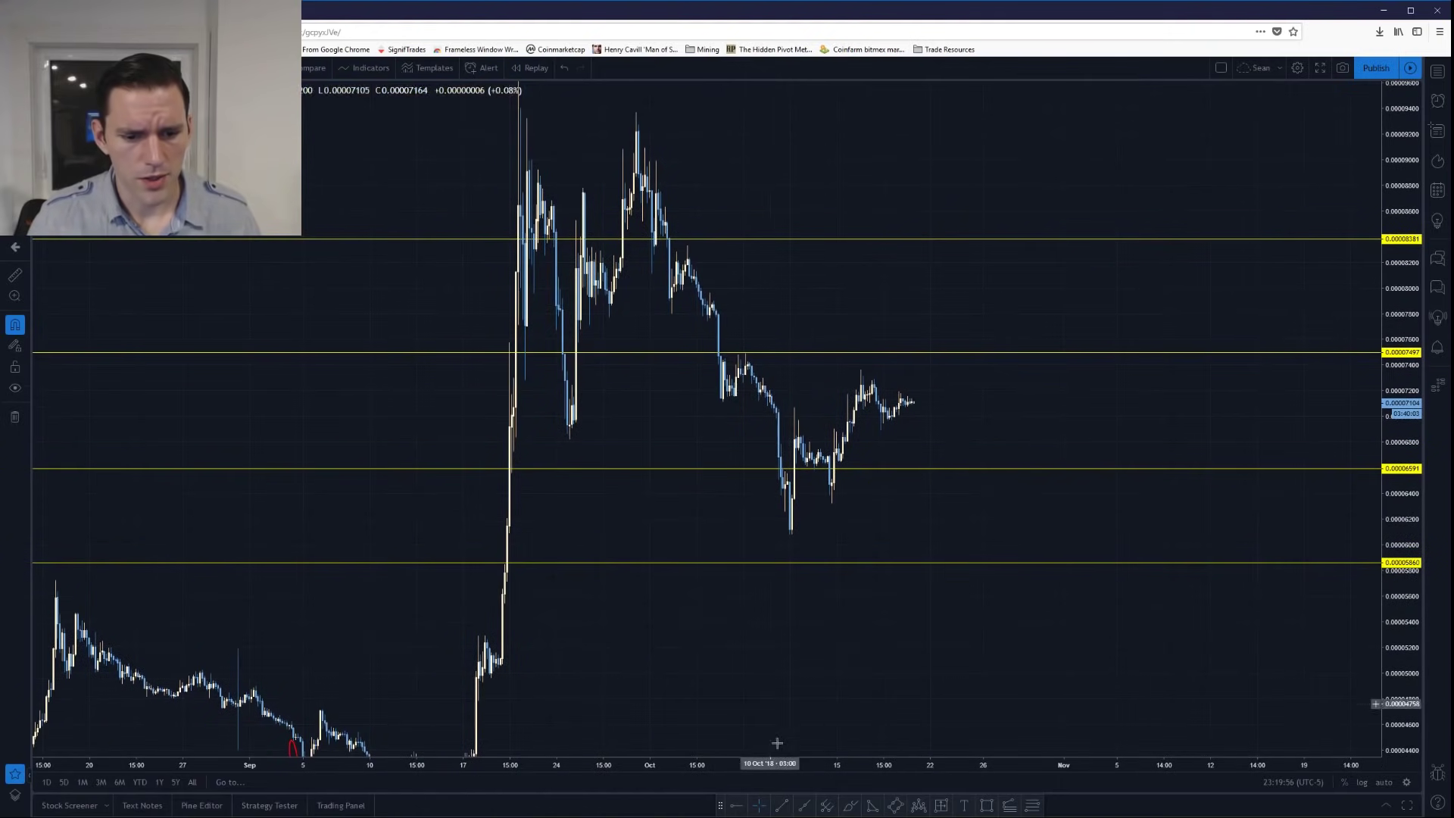
- Draw an arrow line from the 30 September 2018 high down to about 0.00005700 at 15 October, below the 0.00005860 line
{"action": "left_click", "coordinate": [784, 803]}
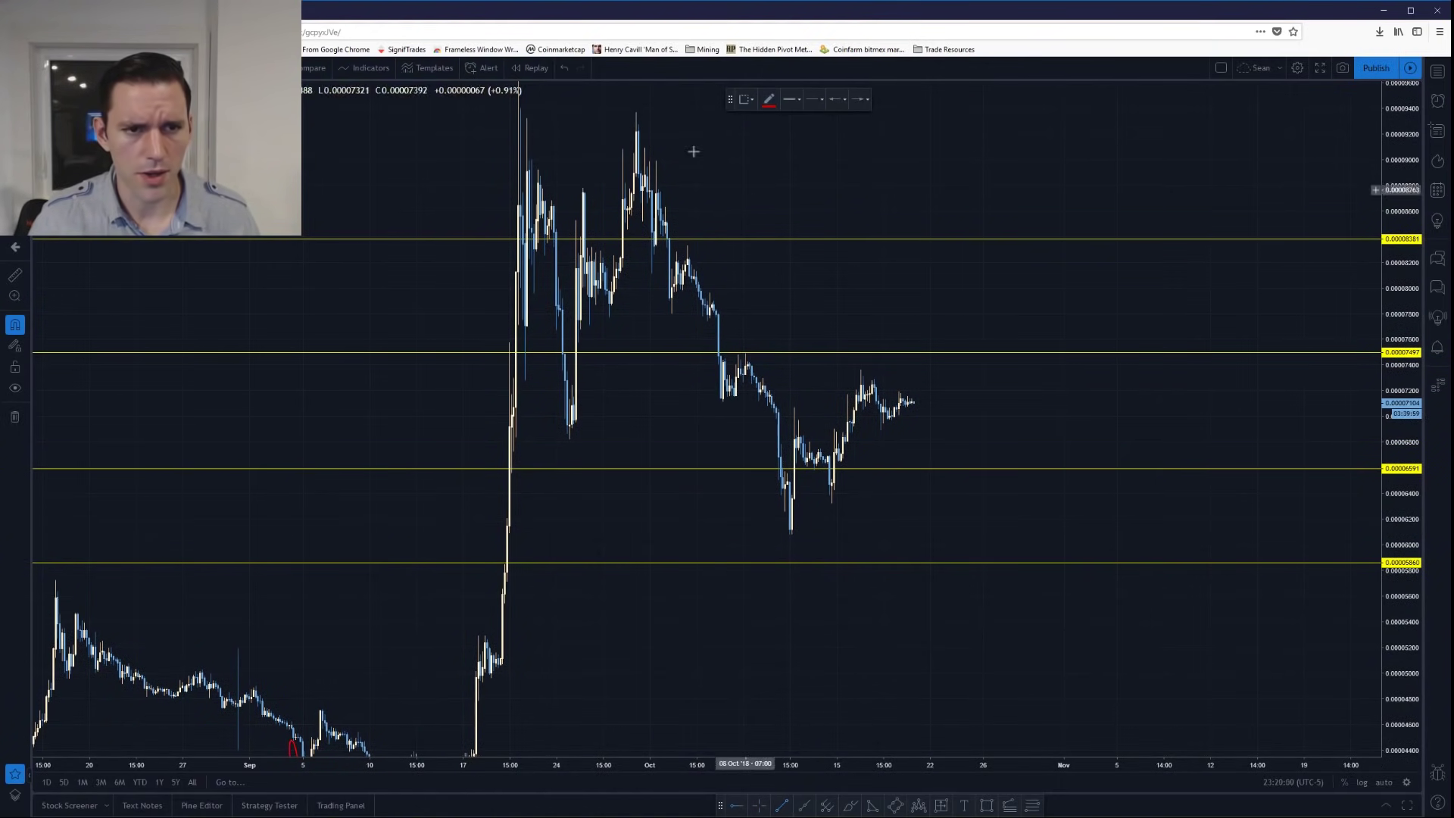
{"action": "left_click", "coordinate": [636, 112]}
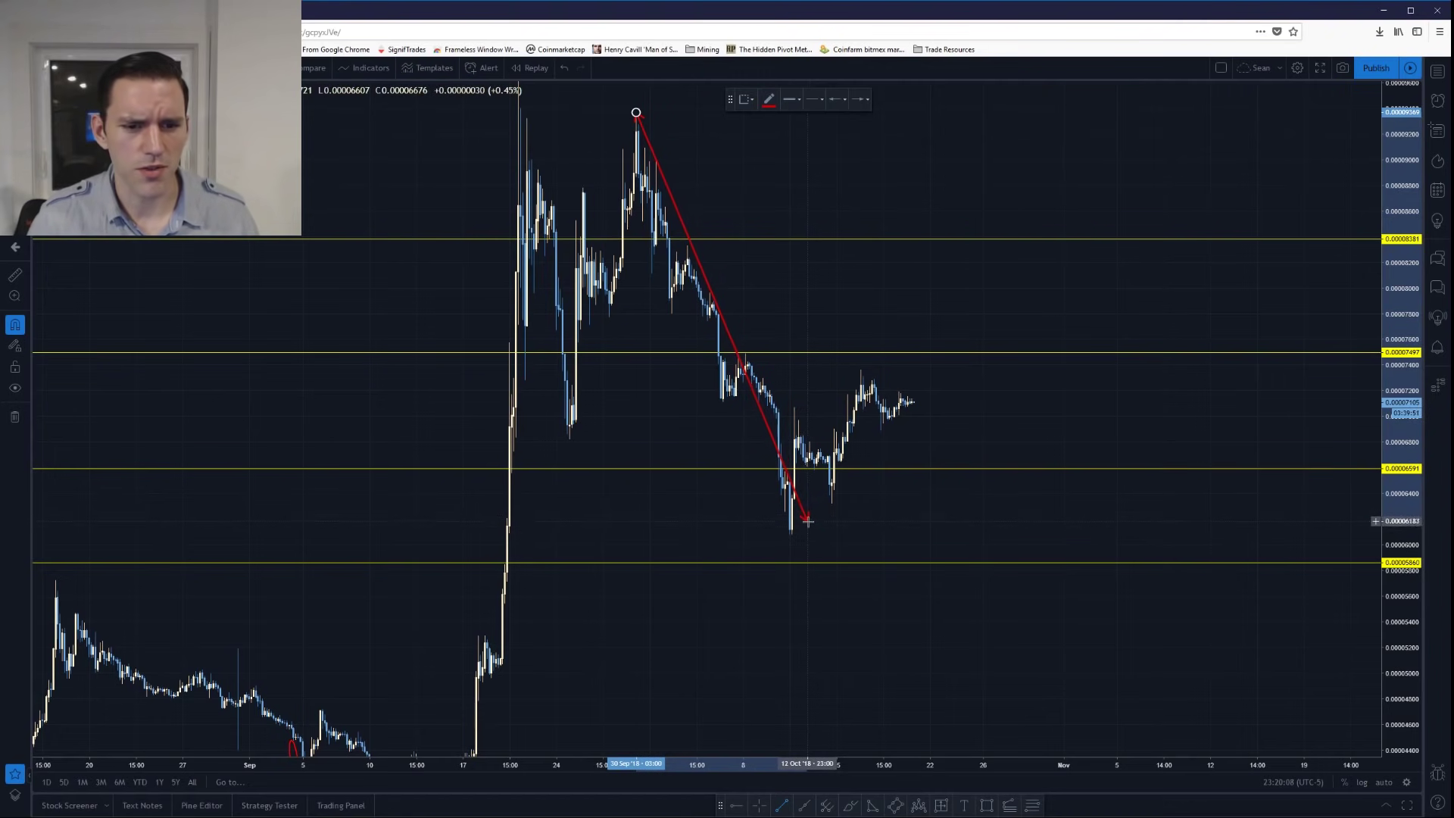
{"action": "left_click", "coordinate": [839, 583]}
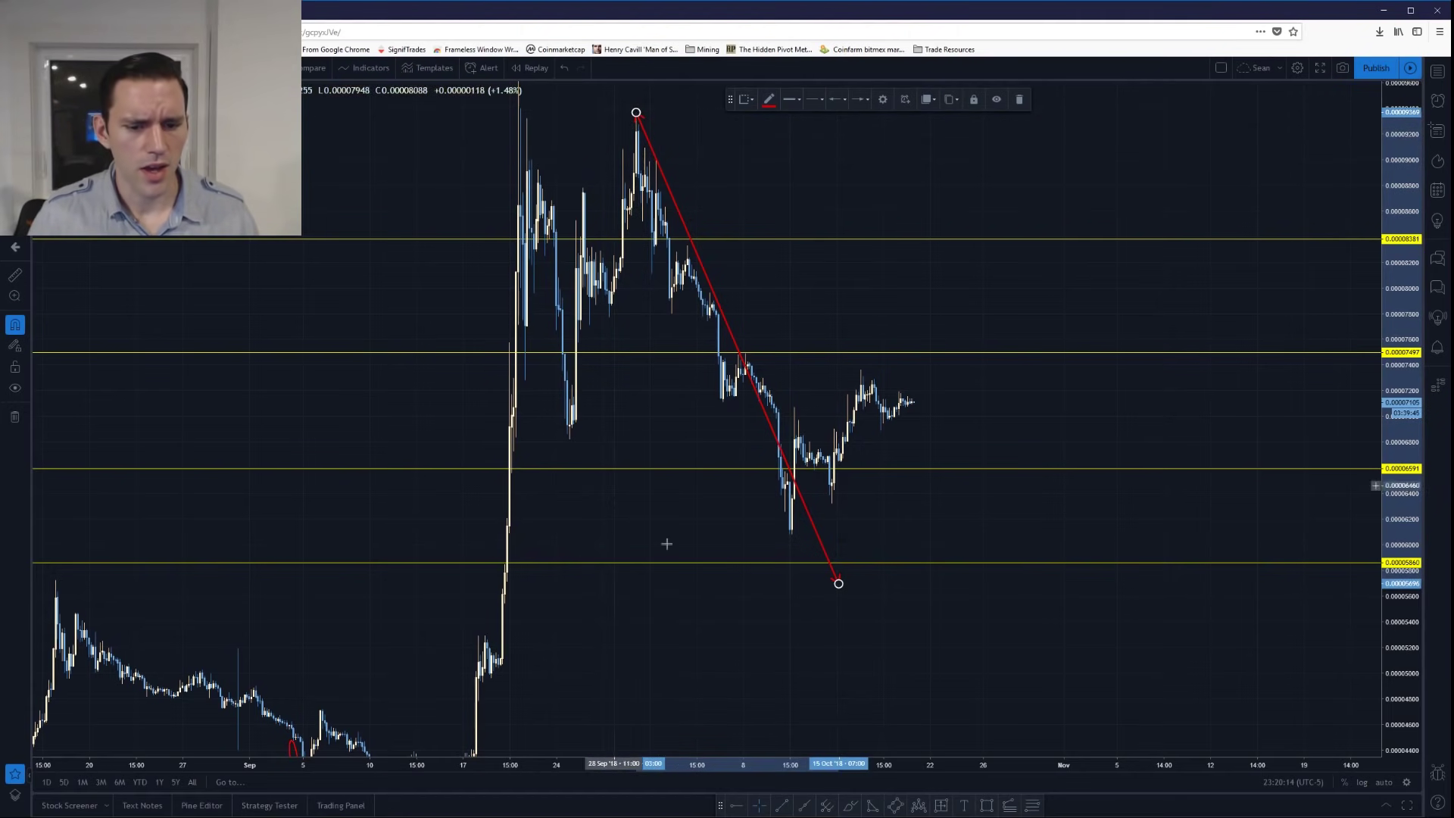
{"action": "left_click", "coordinate": [779, 809]}
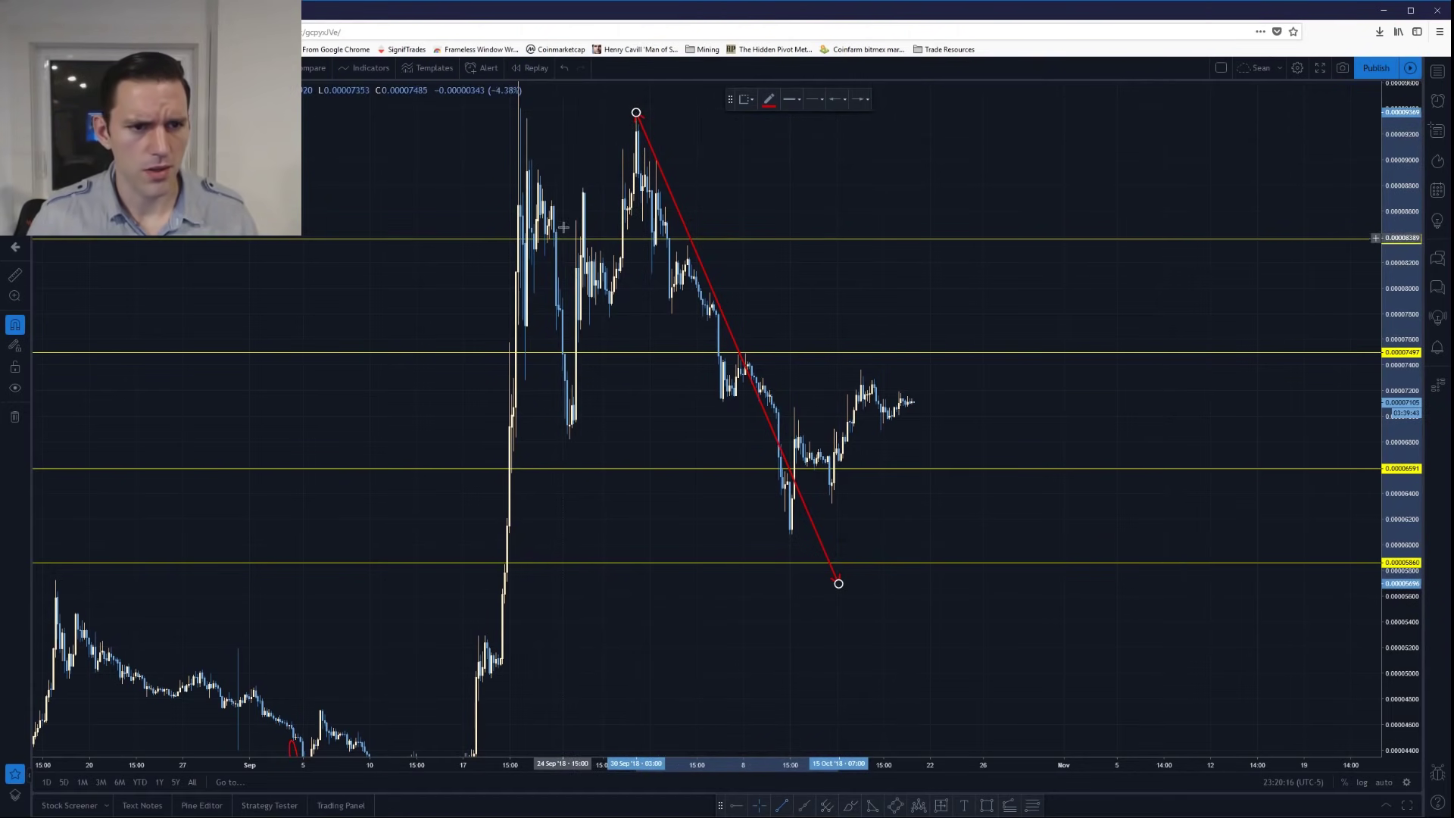
{"action": "left_click", "coordinate": [577, 189]}
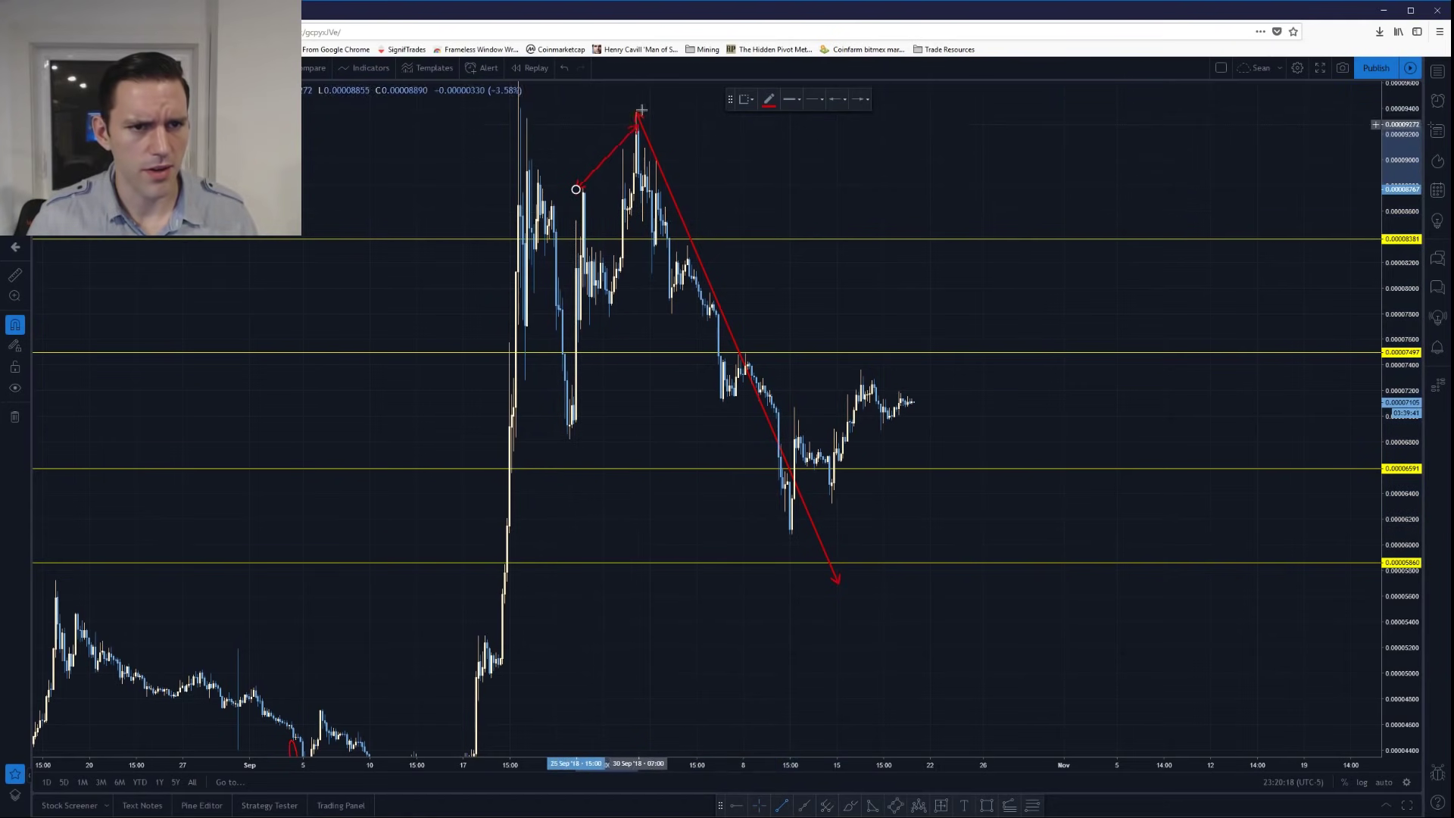
{"action": "key", "text": "Escape"}
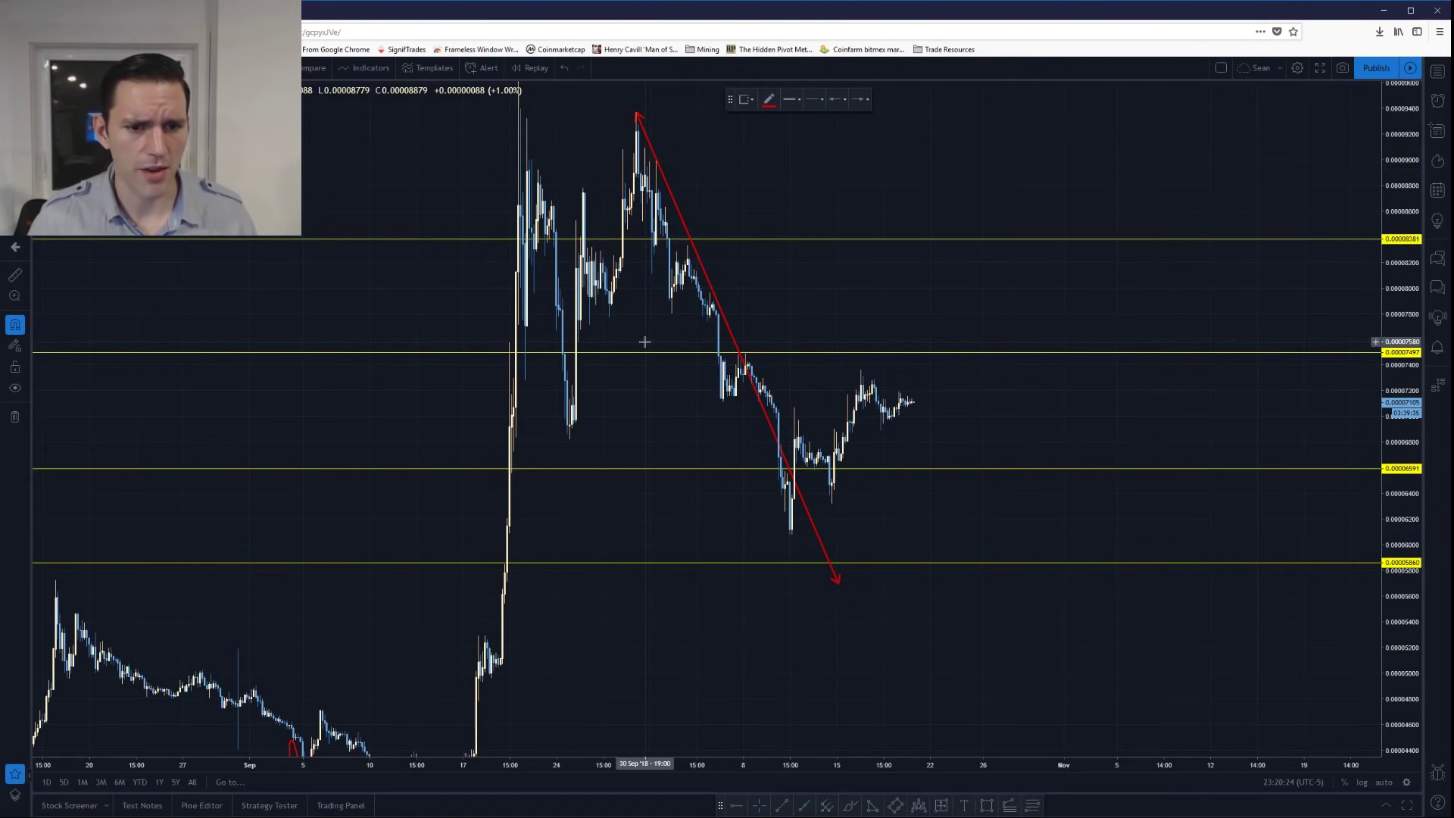
- Trace the price swings of early October 2018 along the downward arrow with brush strokes, and undo them
{"action": "scroll", "coordinate": [630, 184], "scroll_direction": "up", "scroll_amount": 1}
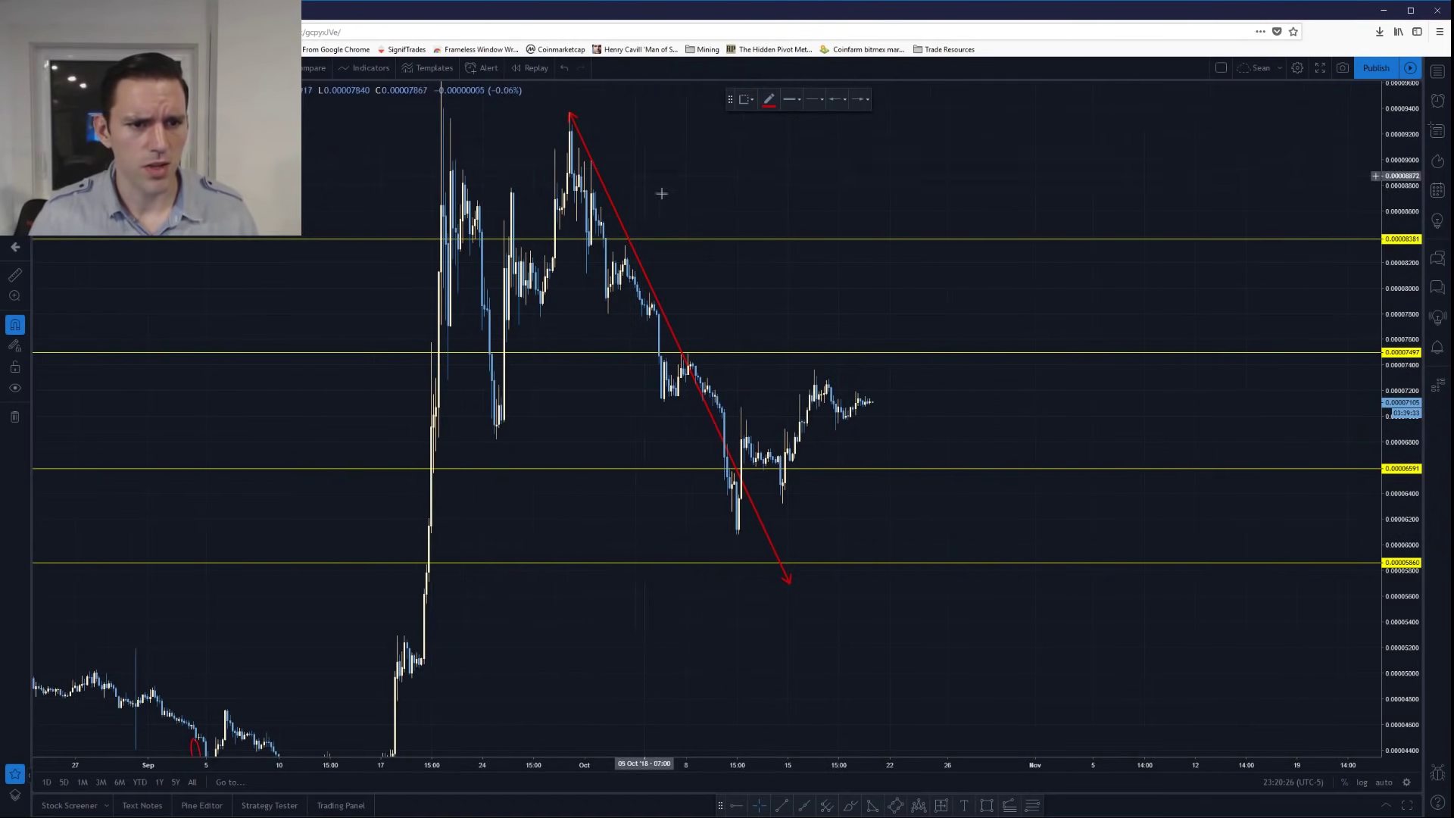
{"action": "left_click_drag", "start_coordinate": [750, 270], "coordinate": [911, 409]}
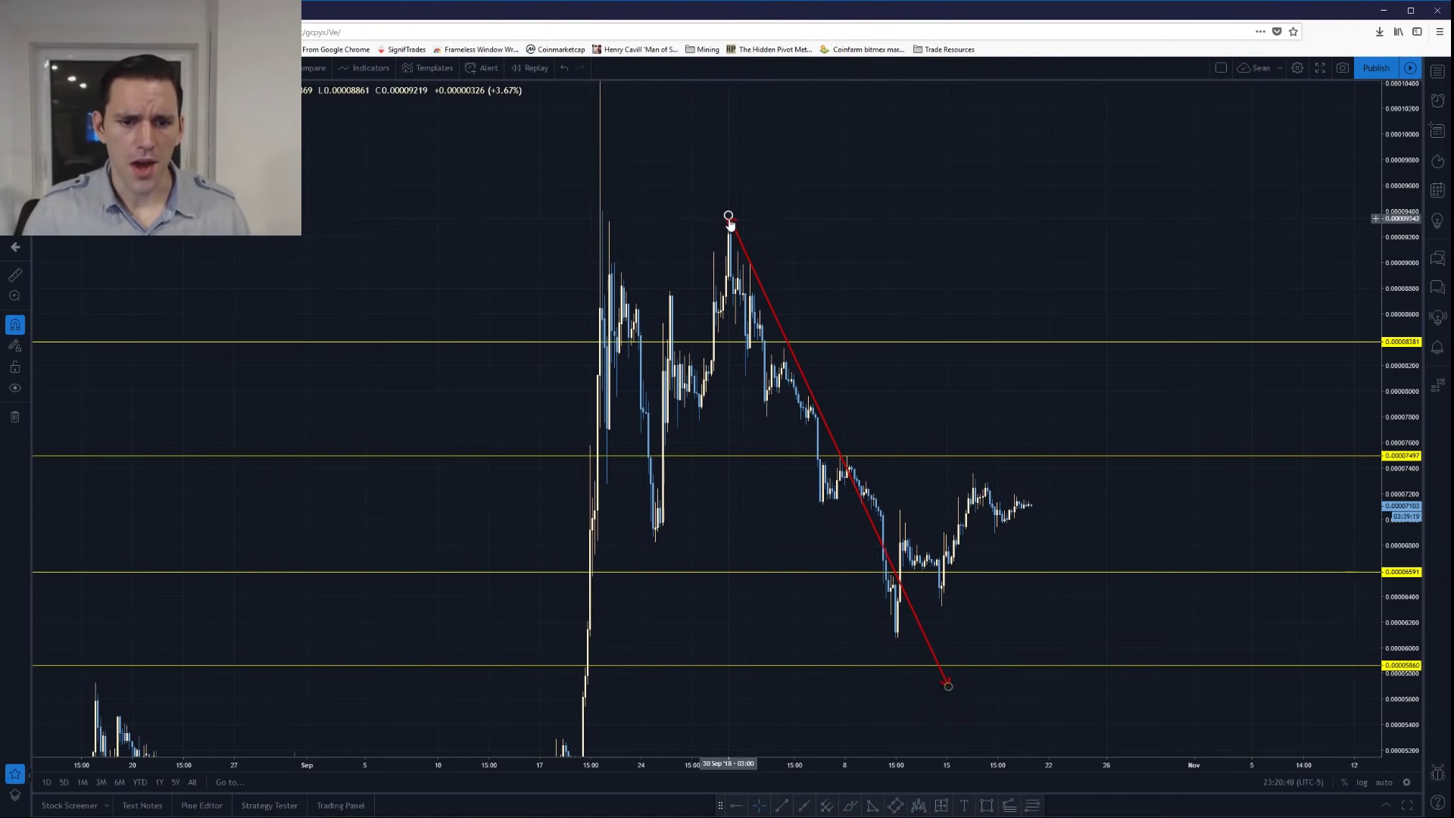
{"action": "left_click", "coordinate": [849, 807]}
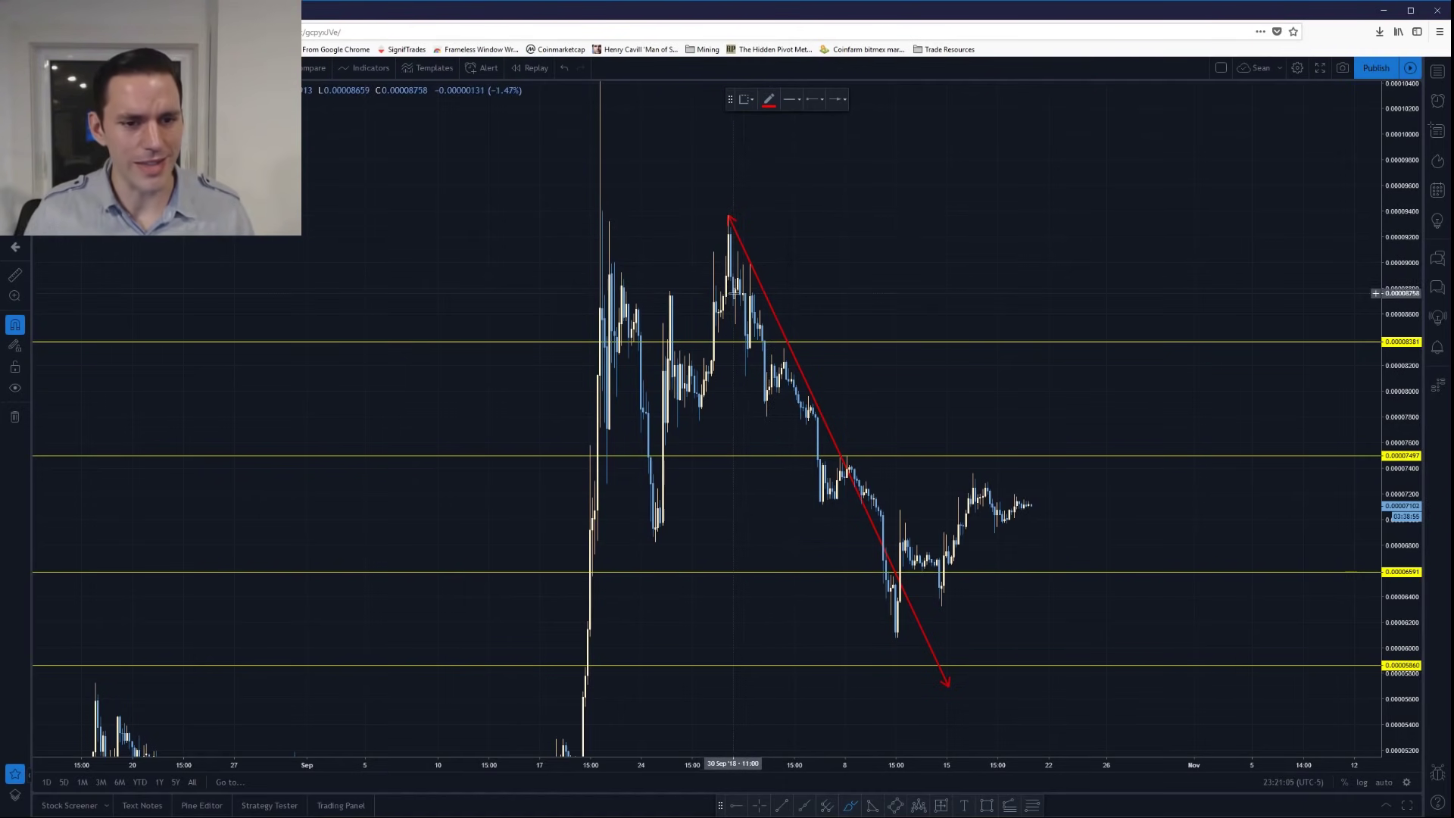
{"action": "left_click", "coordinate": [746, 301]}
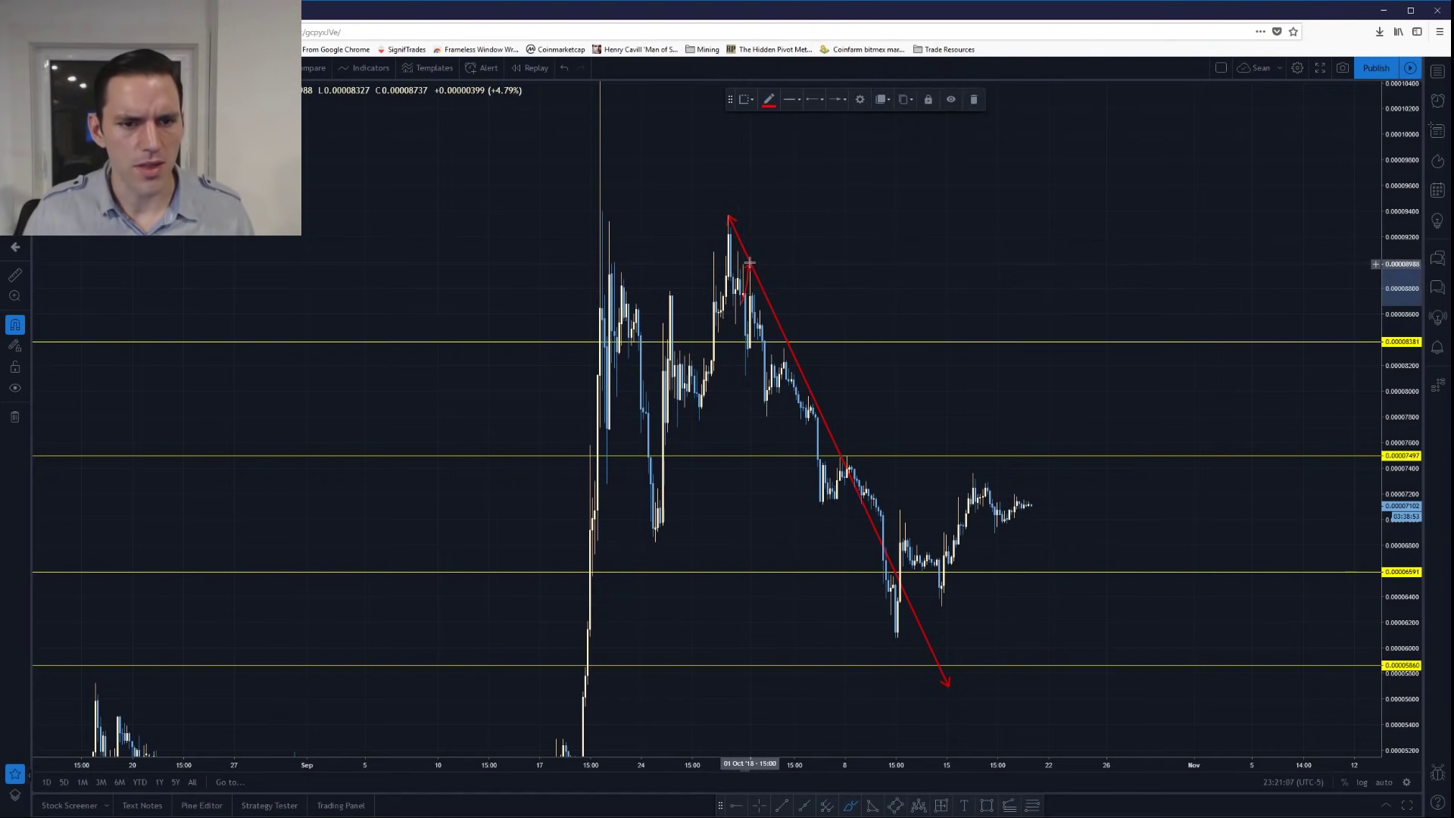
{"action": "mouse_move", "coordinate": [748, 265]}
{"action": "left_mouse_down"}
{"action": "mouse_move", "coordinate": [771, 379]}
{"action": "mouse_move", "coordinate": [784, 347]}
{"action": "mouse_move", "coordinate": [799, 409]}
{"action": "left_mouse_up"}
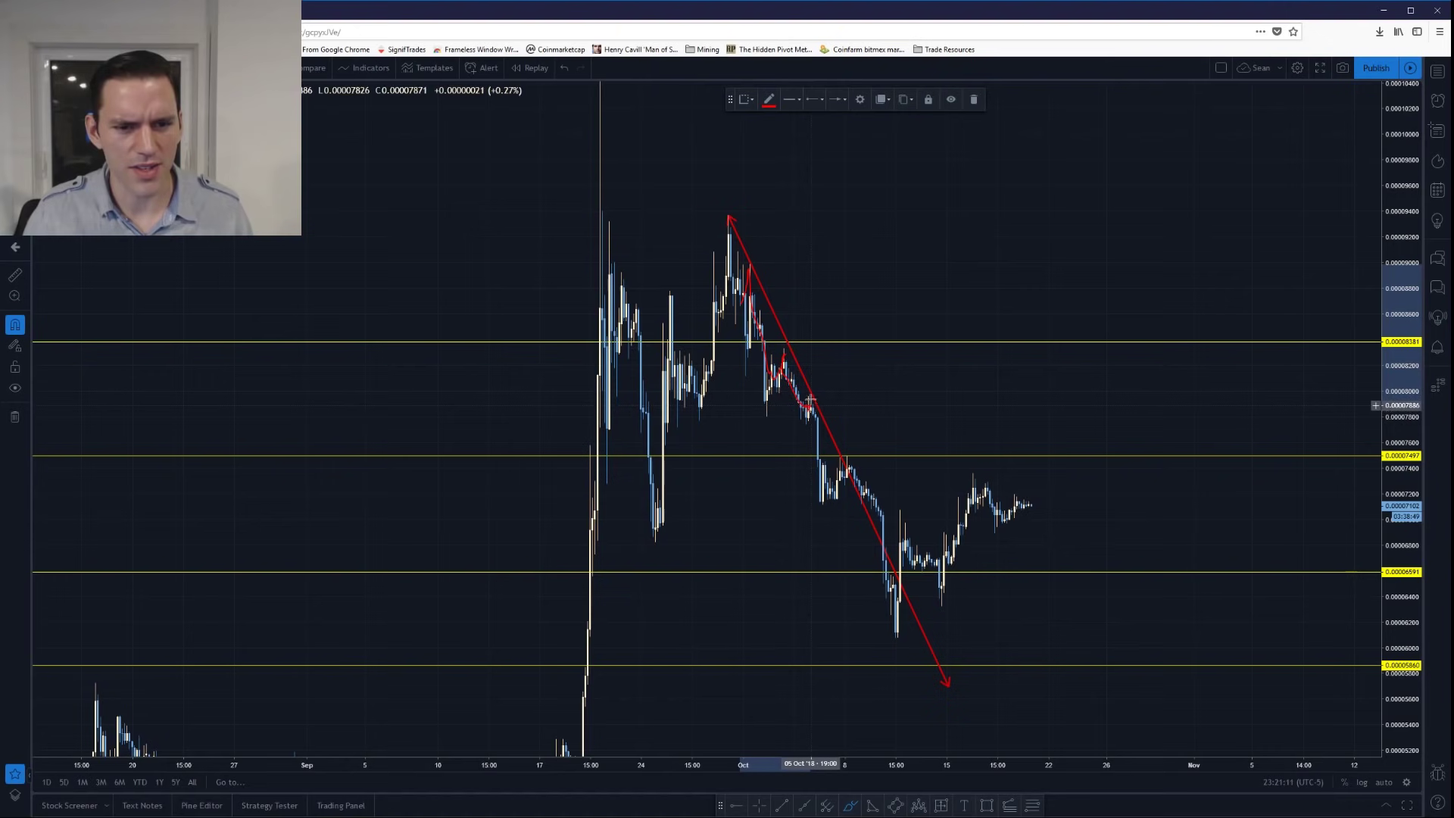
{"action": "mouse_move", "coordinate": [798, 400]}
{"action": "left_mouse_down"}
{"action": "mouse_move", "coordinate": [817, 405]}
{"action": "mouse_move", "coordinate": [807, 420]}
{"action": "mouse_move", "coordinate": [804, 402]}
{"action": "mouse_move", "coordinate": [909, 425]}
{"action": "left_mouse_up"}
{"action": "key", "text": "ctrl+z"}
{"action": "key", "text": "ctrl+z"}
- Turn off magnet mode and draw a brush loop around the early October 2018 candles just below the 0.00007497 line
{"action": "left_click", "coordinate": [17, 327]}
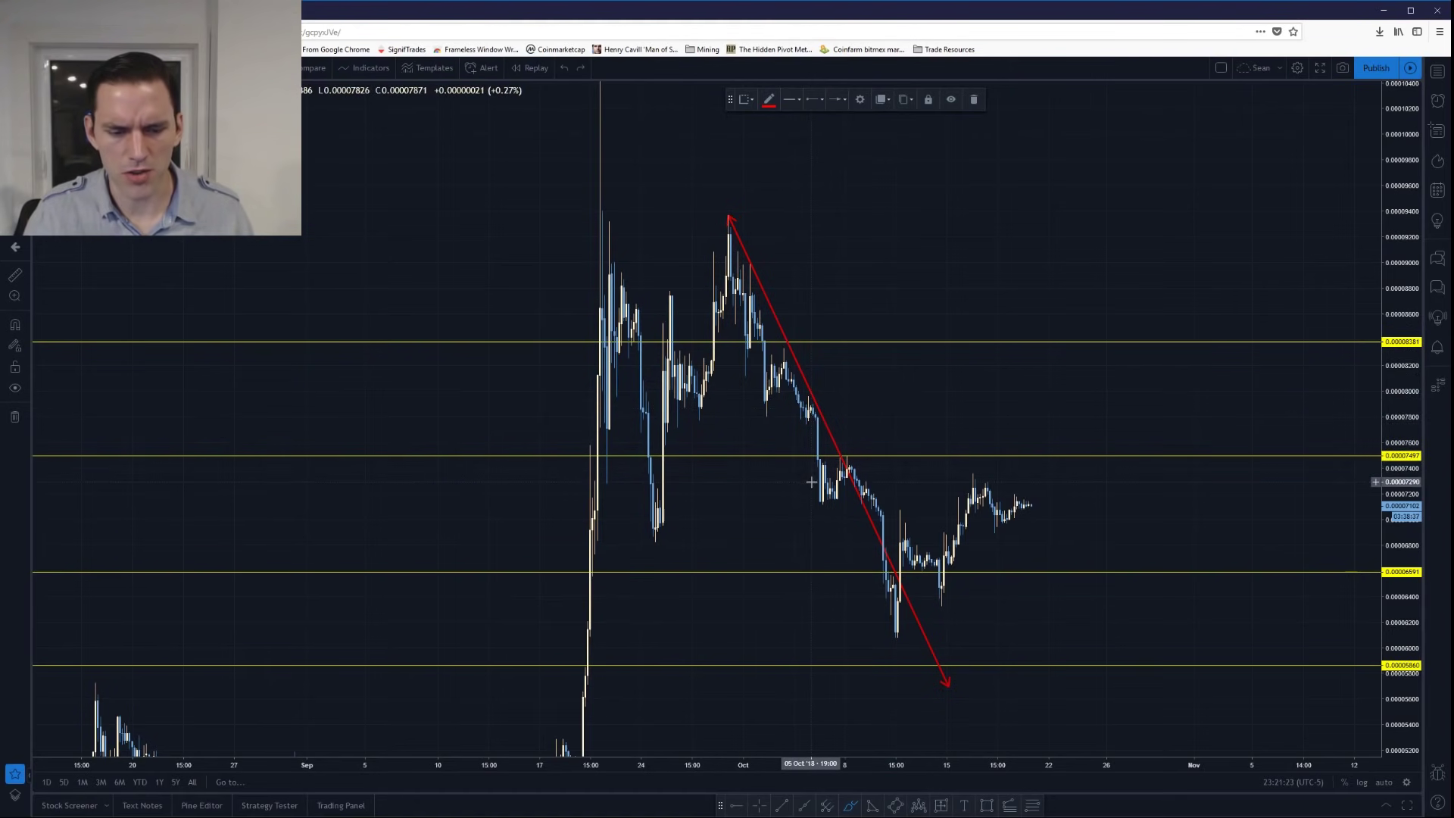
{"action": "left_click_drag", "start_coordinate": [846, 475], "coordinate": [787, 501]}
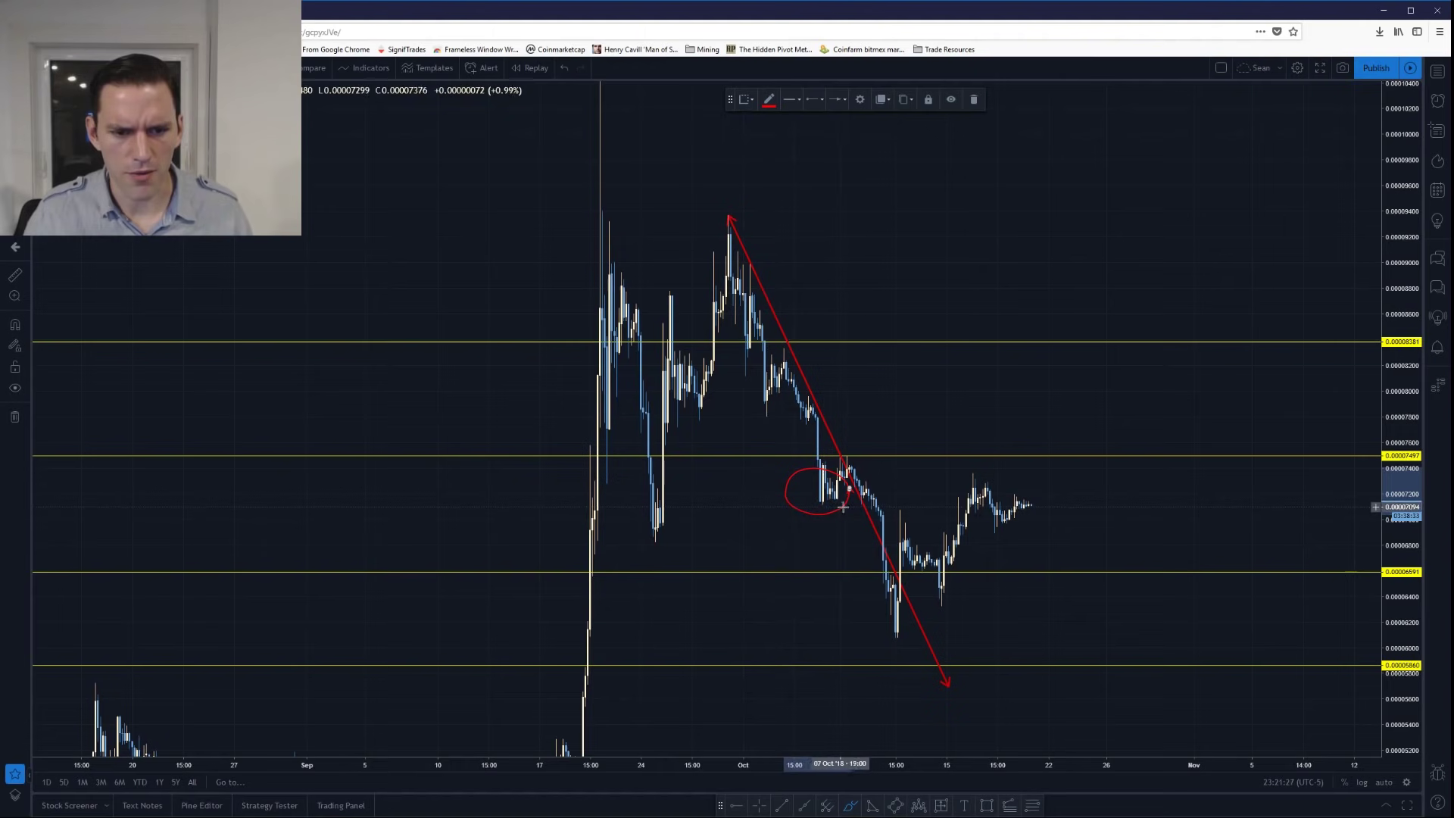
- Undo the last brush loop, place a horizontal ray at 0.00007117 by the early October 2018 low, and move its start to 25 August 2018
{"action": "key", "text": "ctrl+z"}
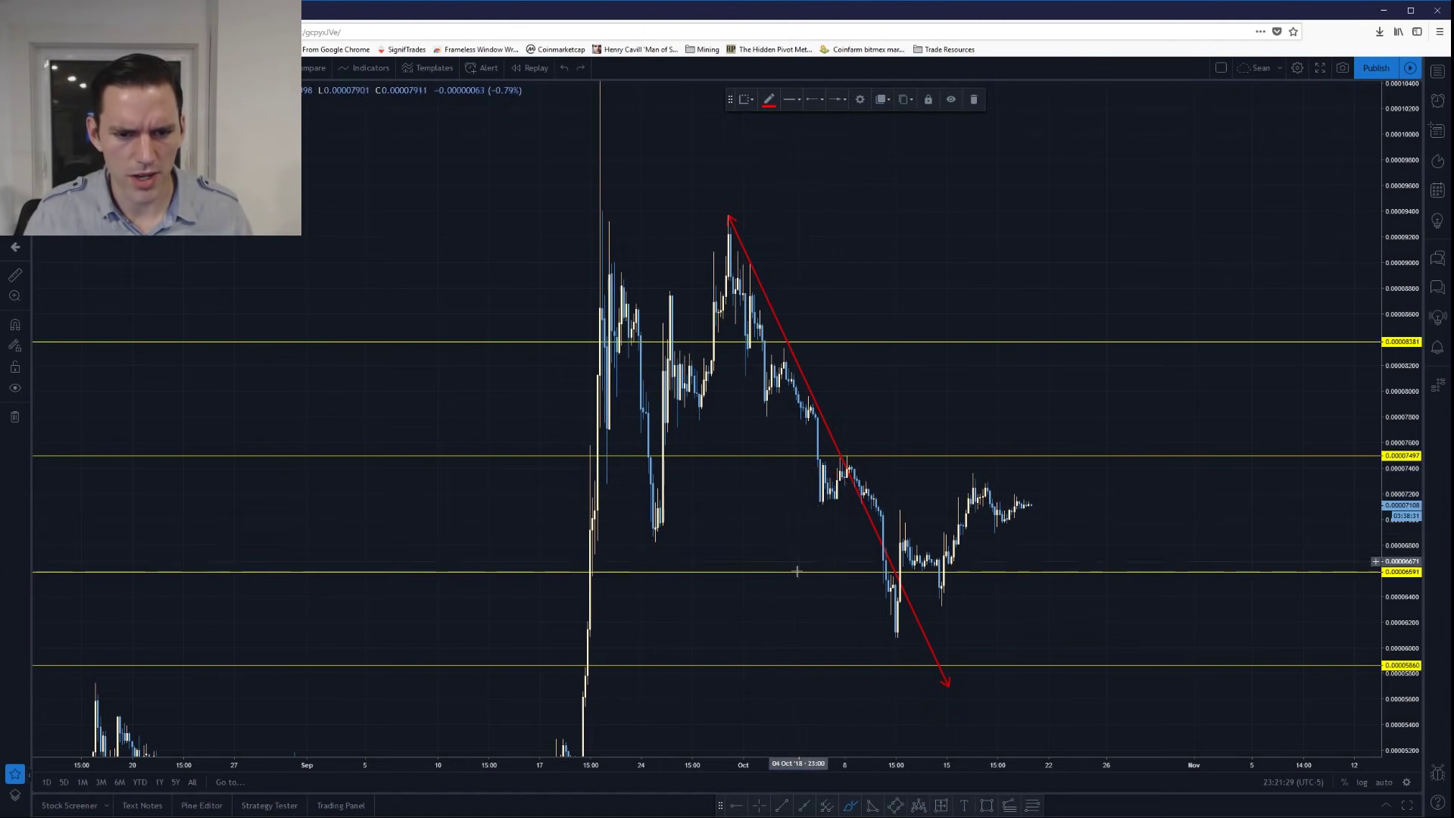
{"action": "left_click", "coordinate": [736, 805]}
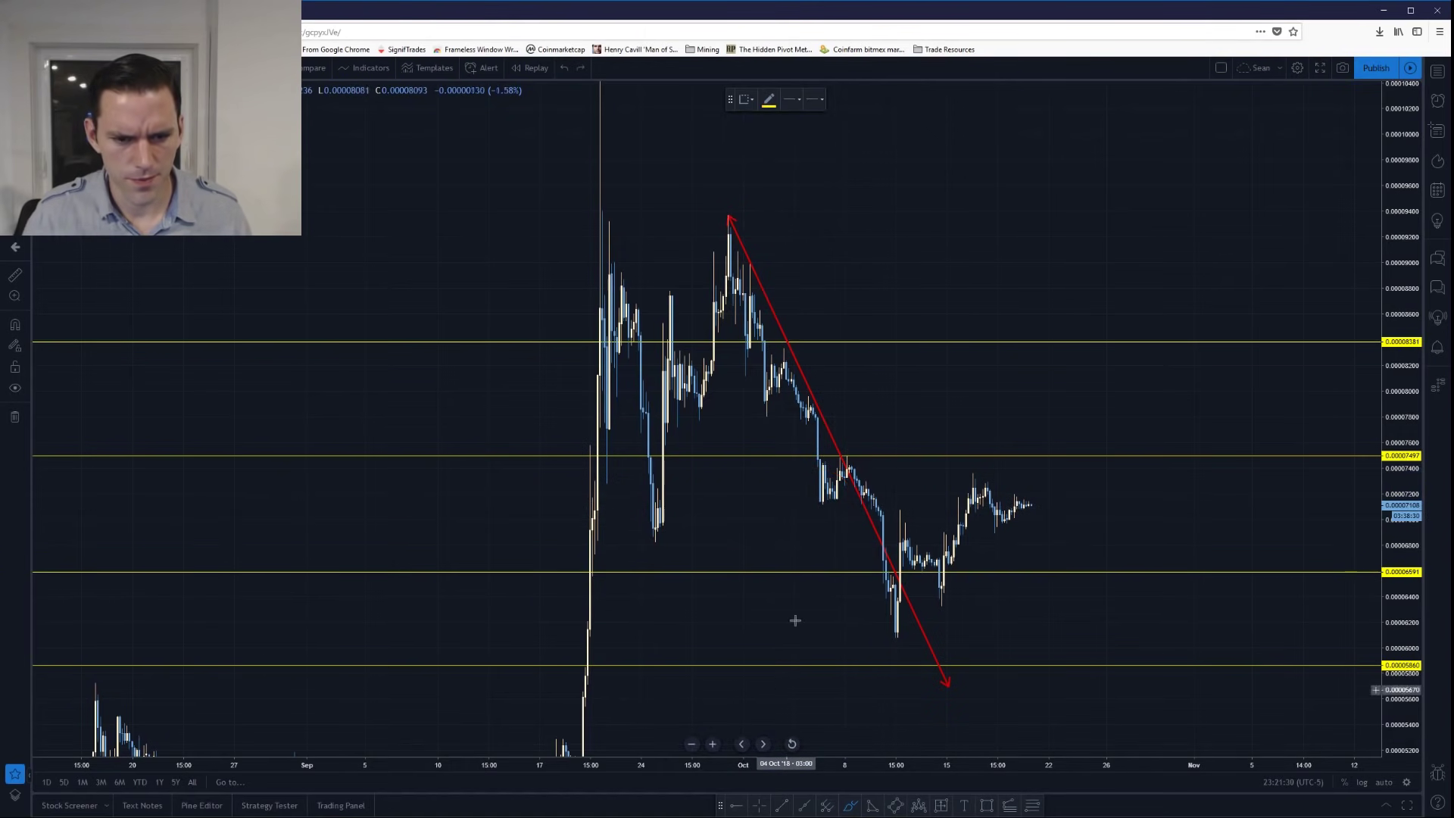
{"action": "left_click", "coordinate": [820, 502]}
{"action": "left_click_drag", "start_coordinate": [823, 509], "coordinate": [203, 504]}
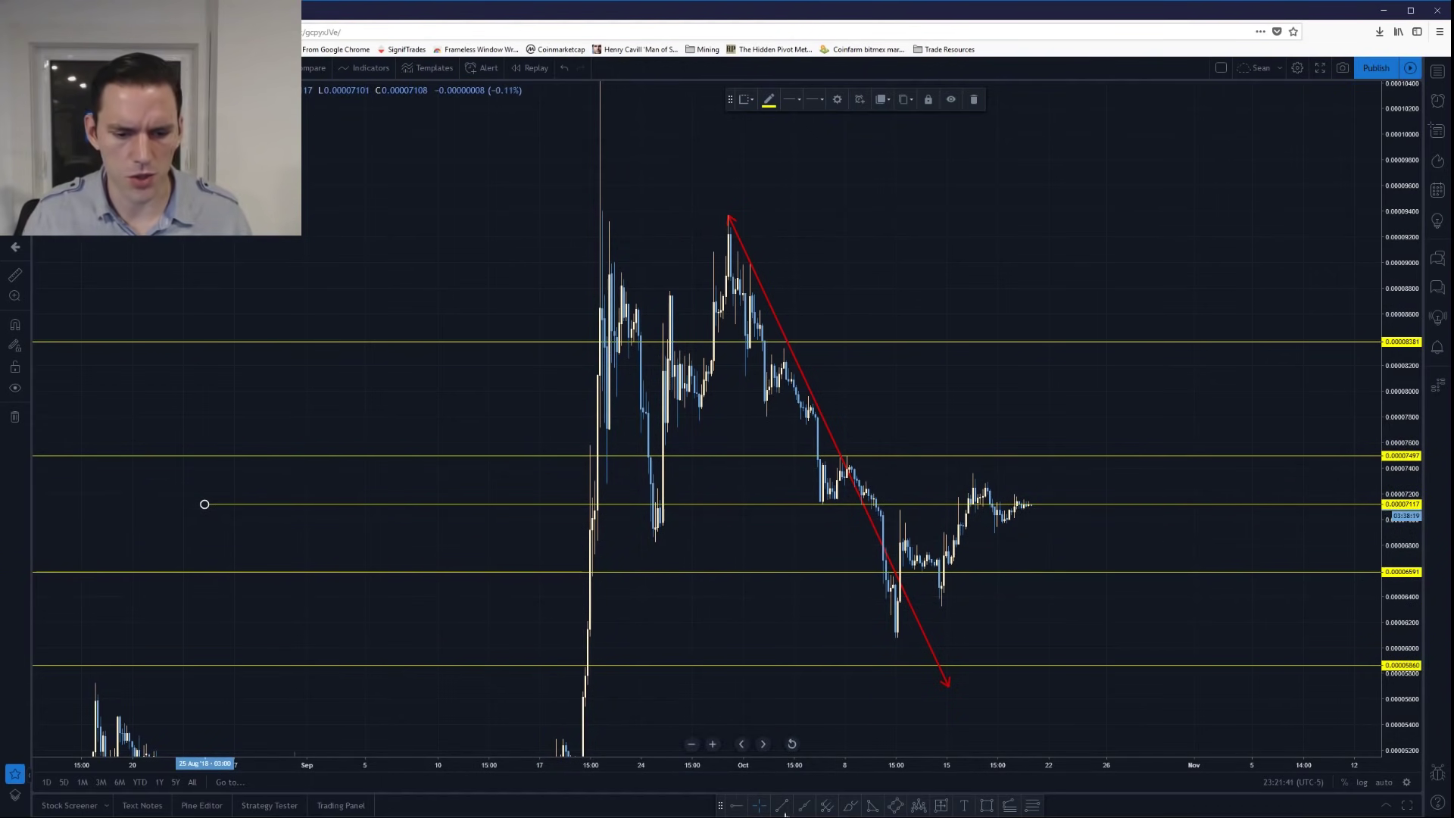
- Brush a loop and stroke over the early October 2018 candles above the 0.00007117 ray, trace the following drop, and undo the trace
{"action": "left_click", "coordinate": [850, 805]}
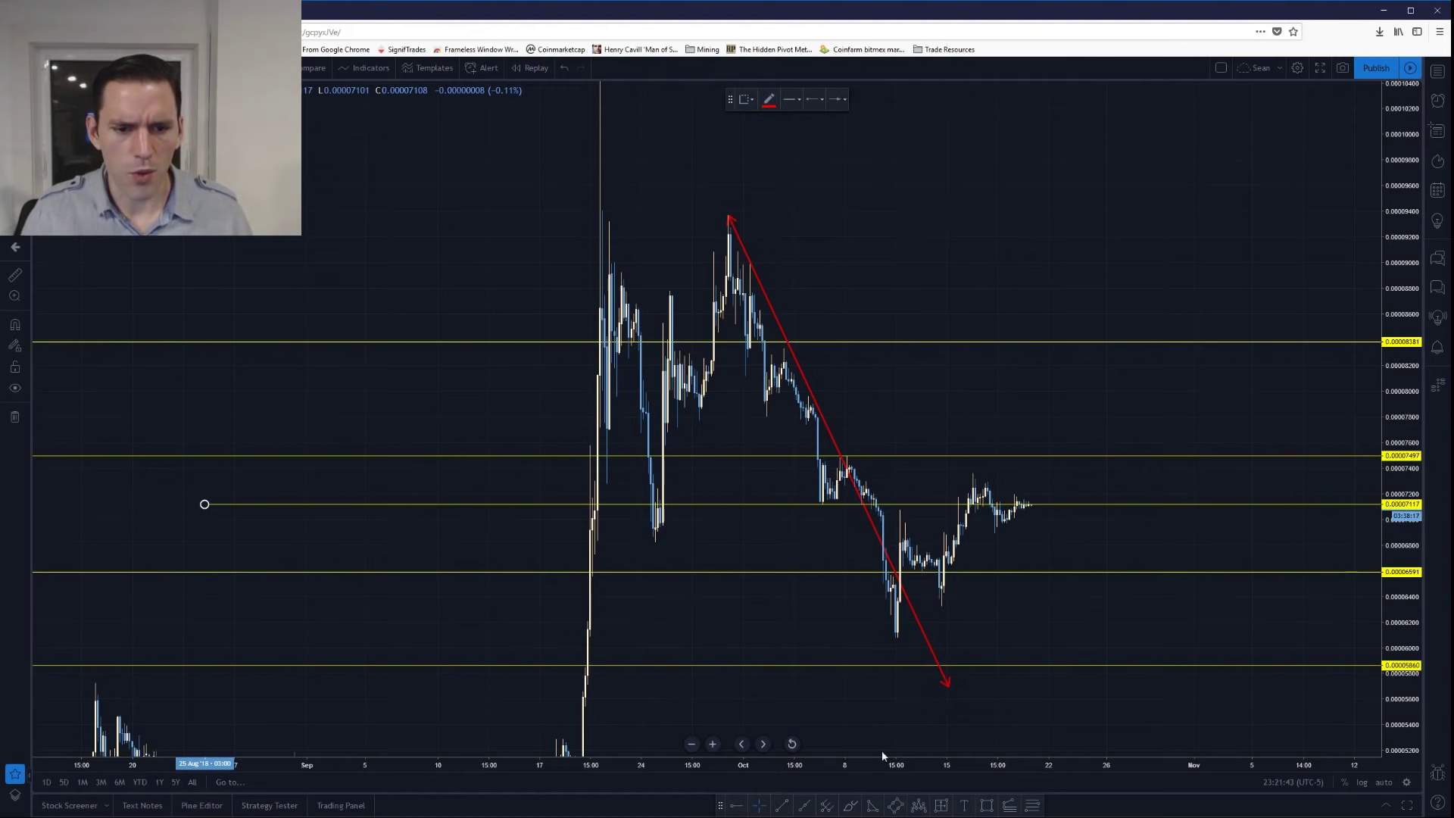
{"action": "mouse_move", "coordinate": [833, 498]}
{"action": "left_mouse_down"}
{"action": "mouse_move", "coordinate": [832, 468]}
{"action": "mouse_move", "coordinate": [799, 488]}
{"action": "mouse_move", "coordinate": [839, 482]}
{"action": "left_mouse_up"}
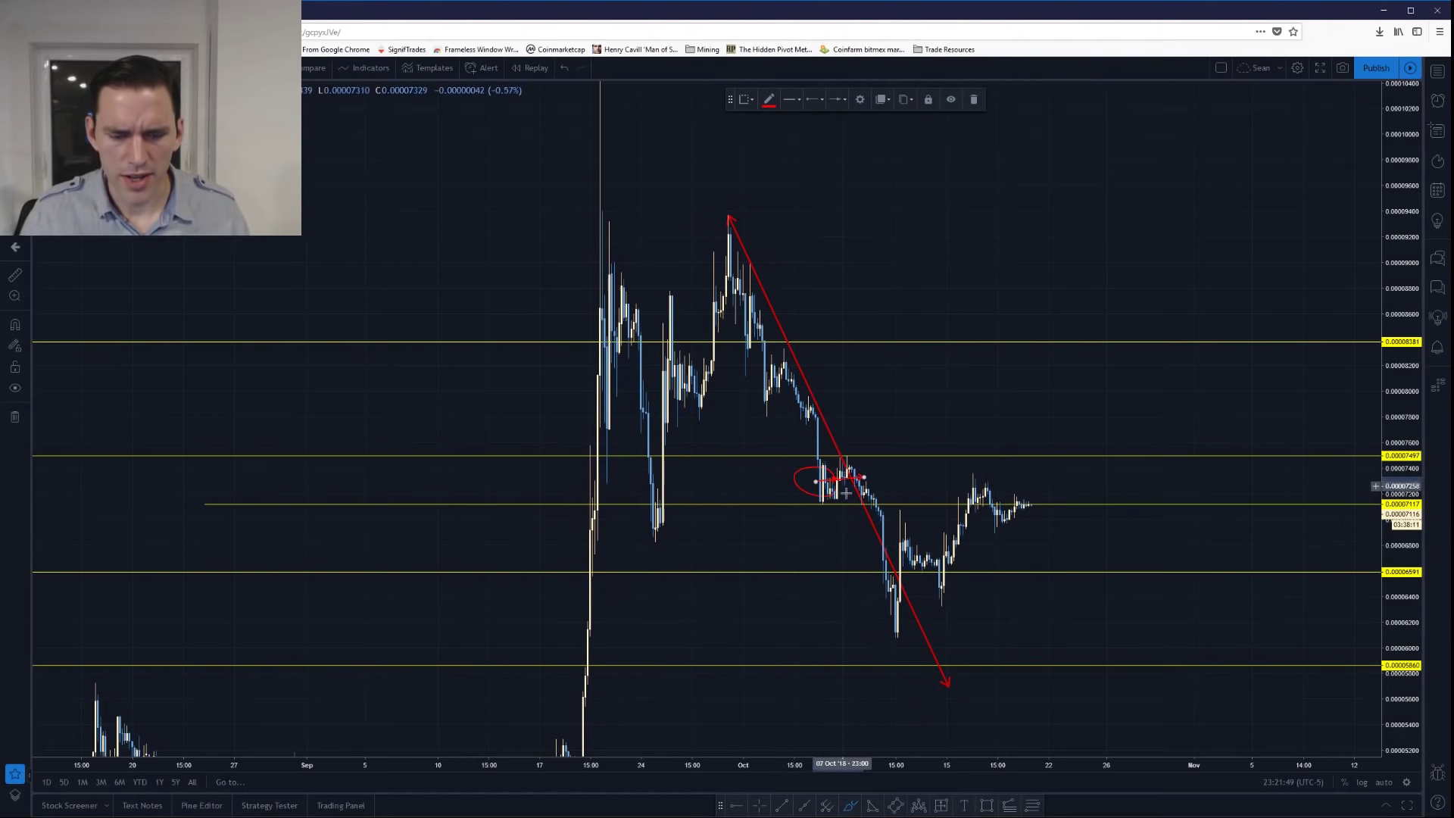
{"action": "scroll", "coordinate": [426, 515], "scroll_direction": "up", "scroll_amount": 4}
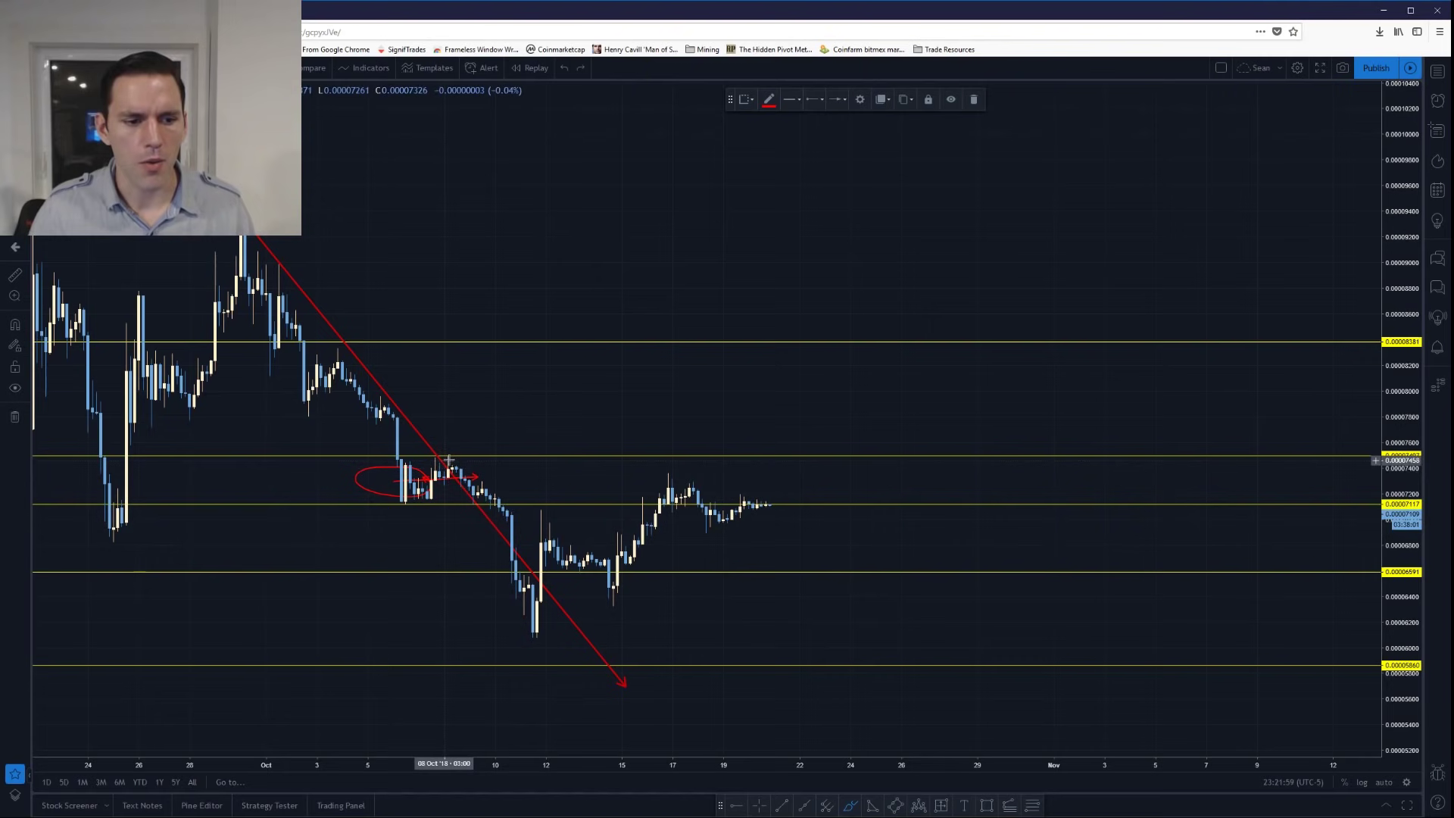
{"action": "mouse_move", "coordinate": [461, 480]}
{"action": "left_mouse_down"}
{"action": "mouse_move", "coordinate": [511, 515]}
{"action": "mouse_move", "coordinate": [524, 628]}
{"action": "mouse_move", "coordinate": [534, 532]}
{"action": "mouse_move", "coordinate": [553, 559]}
{"action": "mouse_move", "coordinate": [637, 564]}
{"action": "left_mouse_up"}
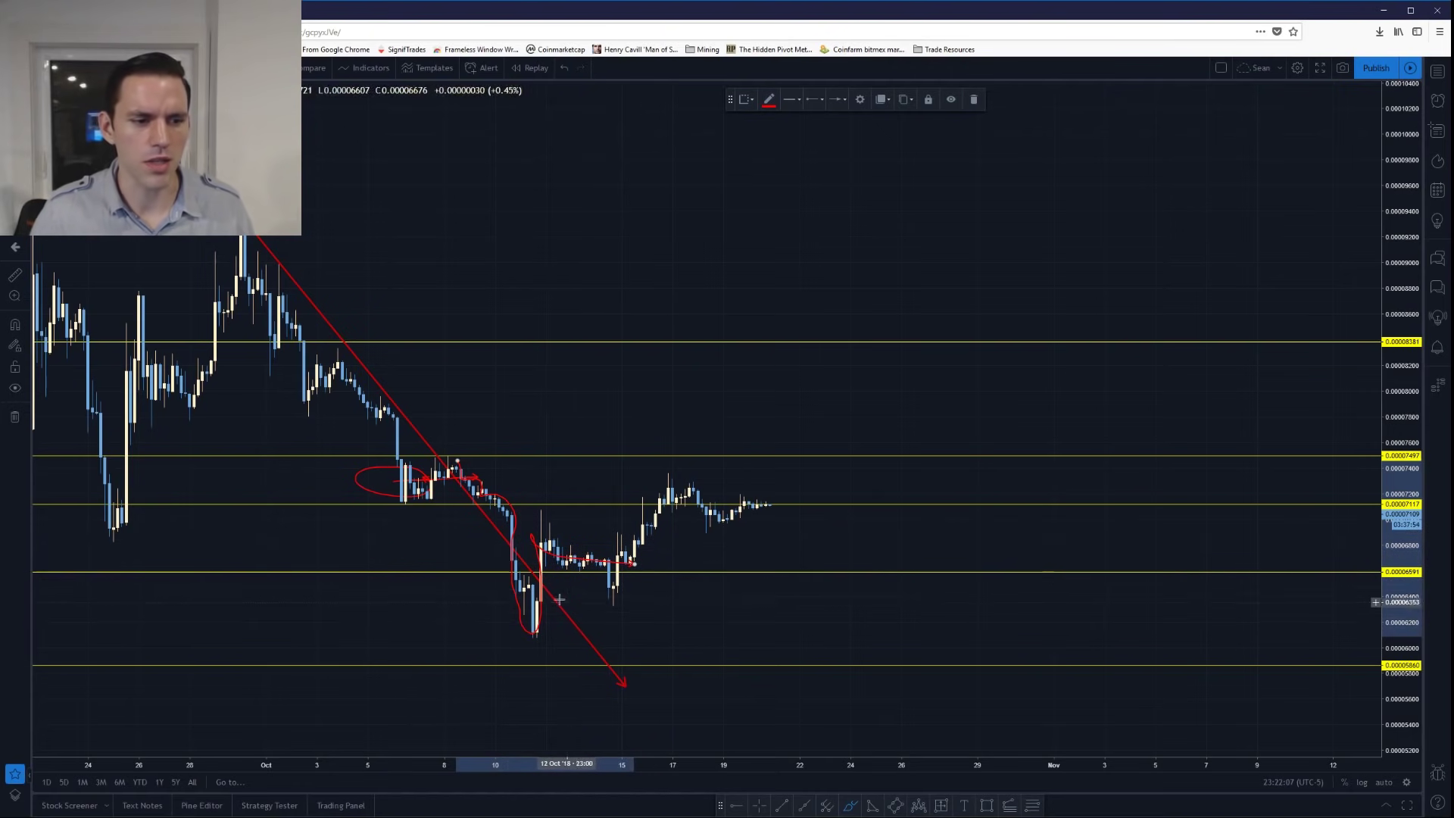
{"action": "key", "text": "ctrl+z"}
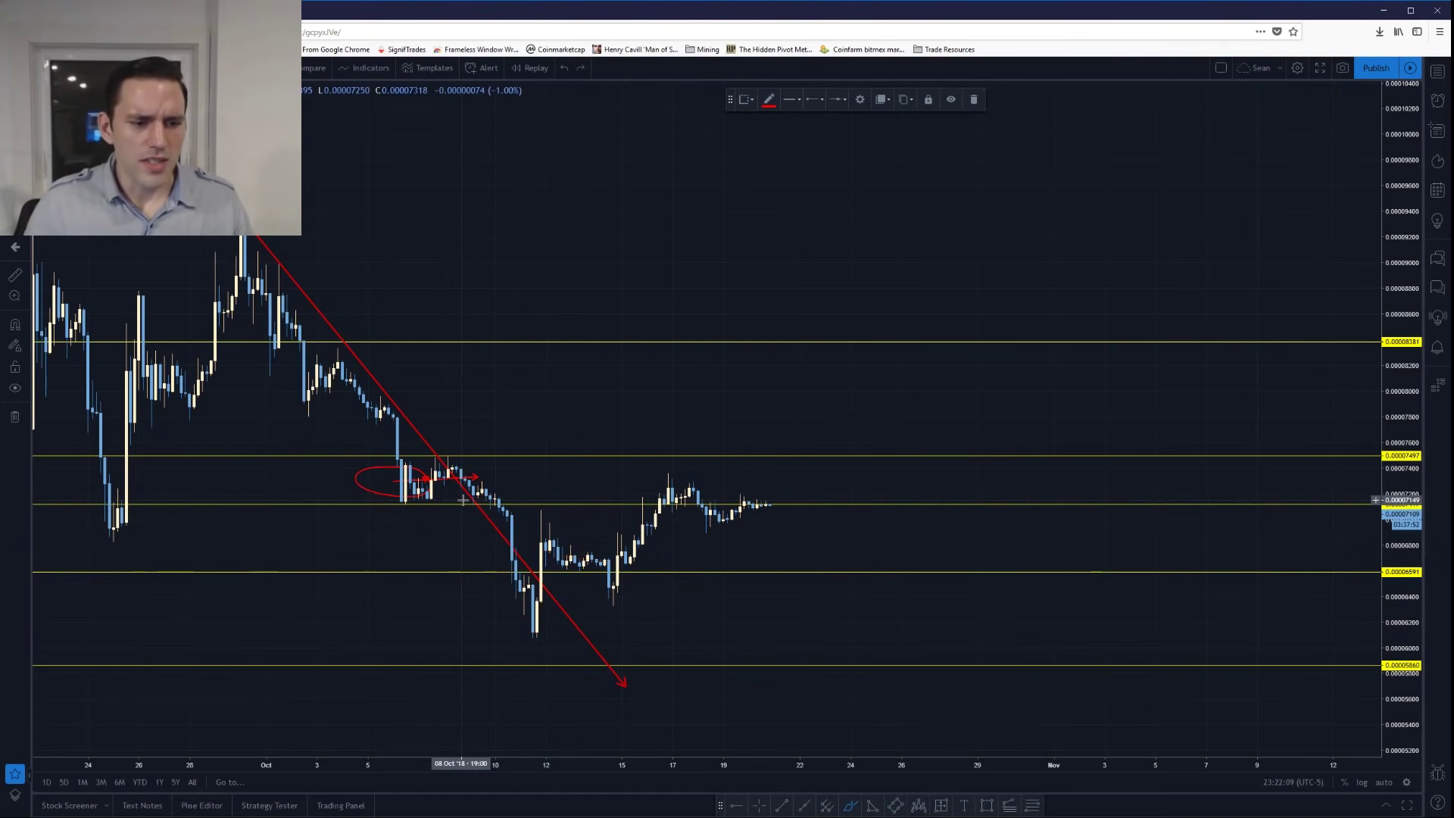
- Delete the red brush loop and stroke around the early October 2018 candles above the 0.00007117 ray
{"action": "key", "text": "alt+r"}
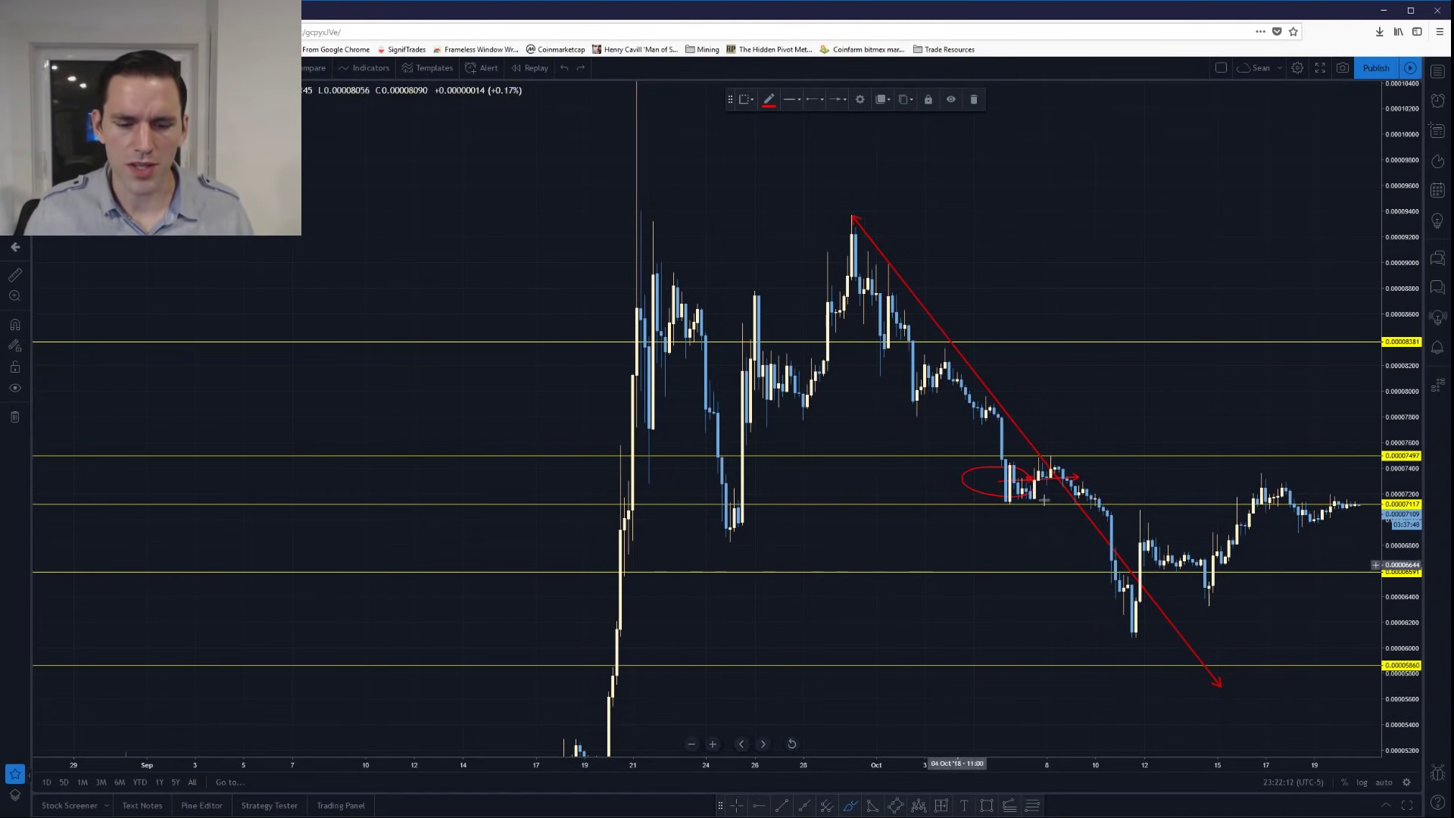
{"action": "left_click_drag", "start_coordinate": [1001, 497], "coordinate": [1027, 502]}
{"action": "scroll", "coordinate": [1026, 502], "scroll_direction": "up", "scroll_amount": 1}
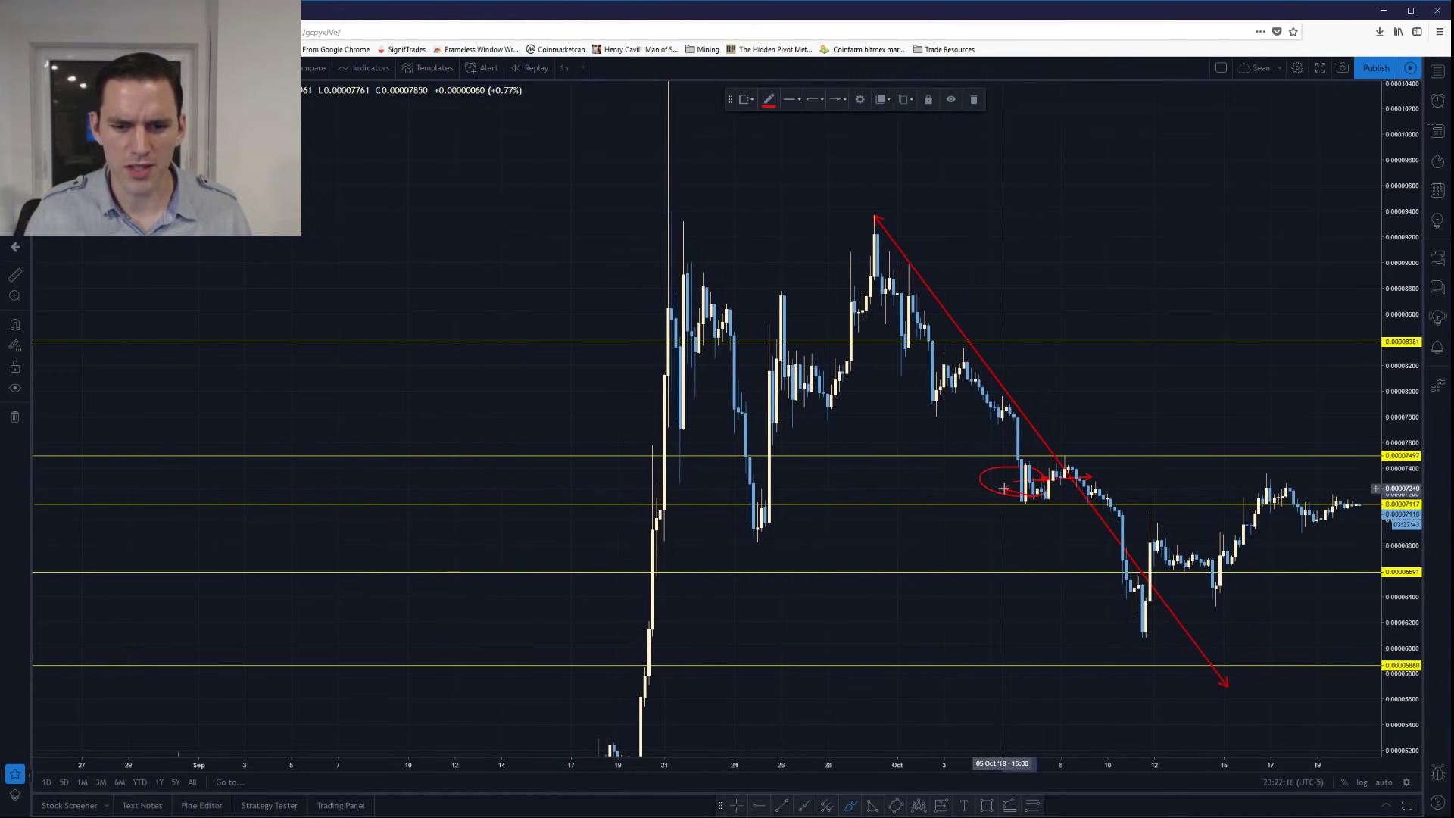
{"action": "left_click", "coordinate": [737, 806]}
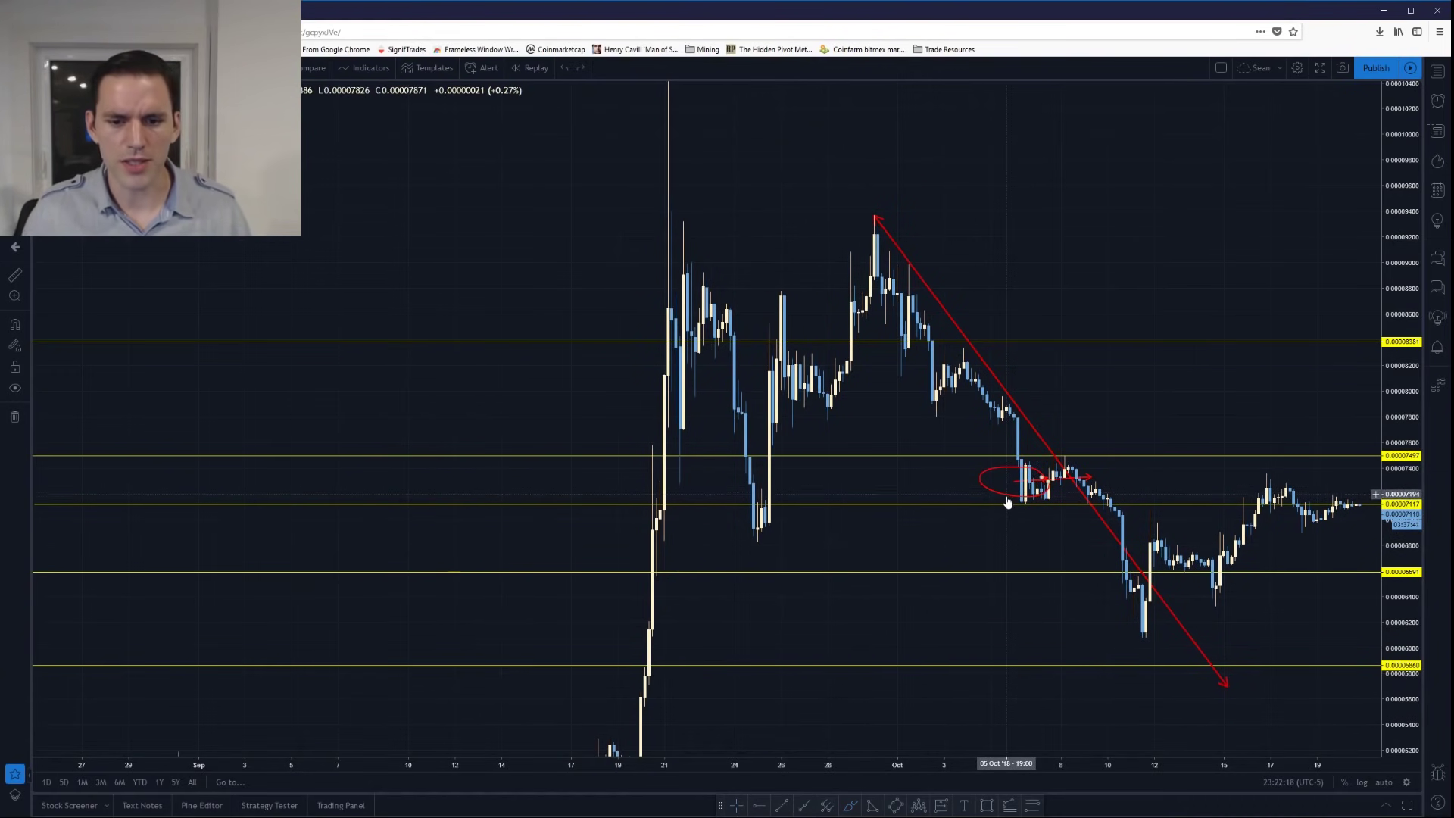
{"action": "left_click", "coordinate": [1007, 499]}
{"action": "key", "text": "Delete"}
{"action": "left_click", "coordinate": [1032, 487]}
{"action": "key", "text": "Delete"}
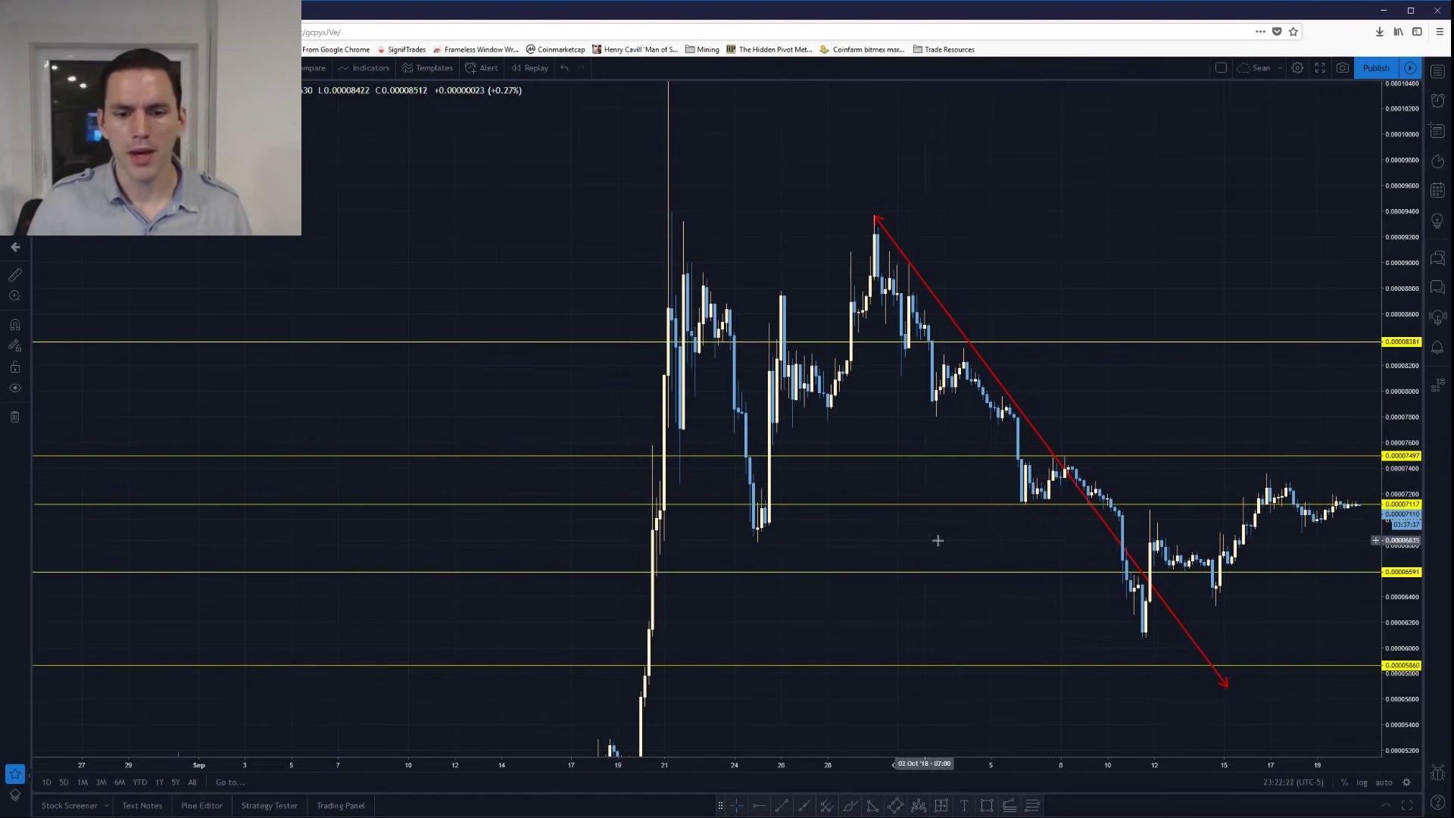
- Switch the chart to the 1-hour interval and examine the decline from the 30 September 2018 high
{"action": "left_click_drag", "start_coordinate": [961, 545], "coordinate": [823, 566]}
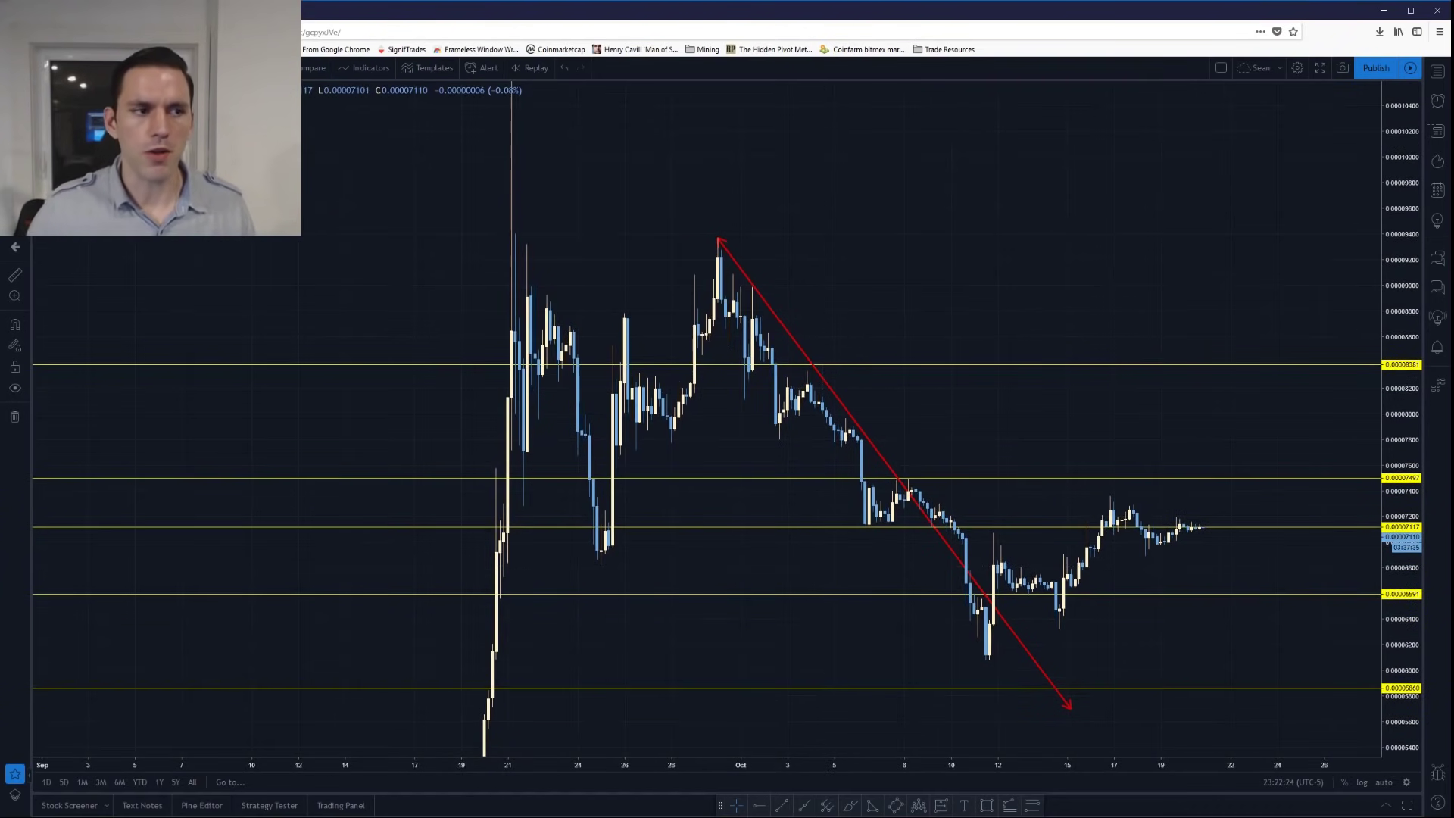
{"action": "key", "text": "6"}
{"action": "key", "text": "0"}
{"action": "key", "text": "Return"}
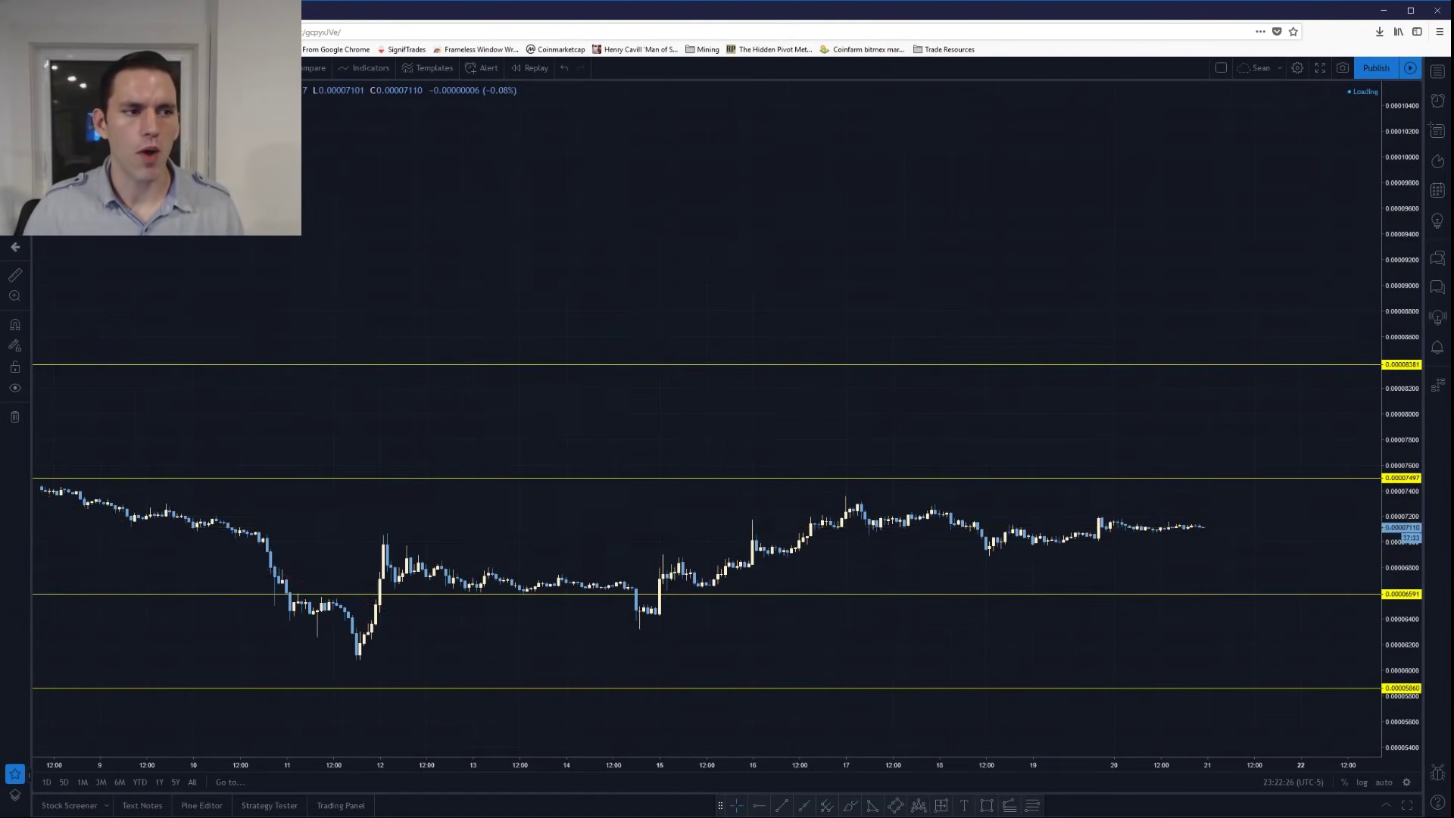
{"action": "scroll", "coordinate": [448, 529], "scroll_direction": "down", "scroll_amount": 5}
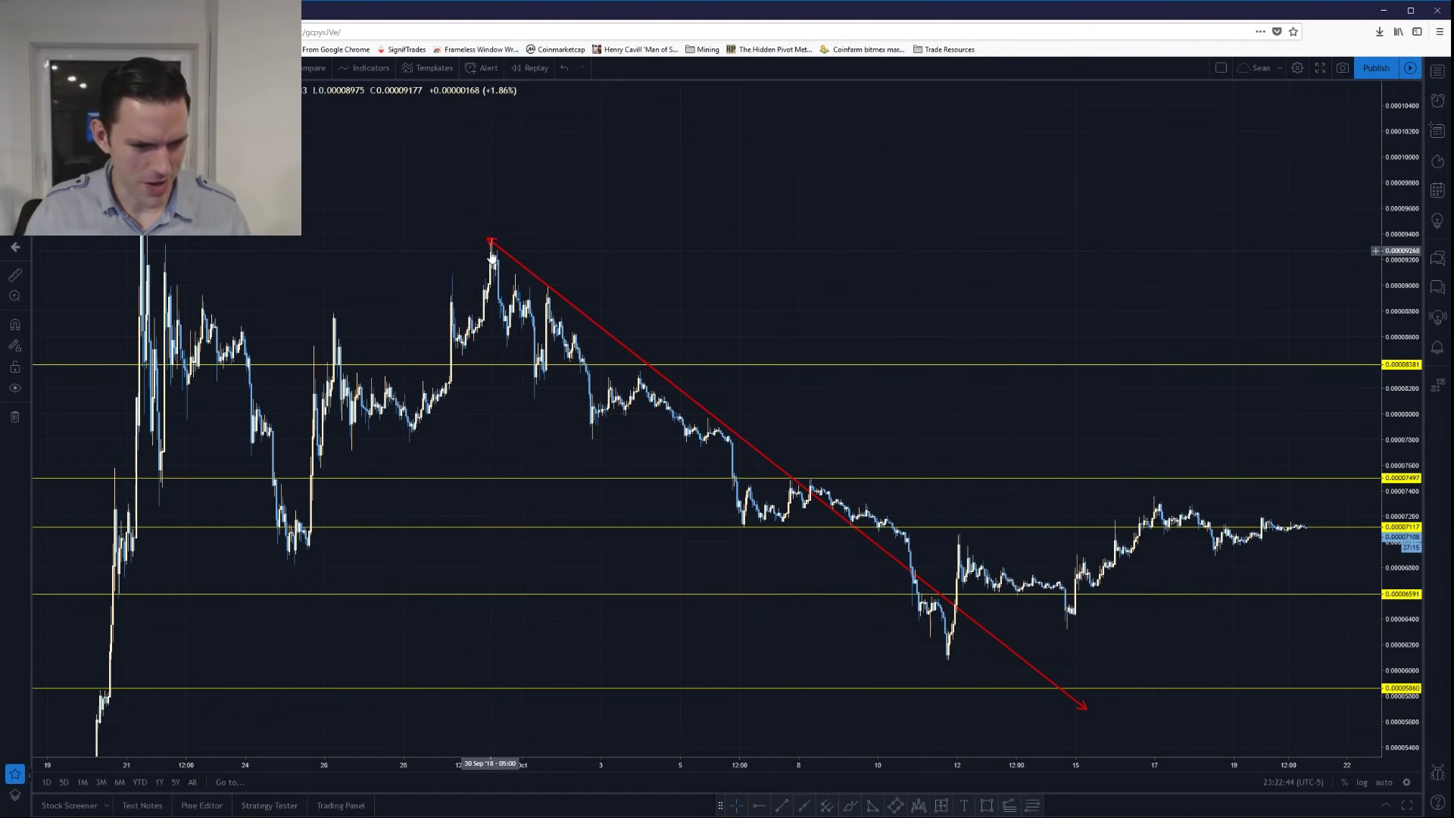
{"action": "left_click", "coordinate": [893, 561]}
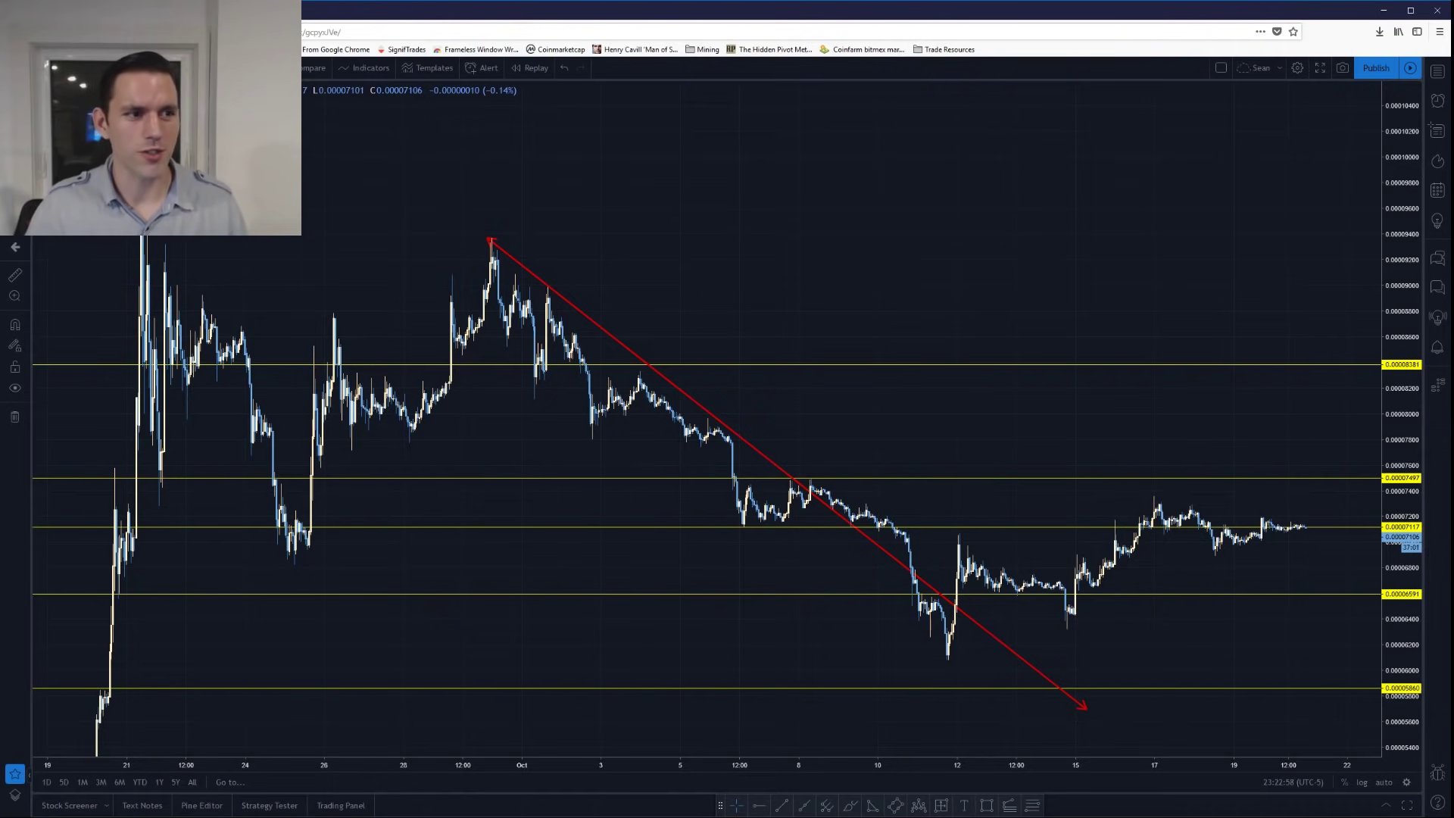
- Switch to the daily interval, examine the full 2018 price history, and frame the September and October 2018 swing
{"action": "scroll", "coordinate": [503, 220], "scroll_direction": "down", "scroll_amount": 5}
{"action": "left_click_drag", "start_coordinate": [1197, 407], "coordinate": [760, 426]}
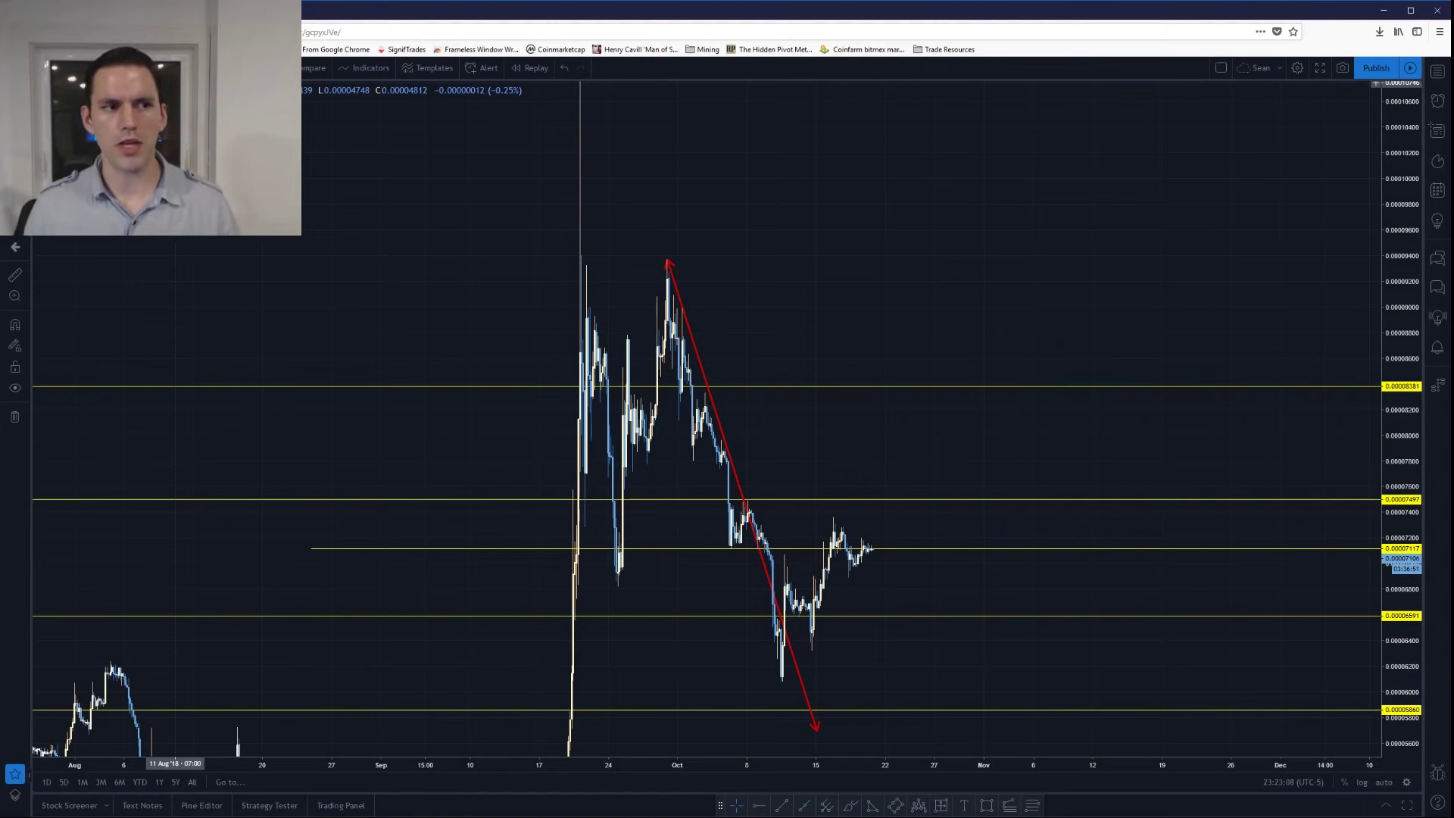
{"action": "scroll", "coordinate": [779, 438], "scroll_direction": "down", "scroll_amount": 3}
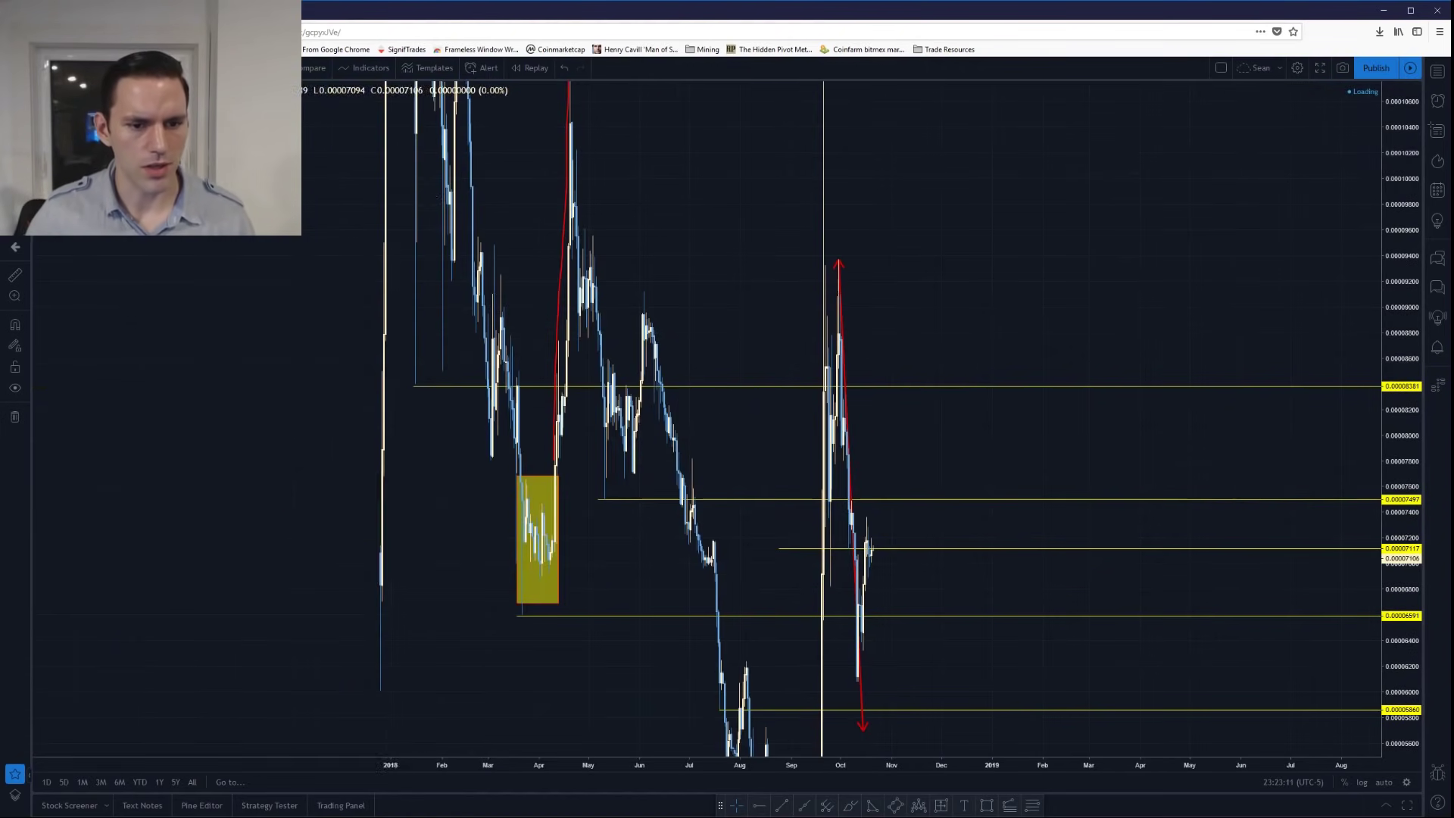
{"action": "scroll", "coordinate": [1195, 571], "scroll_direction": "down", "scroll_amount": 3}
{"action": "left_click_drag", "start_coordinate": [1402, 617], "coordinate": [1402, 515]}
{"action": "left_click_drag", "start_coordinate": [1413, 374], "coordinate": [1355, 808]}
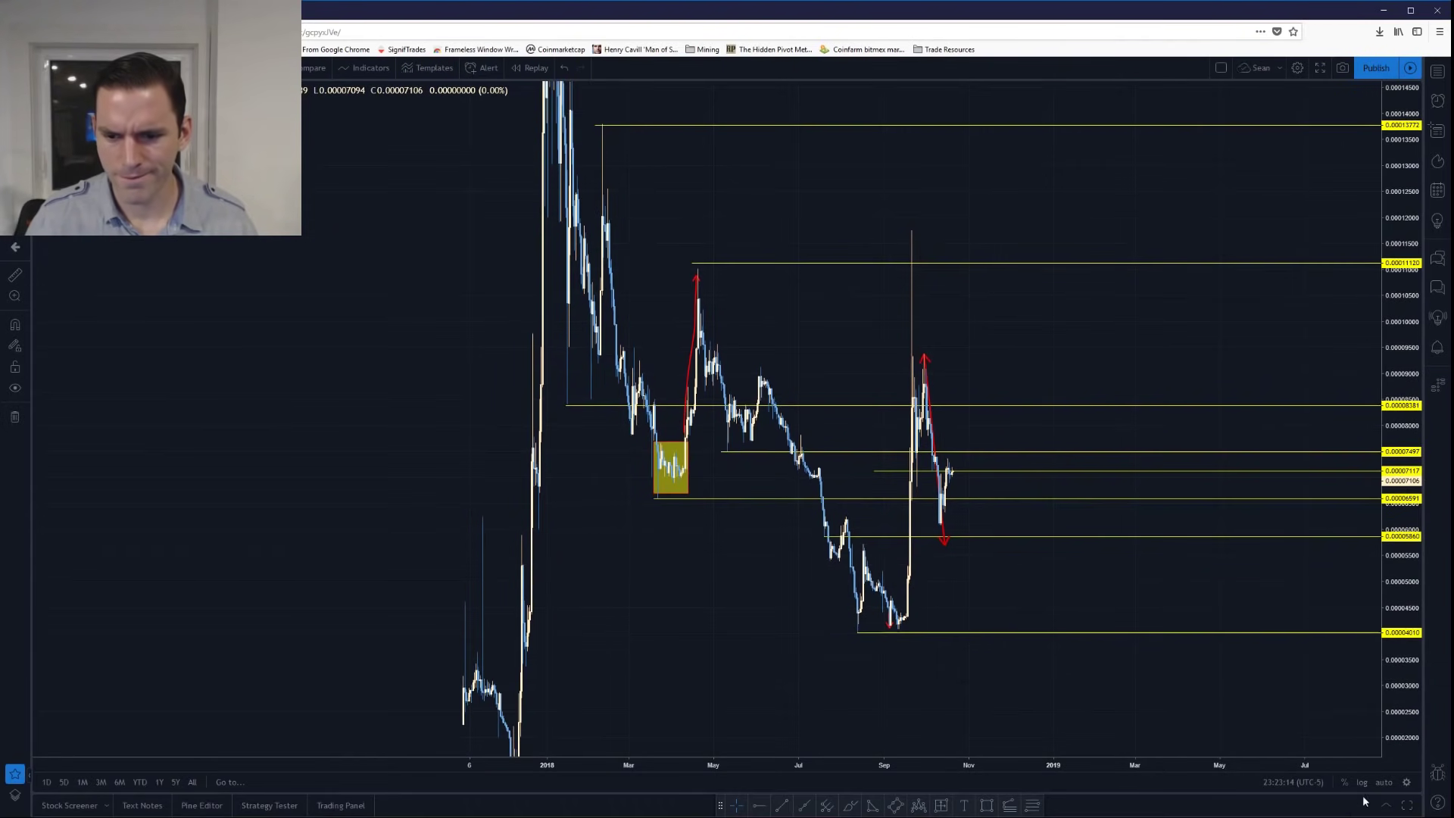
{"action": "left_click", "coordinate": [1384, 785]}
{"action": "scroll", "coordinate": [942, 568], "scroll_direction": "up", "scroll_amount": 5}
{"action": "scroll", "coordinate": [584, 588], "scroll_direction": "up", "scroll_amount": 2}
{"action": "left_click_drag", "start_coordinate": [379, 649], "coordinate": [939, 644]}
{"action": "left_click_drag", "start_coordinate": [1401, 582], "coordinate": [1401, 388]}
- Delete the horizontal rays at 0.00007497, 0.00007117, 0.00006591, 0.00005860 and 0.00008381
{"action": "left_click", "coordinate": [802, 468]}
{"action": "key", "text": "Delete"}
{"action": "left_click", "coordinate": [779, 514]}
{"action": "key", "text": "Delete"}
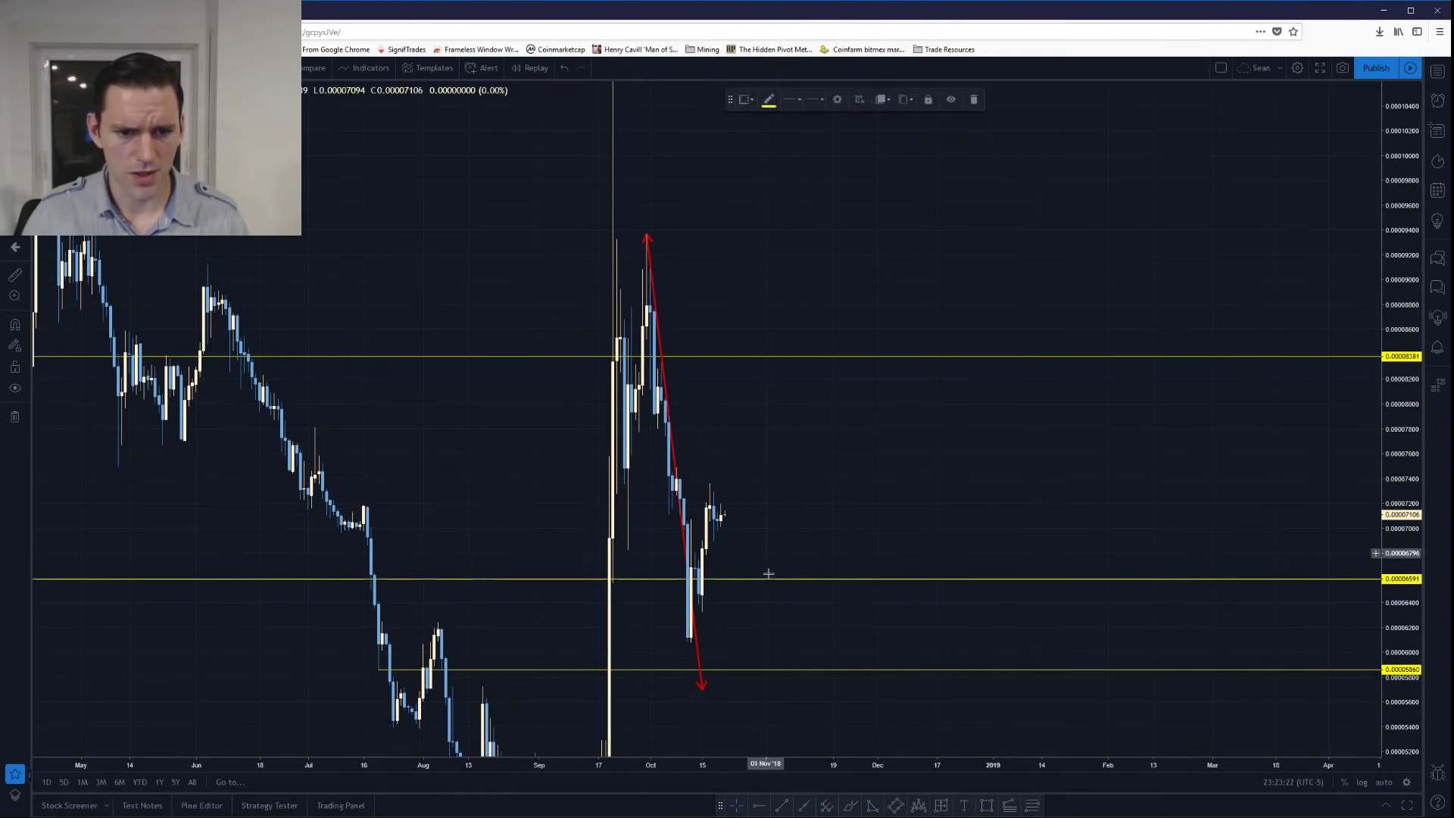
{"action": "key", "text": "Delete"}
{"action": "left_click", "coordinate": [762, 670]}
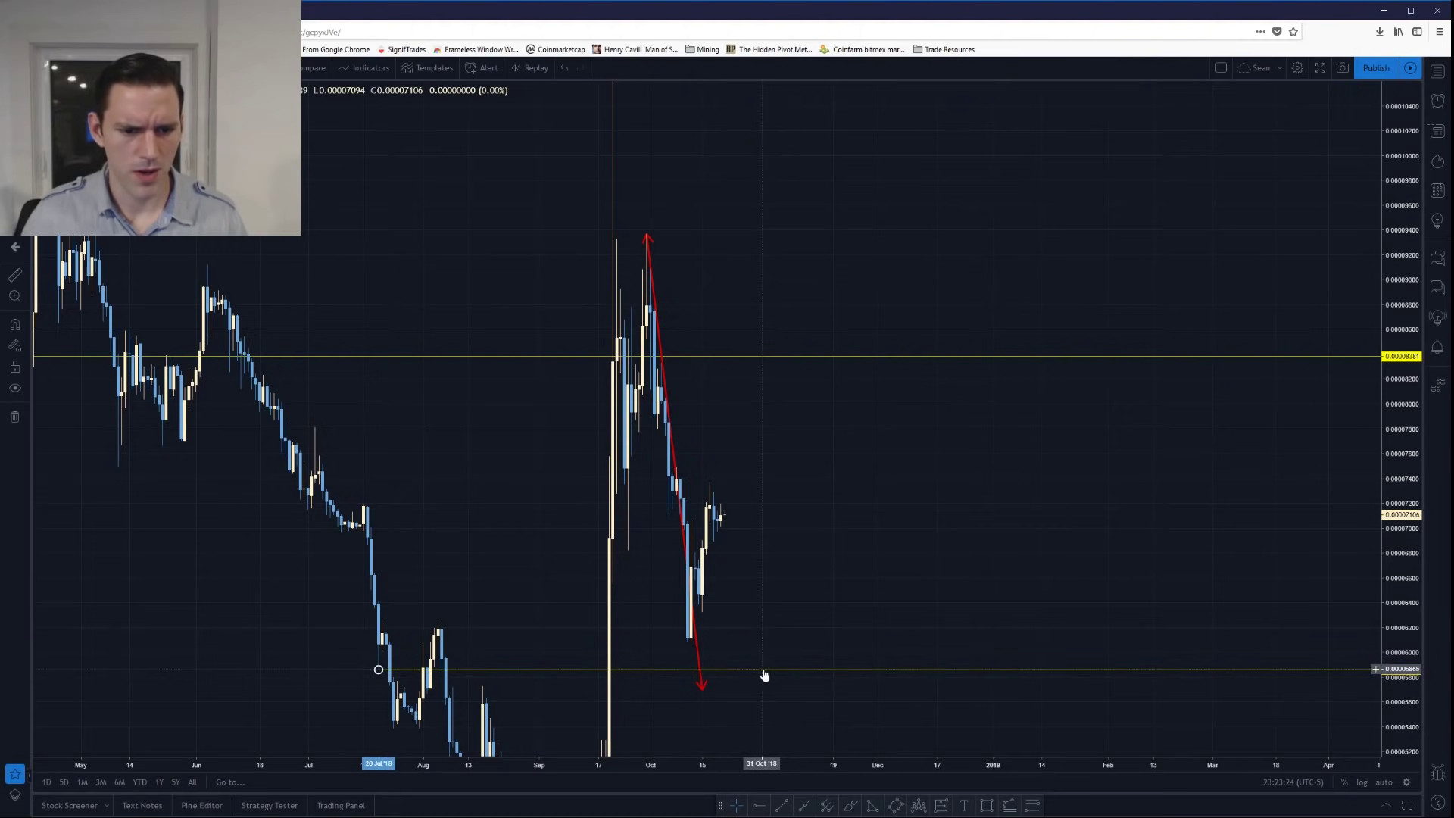
{"action": "key", "text": "Delete"}
{"action": "left_click", "coordinate": [771, 362]}
{"action": "key", "text": "Delete"}
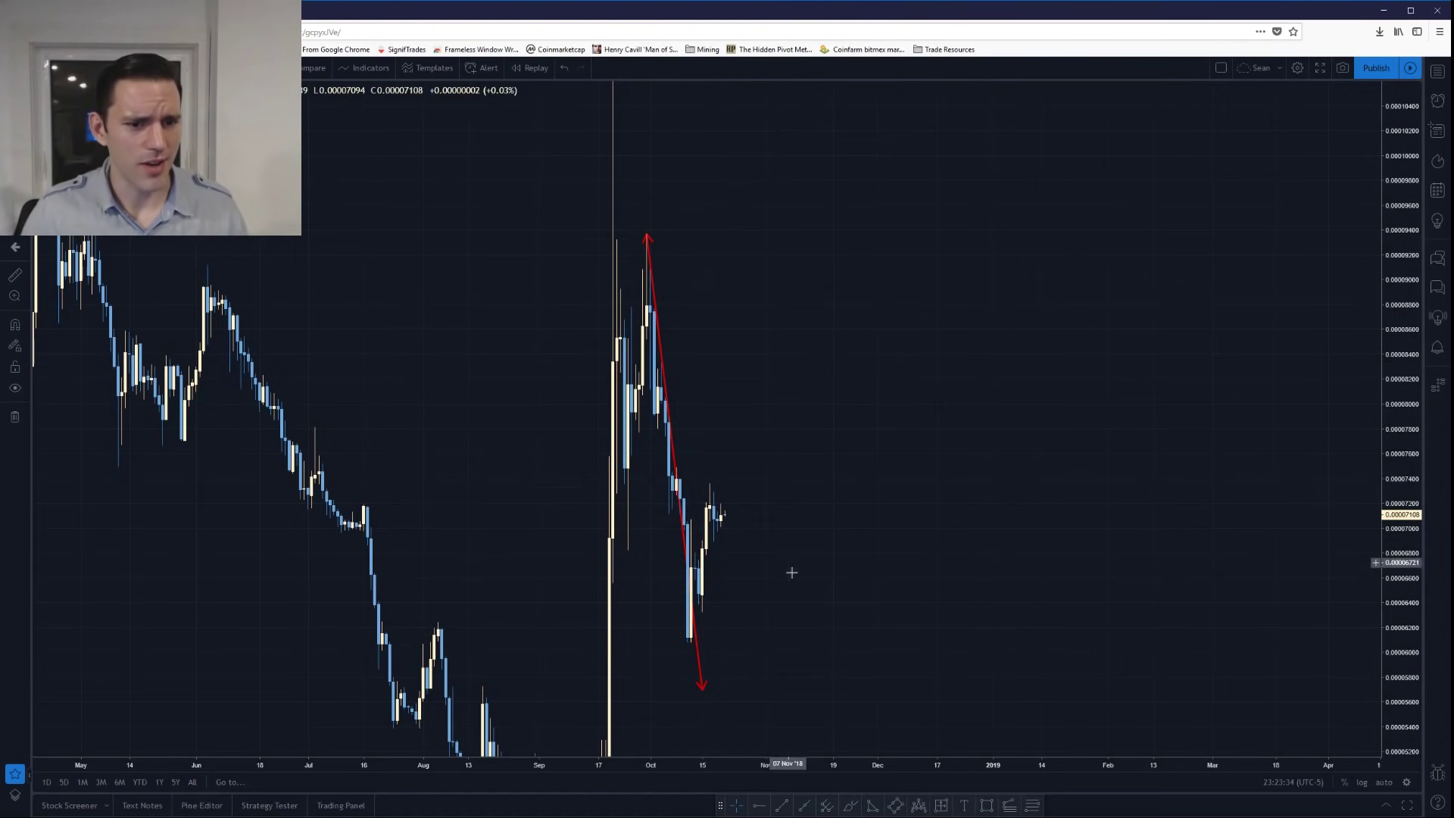
- Review the whole price history with its remaining rays on a higher interval and return the chart to the daily interval
{"action": "scroll", "coordinate": [784, 381], "scroll_direction": "down", "scroll_amount": 5}
{"action": "scroll", "coordinate": [1282, 509], "scroll_direction": "up", "scroll_amount": 3}
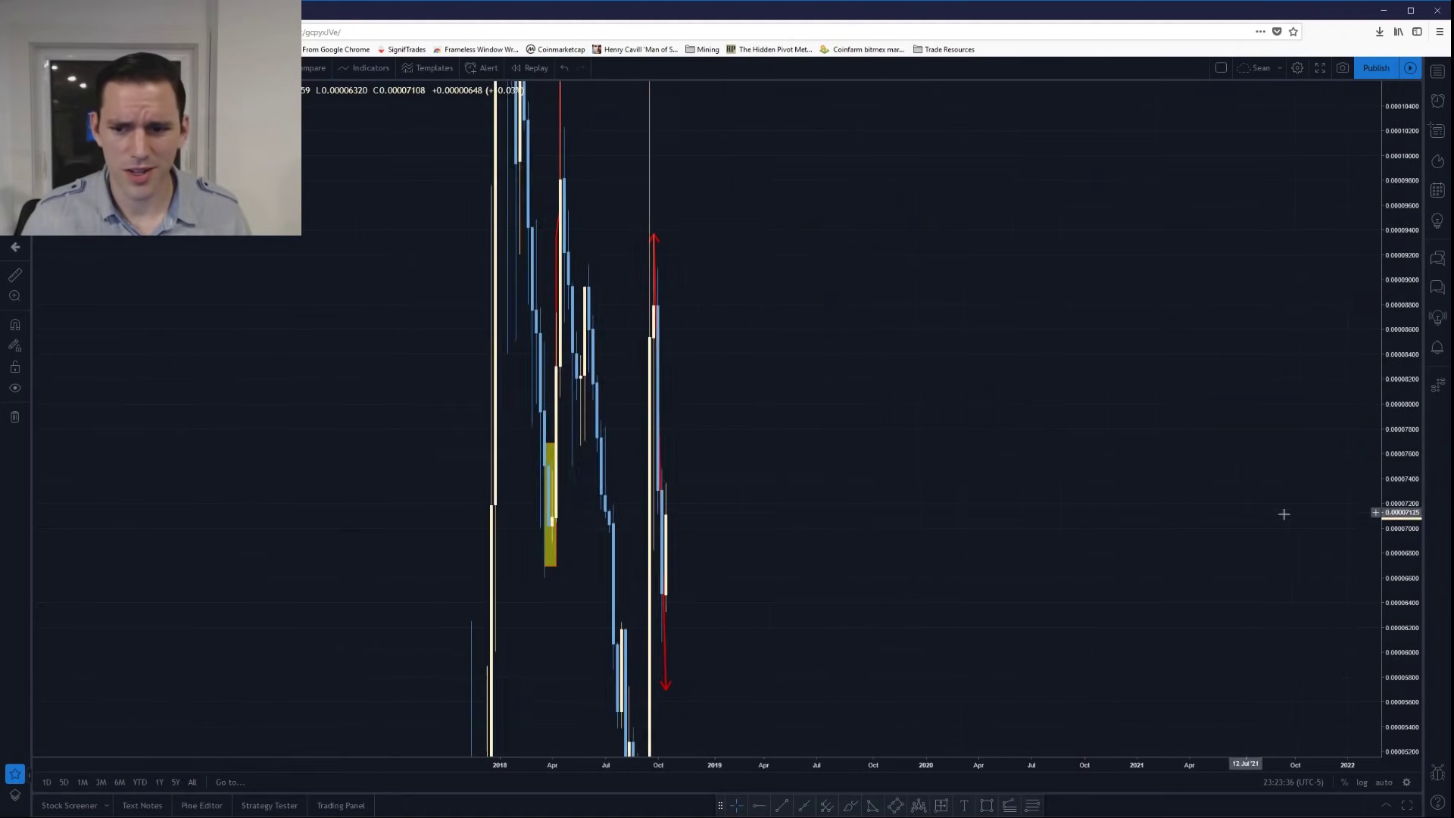
{"action": "scroll", "coordinate": [1400, 358], "scroll_direction": "down", "scroll_amount": 6}
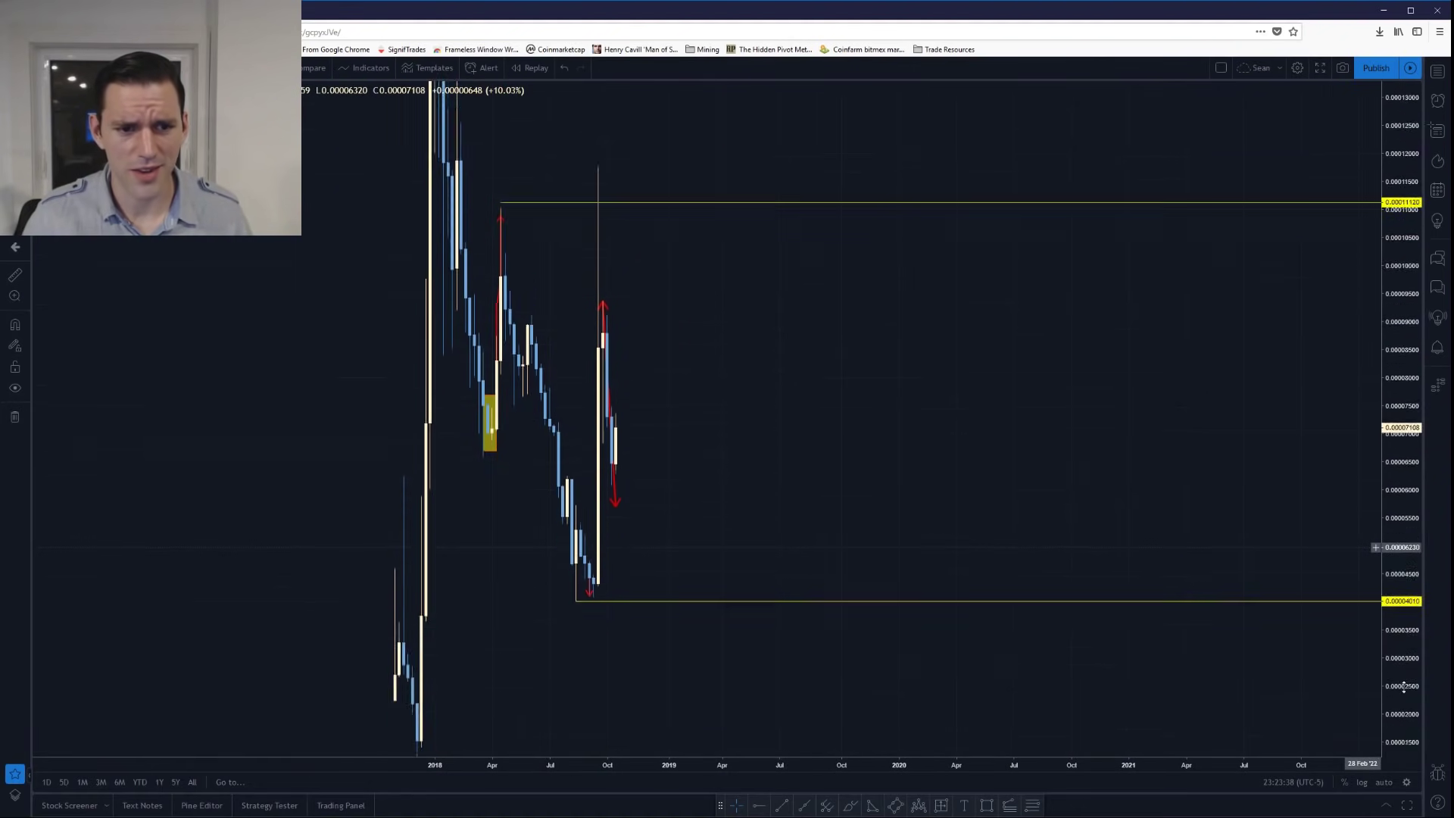
{"action": "left_click_drag", "start_coordinate": [689, 592], "coordinate": [808, 597]}
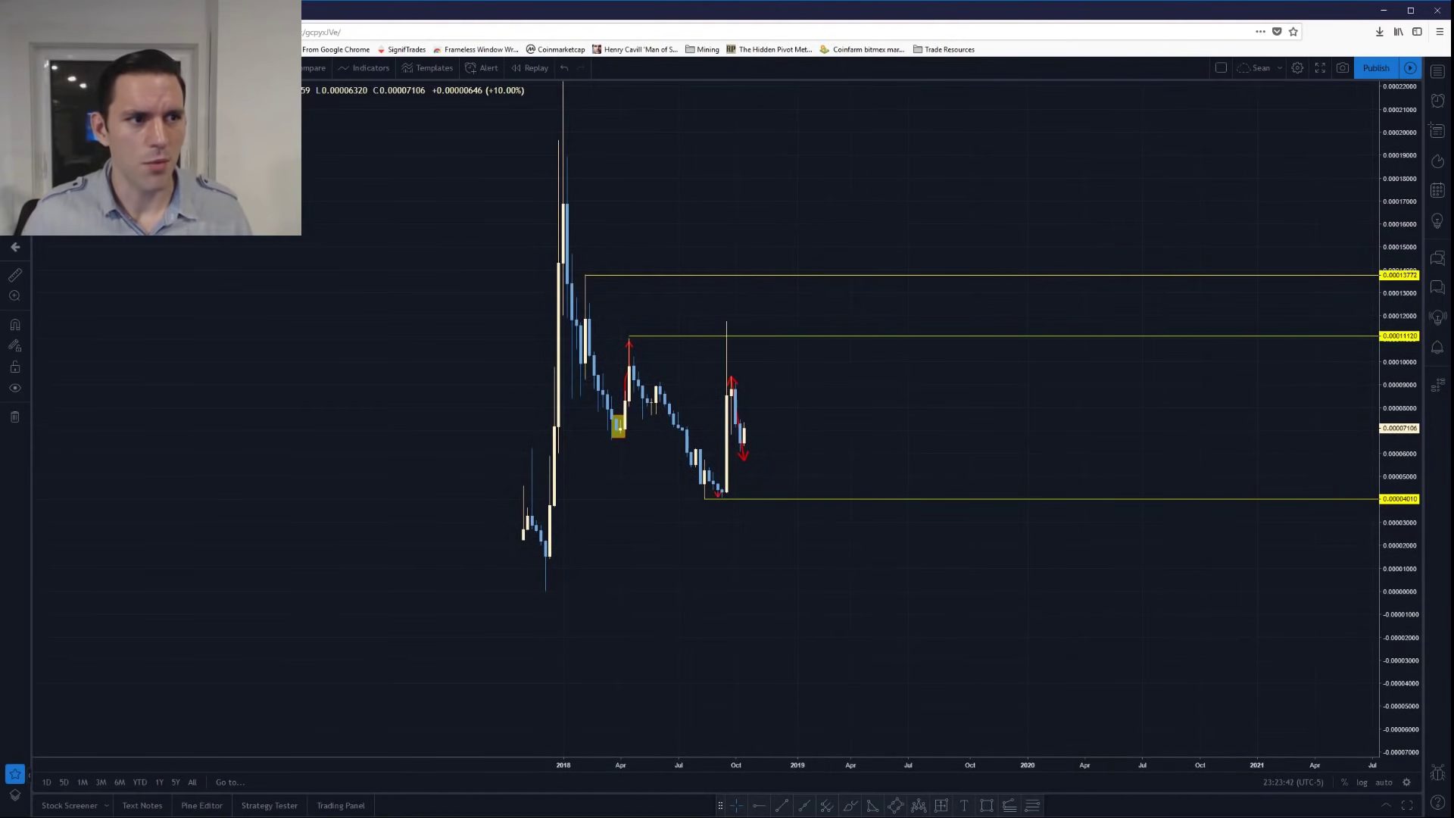
{"action": "key", "text": "d"}
{"action": "key", "text": "Return"}
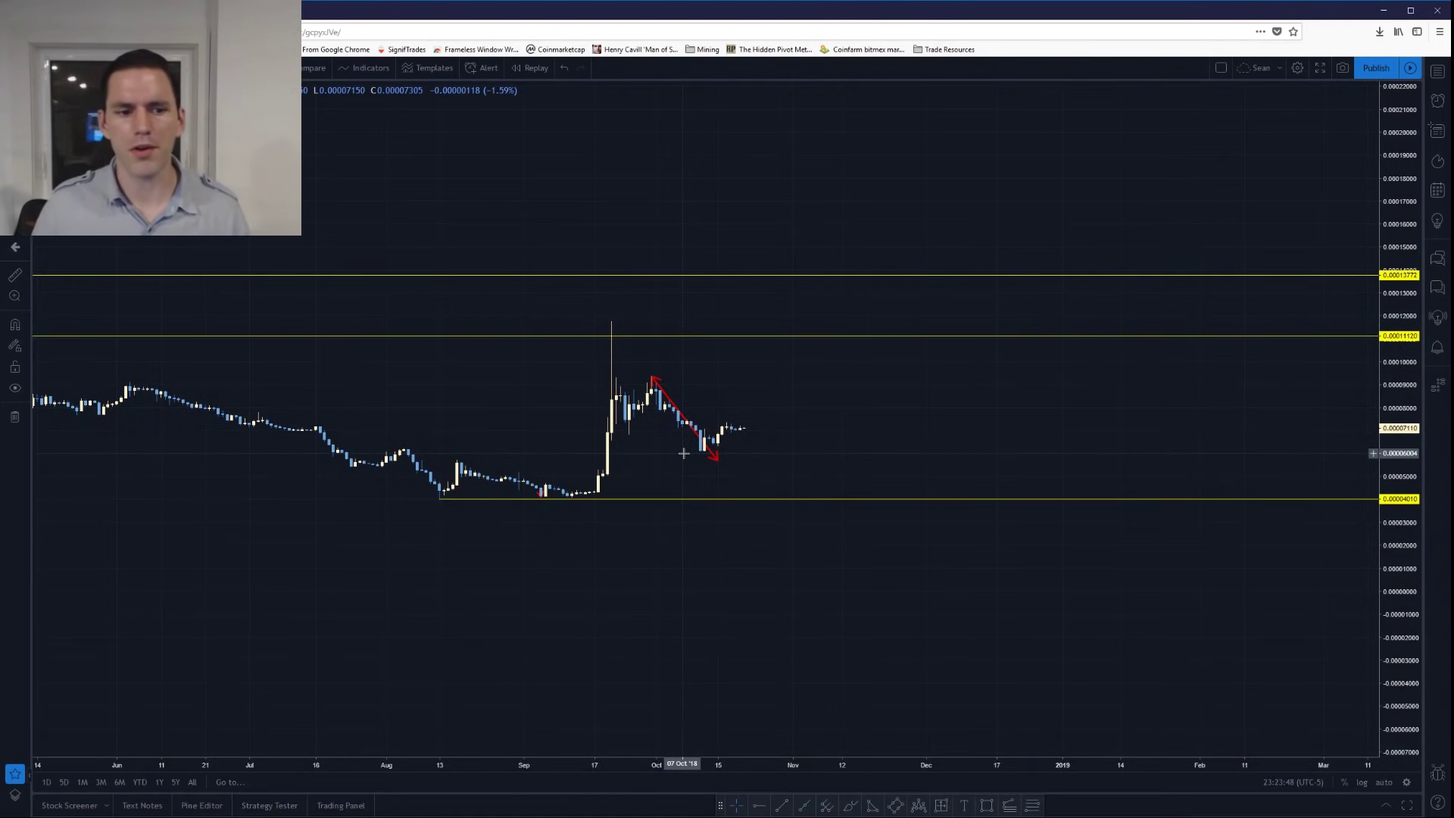
- Delete the small red mark at the early September 2018 low and draw a rectangle from 17 August to 18 September, about 0.0000415 to 0.0000537
{"action": "left_click", "coordinate": [542, 492]}
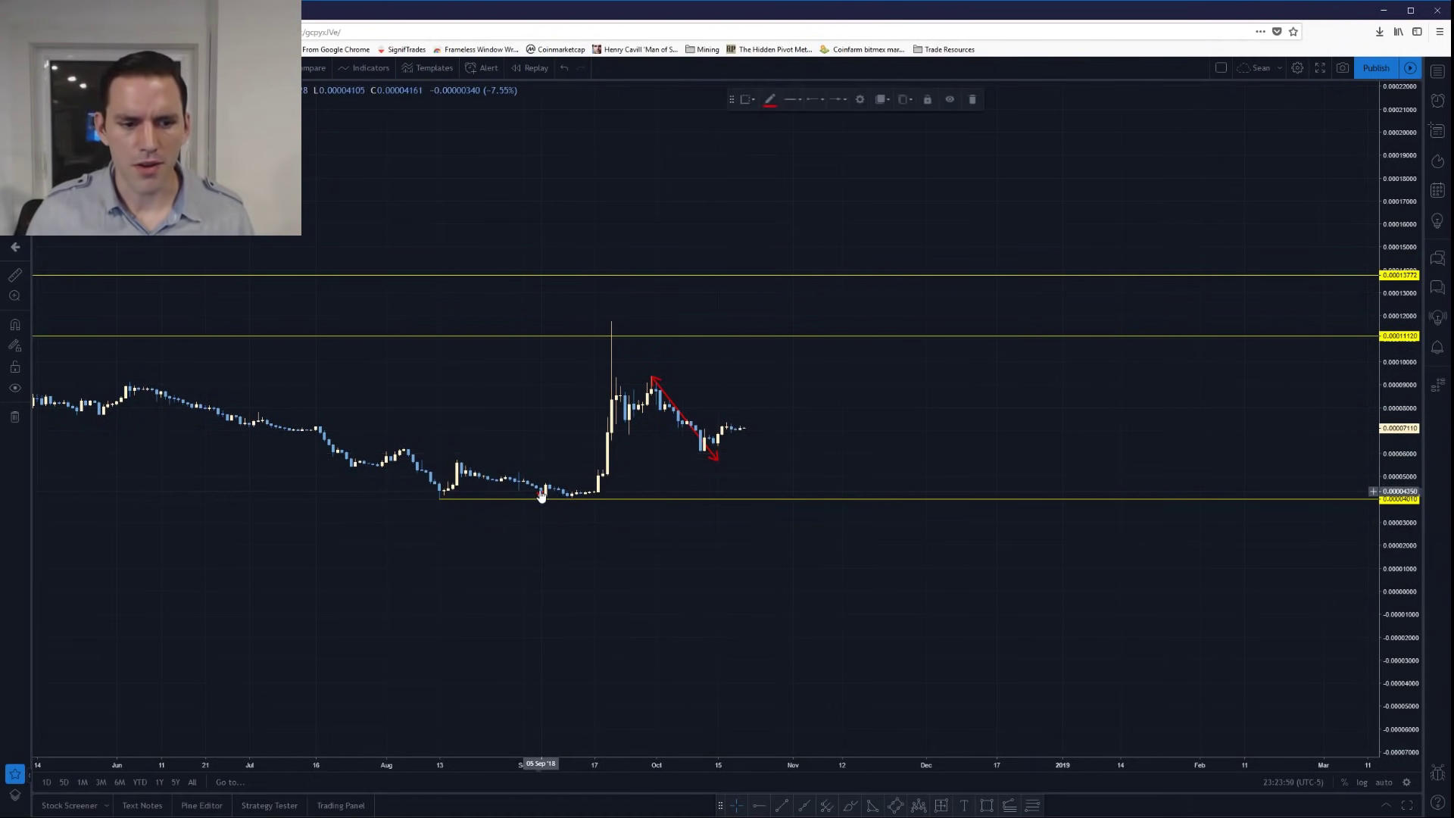
{"action": "left_click", "coordinate": [543, 447]}
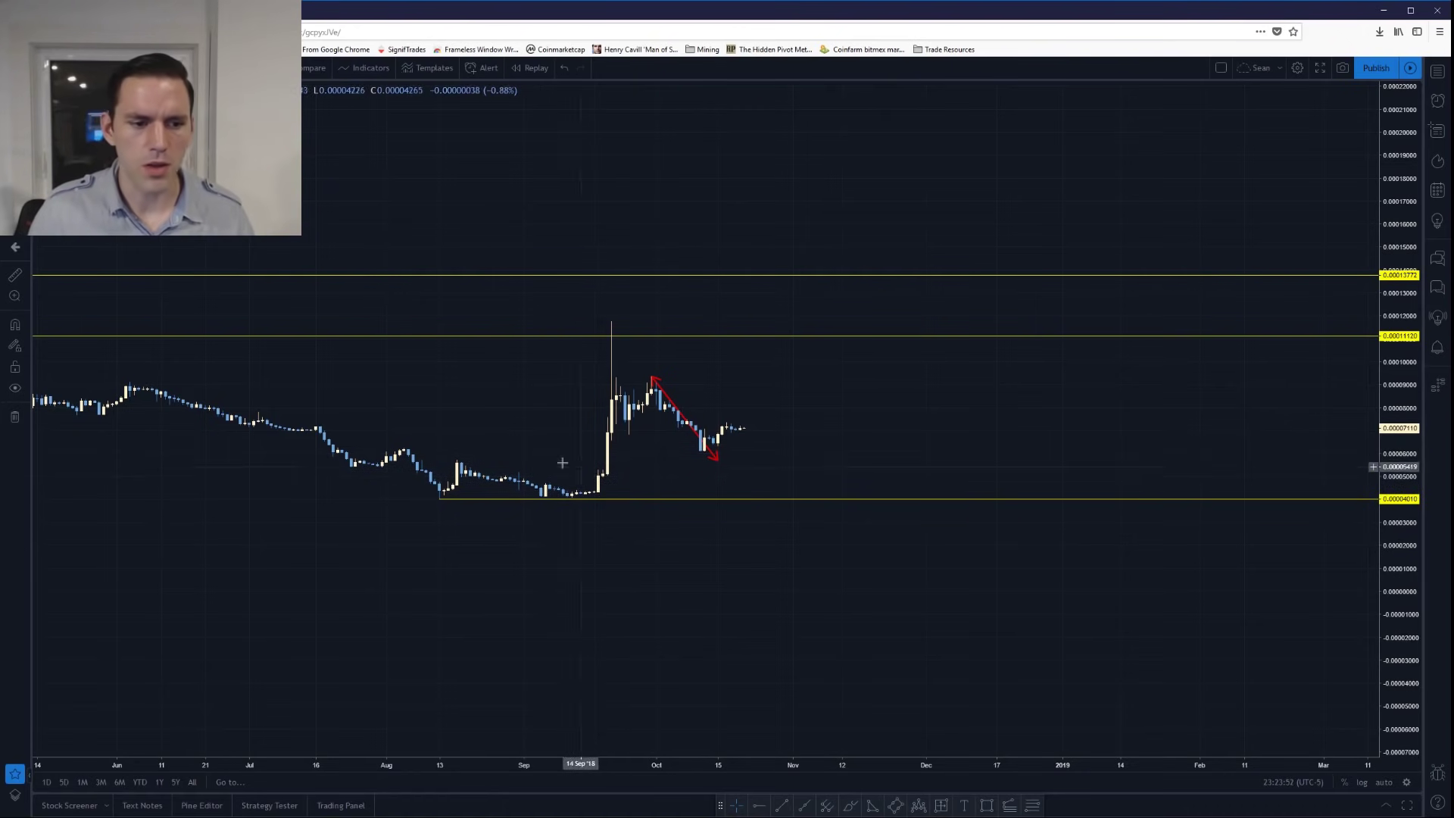
{"action": "left_click", "coordinate": [986, 806]}
{"action": "left_click_drag", "start_coordinate": [598, 497], "coordinate": [457, 468]}
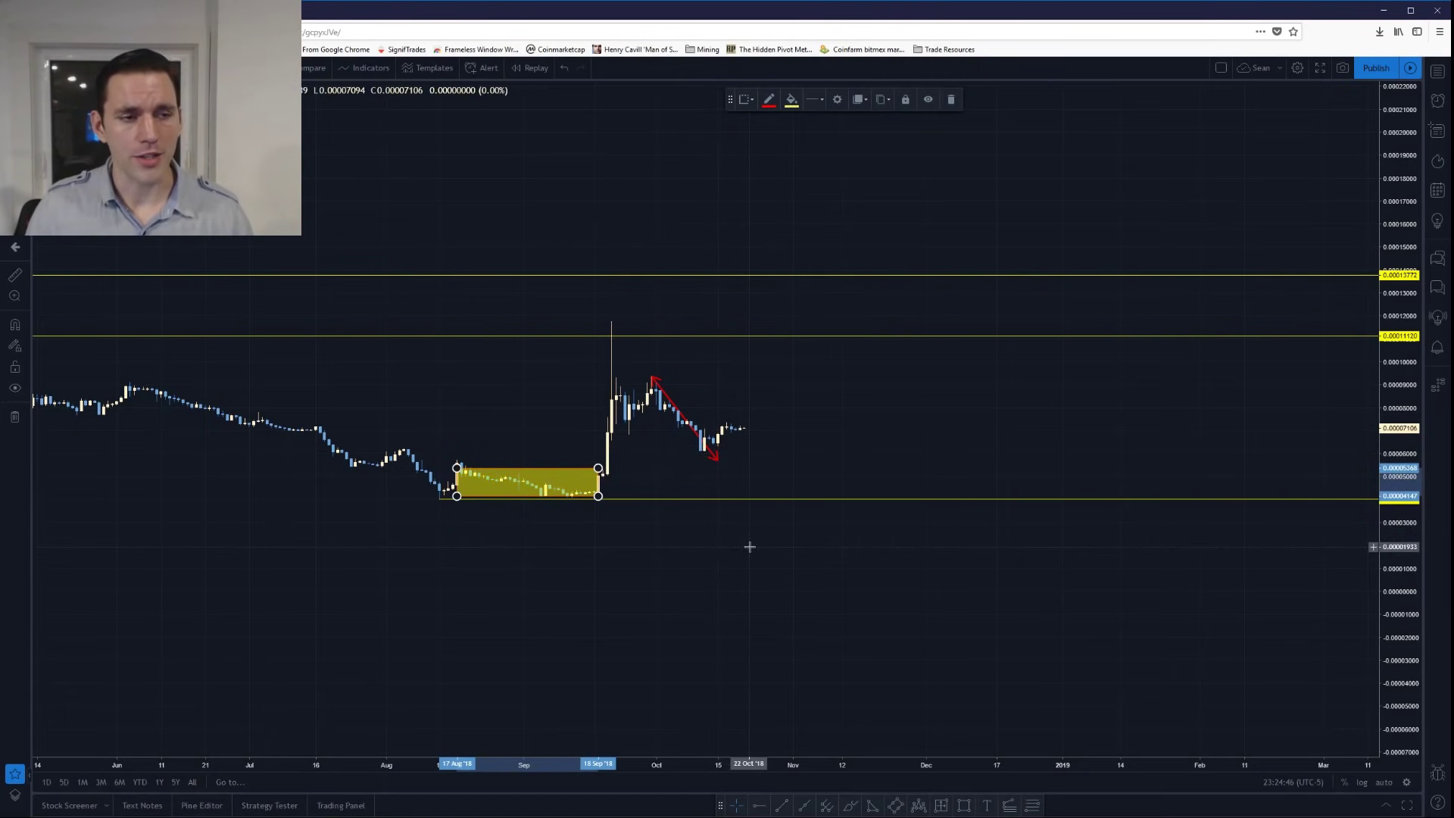
- Set the chart to the 15-minute interval with automatic price scaling and frame the candles from 17 September to 6 October 2018
{"action": "type", "text": "15"}
{"action": "key", "text": "Return"}
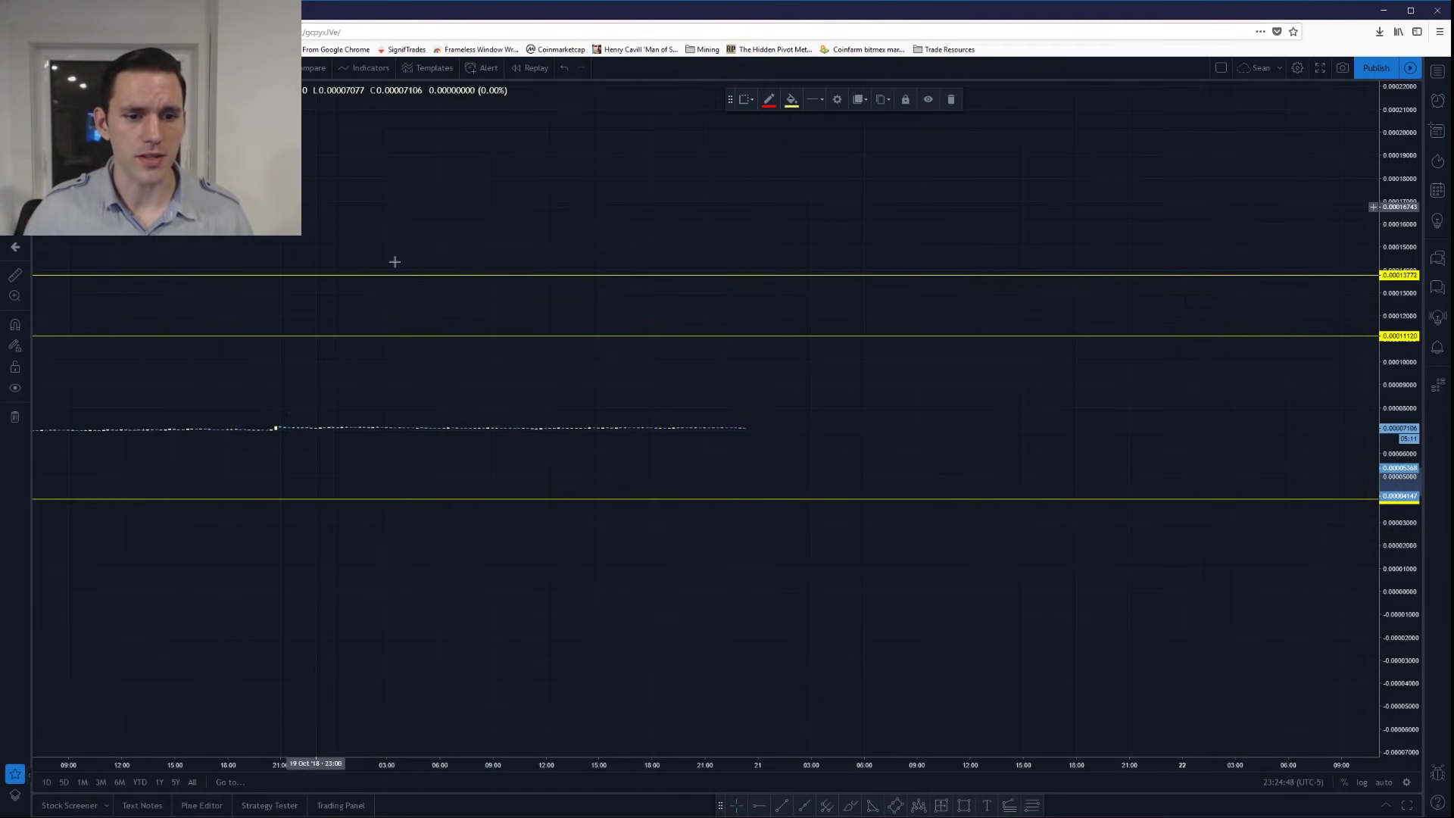
{"action": "left_click", "coordinate": [1383, 782]}
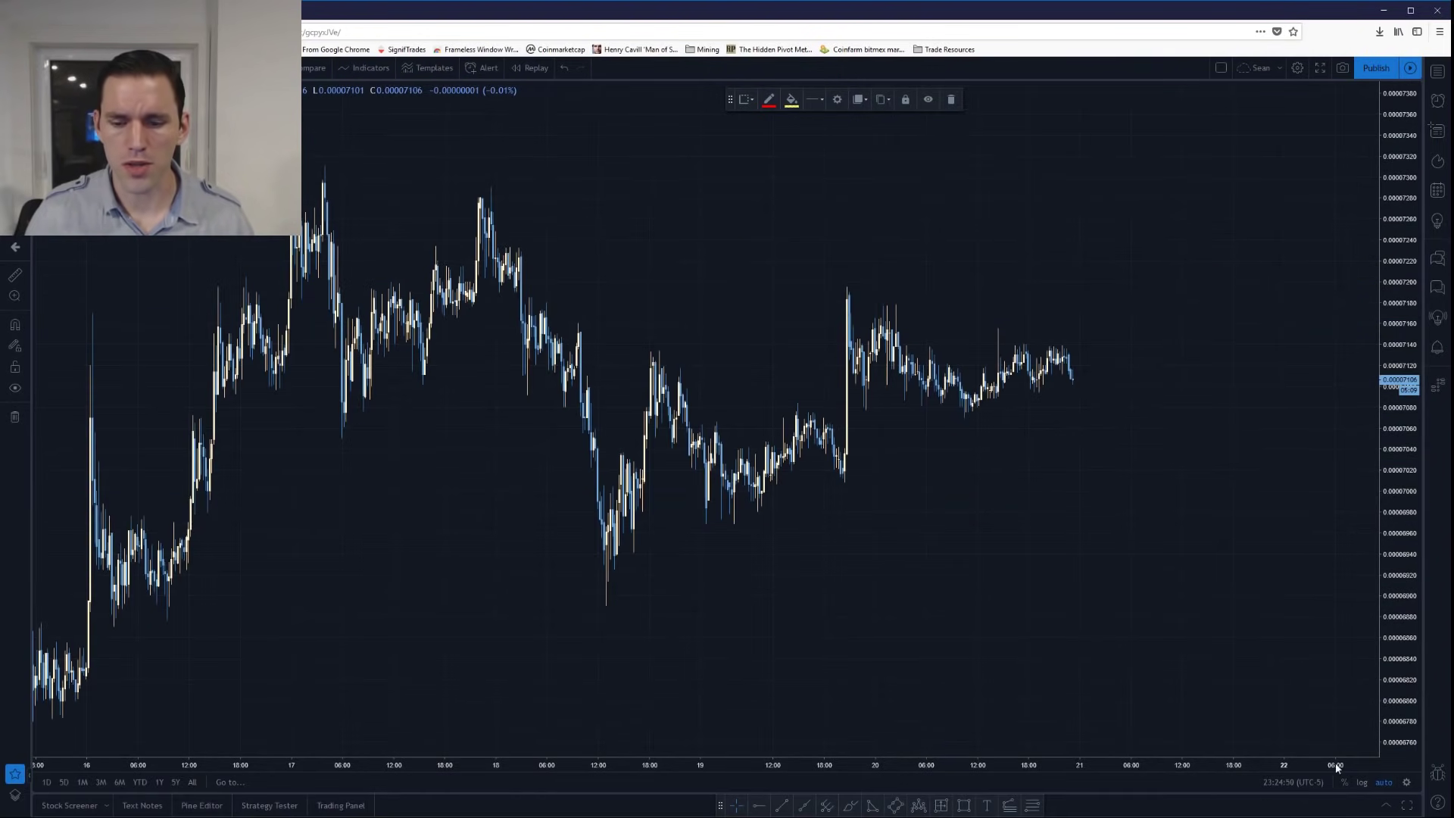
{"action": "scroll", "coordinate": [940, 534], "scroll_direction": "down", "scroll_amount": 10}
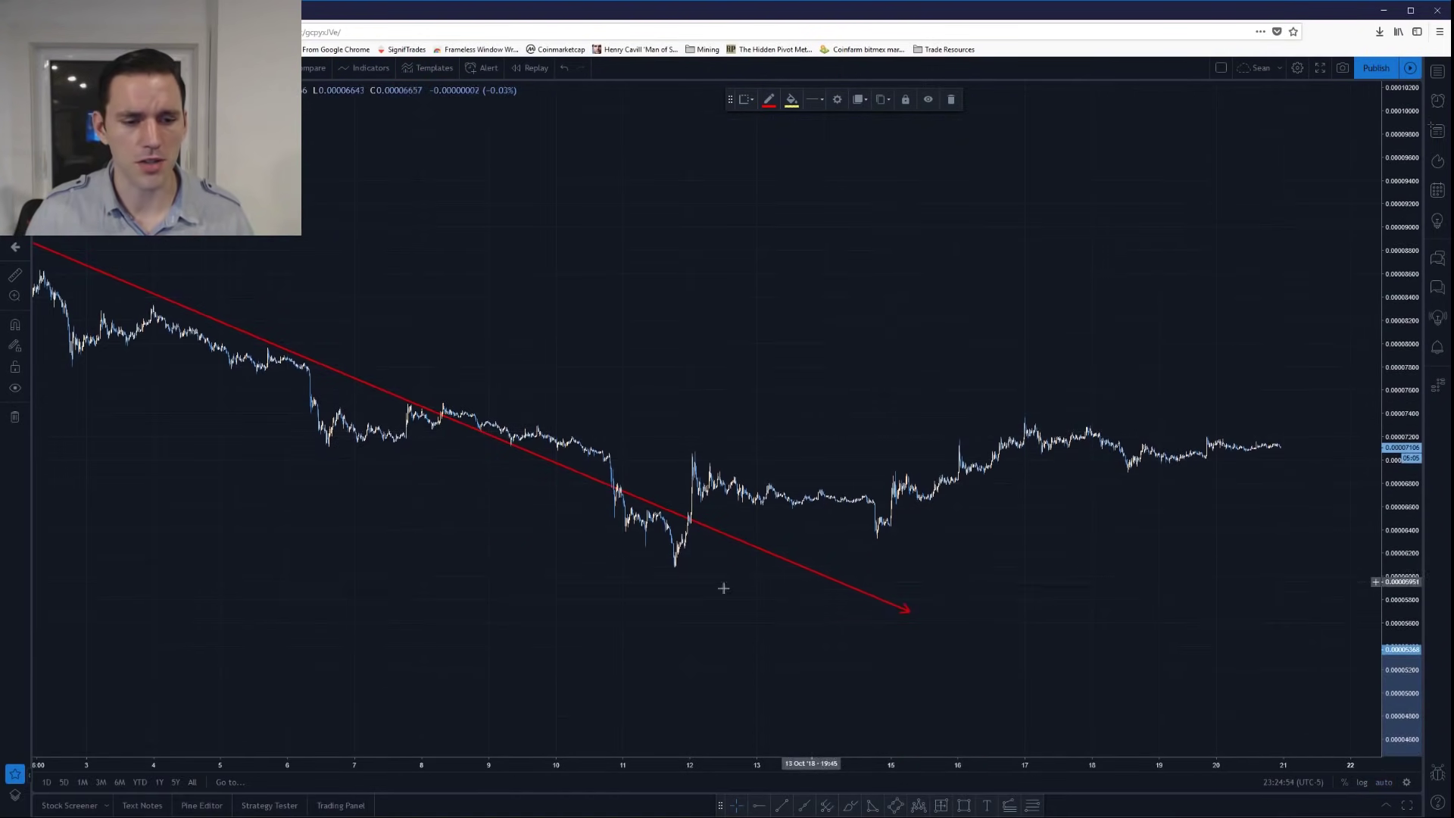
{"action": "left_click_drag", "start_coordinate": [785, 584], "coordinate": [1085, 668]}
{"action": "left_click_drag", "start_coordinate": [604, 596], "coordinate": [668, 603]}
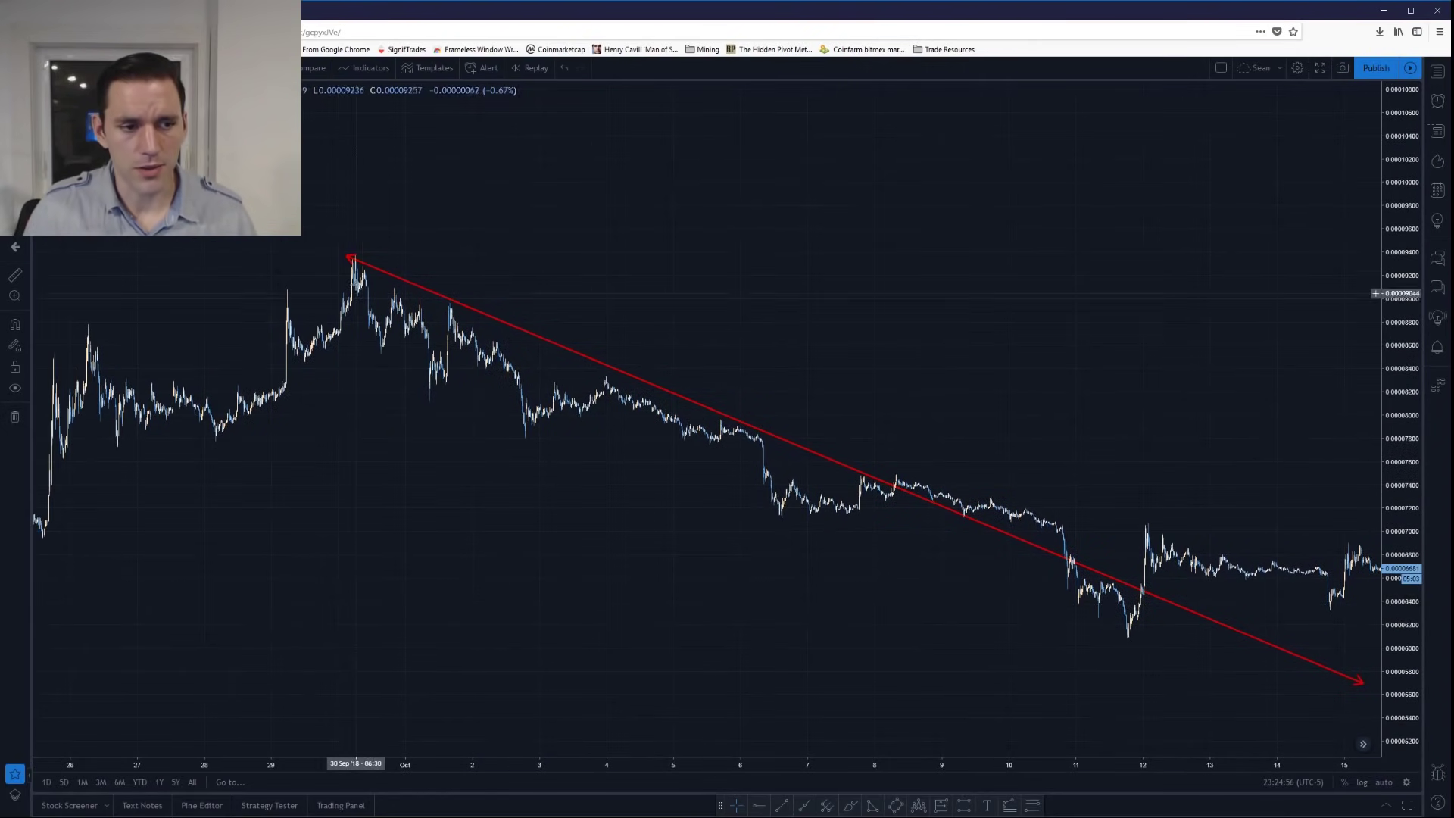
{"action": "scroll", "coordinate": [919, 542], "scroll_direction": "down", "scroll_amount": 3}
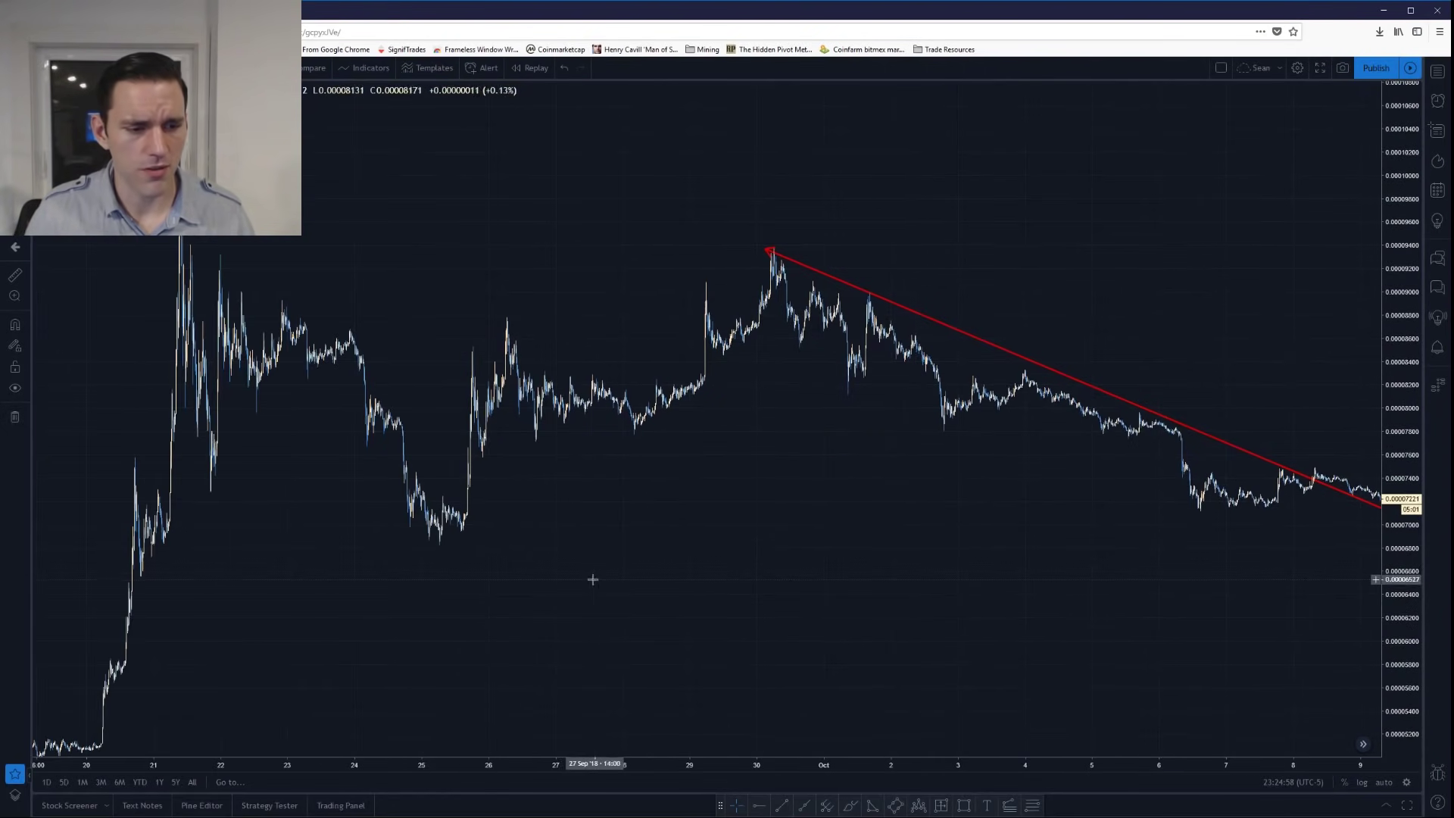
{"action": "left_click_drag", "start_coordinate": [598, 578], "coordinate": [788, 578]}
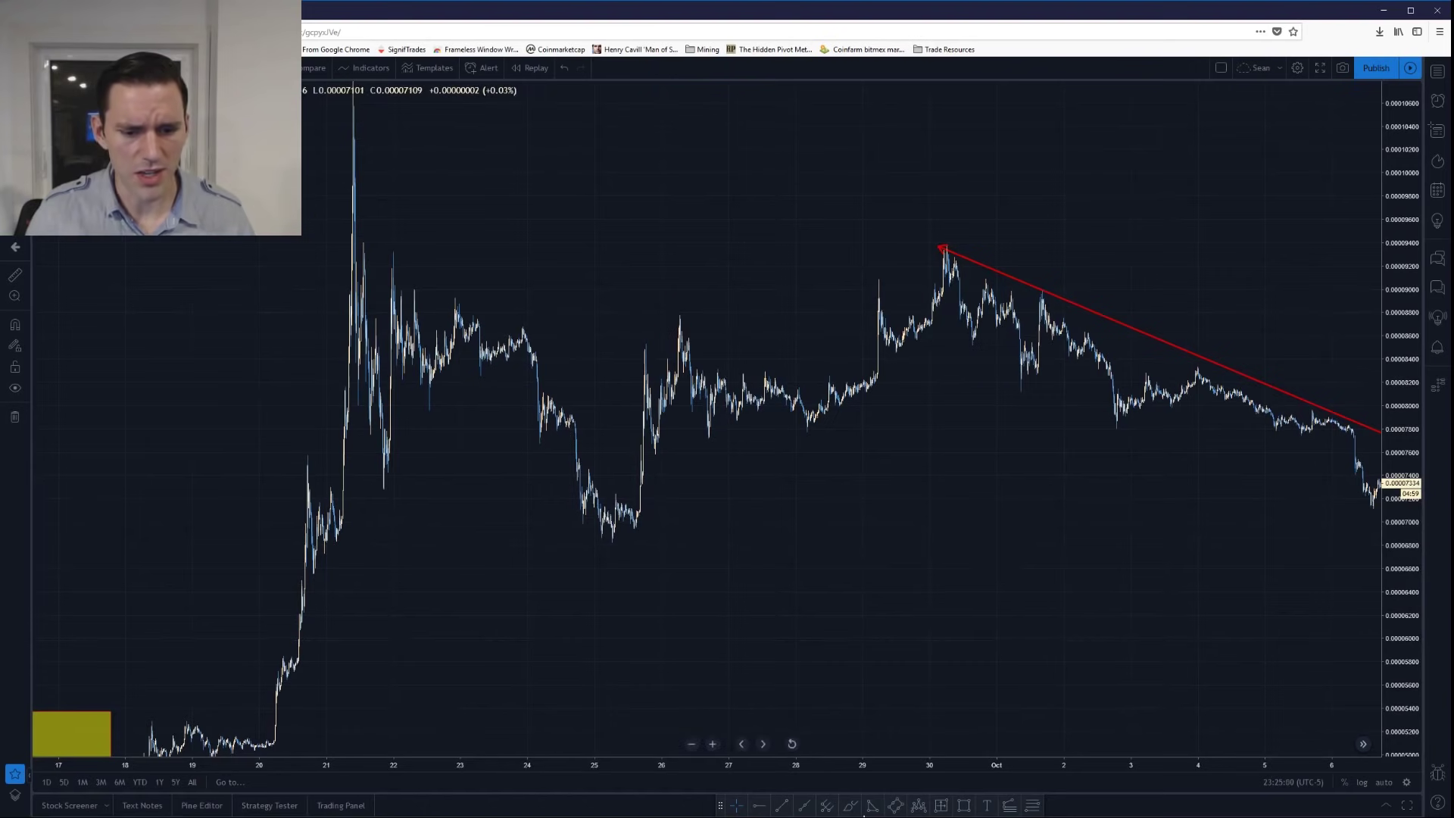
- Draw rectangles over the 21 September spike, from about 0.0001028 up, and the 24–26 September low, about 0.0000685 to 0.0000737
{"action": "left_click", "coordinate": [964, 805]}
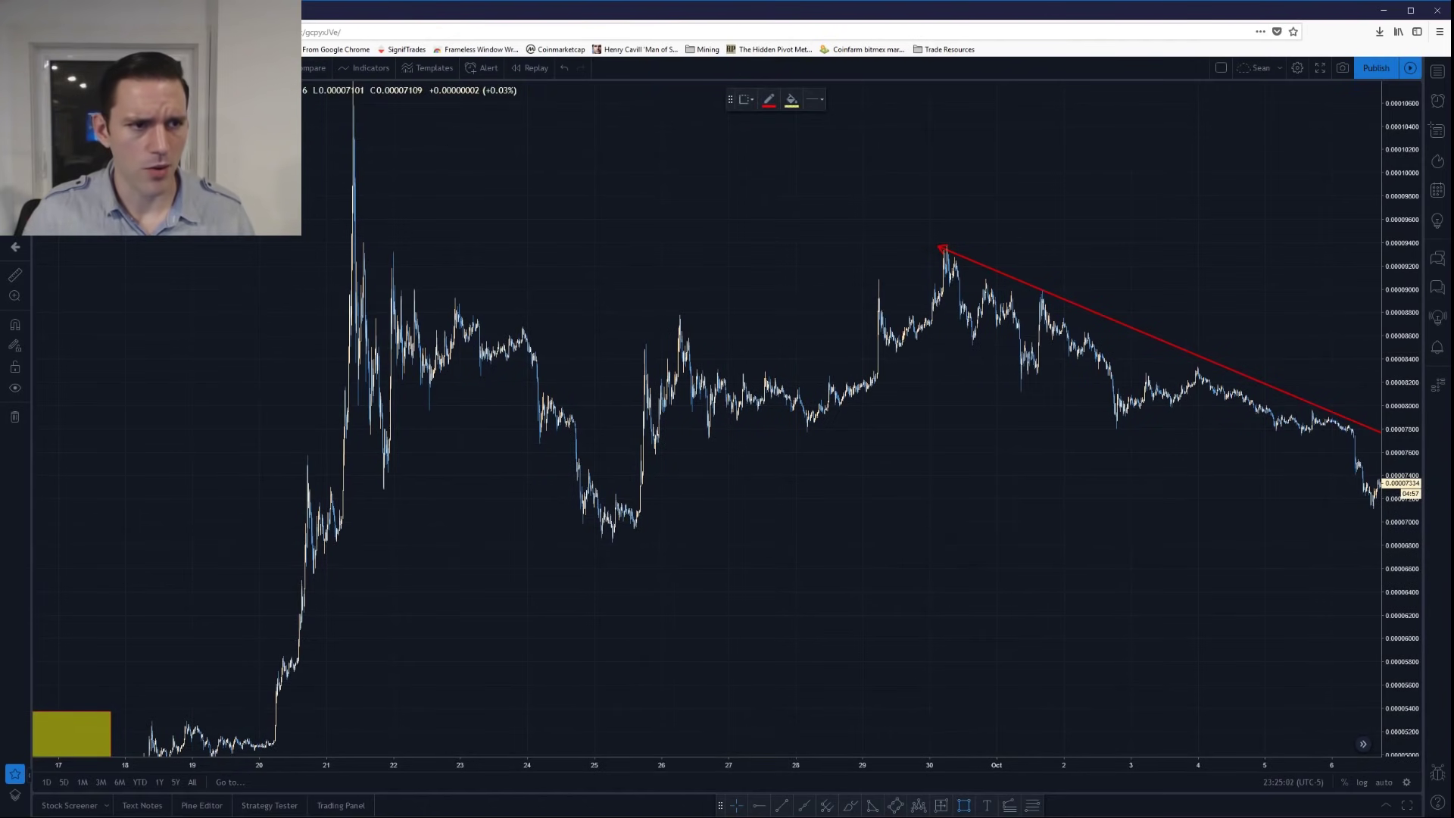
{"action": "mouse_move", "coordinate": [307, 129]}
{"action": "left_mouse_down"}
{"action": "mouse_move", "coordinate": [387, 82]}
{"action": "mouse_move", "coordinate": [394, 104]}
{"action": "left_mouse_up"}
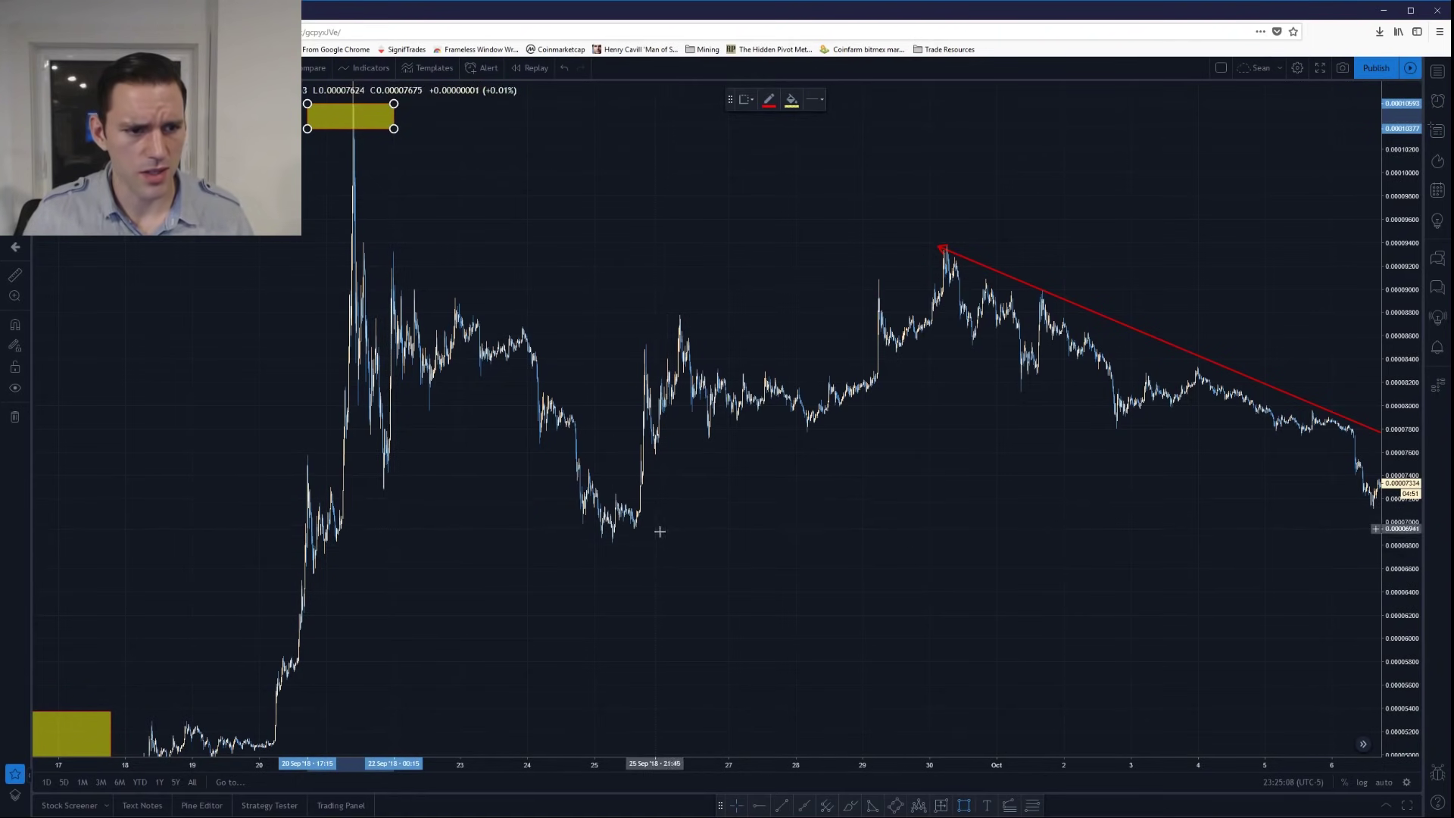
{"action": "left_click_drag", "start_coordinate": [665, 539], "coordinate": [548, 479]}
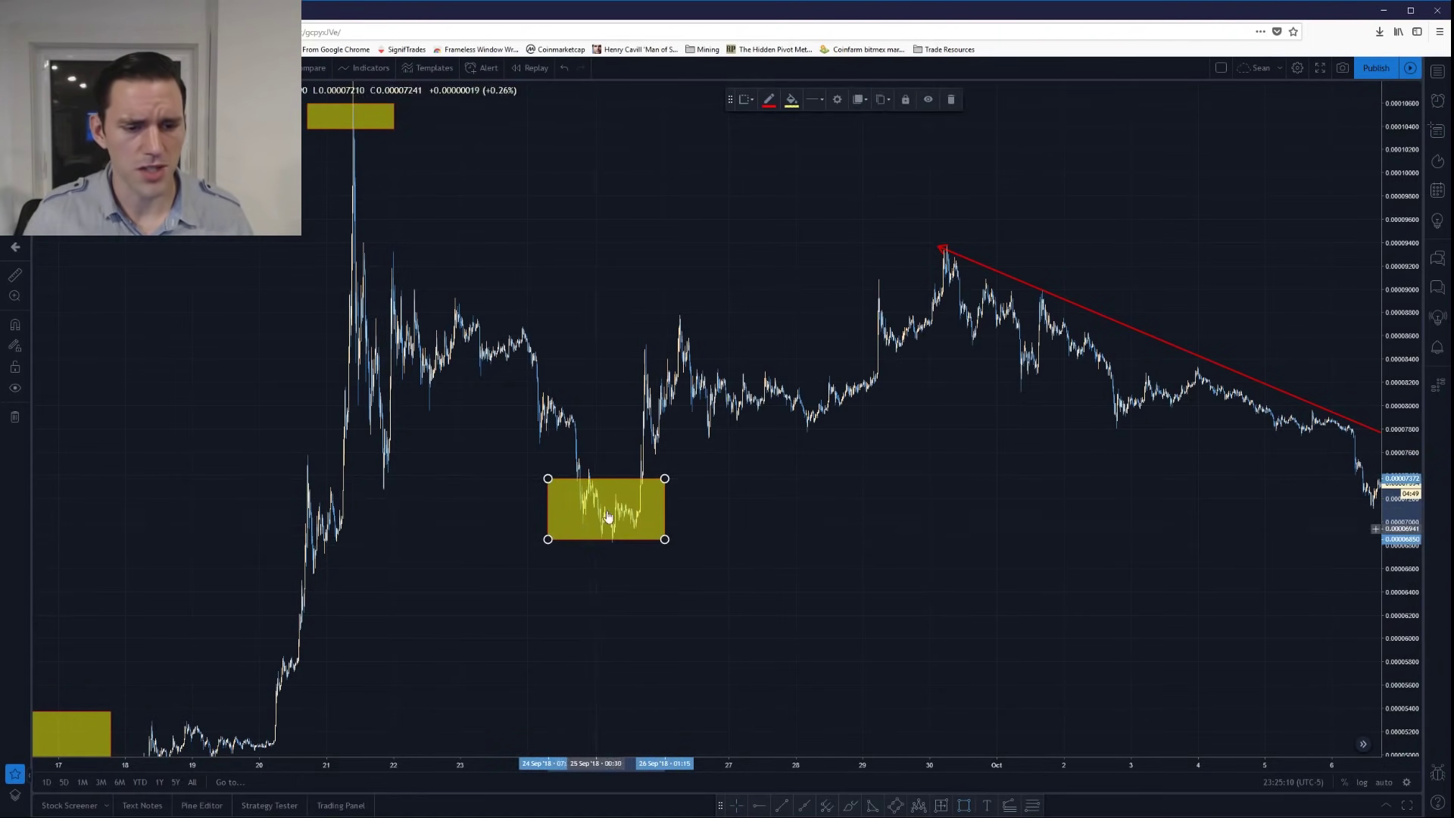
- Draw rectangles around the 25–27 September peak, about 0.0000846 to 0.0000893, and the 26–29 September range, about 0.0000773 to 0.0000824
{"action": "left_click_drag", "start_coordinate": [665, 316], "coordinate": [785, 356]}
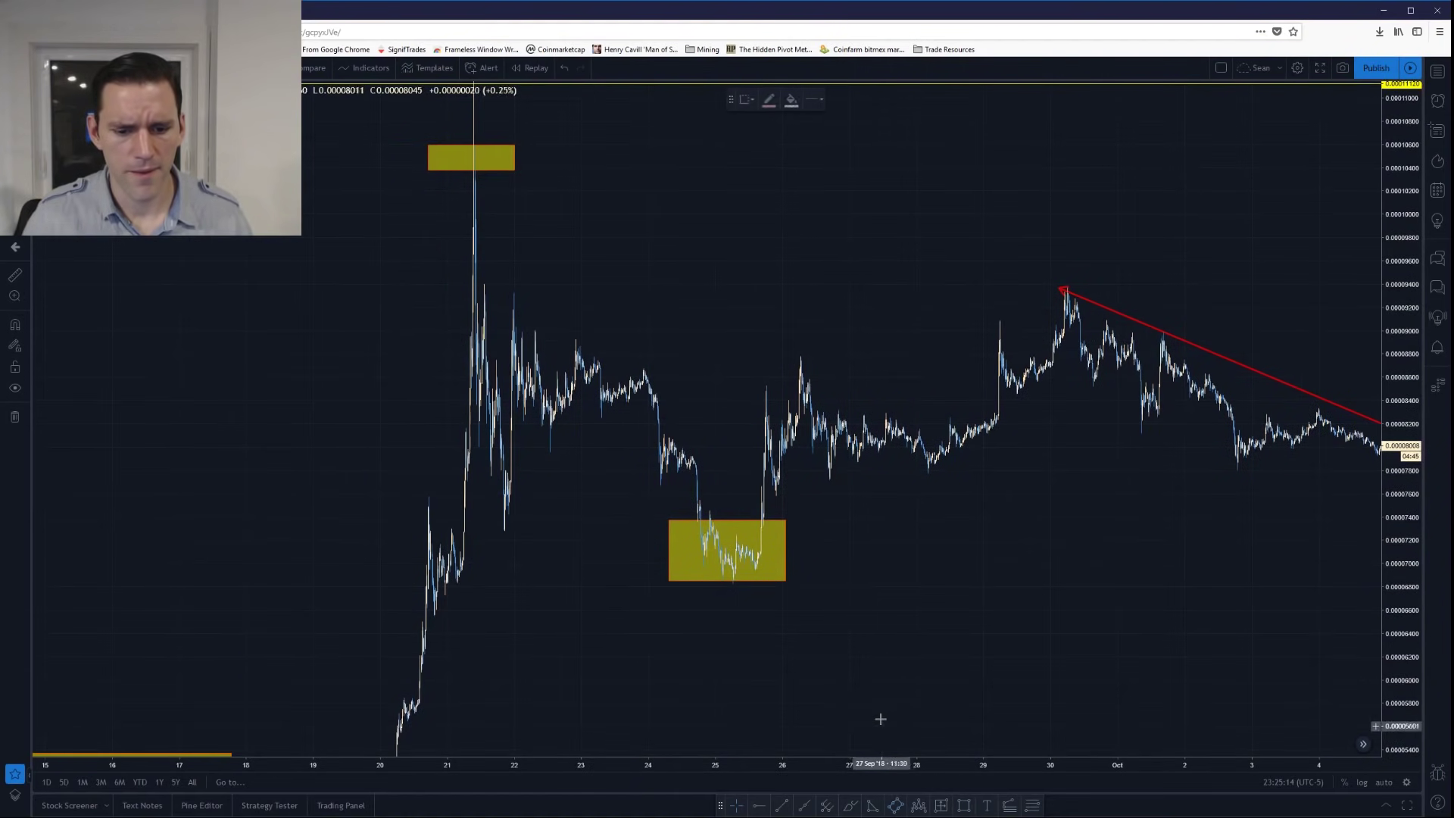
{"action": "left_click", "coordinate": [965, 806]}
{"action": "left_click_drag", "start_coordinate": [743, 338], "coordinate": [863, 393]}
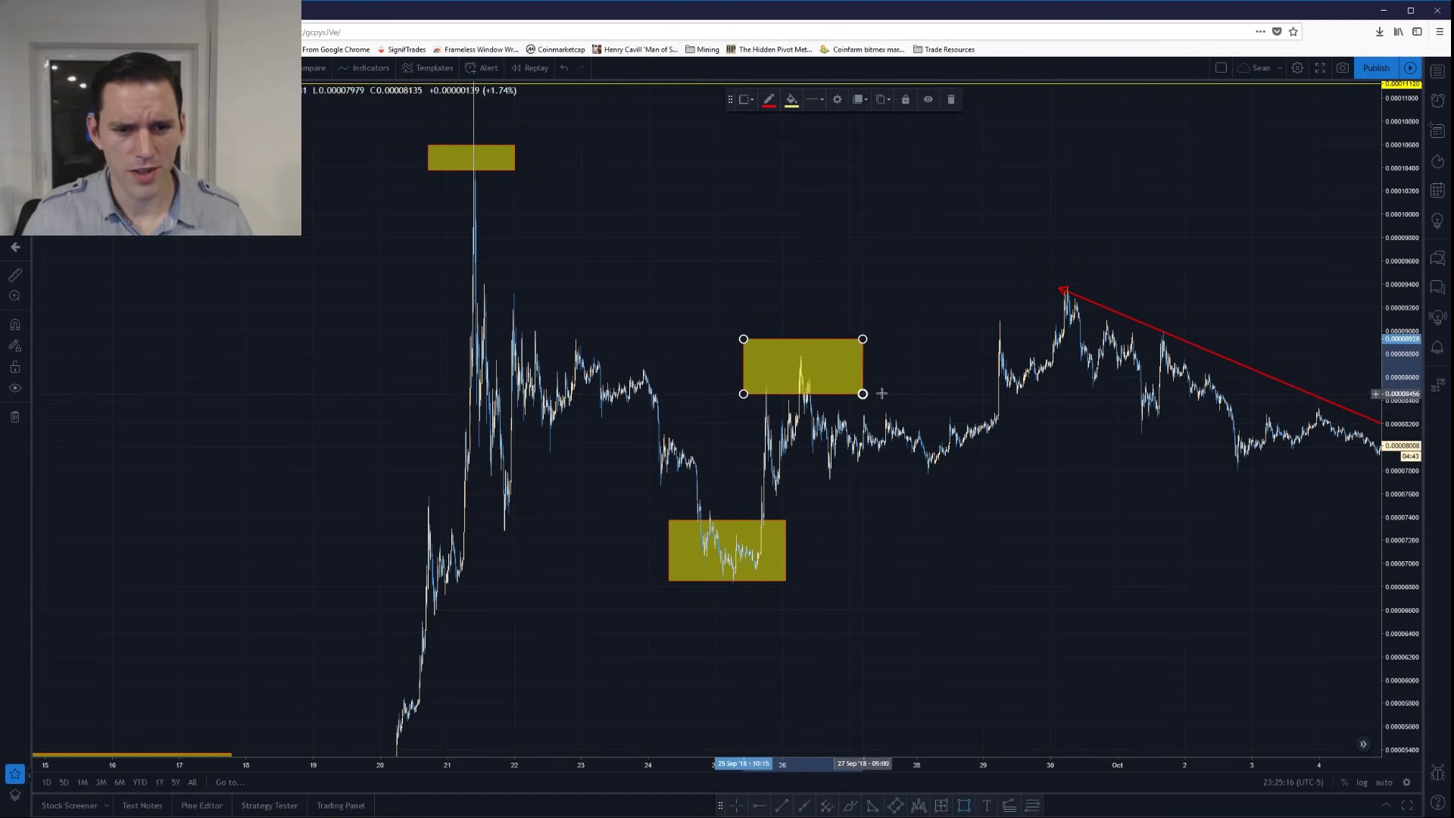
{"action": "left_click", "coordinate": [965, 809]}
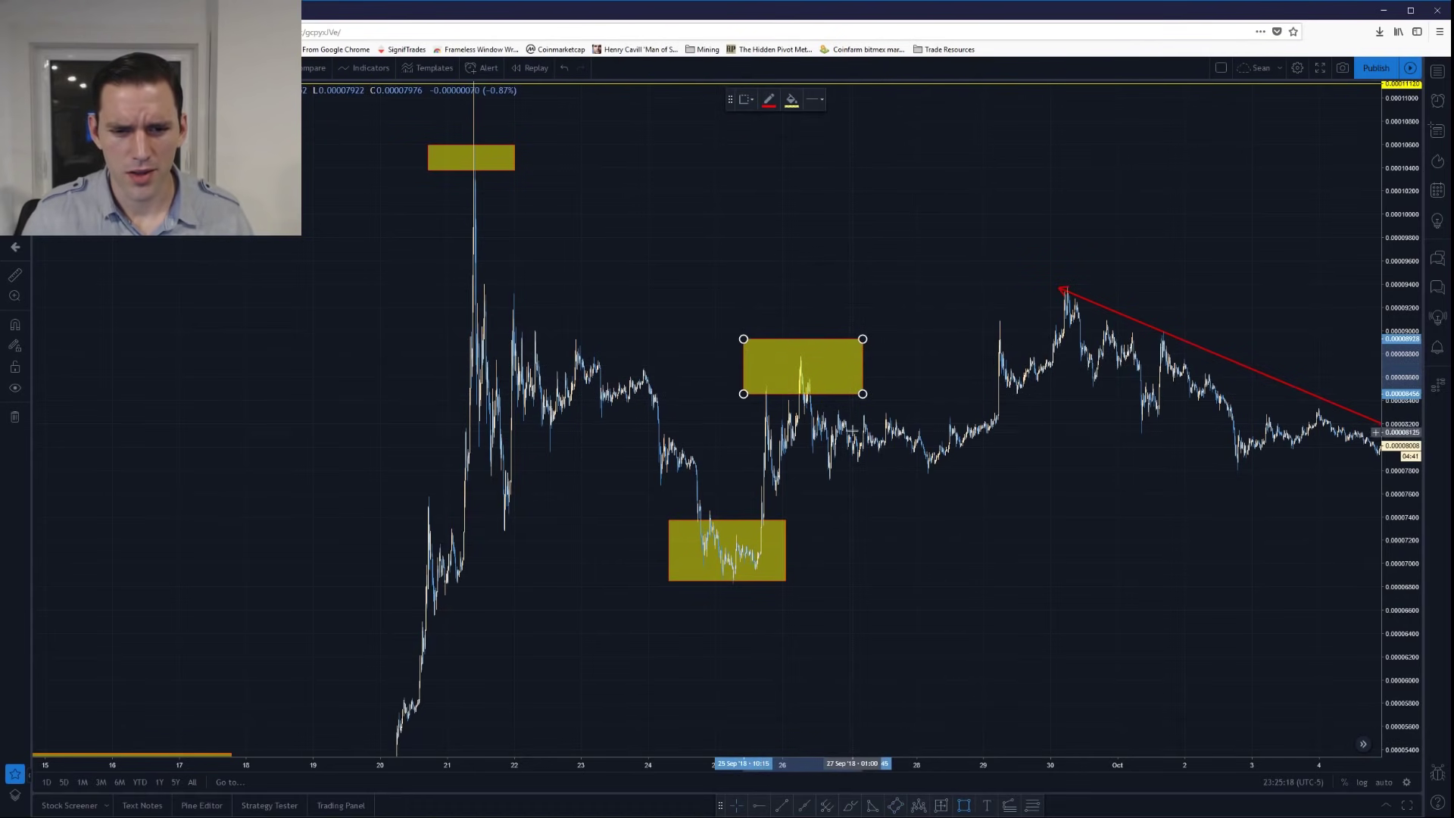
{"action": "left_click_drag", "start_coordinate": [833, 419], "coordinate": [1019, 478]}
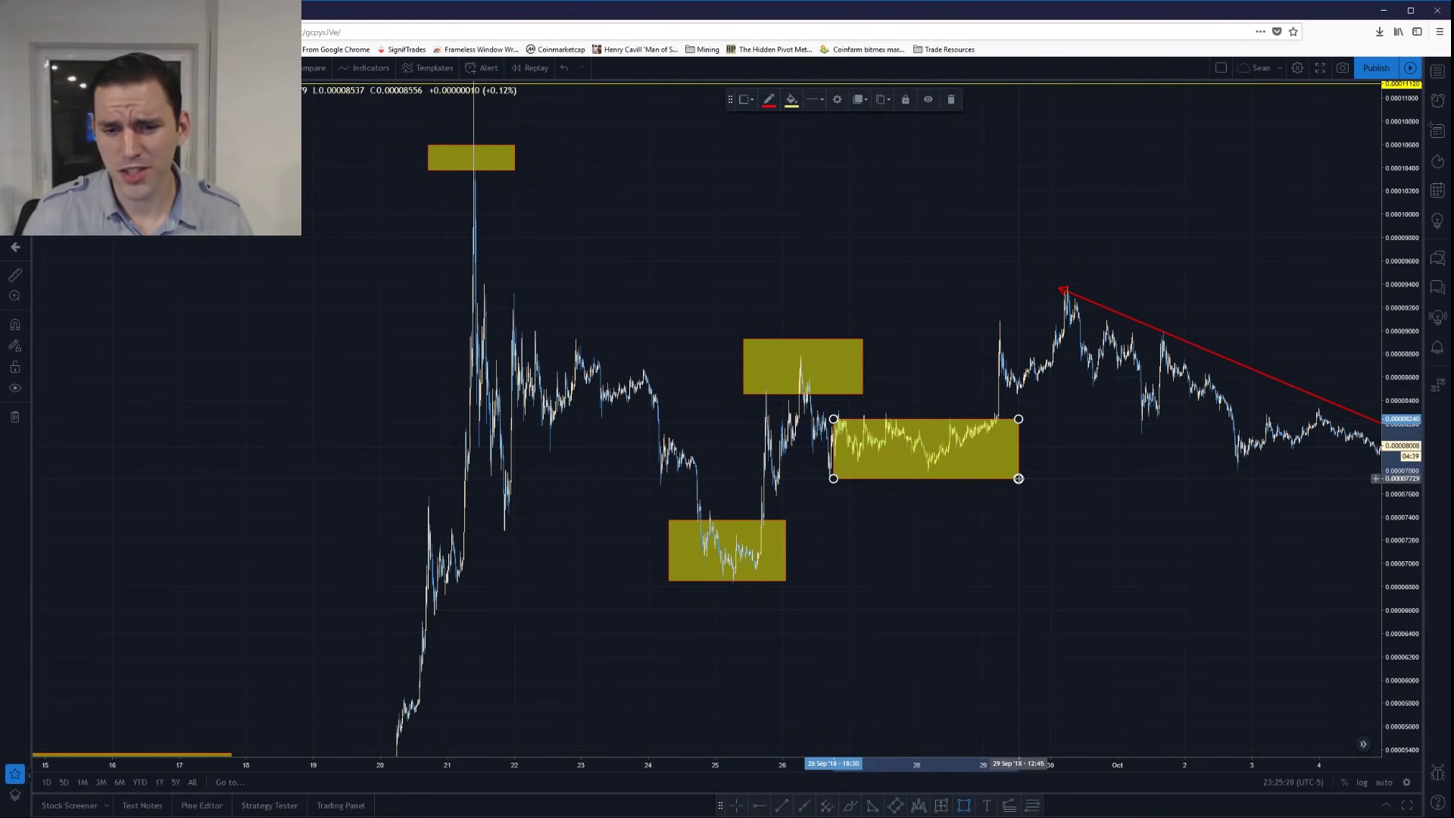
- Draw a rectangle around the 30 September high, from about 0.0000906 to 0.0000956
{"action": "left_click_drag", "start_coordinate": [1015, 280], "coordinate": [845, 326]}
{"action": "left_click", "coordinate": [970, 809]}
{"action": "left_click_drag", "start_coordinate": [852, 252], "coordinate": [965, 309]}
{"action": "left_click_drag", "start_coordinate": [1108, 310], "coordinate": [949, 300]}
- Delete the rectangles at the 30 September high, the 26–29 September range and the 25–27 September peak
{"action": "scroll", "coordinate": [985, 333], "scroll_direction": "right", "scroll_amount": 5}
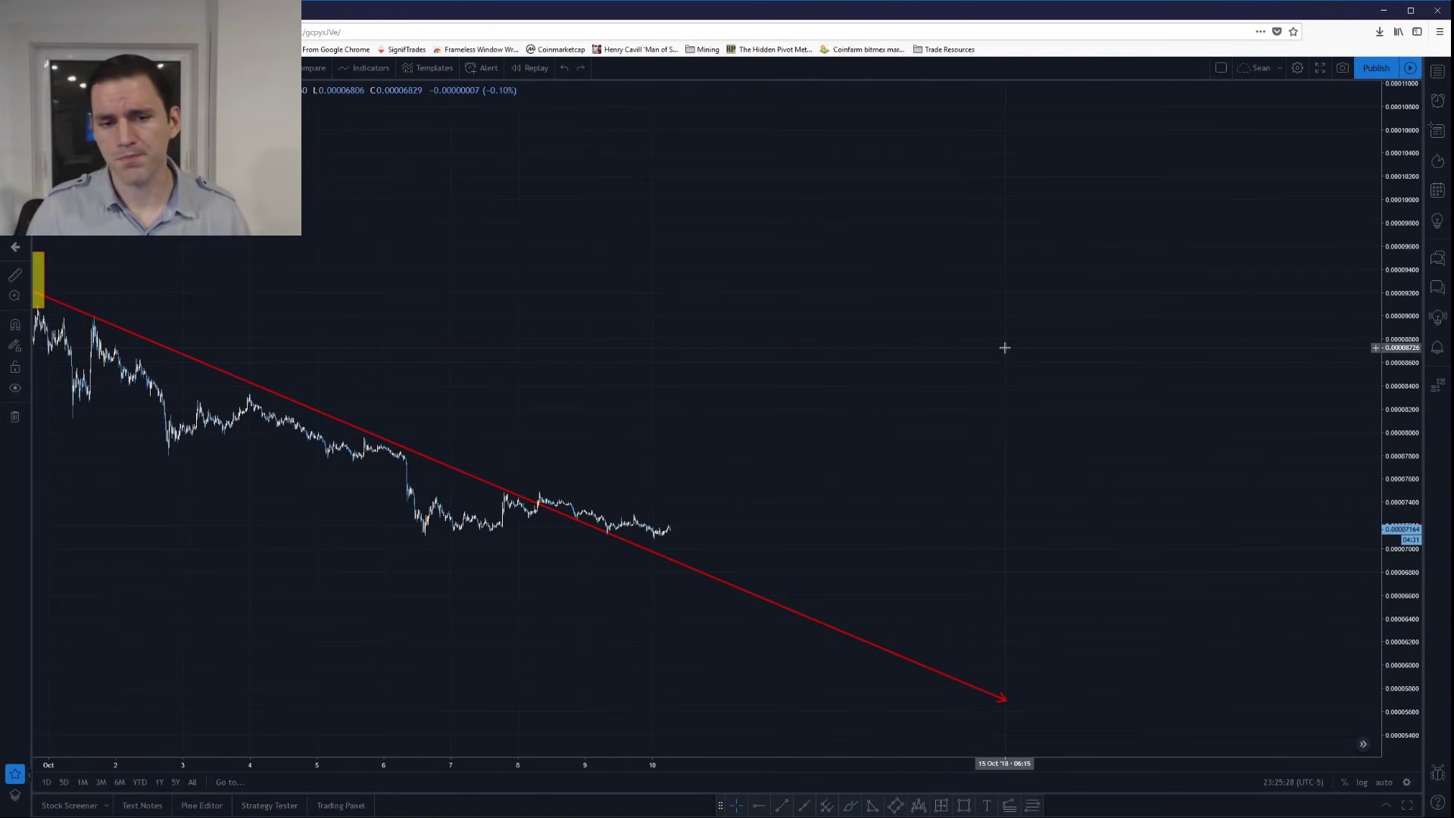
{"action": "scroll", "coordinate": [672, 480], "scroll_direction": "down", "scroll_amount": 3}
{"action": "scroll", "coordinate": [632, 489], "scroll_direction": "down", "scroll_amount": 2}
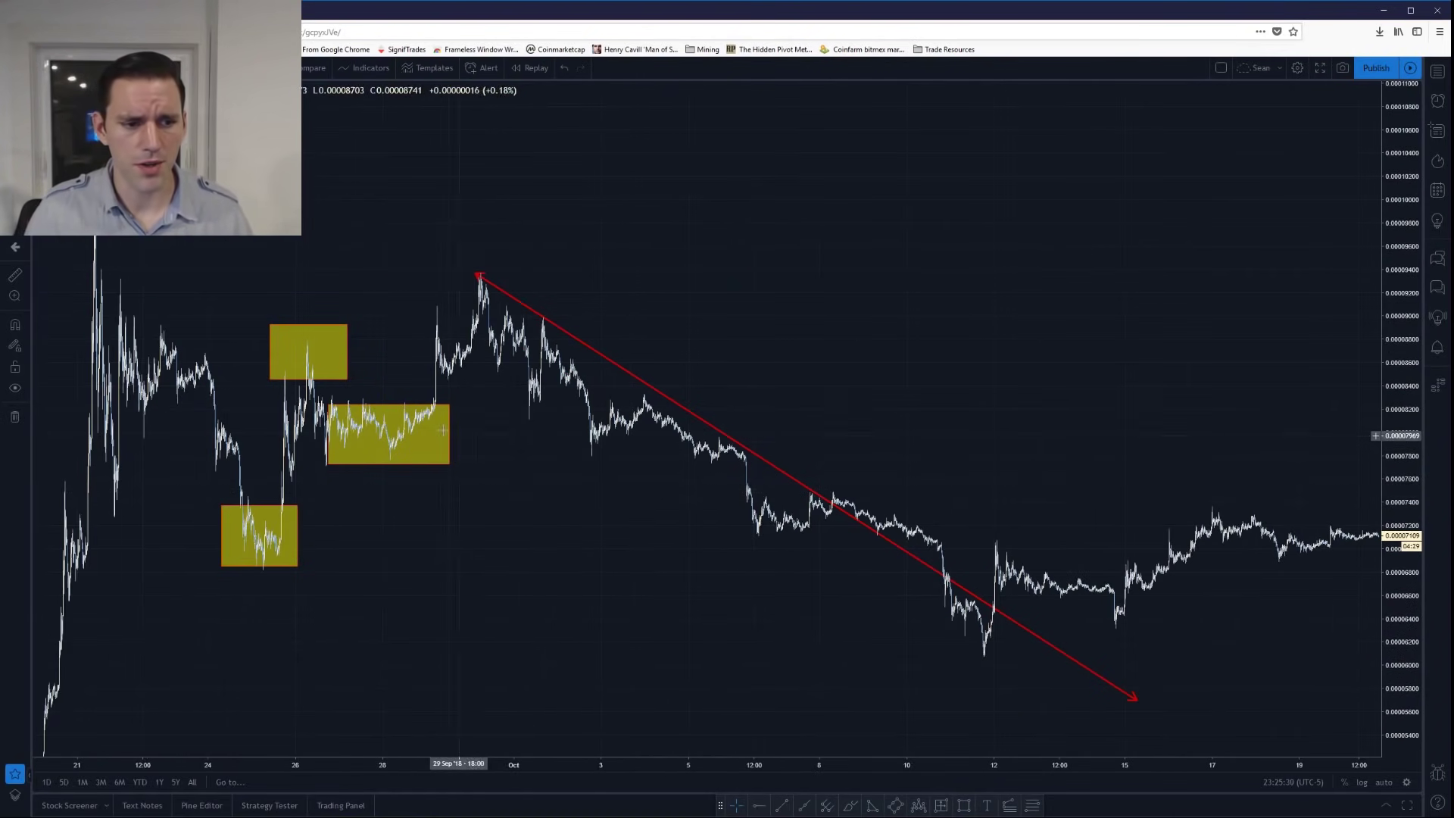
{"action": "left_click", "coordinate": [447, 451]}
{"action": "key", "text": "Delete"}
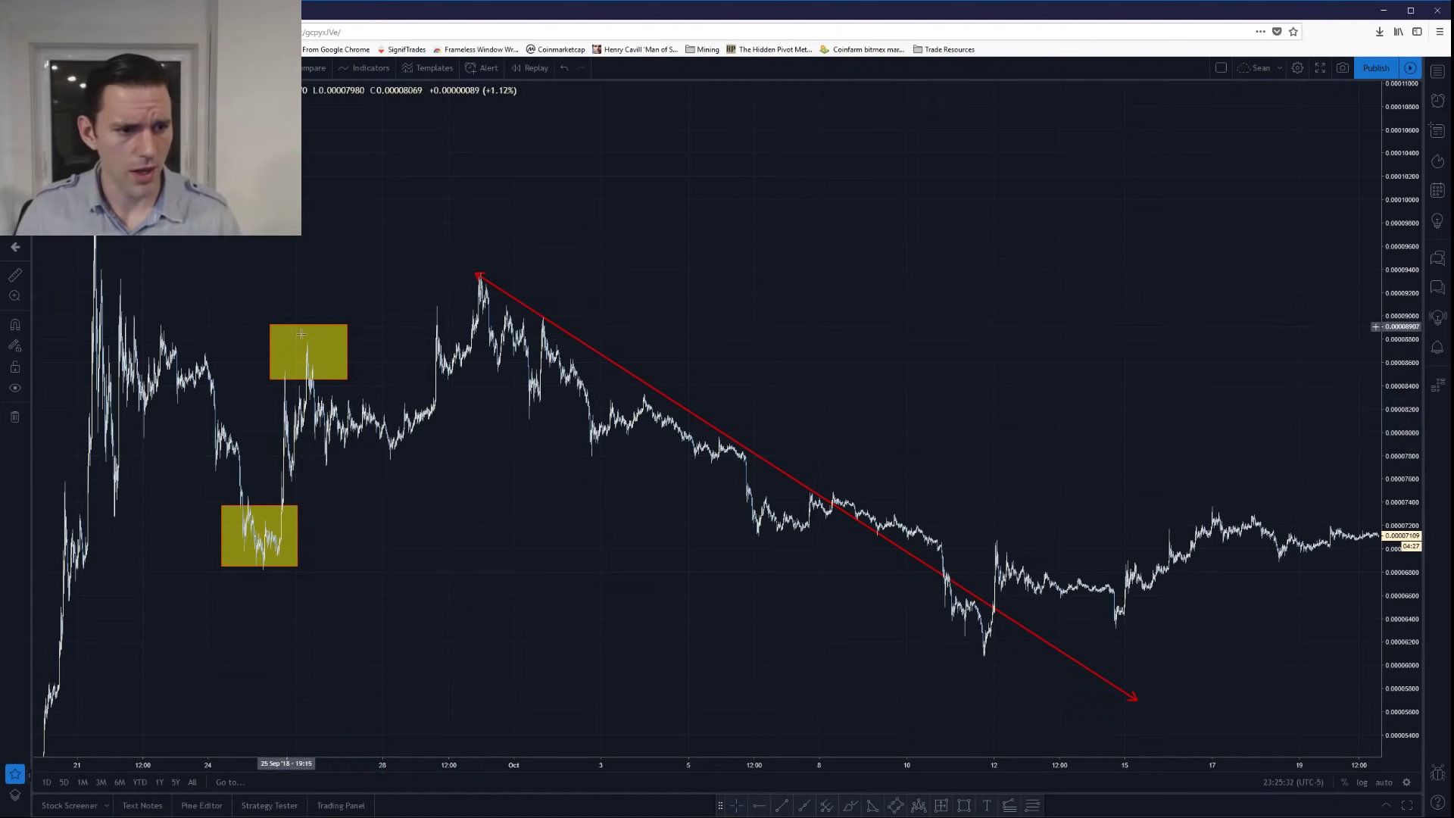
{"action": "left_click", "coordinate": [286, 334]}
{"action": "key", "text": "Delete"}
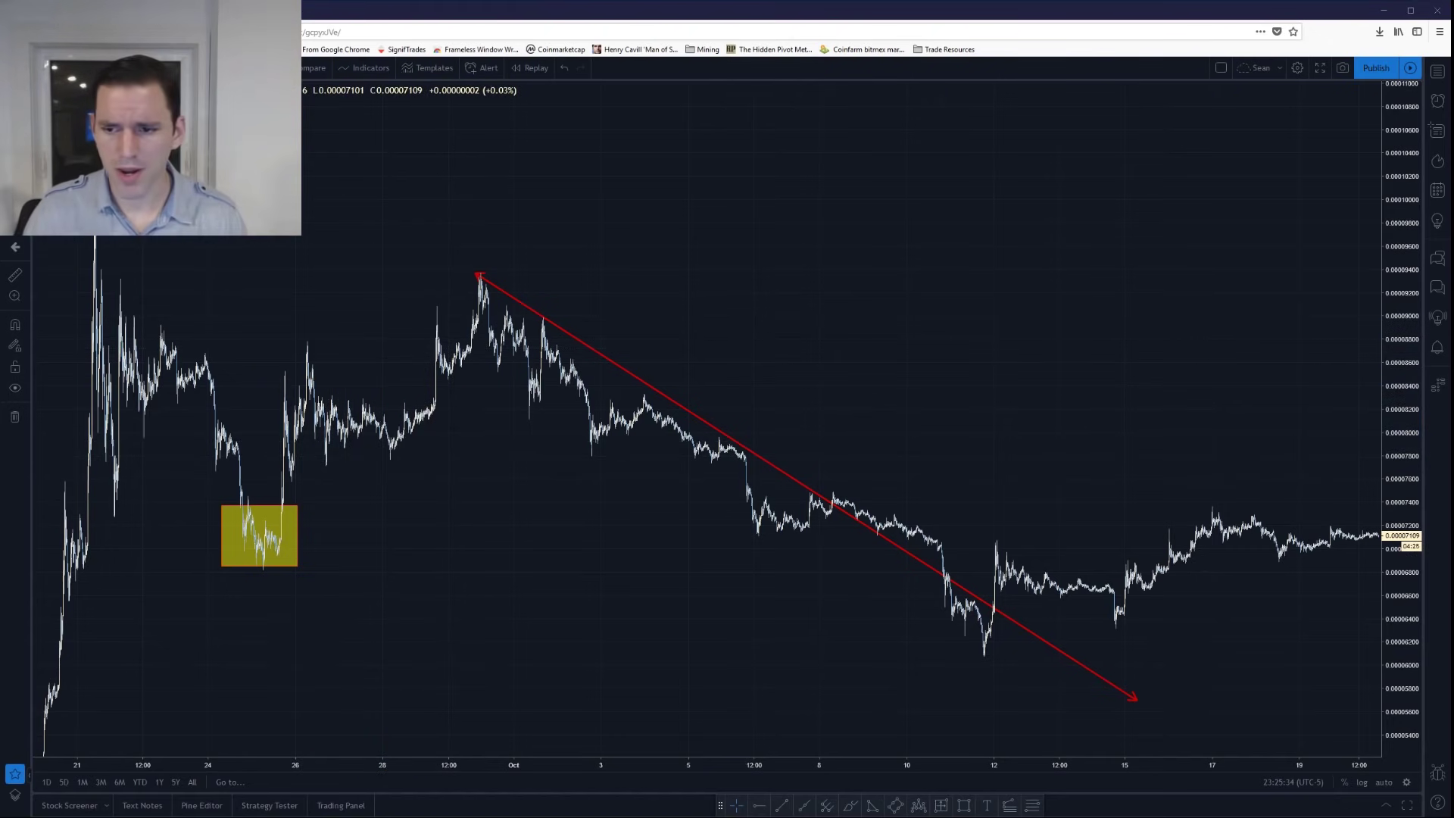
- Switch to the course outline in InDesign and delete the two-line point "Consolidation (moving sideways) doesn't exist"
{"action": "key", "text": "alt+Tab"}
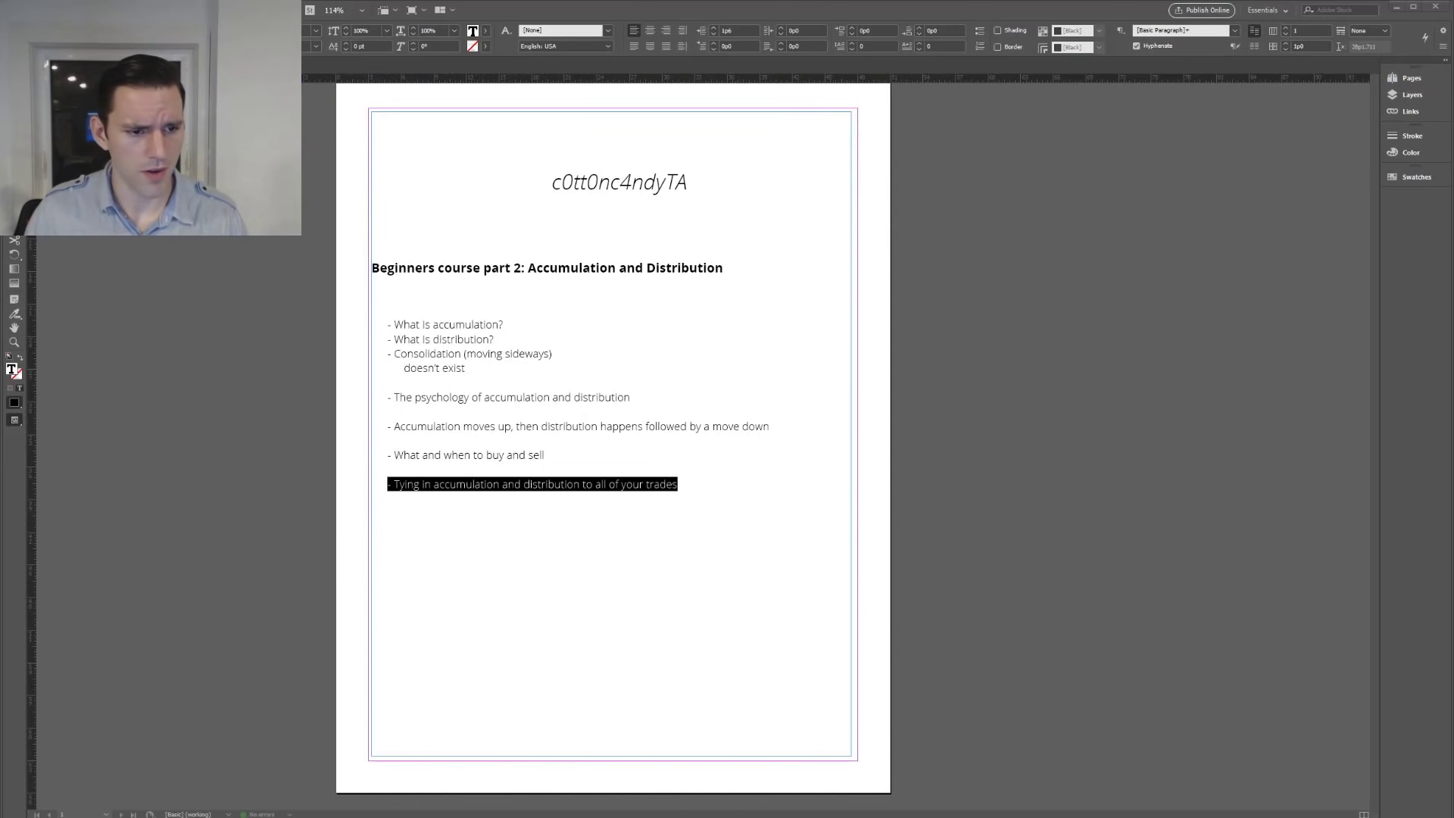
{"action": "left_click", "coordinate": [653, 489]}
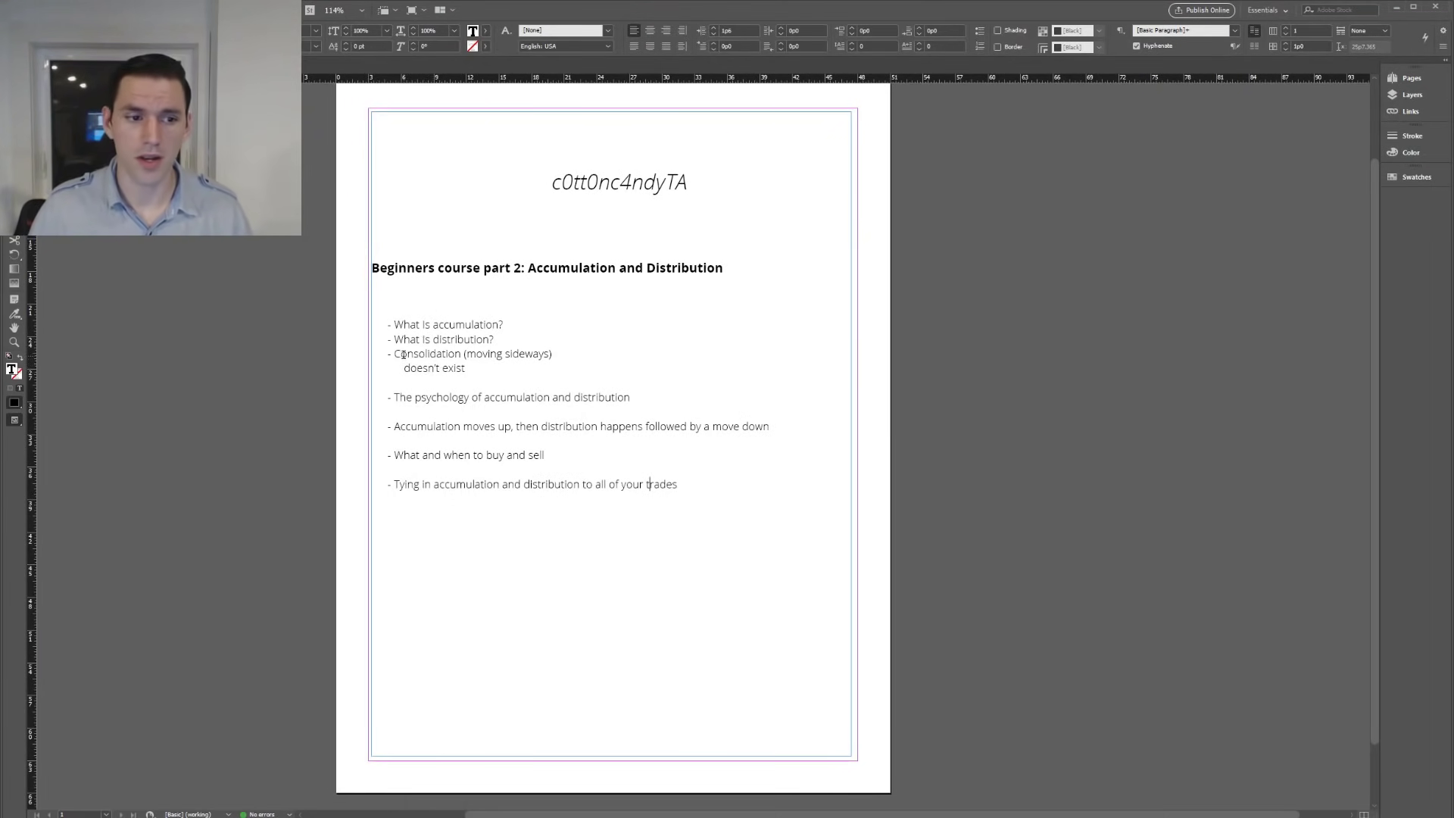
{"action": "left_click_drag", "start_coordinate": [387, 354], "coordinate": [511, 364]}
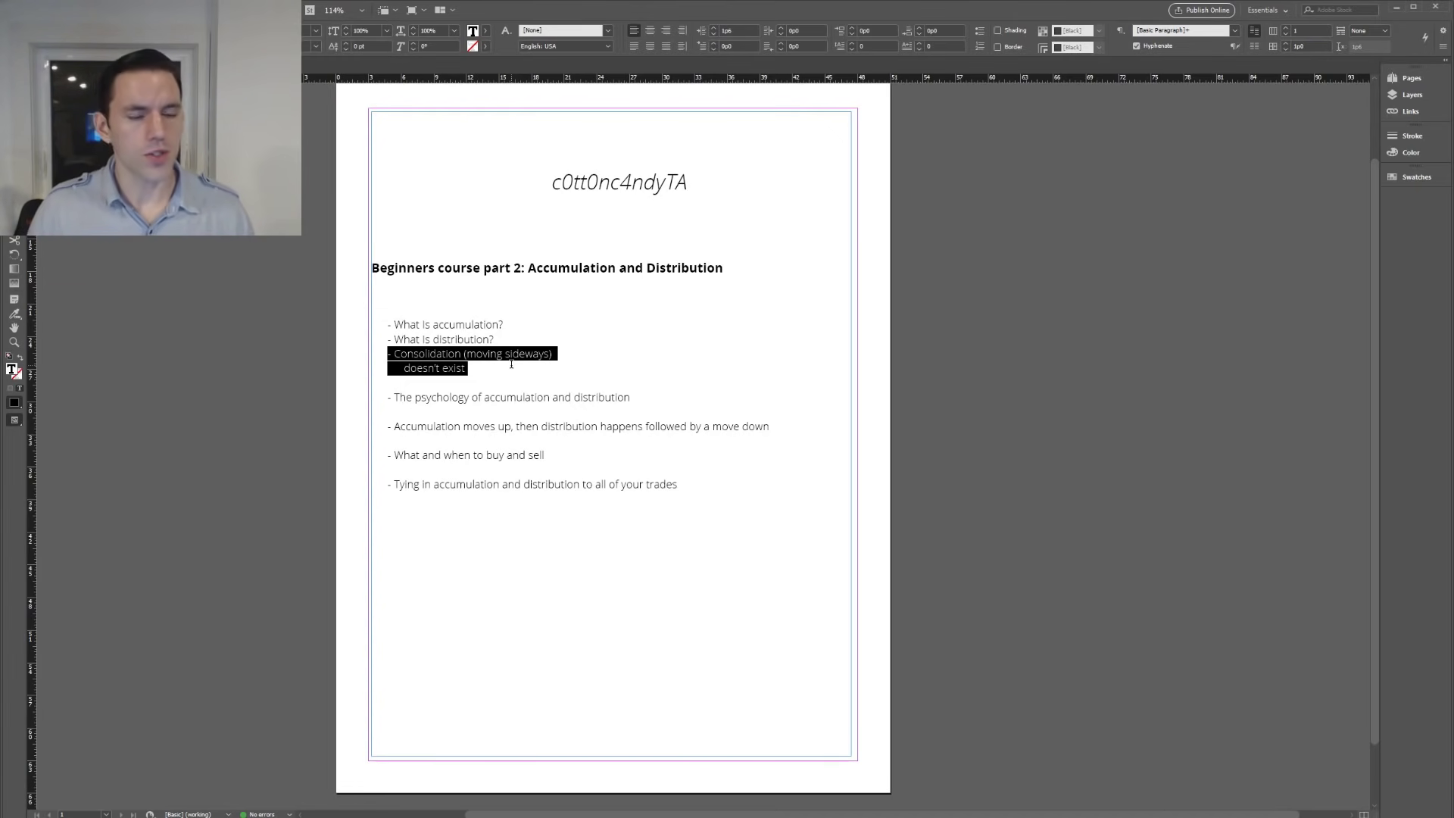
{"action": "key", "text": "BackSpace"}
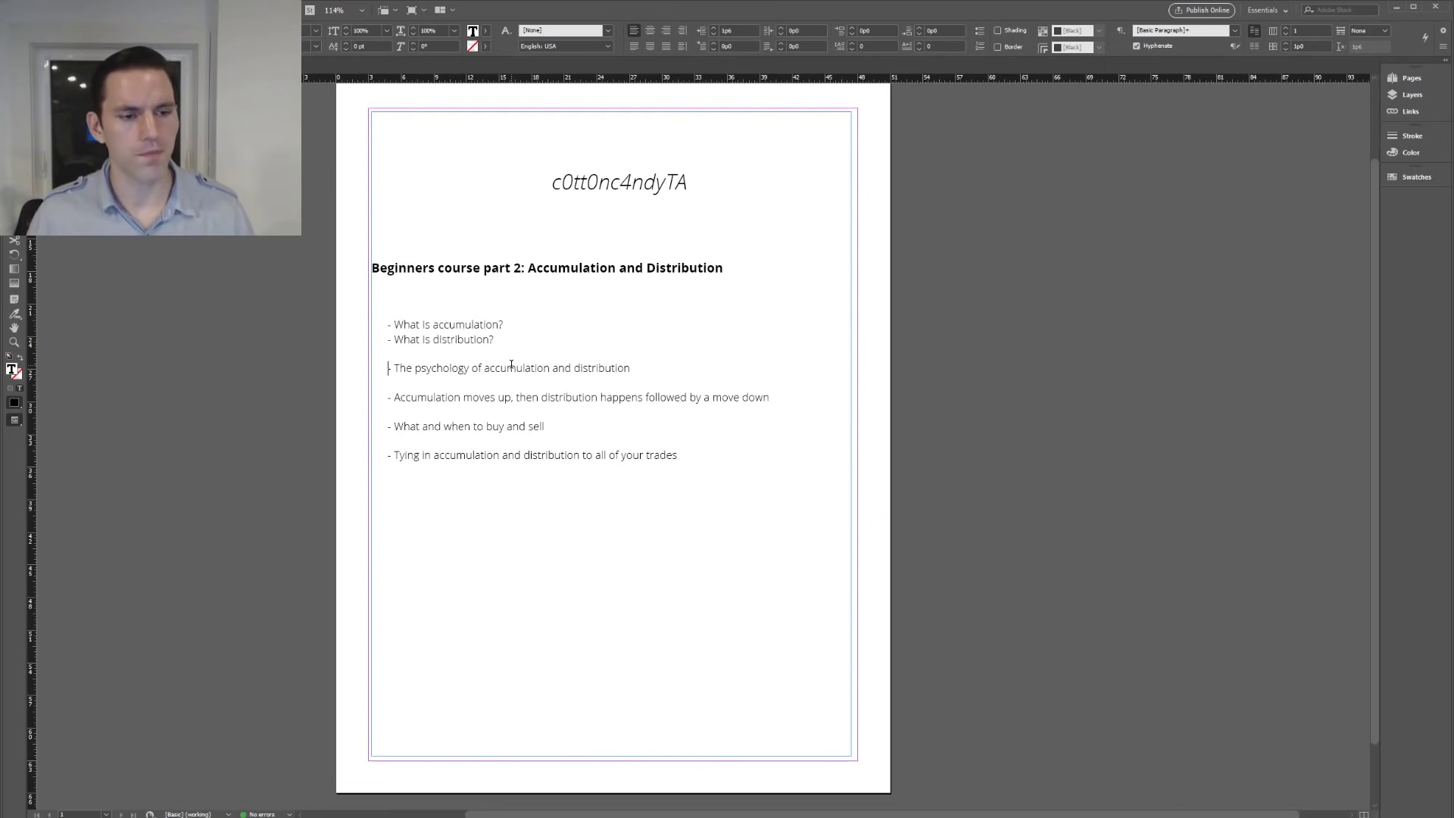
- Highlight in turn the outline points on the psychology of accumulation and distribution and on accumulation moving up before distribution
{"action": "triple_click", "coordinate": [511, 365]}
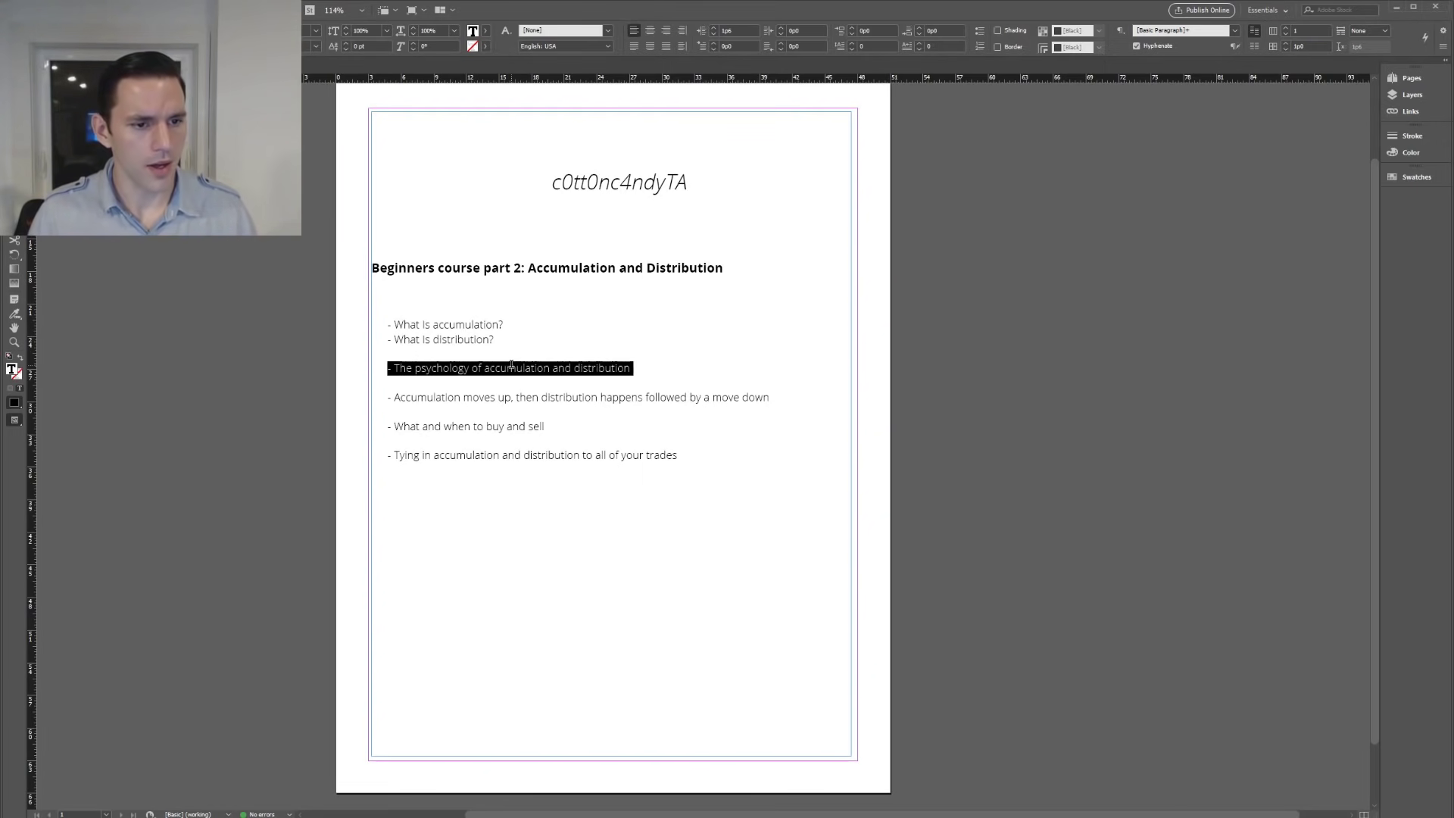
{"action": "key", "text": "Right"}
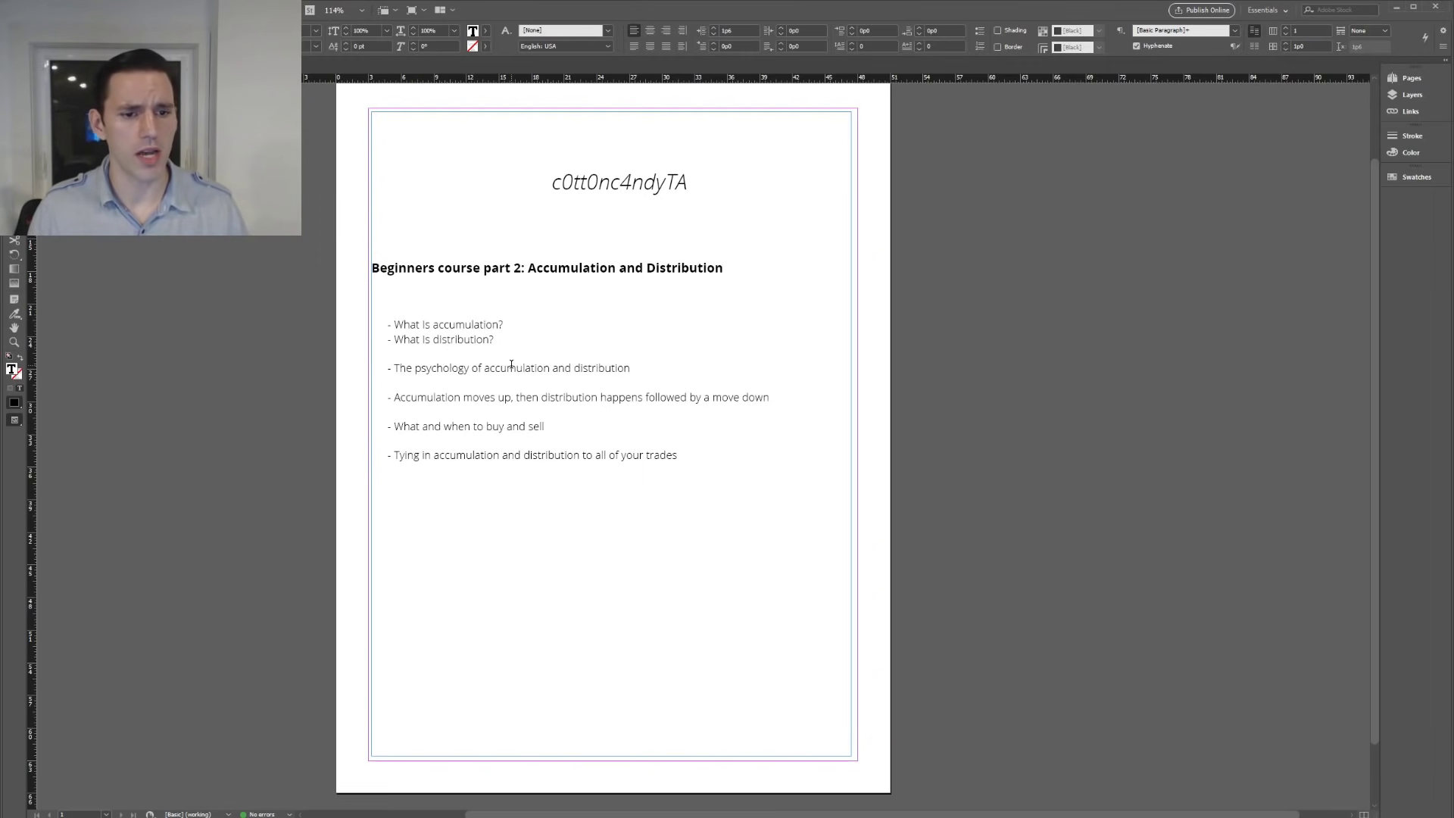
{"action": "key", "text": "Down"}
{"action": "key", "text": "shift+Down"}
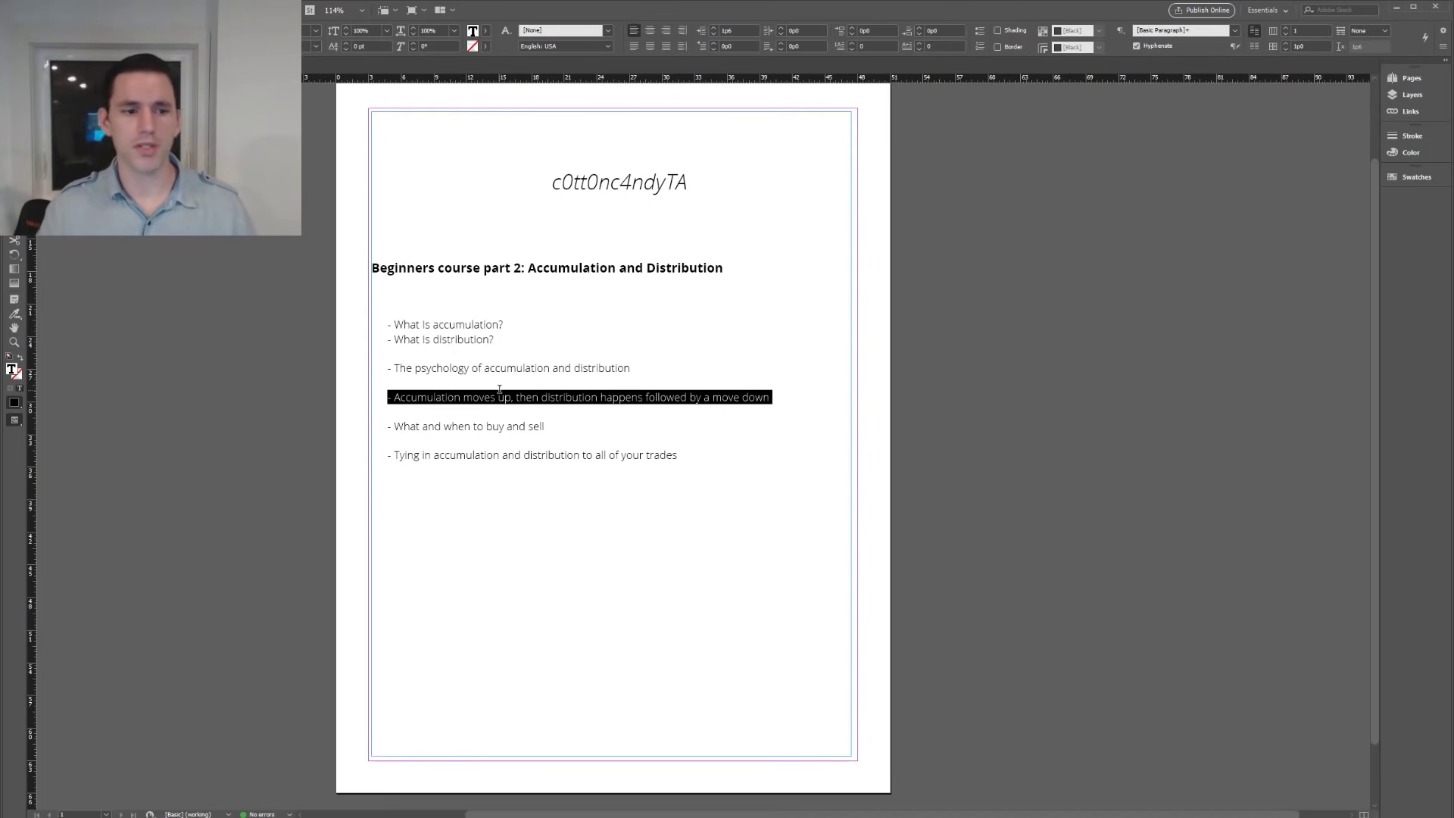
- Highlight the outline point "What and when to buy and sell" for discussion
{"action": "left_click", "coordinate": [416, 434]}
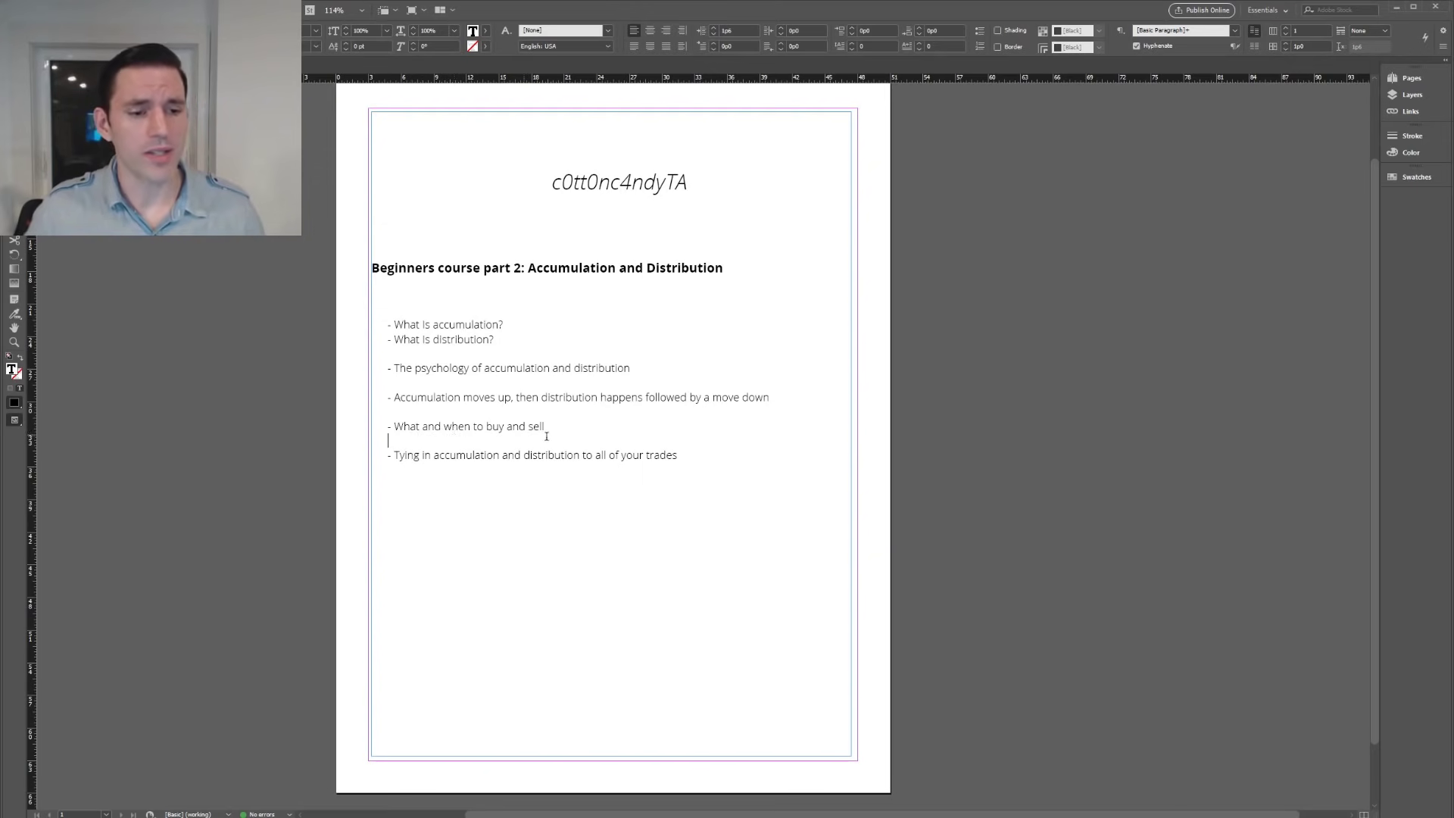
{"action": "triple_click", "coordinate": [386, 427]}
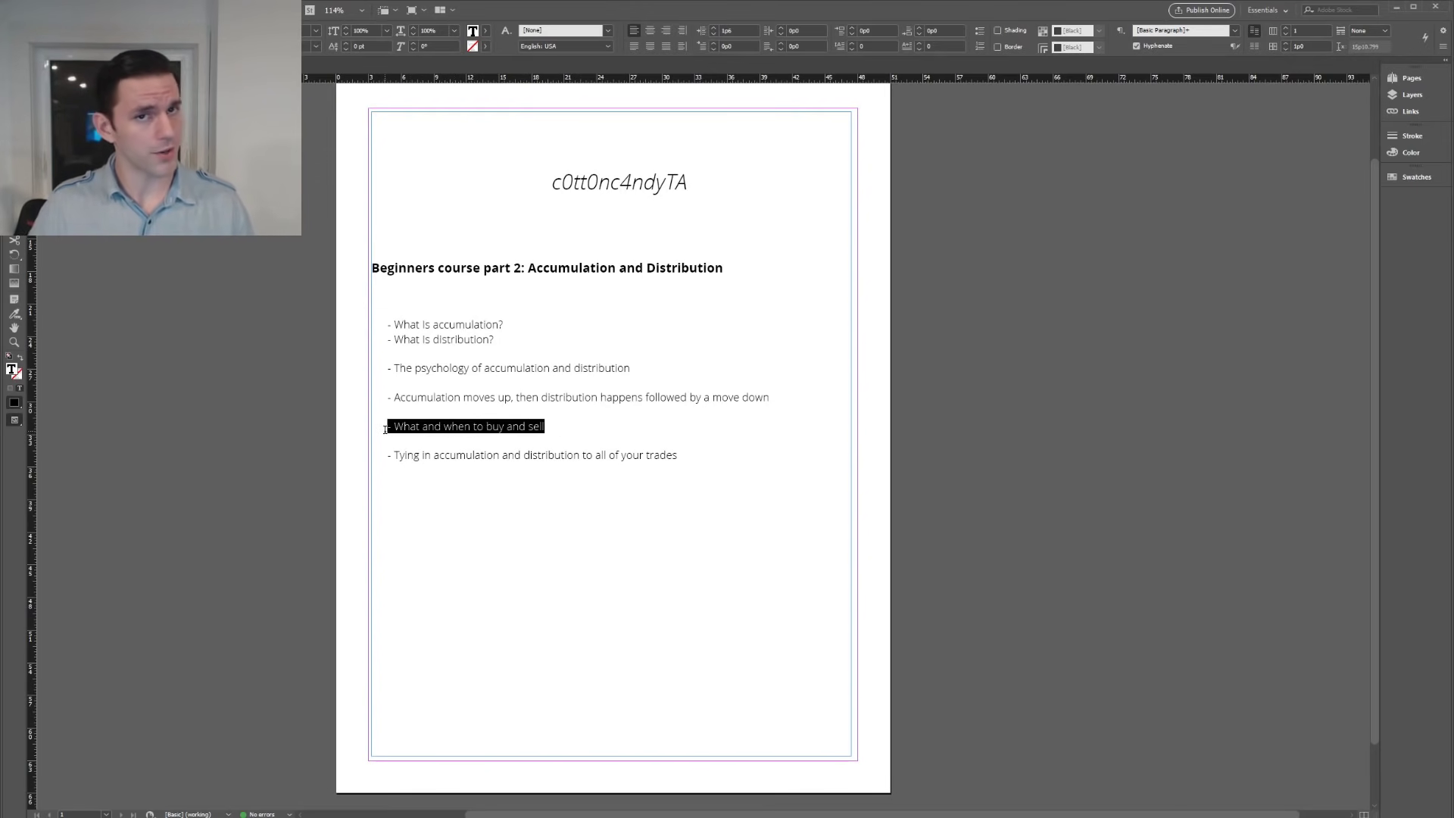
{"action": "left_click_drag", "start_coordinate": [559, 422], "coordinate": [377, 426]}
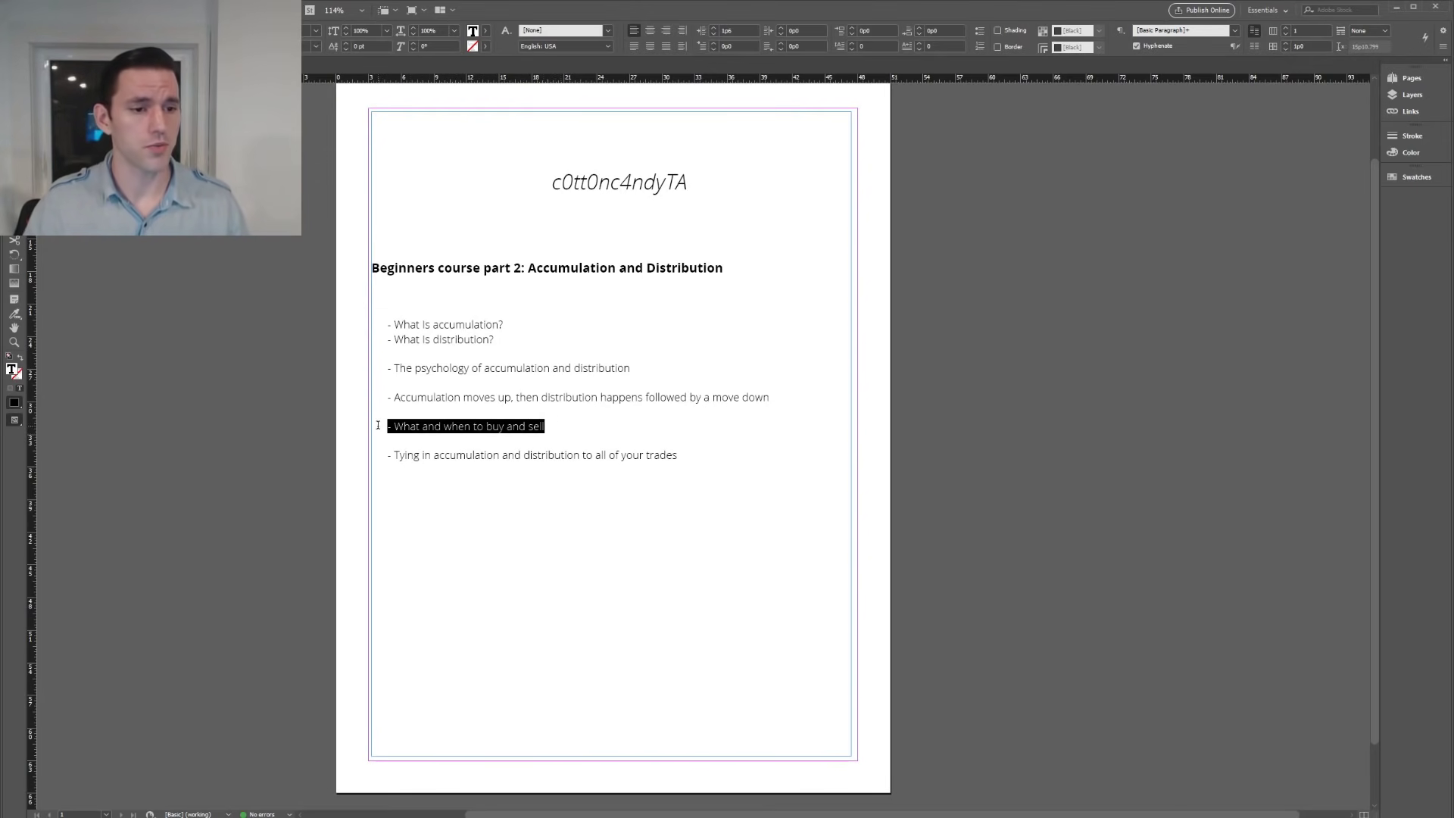
{"action": "left_click_drag", "start_coordinate": [583, 425], "coordinate": [388, 428]}
{"action": "left_click_drag", "start_coordinate": [566, 425], "coordinate": [474, 426]}
{"action": "left_click", "coordinate": [544, 426]}
{"action": "left_click", "coordinate": [387, 428], "text": "shift"}
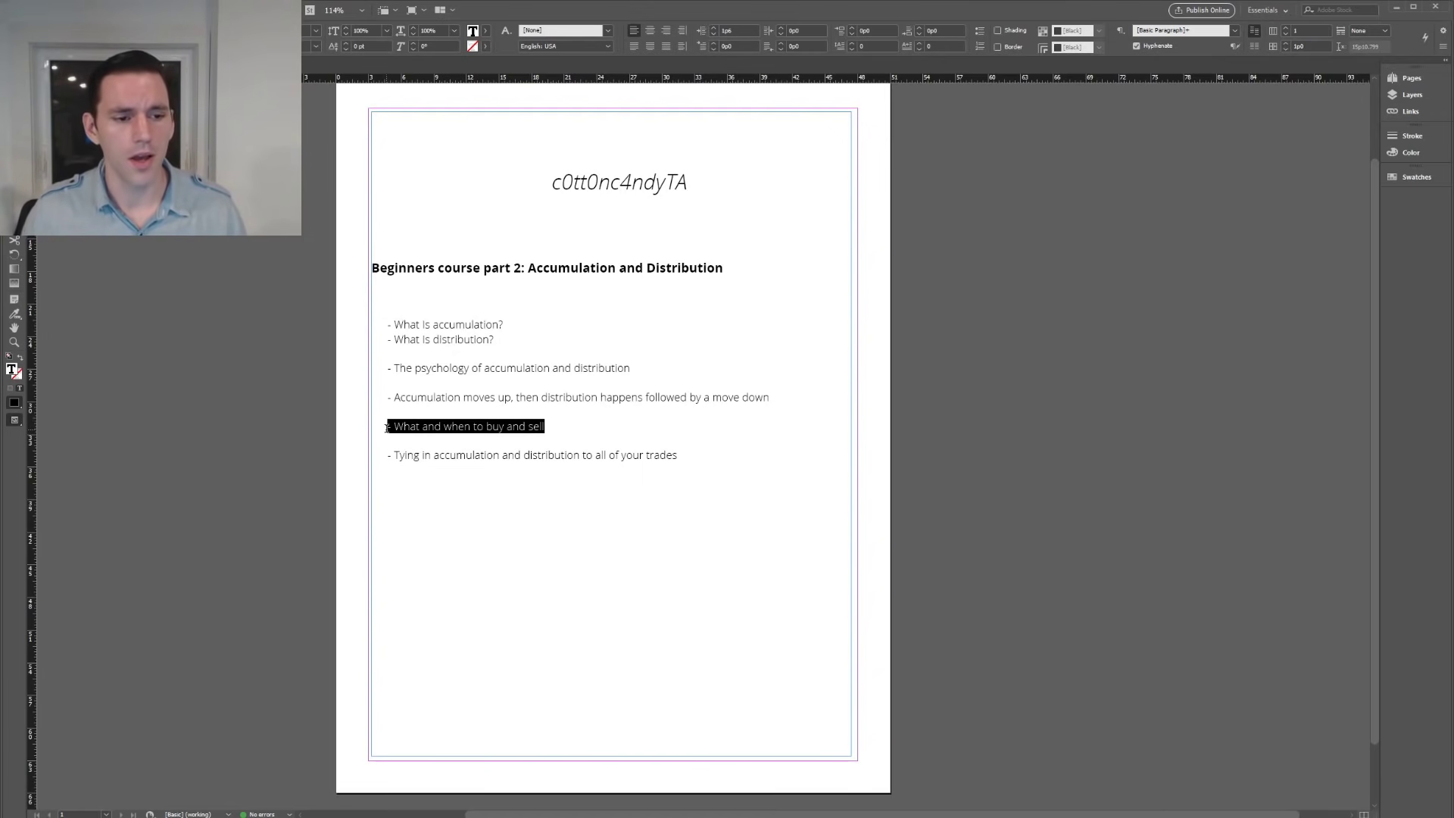
- Highlight the last outline point, "Tying in accumulation and distribution to all of your trades"
{"action": "left_click", "coordinate": [455, 476]}
{"action": "left_click_drag", "start_coordinate": [388, 455], "coordinate": [679, 448]}
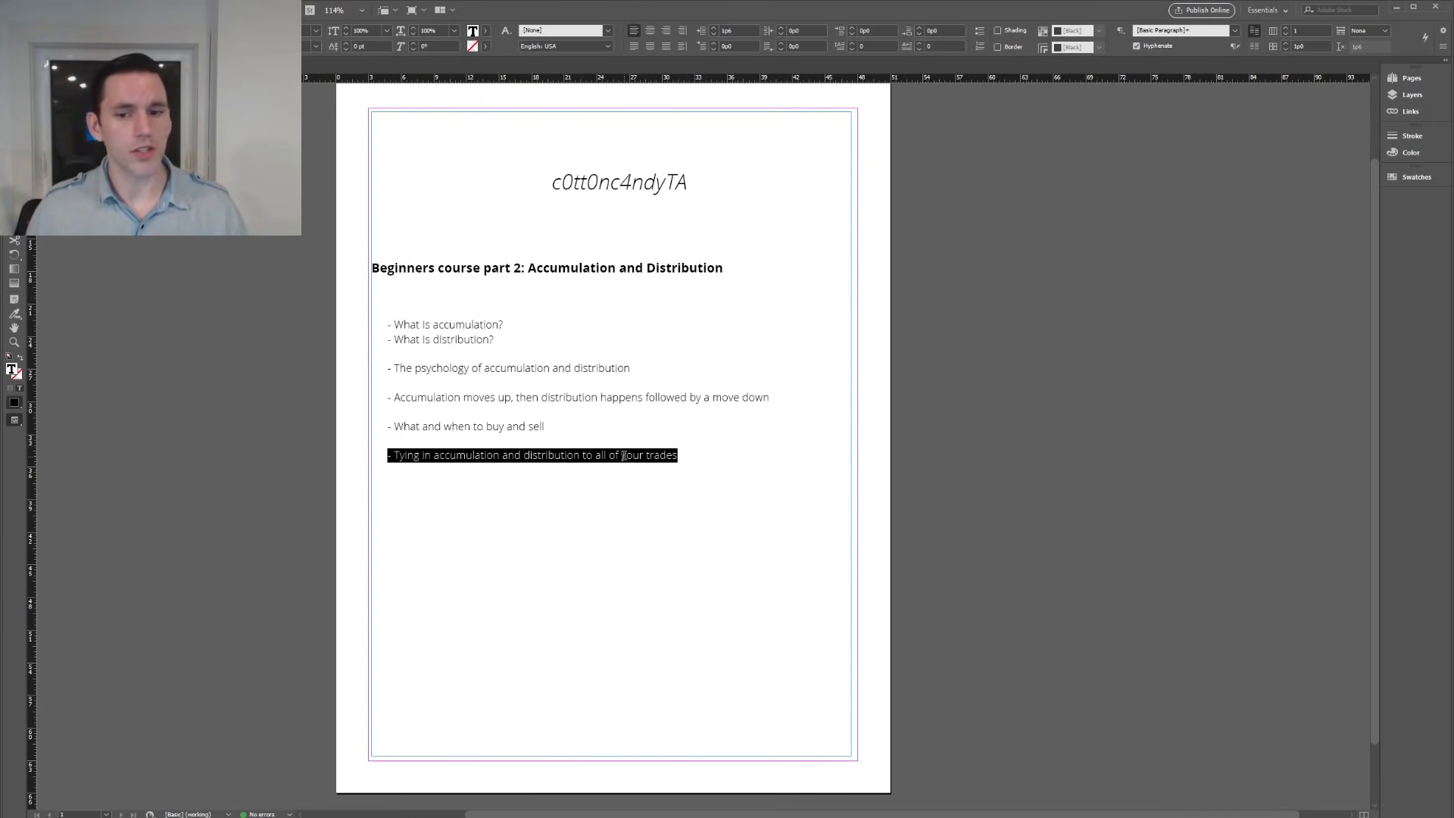
{"action": "left_click", "coordinate": [686, 460]}
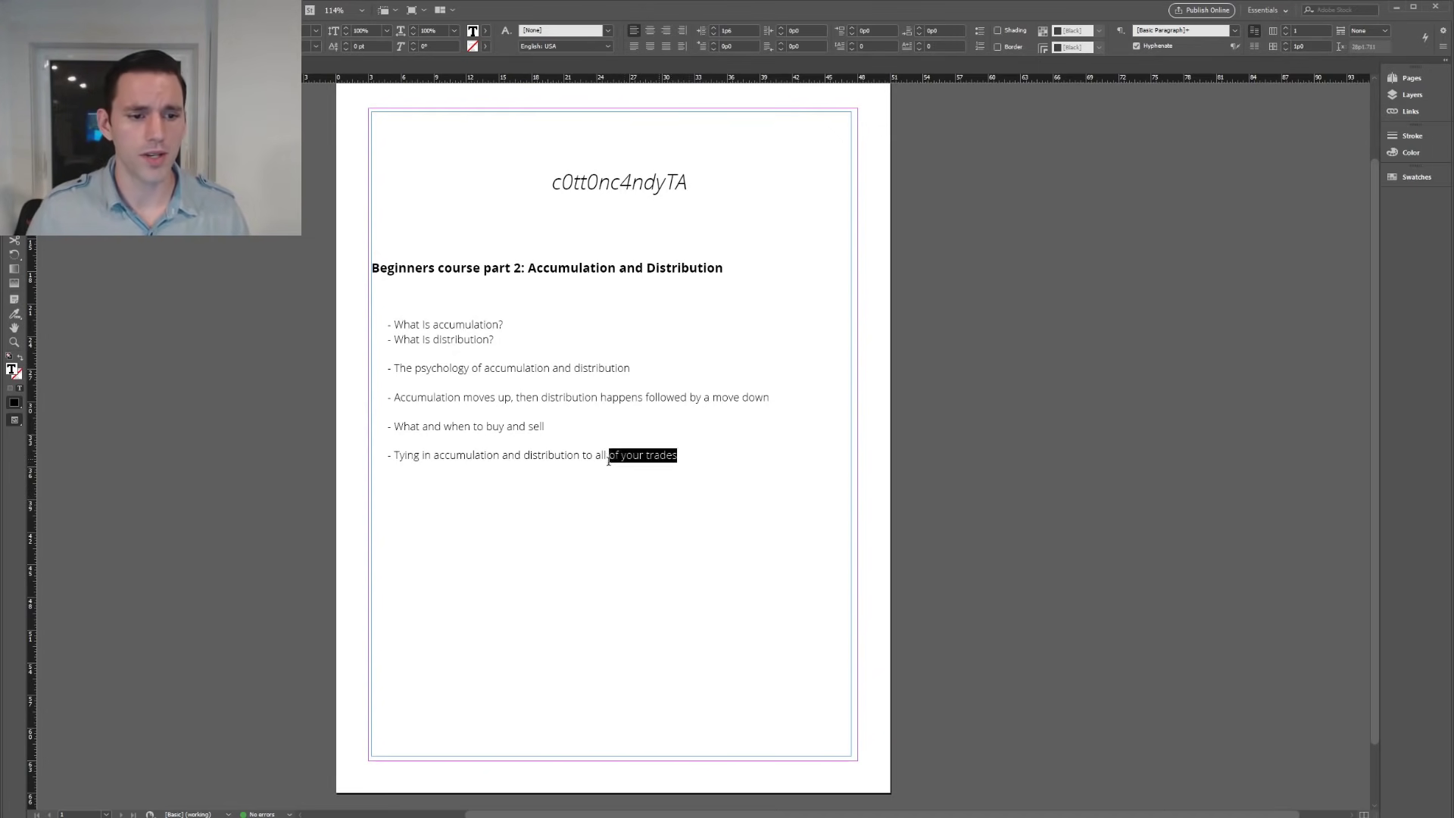
{"action": "triple_click", "coordinate": [383, 458]}
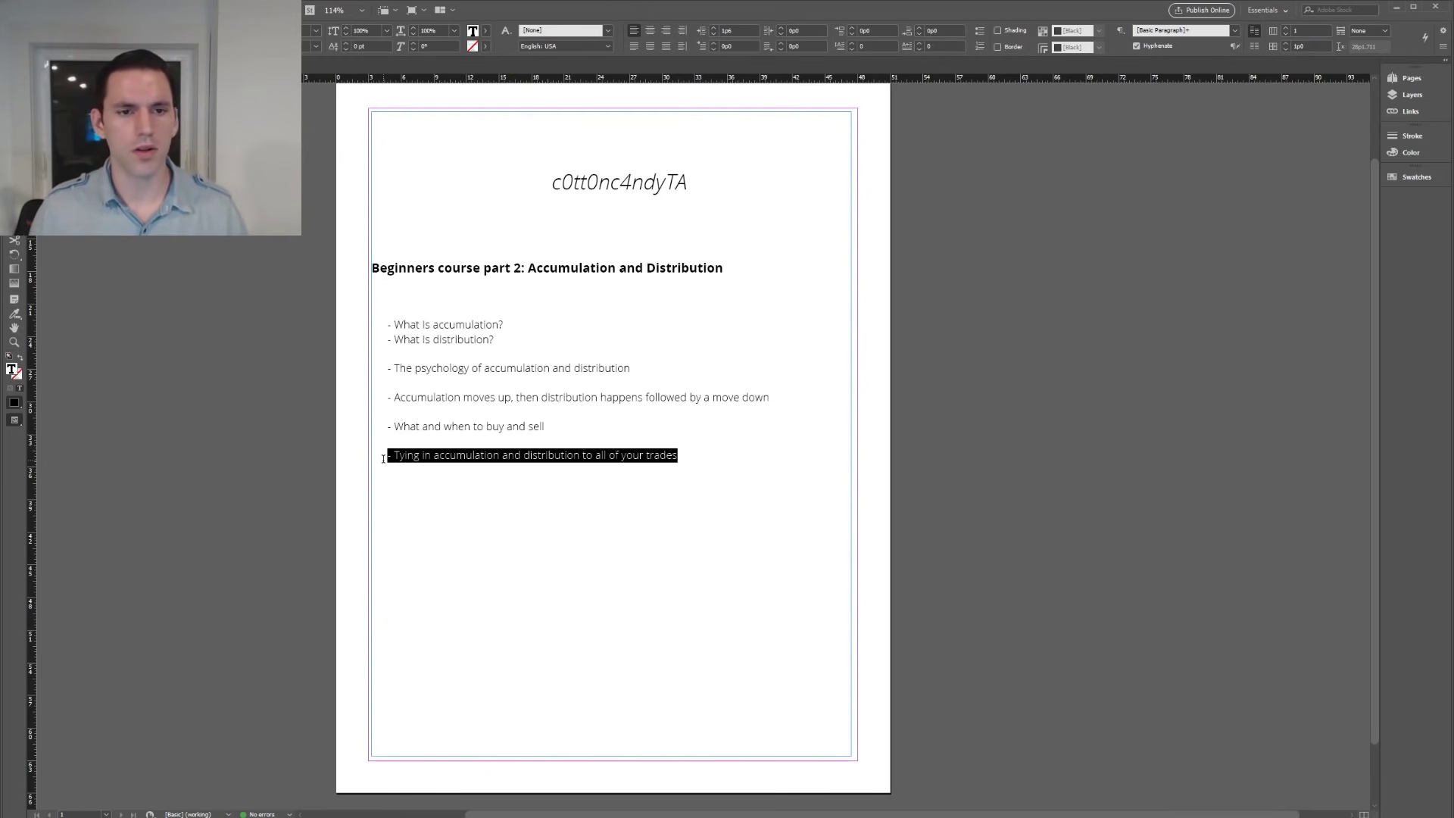
{"action": "left_click", "coordinate": [570, 542]}
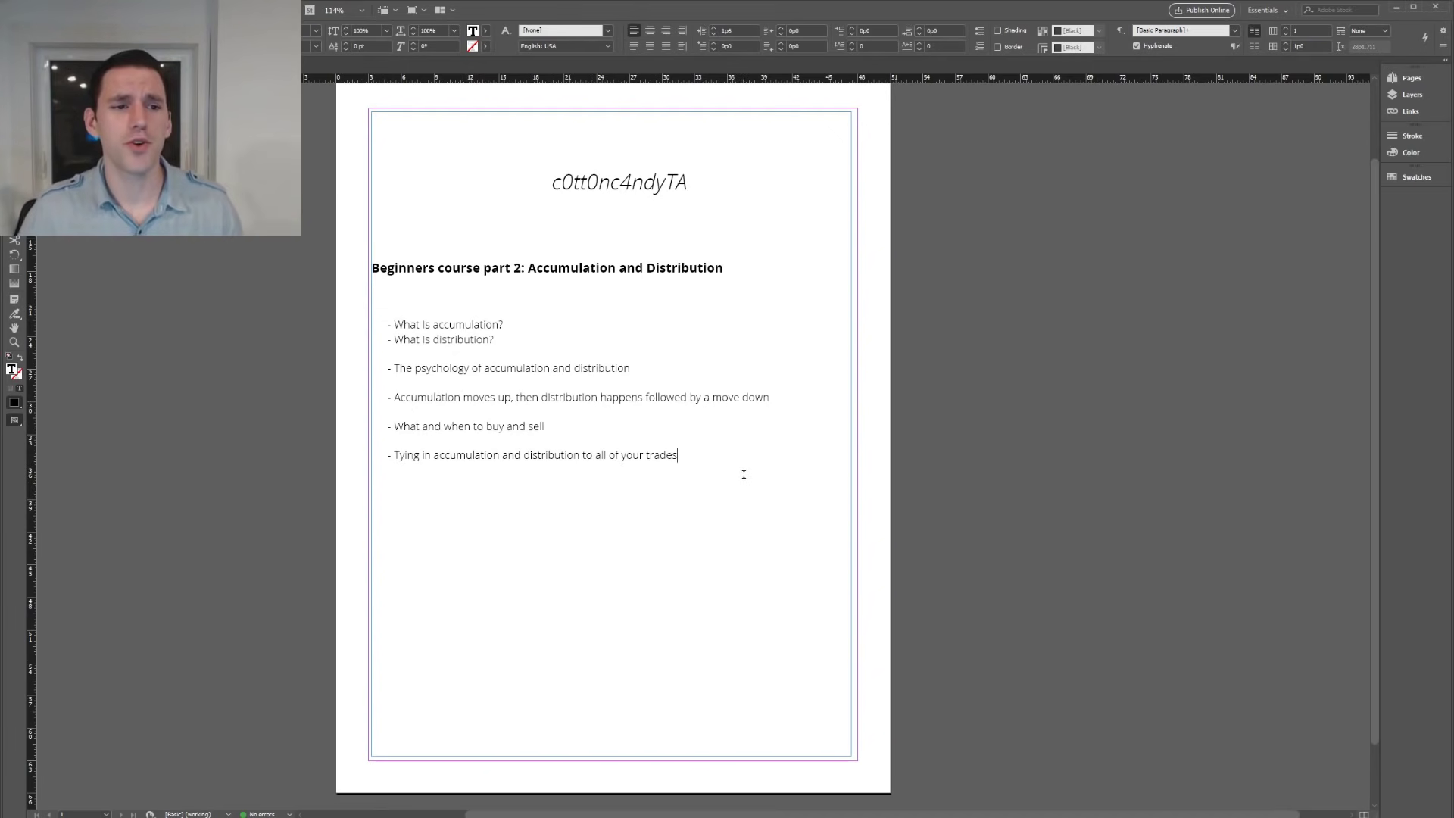
{"action": "mouse_move", "coordinate": [679, 455]}
{"action": "left_mouse_down"}
{"action": "mouse_move", "coordinate": [348, 308]}
{"action": "mouse_move", "coordinate": [380, 227]}
{"action": "mouse_move", "coordinate": [481, 169]}
{"action": "mouse_move", "coordinate": [743, 464]}
{"action": "mouse_move", "coordinate": [381, 456]}
{"action": "mouse_move", "coordinate": [656, 455]}
{"action": "left_mouse_up"}
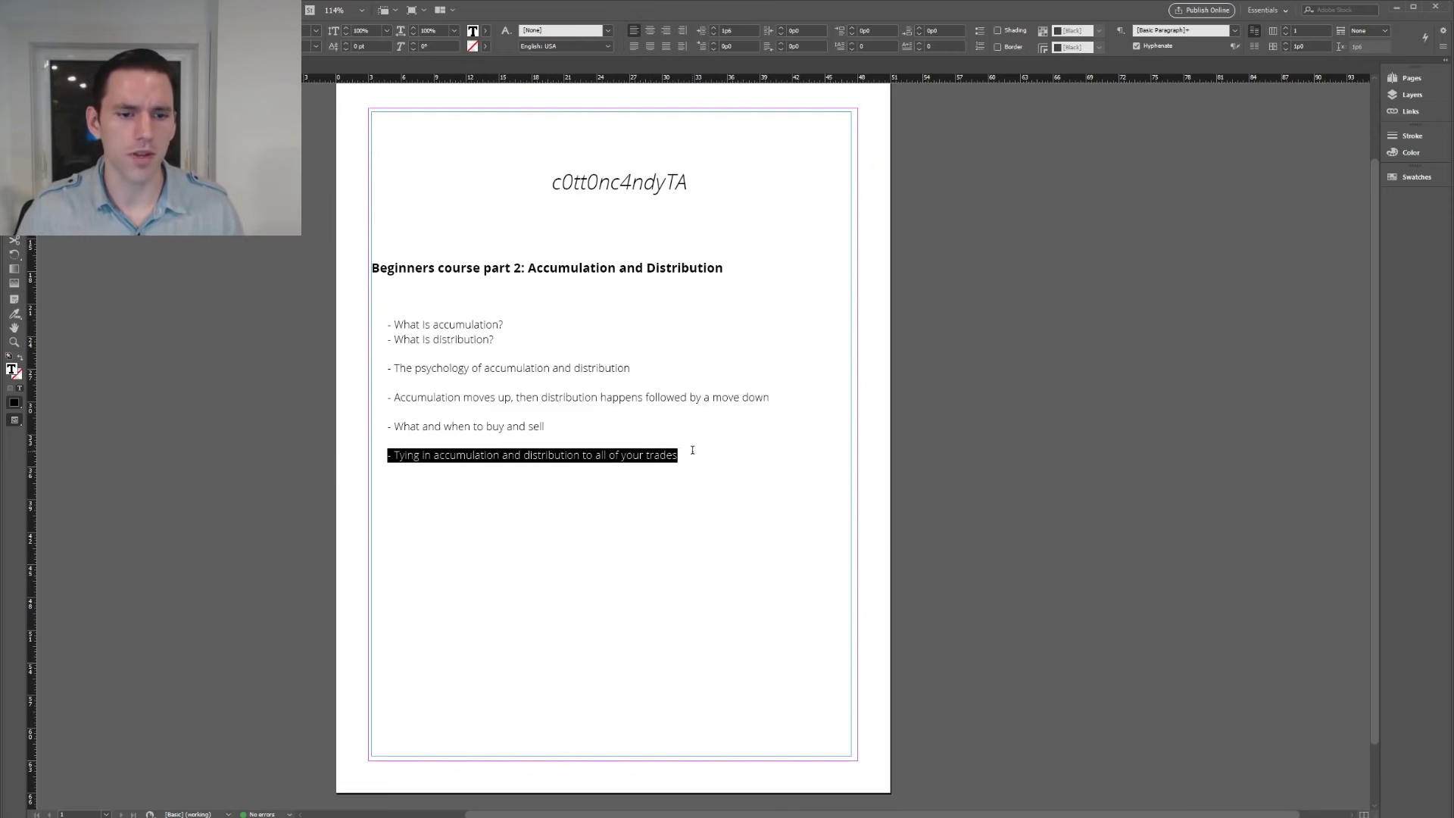